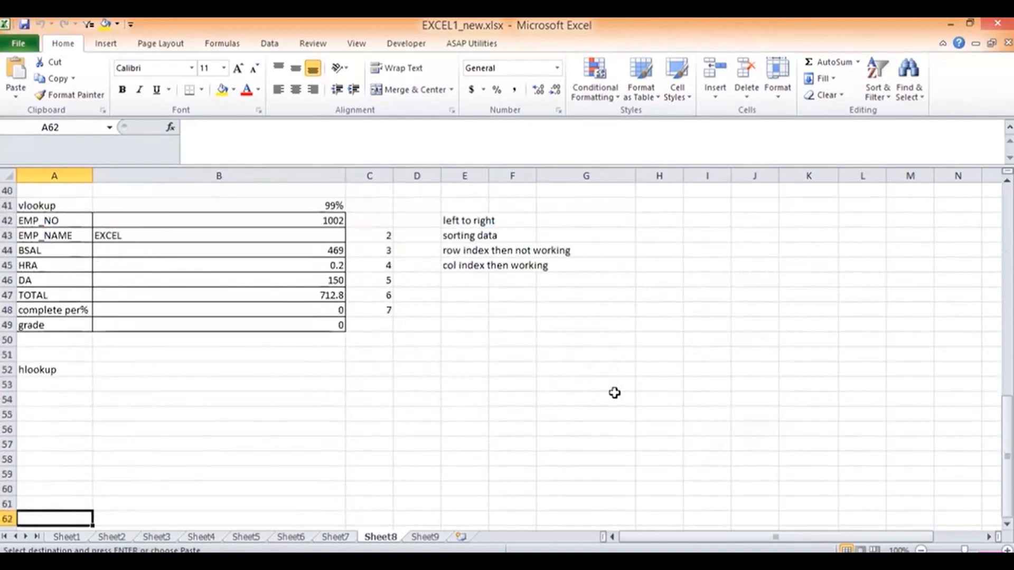
# Step: Paste the copied employee table transposed, starting at cell A54 below the hlookup label
pyautogui.press('Up')
pyautogui.press('Up')
pyautogui.press('Up')
pyautogui.press('Up')
pyautogui.press('Up')
pyautogui.press('Up')
pyautogui.press('Up')
pyautogui.press('Up')
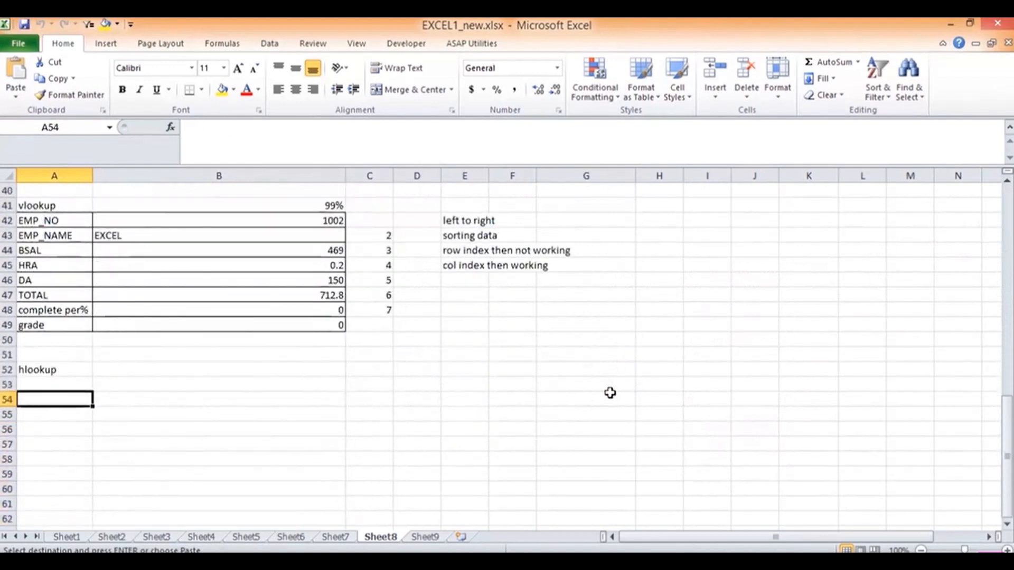
pyautogui.click(9, 98)
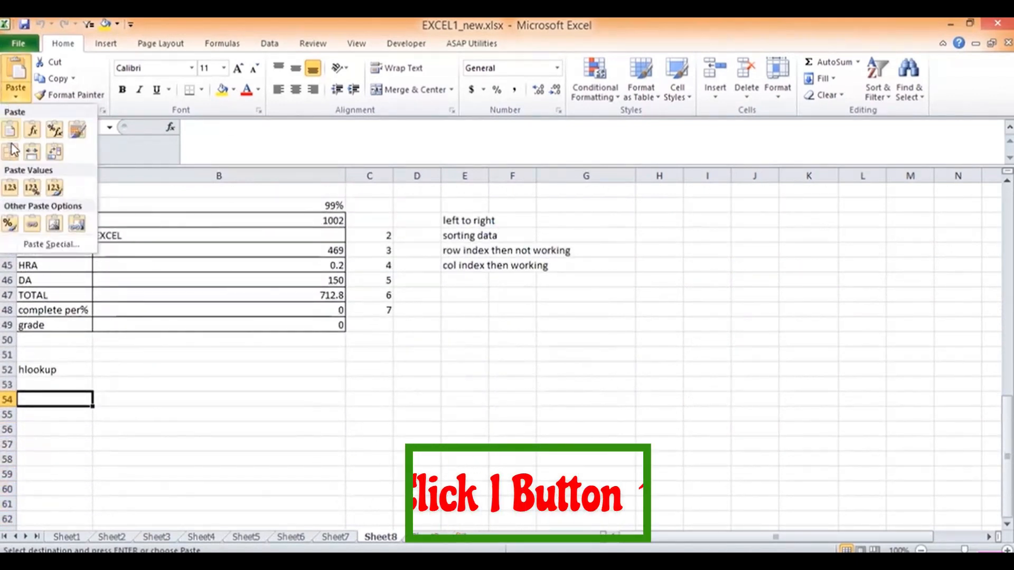
pyautogui.click(53, 153)
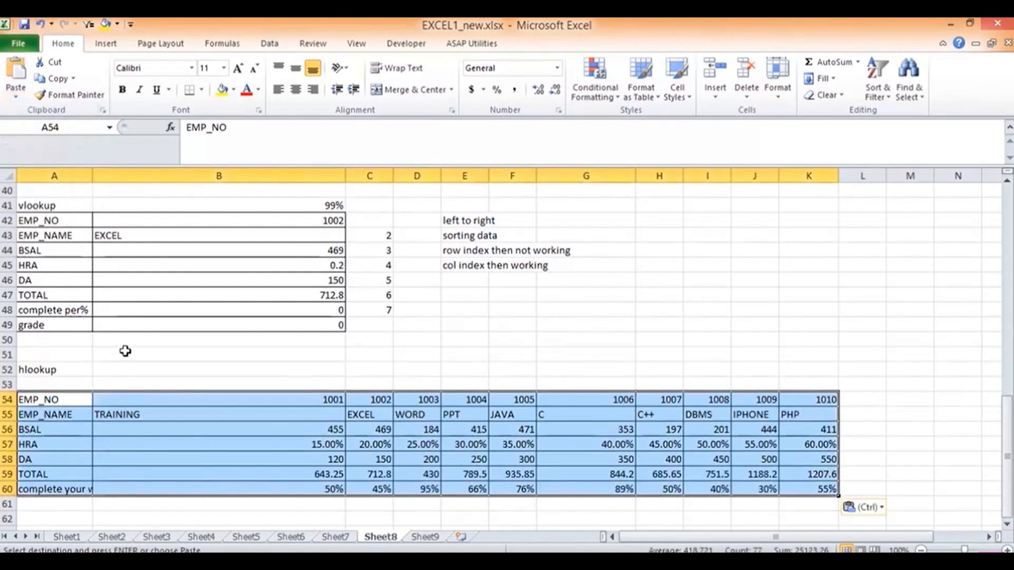
# Step: Widen column A so that the "complete your work" label in A60 fits
pyautogui.click(68, 408)
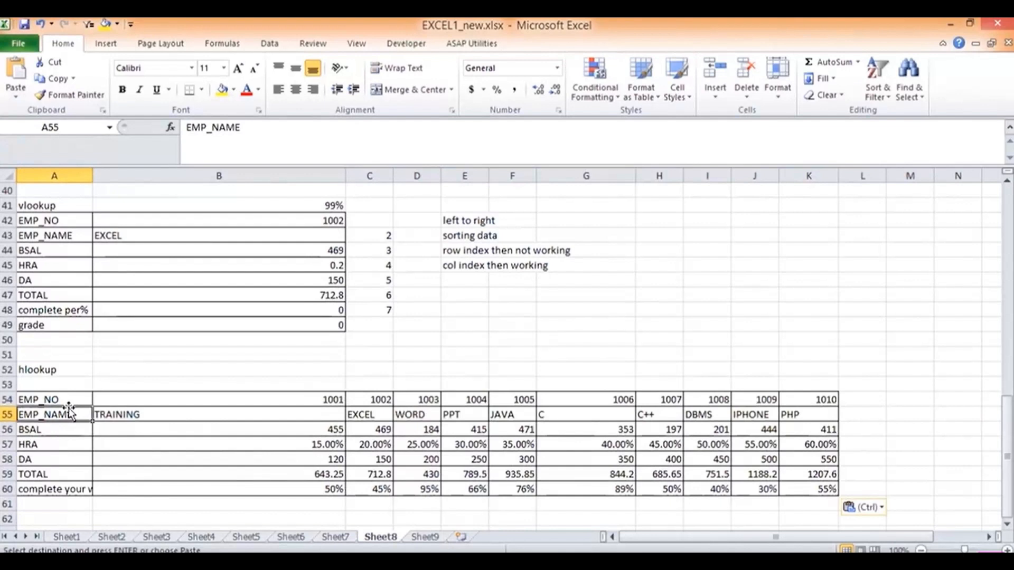
pyautogui.press('Down')
pyautogui.press('Down')
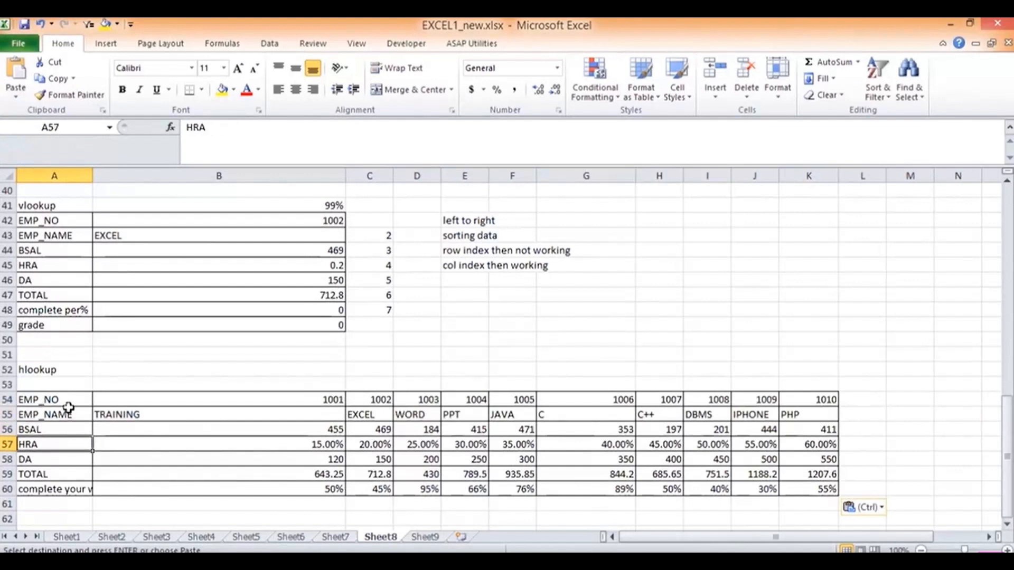
pyautogui.press('Down')
pyautogui.press('Down')
pyautogui.press('Down')
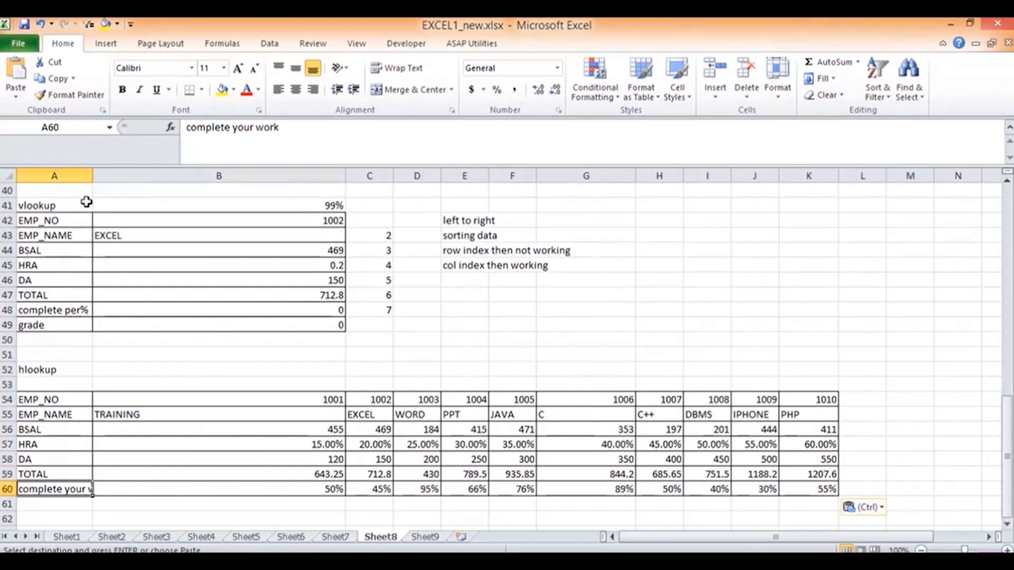
pyautogui.moveTo(91, 171); pyautogui.dragTo(119, 172)
# Step: Review the row labels of the transposed table from EMP_NO in A54 down to "complete your work" in A60
pyautogui.click(84, 402)
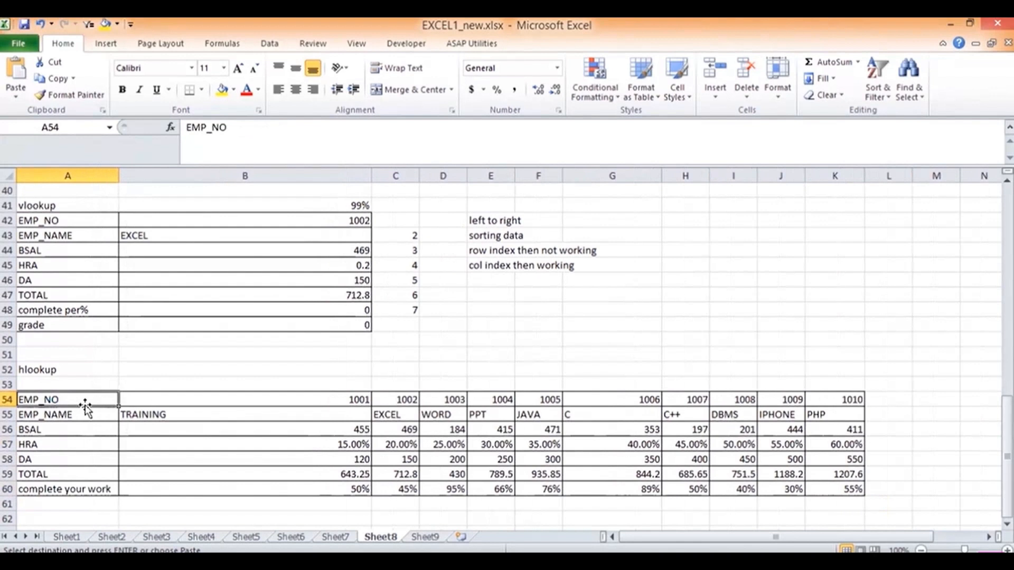
pyautogui.press('Down')
pyautogui.press('Down')
pyautogui.press('Down')
pyautogui.press('Down')
pyautogui.press('Down')
pyautogui.press('Down')
pyautogui.press('Down')
pyautogui.press('Up')
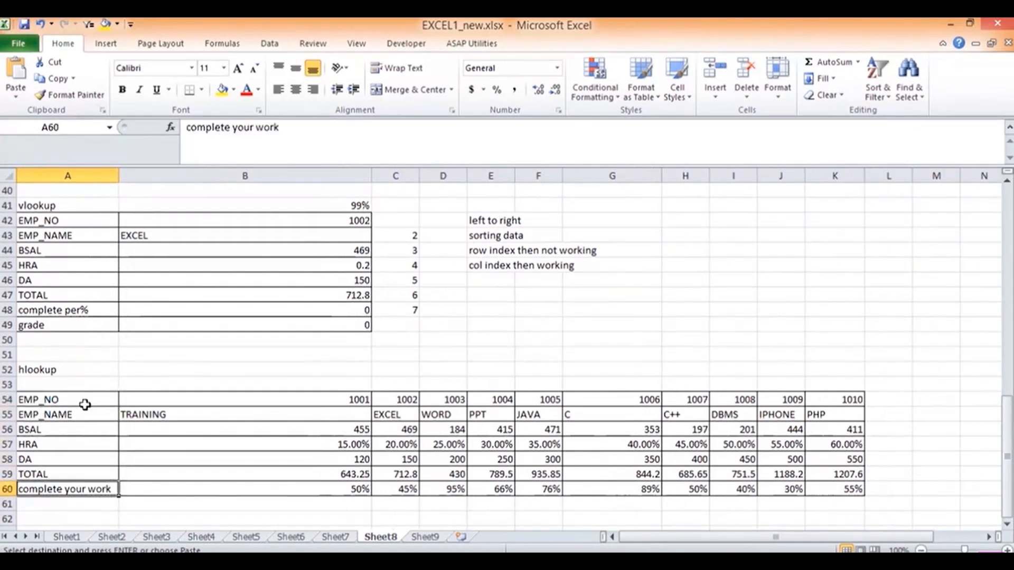
pyautogui.press('Up')
pyautogui.press('Up')
pyautogui.press('Up')
pyautogui.press('Up')
pyautogui.press('Up')
pyautogui.press('Up')
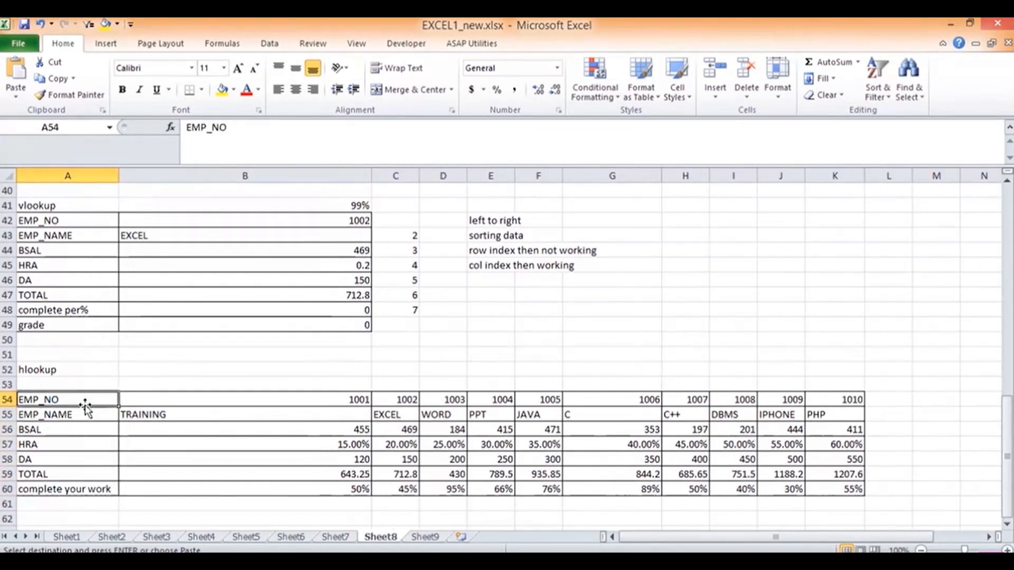
pyautogui.press('Down')
pyautogui.press('Down')
pyautogui.press('Down')
pyautogui.press('Down')
pyautogui.press('Down')
pyautogui.press('Down')
pyautogui.press('Down')
pyautogui.press('Down')
pyautogui.press('Down')
pyautogui.press('Down')
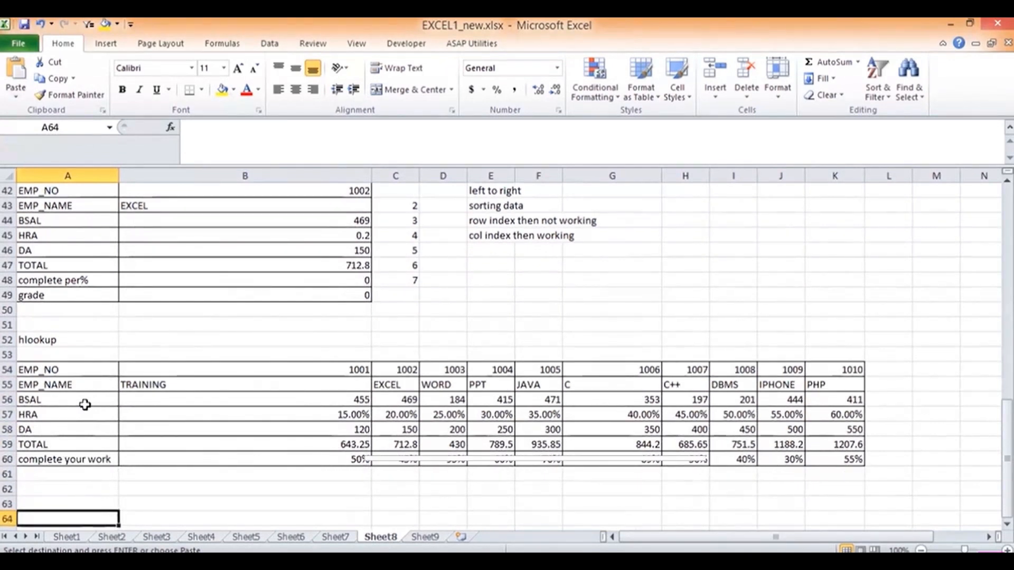
pyautogui.click(19, 89)
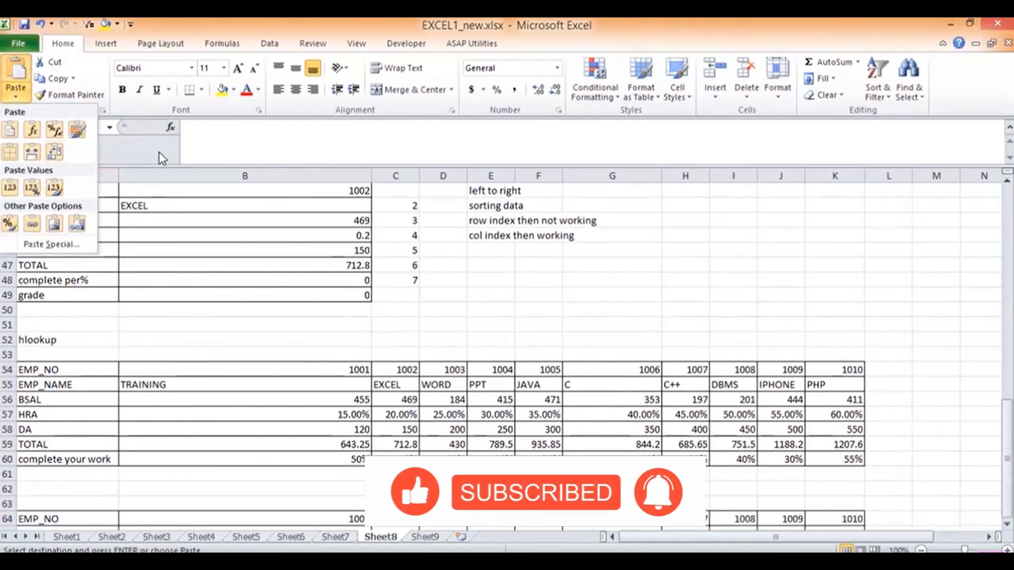
pyautogui.press('Escape')
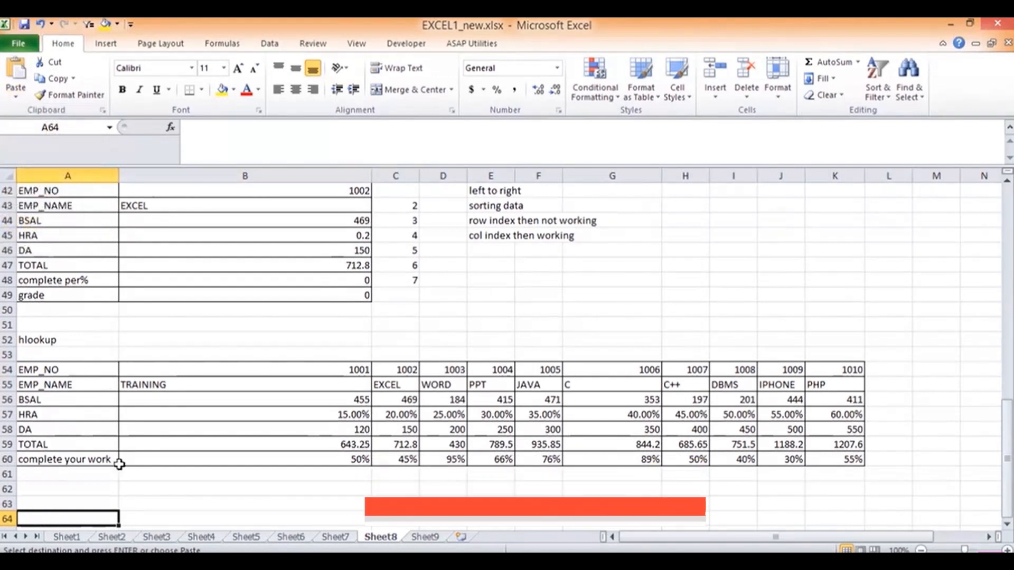
# Step: Enter the heading Emp_no in cell A65 below the transposed table
pyautogui.press('Down')
pyautogui.press('Down')
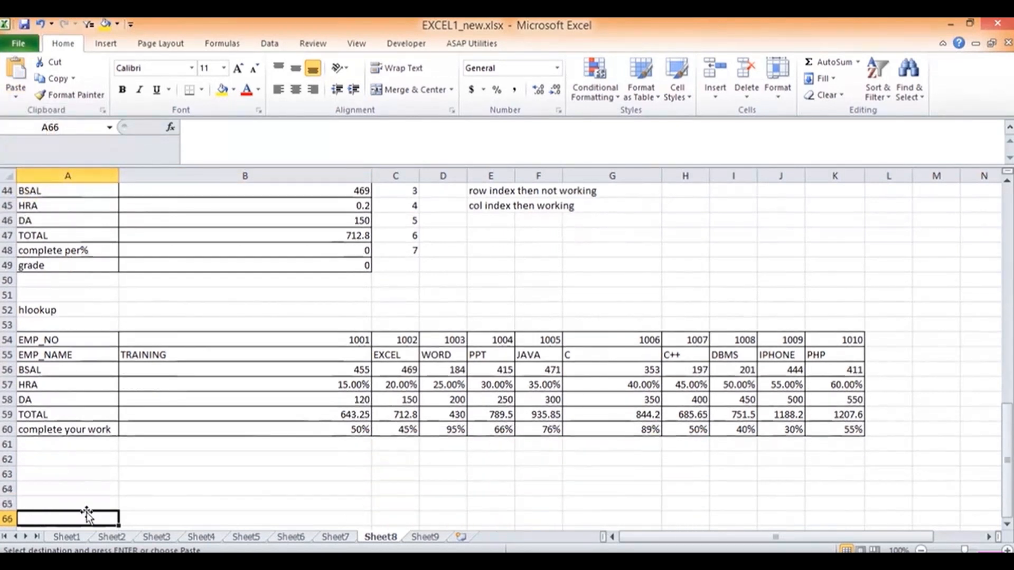
pyautogui.press('Down')
pyautogui.press('Up')
pyautogui.press('Up')
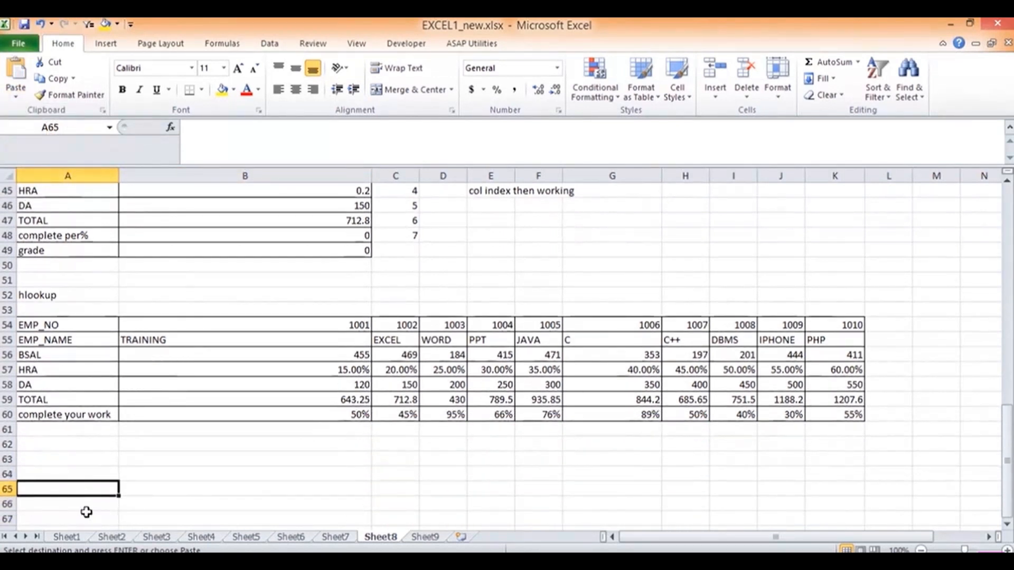
pyautogui.write('emp')
pyautogui.press('BackSpace')
pyautogui.press('BackSpace')
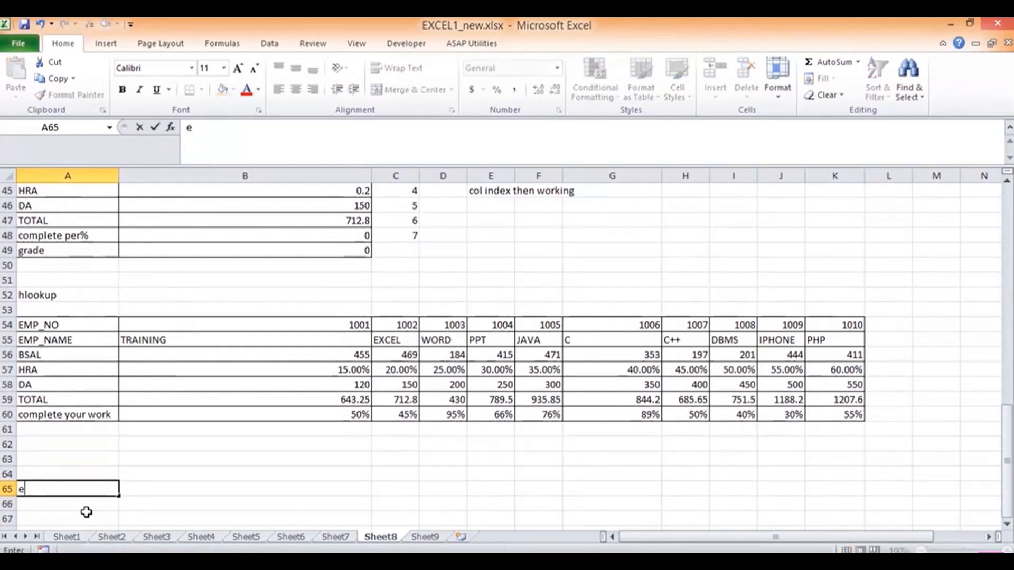
pyautogui.press('BackSpace')
pyautogui.write('Emp_no')
pyautogui.press('Tab')
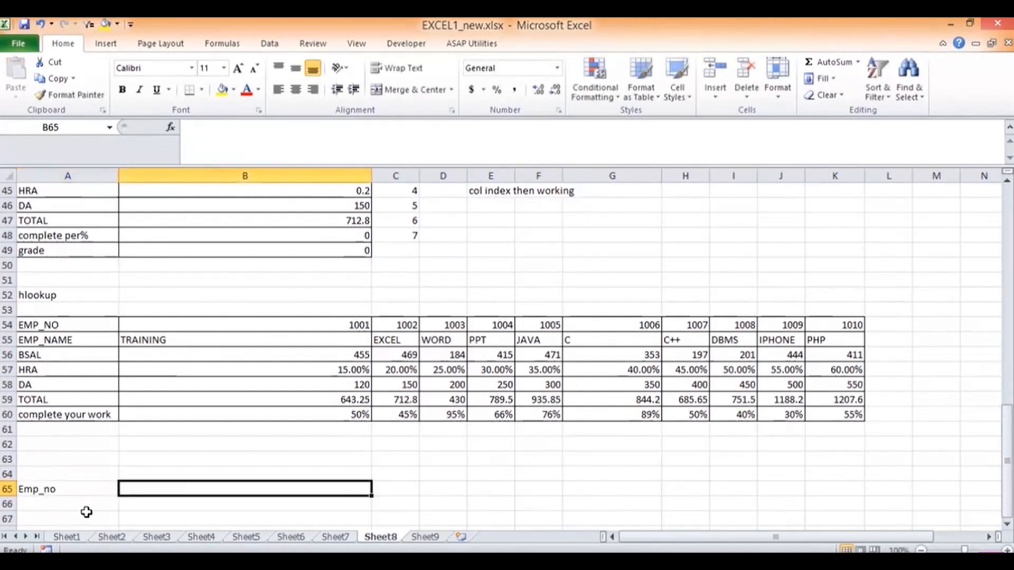
# Step: Enter the heading Emp_name in cell B65 with a capital E
pyautogui.write('em')
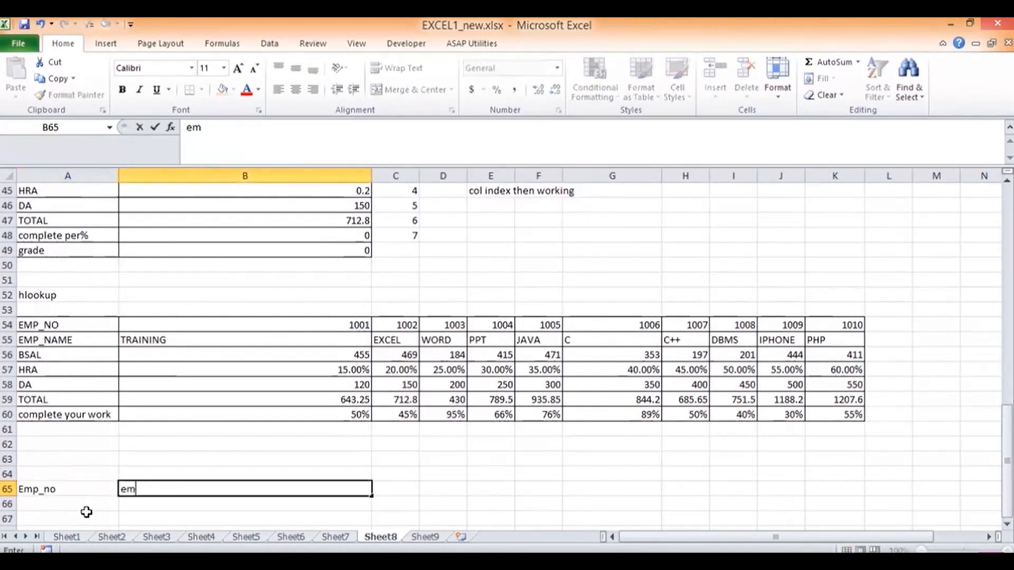
pyautogui.write('p_name')
pyautogui.press('Tab')
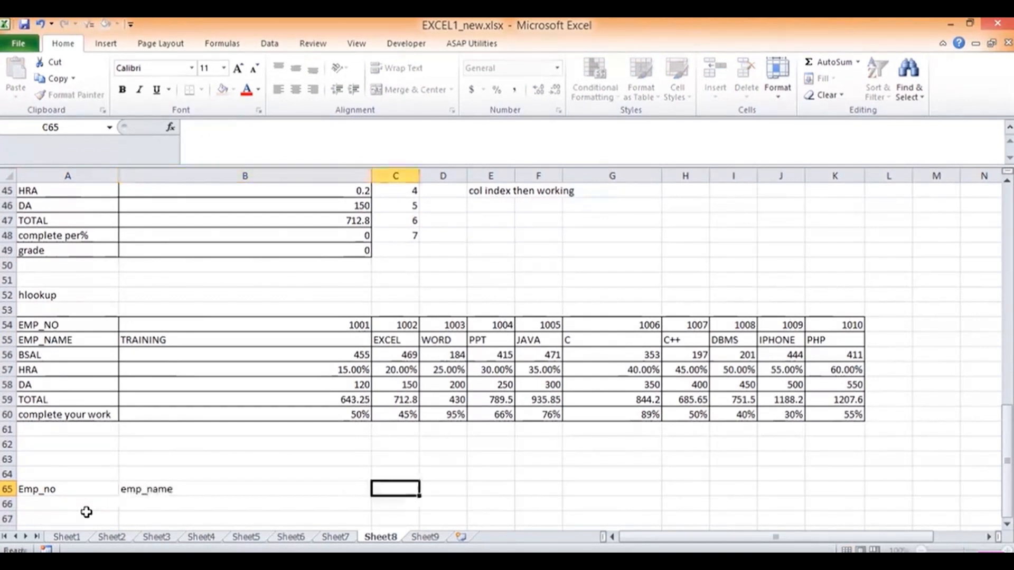
pyautogui.press('Left')
pyautogui.press('Left')
pyautogui.press('Right')
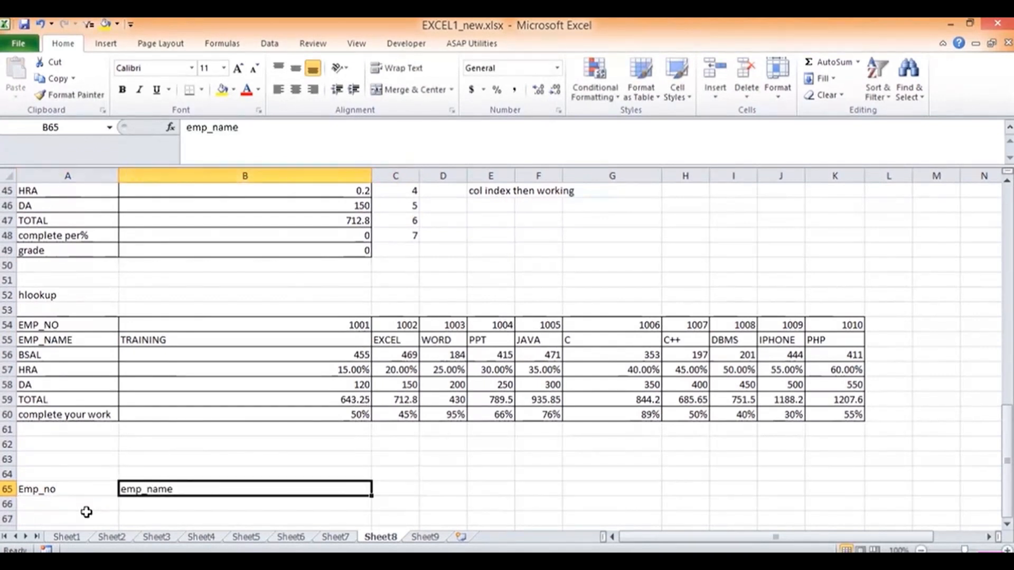
pyautogui.write('Emp_')
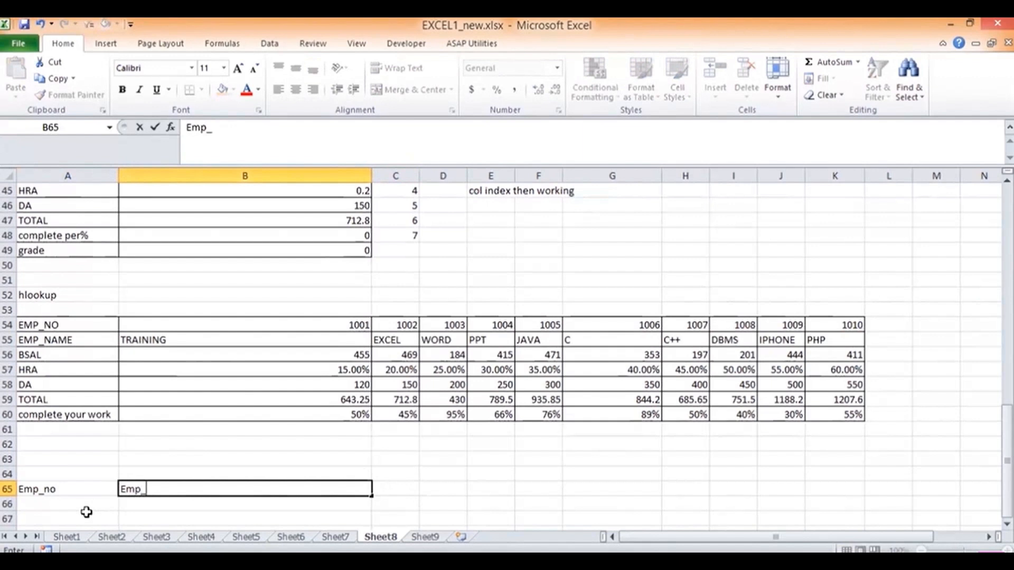
pyautogui.write('name')
pyautogui.press('Tab')
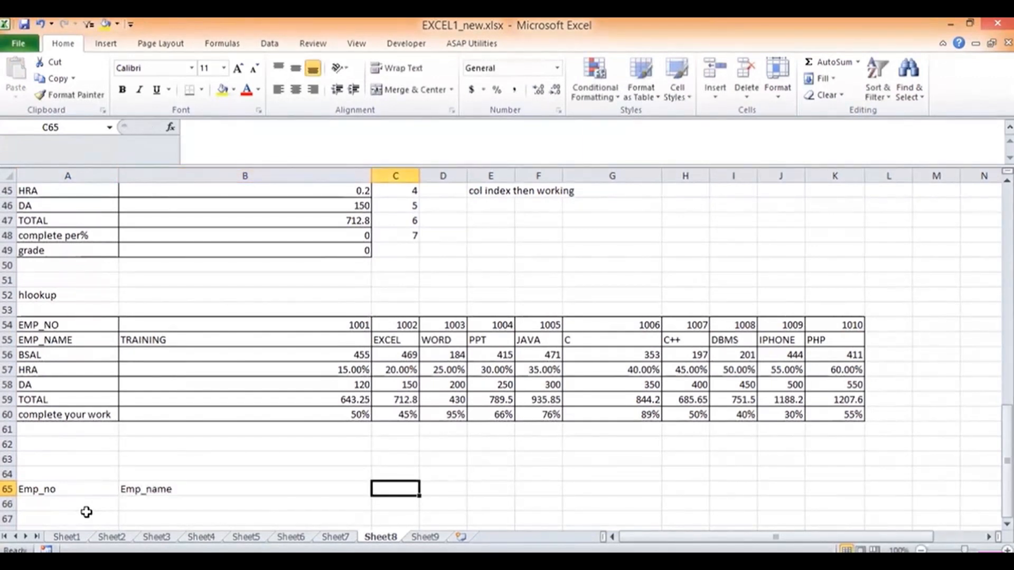
# Step: Enter the headings Bsal, Hra, Da and Total in cells C65 to F65
pyautogui.write('bsa')
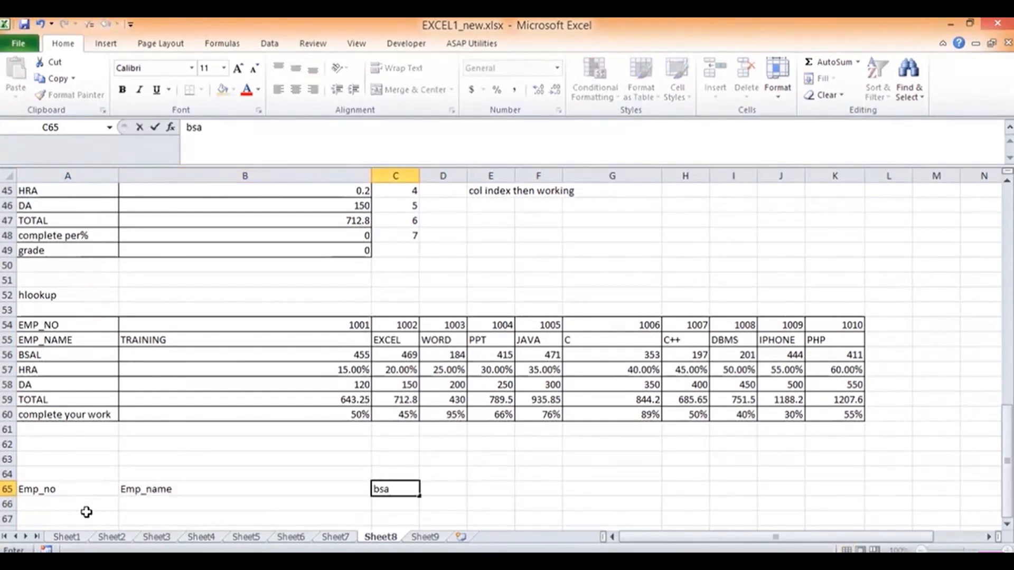
pyautogui.press('BackSpace')
pyautogui.press('BackSpace')
pyautogui.press('BackSpace')
pyautogui.write('Bsal')
pyautogui.press('Tab')
pyautogui.write('Hra')
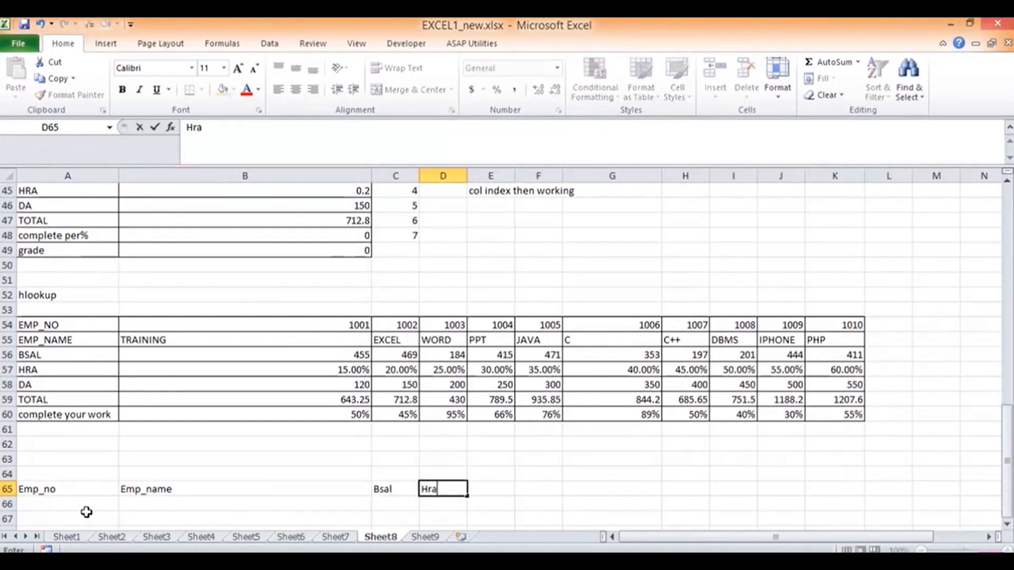
pyautogui.press('Tab')
pyautogui.write('Da')
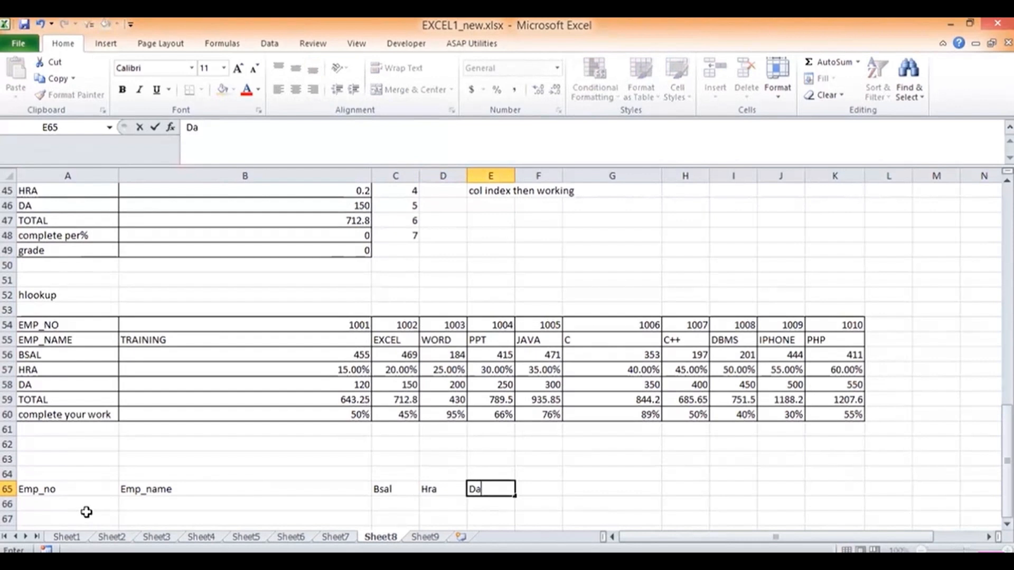
pyautogui.press('Tab')
pyautogui.write('Tota')
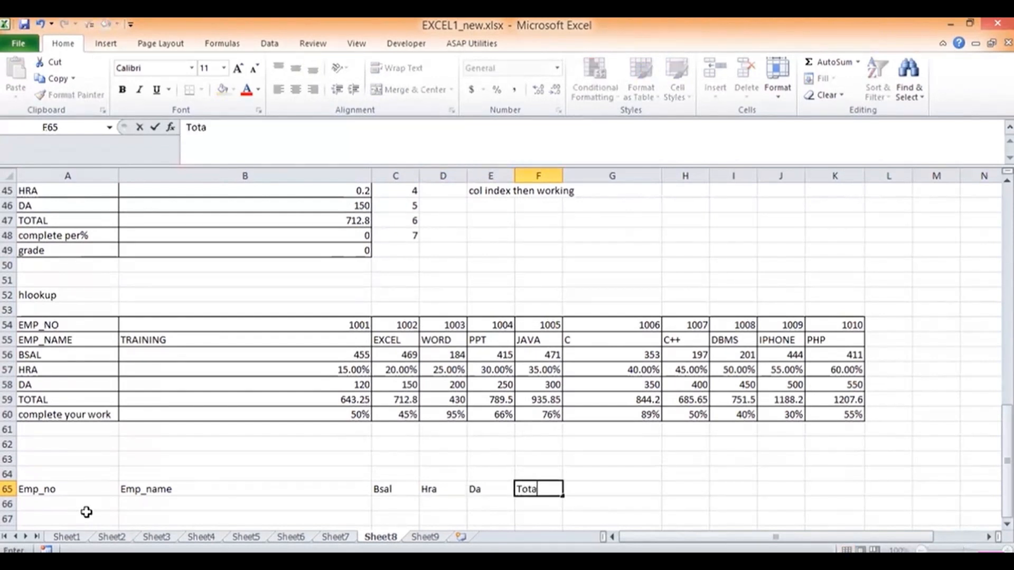
pyautogui.write('l')
pyautogui.press('Tab')
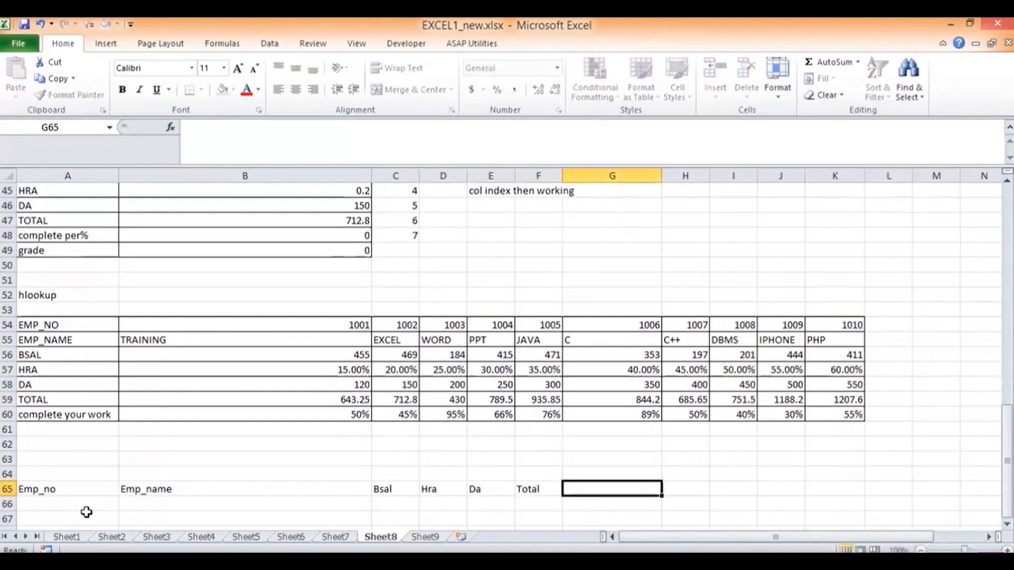
# Step: Enter the heading "complete your work" in cell G65
pyautogui.write('compl')
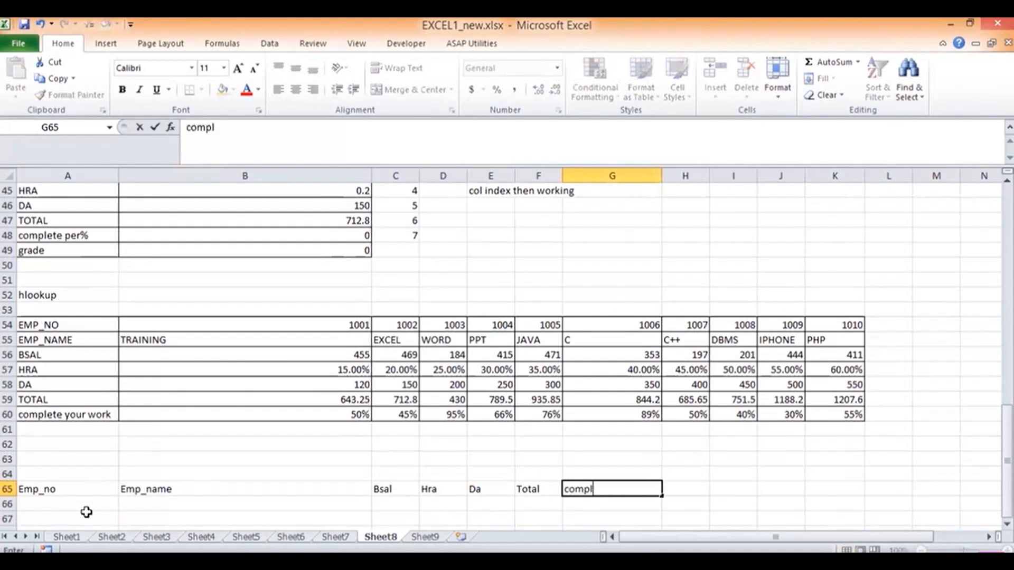
pyautogui.write('ete you')
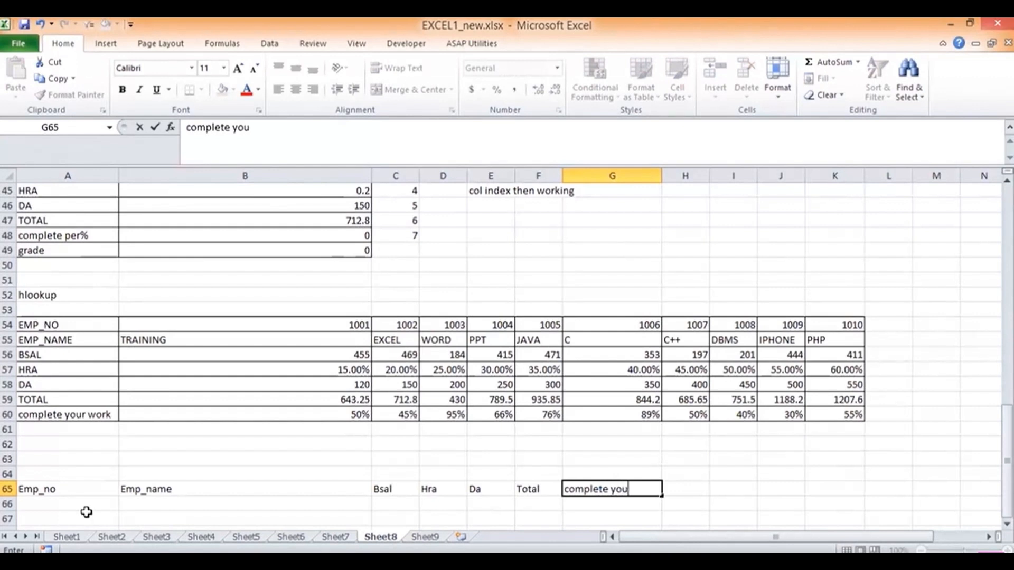
pyautogui.write('r work')
pyautogui.press('Return')
# Step: Enter 1006 as the lookup value in cell A66 under Emp_no
pyautogui.press('Left')
pyautogui.press('Left')
pyautogui.press('Left')
pyautogui.press('Left')
pyautogui.press('Left')
pyautogui.press('Left')
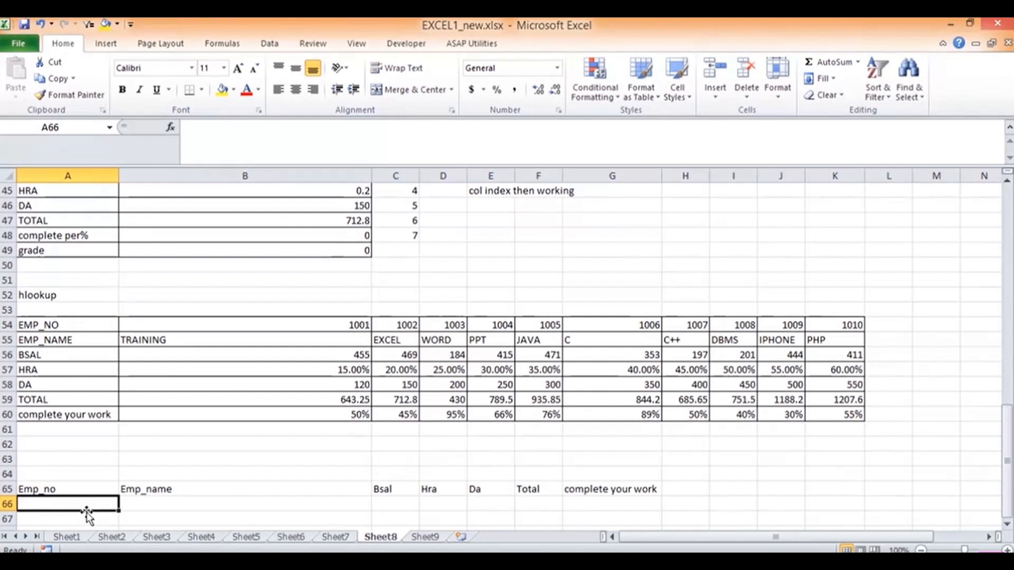
pyautogui.write('100')
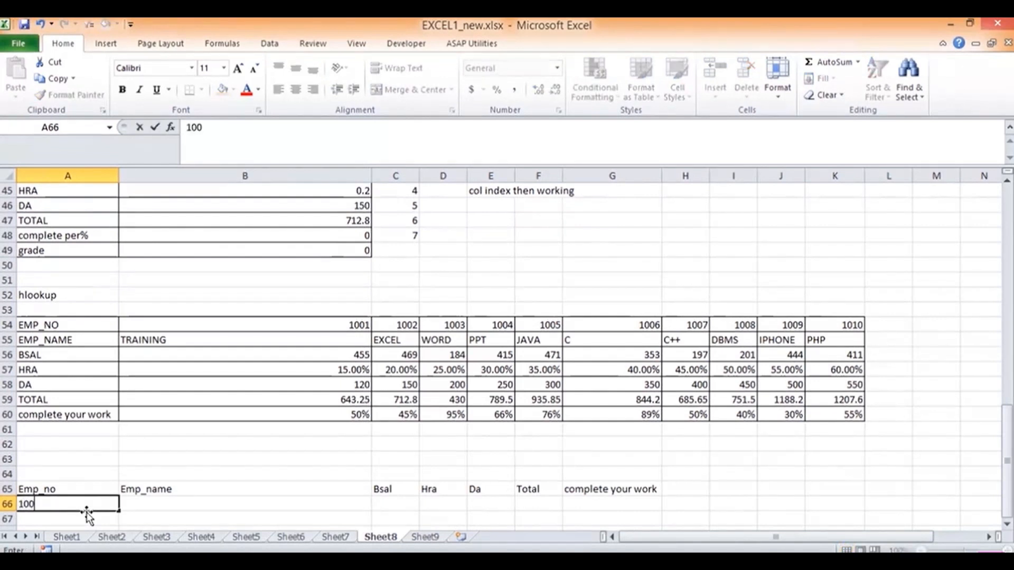
pyautogui.write('6')
pyautogui.press('Tab')
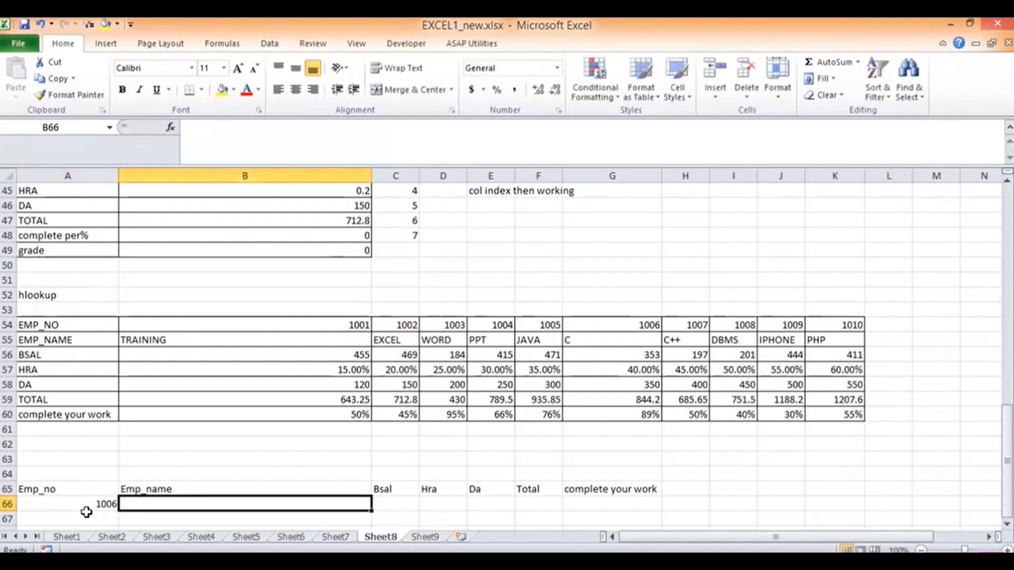
pyautogui.write('=hl')
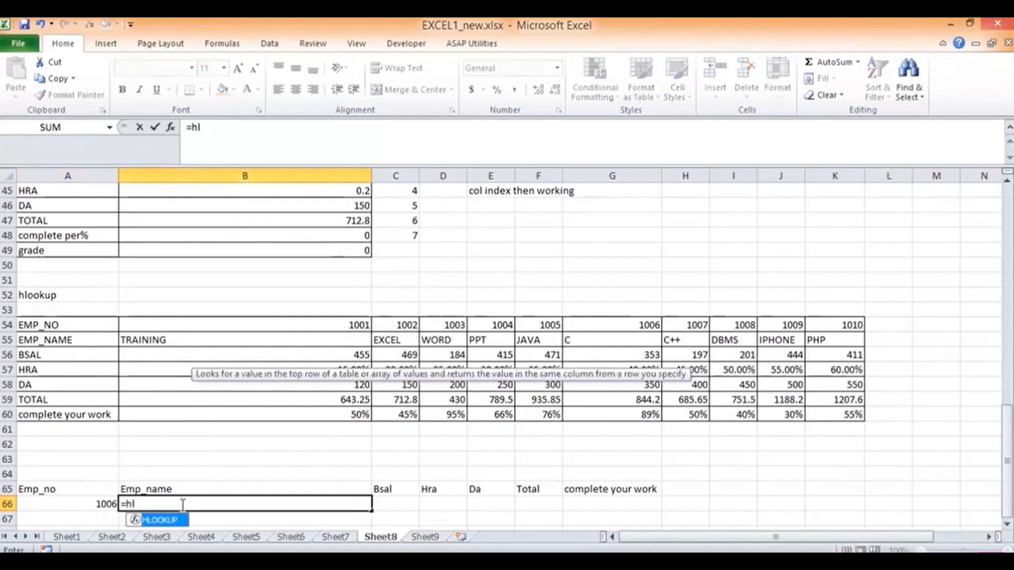
pyautogui.click(172, 521)
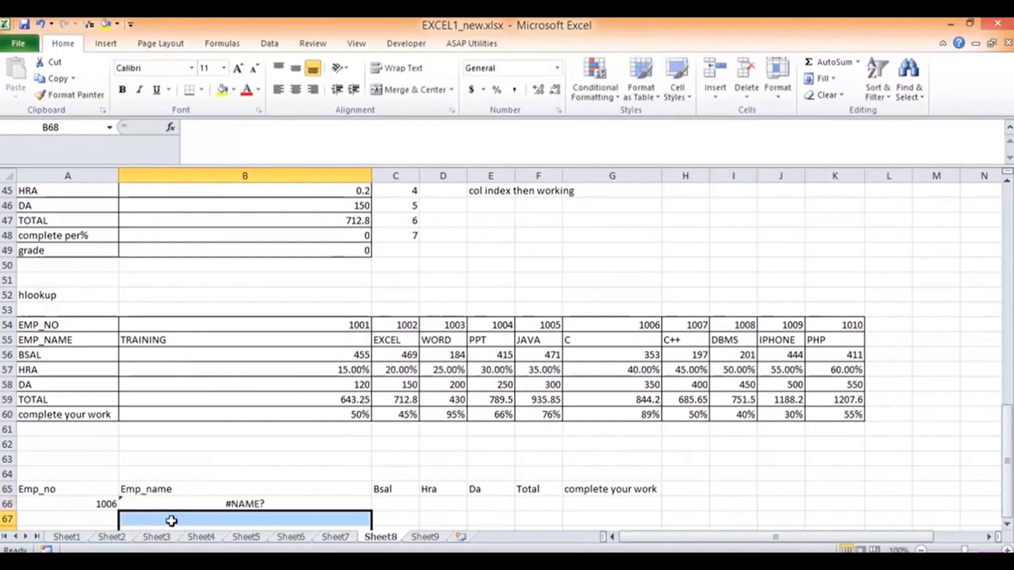
pyautogui.press('Up')
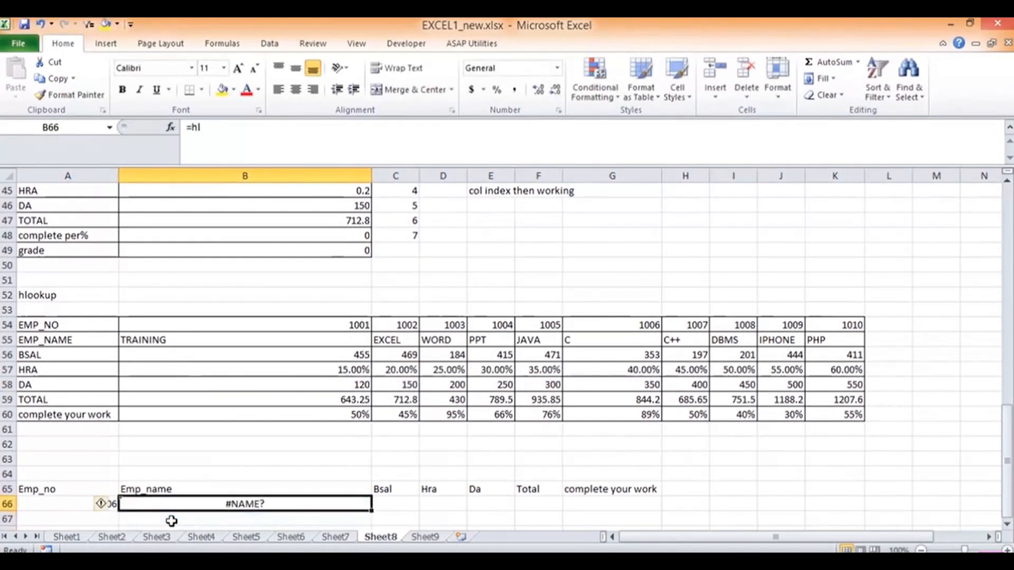
# Step: Begin an HLOOKUP formula in cell B66 with A66 as the lookup value and A54:K60 as the table array
pyautogui.write('=')
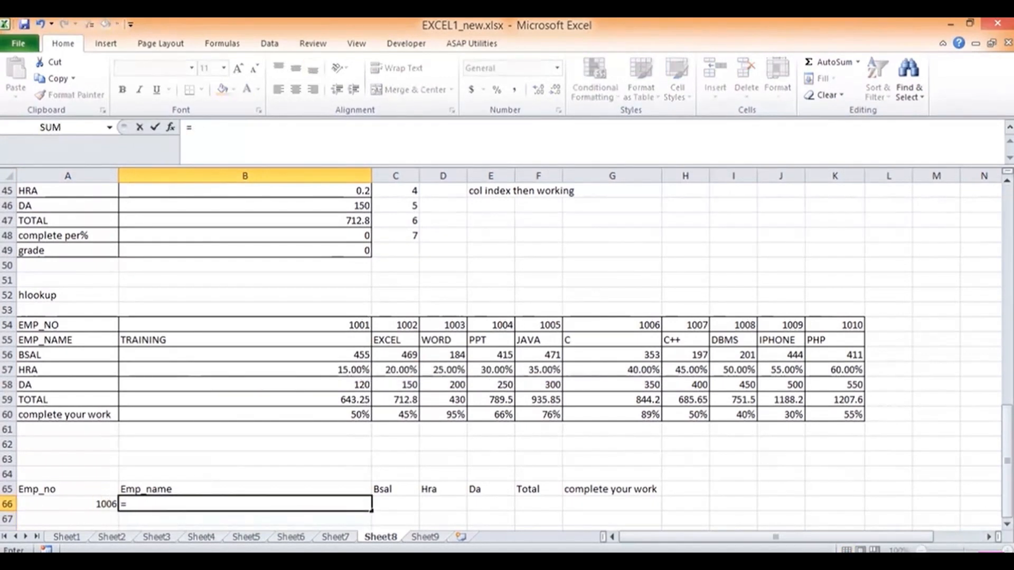
pyautogui.scroll(-1, 991, 499)
pyautogui.scroll(-2, 514, 405)
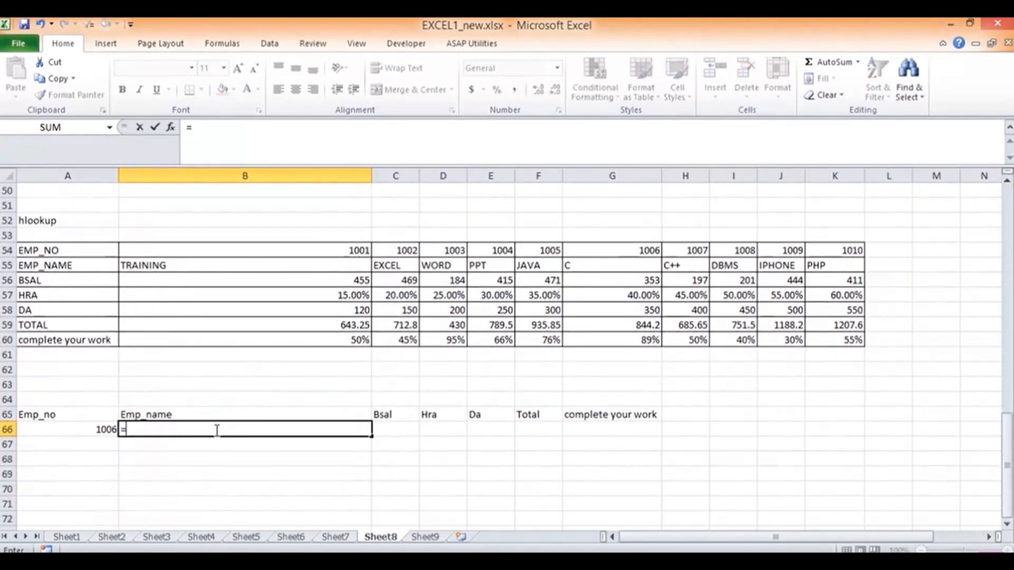
pyautogui.write('hlook')
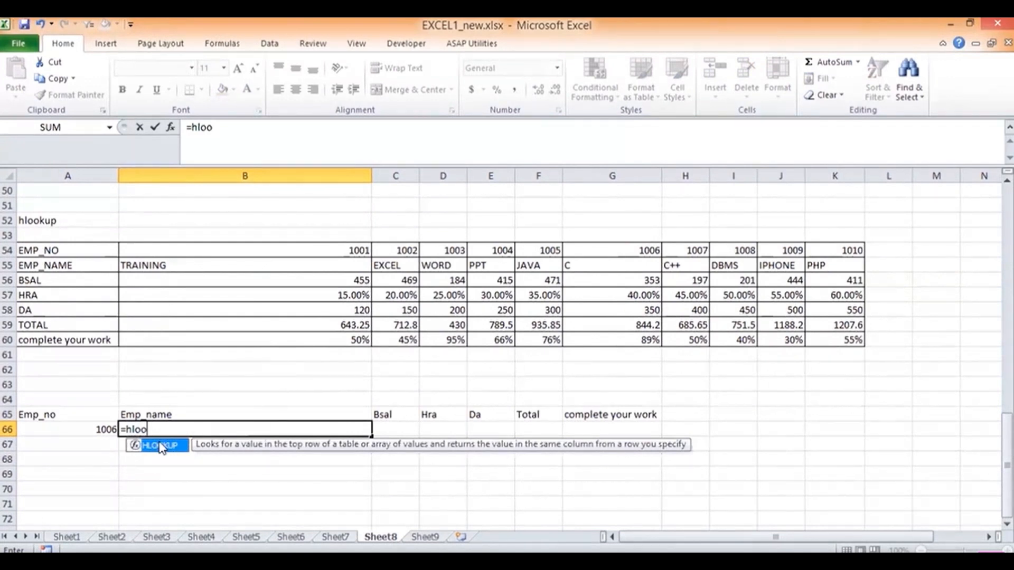
pyautogui.doubleClick(161, 445)
pyautogui.click(82, 429)
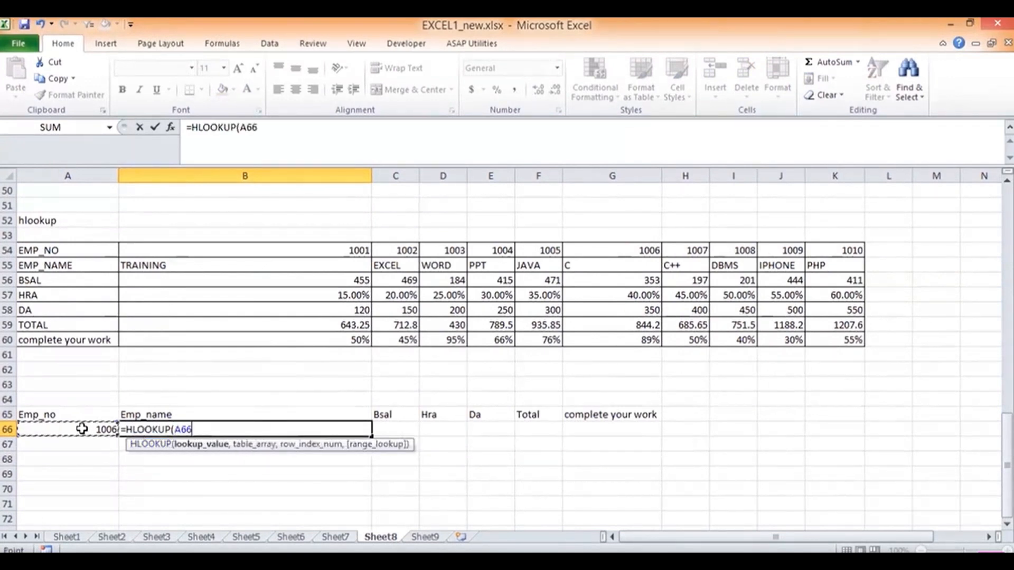
pyautogui.write(',')
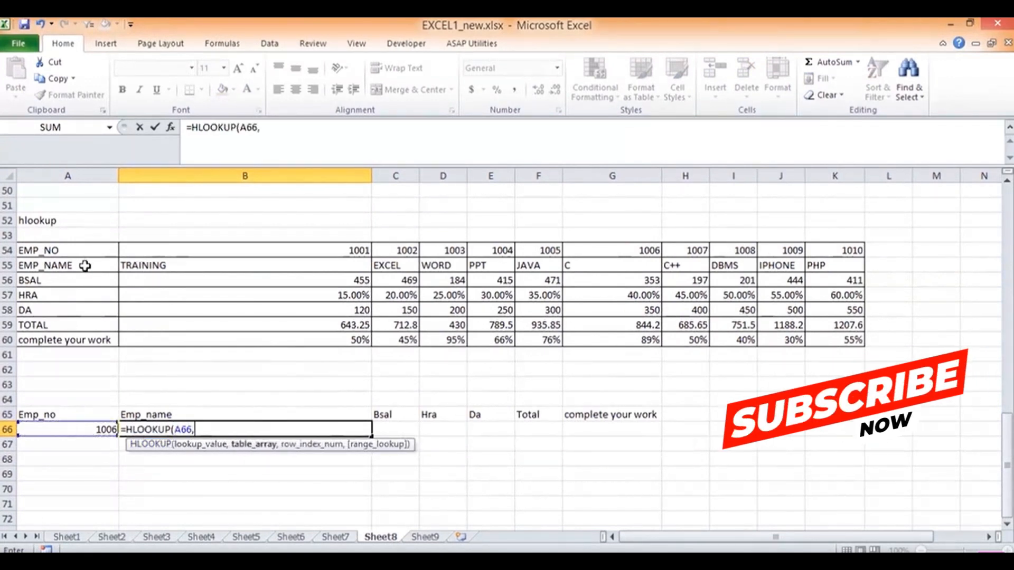
pyautogui.moveTo(81, 254); pyautogui.dragTo(834, 341)
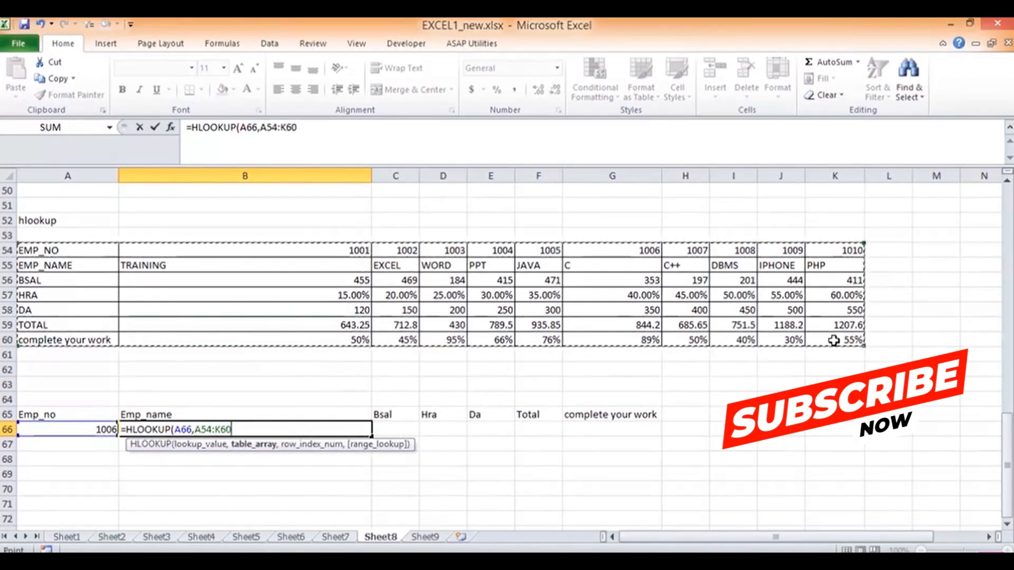
pyautogui.write(',')
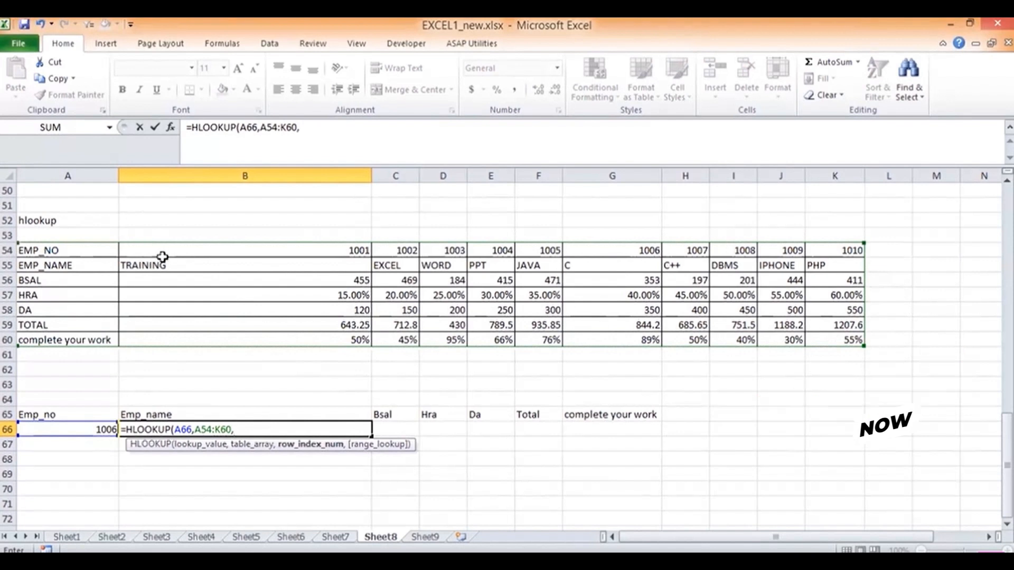
# Step: Complete the HLOOKUP formula in B66 with row index 2 and TRUE for an approximate match
pyautogui.write('2')
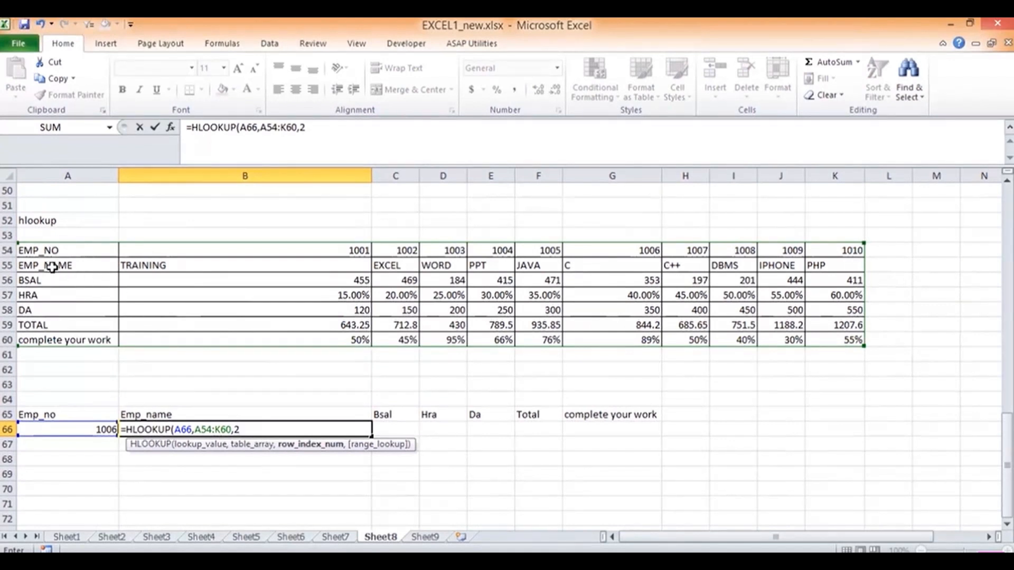
pyautogui.write(',')
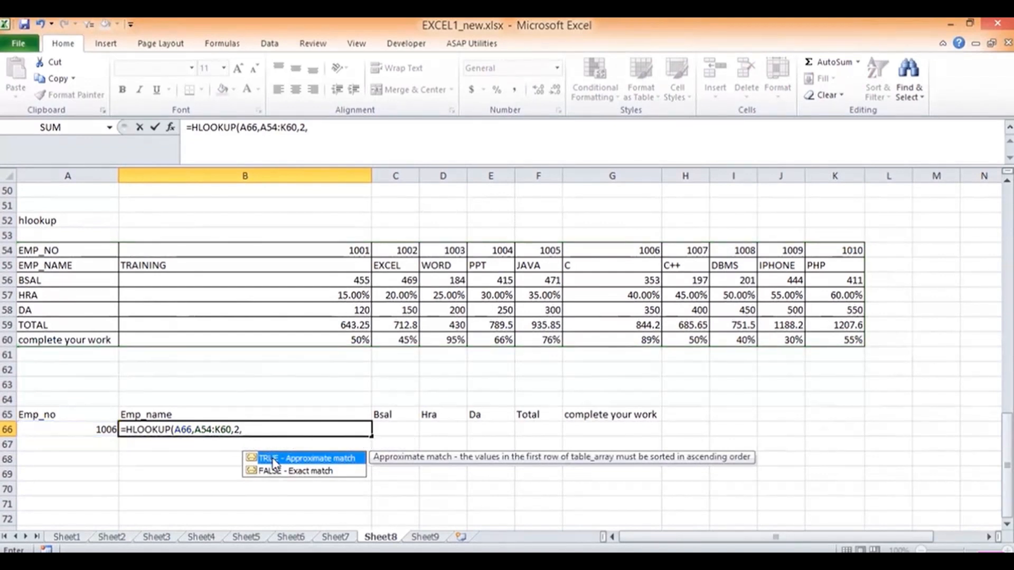
pyautogui.doubleClick(273, 459)
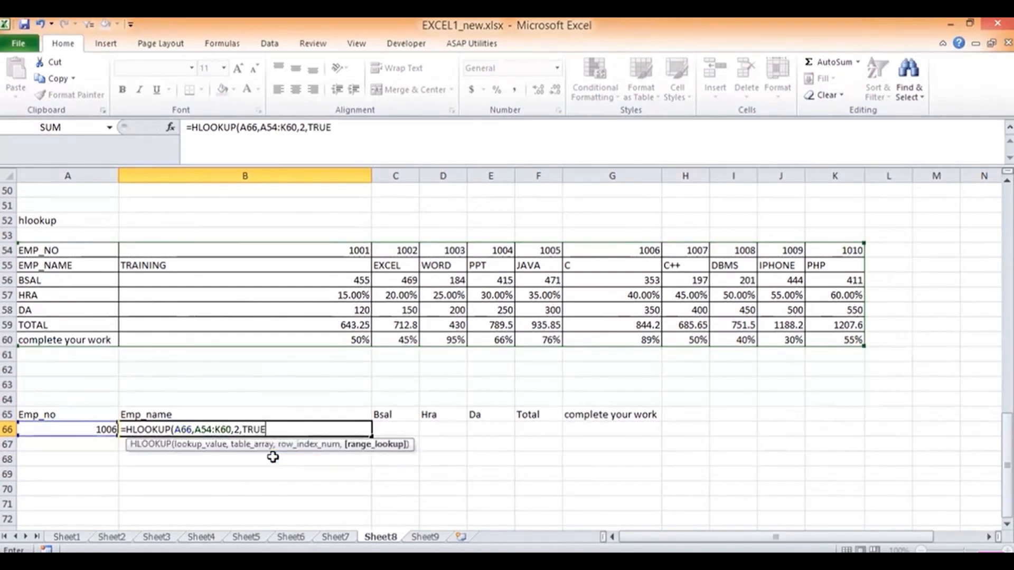
pyautogui.press('Return')
pyautogui.press('Up')
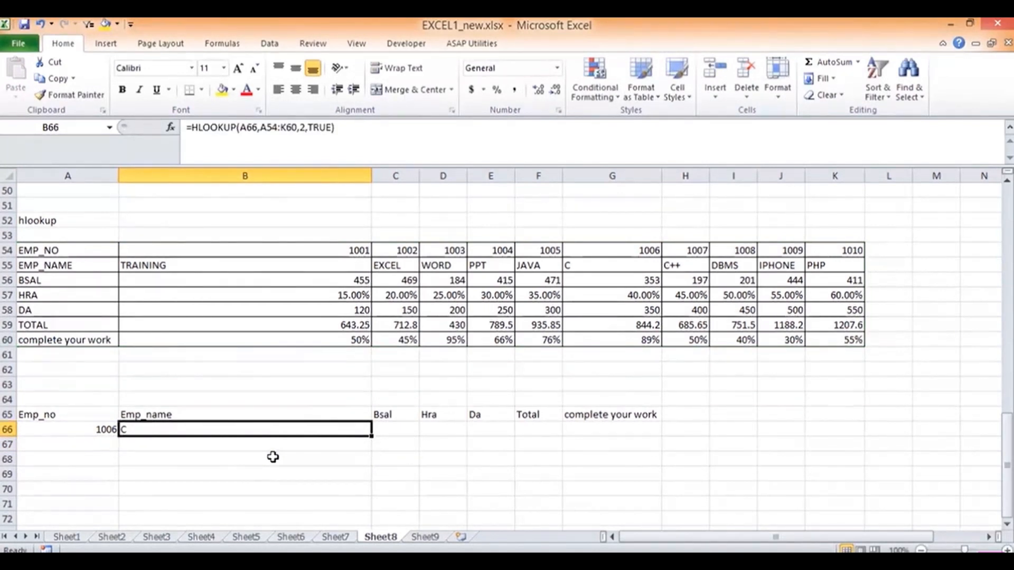
# Step: Make the lookup value and table array in B66's formula absolute as $A$66 and $A$54:$K$60
pyautogui.press('Right')
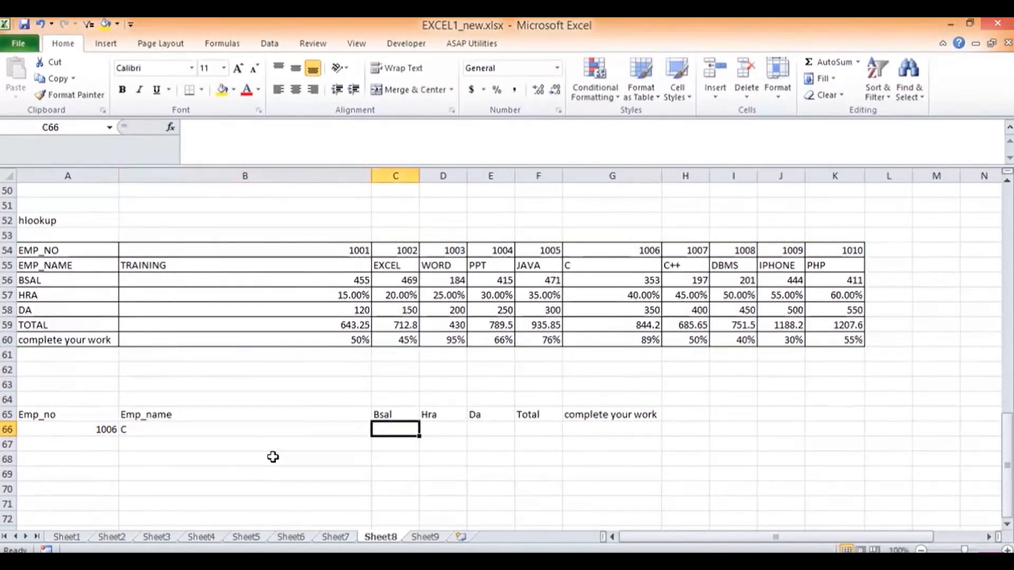
pyautogui.click(201, 429)
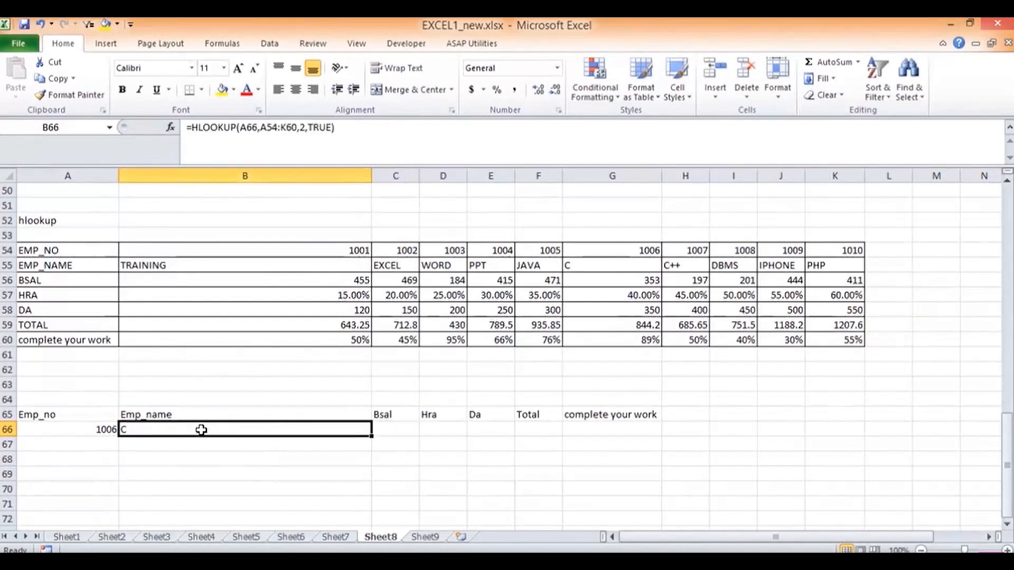
pyautogui.click(241, 128)
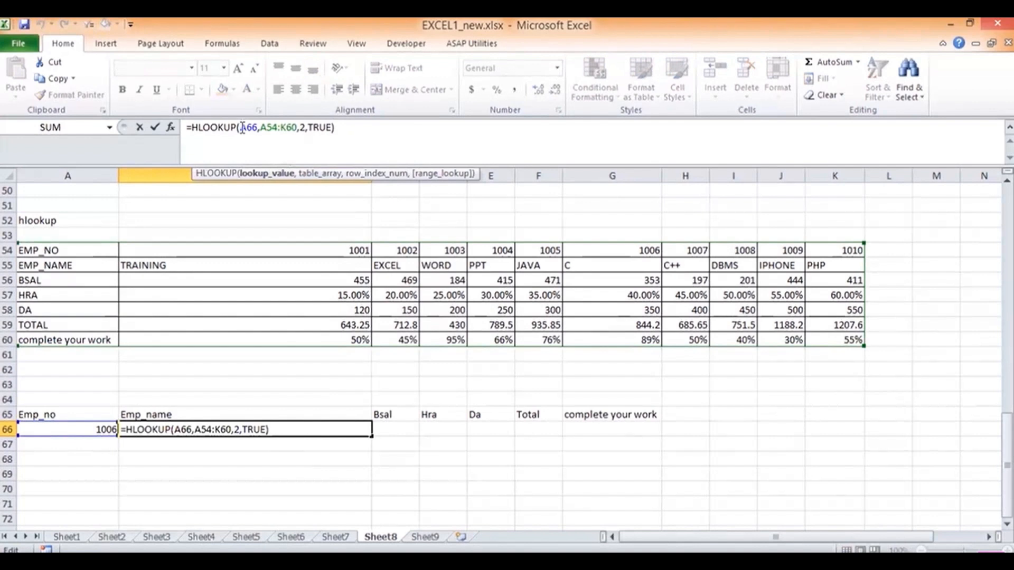
pyautogui.press('F4')
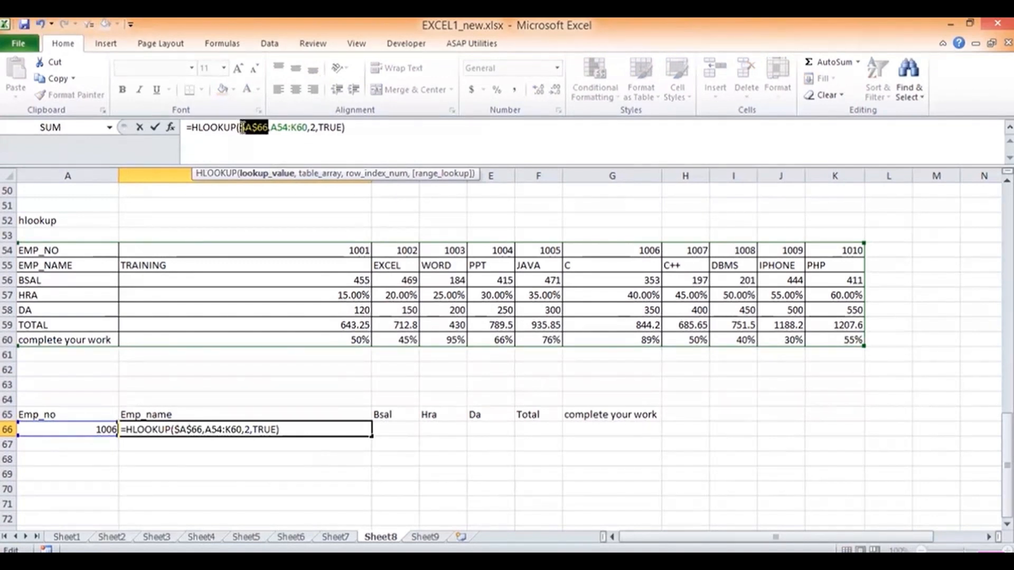
pyautogui.press('Right')
pyautogui.press('Right')
pyautogui.press('F4')
pyautogui.press('Right')
pyautogui.press('F4')
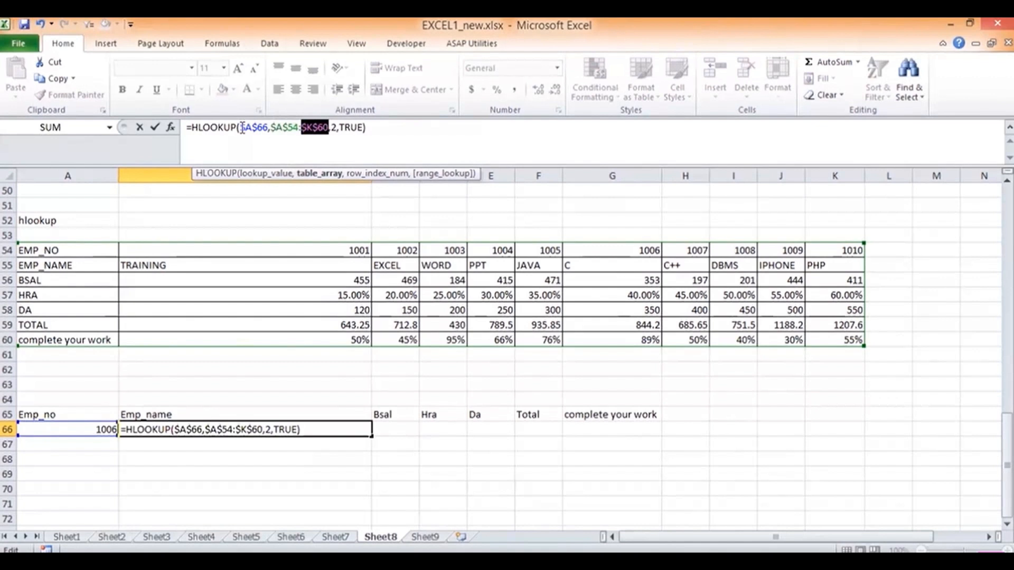
pyautogui.press('Return')
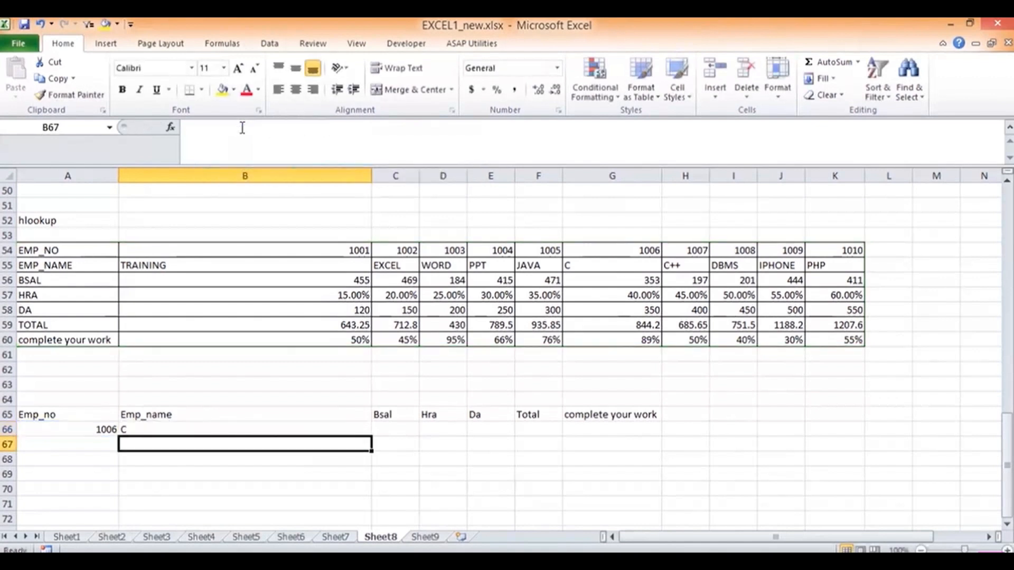
pyautogui.press('Up')
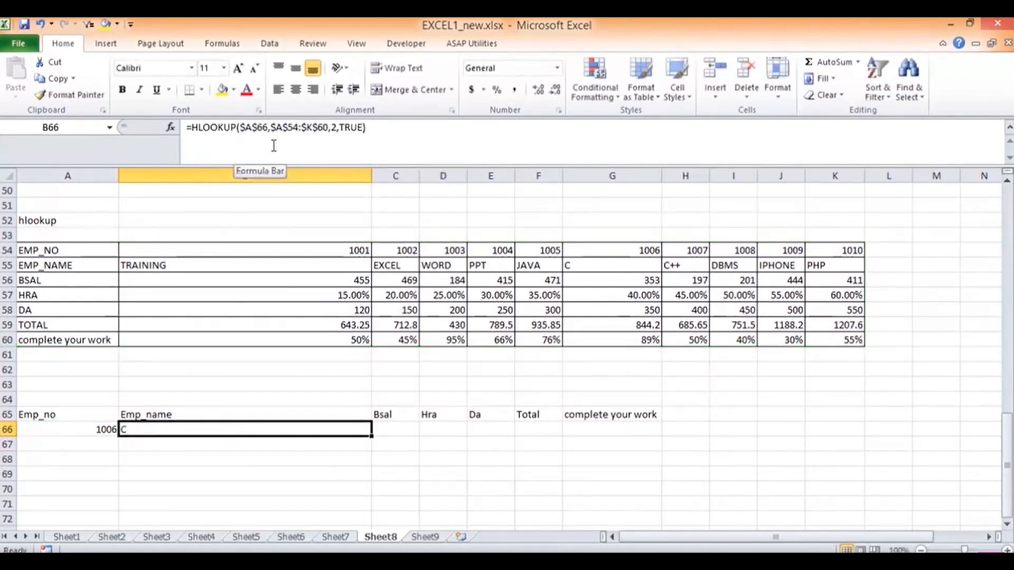
# Step: Enter the row index numbers 2, 3, 4, 5, 6 and 7 in cells B67 to G67
pyautogui.click(301, 443)
pyautogui.write('2')
pyautogui.press('Tab')
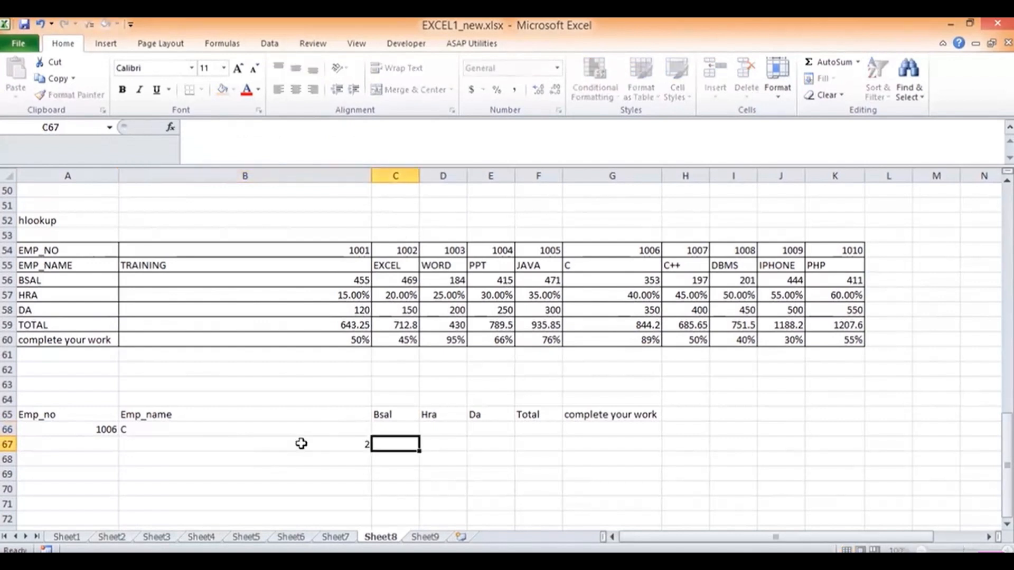
pyautogui.write('3')
pyautogui.press('Tab')
pyautogui.write('4')
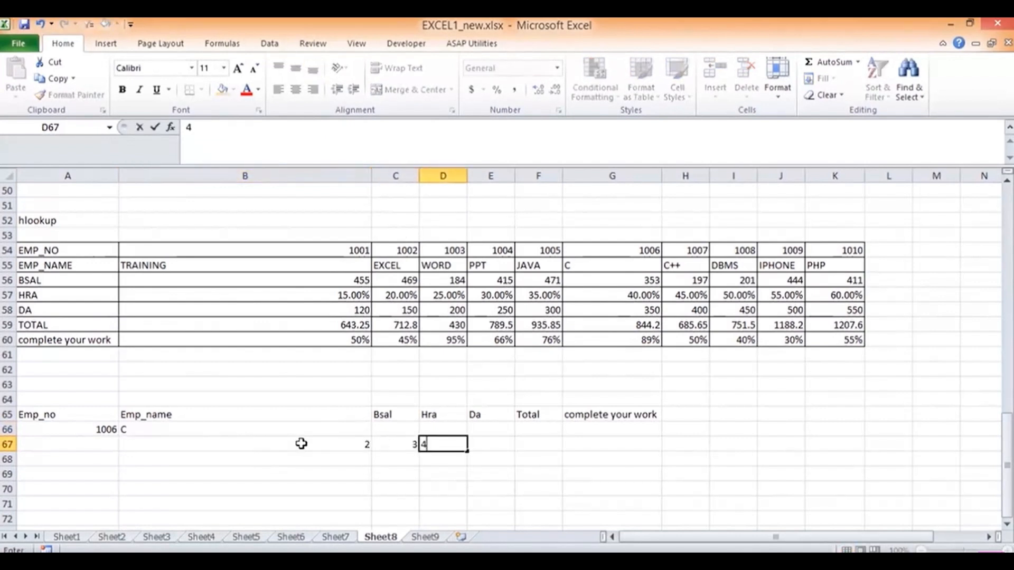
pyautogui.press('Tab')
pyautogui.write('5')
pyautogui.press('Tab')
pyautogui.write('6')
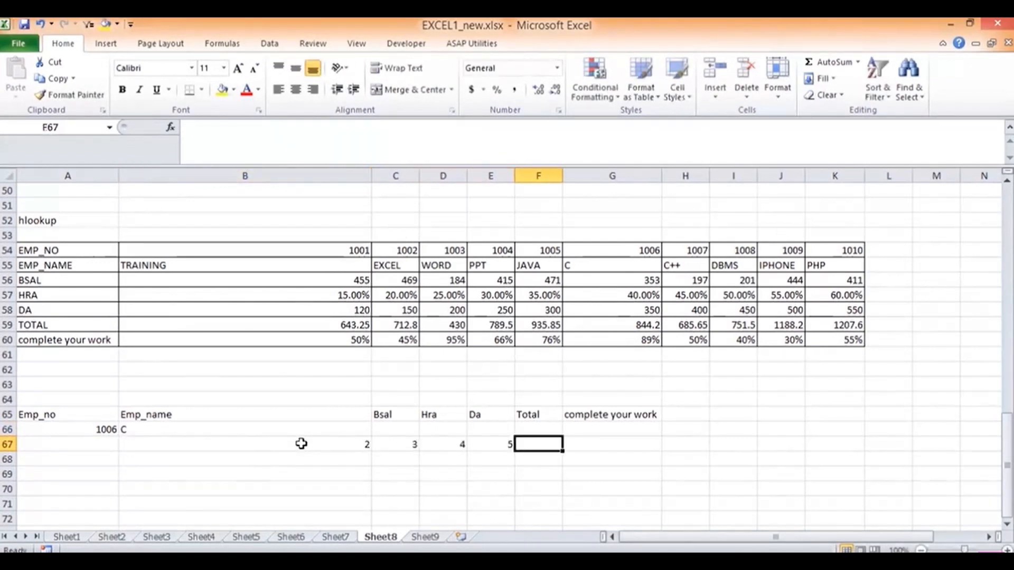
pyautogui.press('Tab')
pyautogui.write('7')
pyautogui.press('Up')
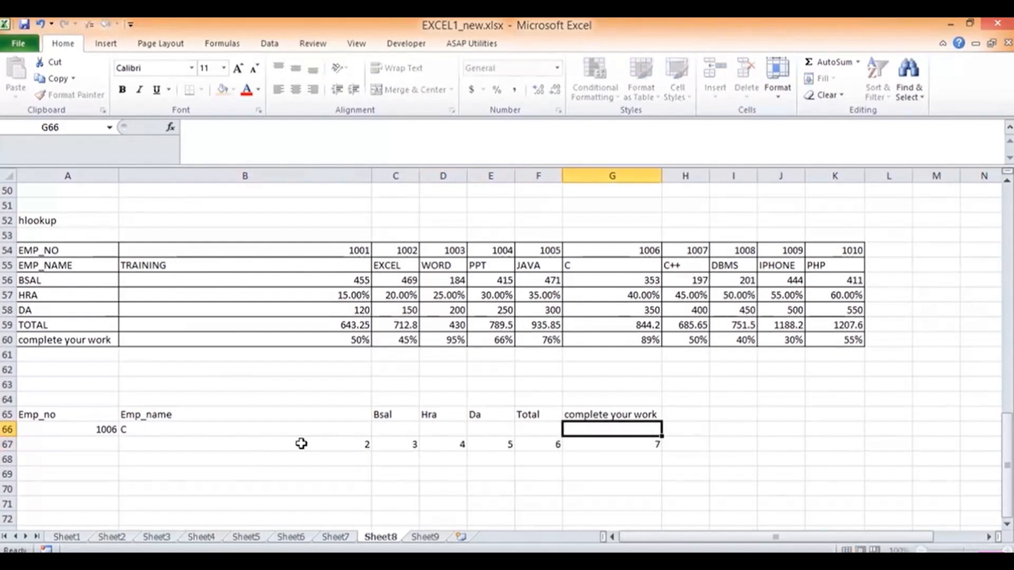
# Step: Replace the row index 2 in B66's HLOOKUP formula with a reference to cell B67
pyautogui.press('Left')
pyautogui.press('Left')
pyautogui.press('Left')
pyautogui.press('Left')
pyautogui.press('Left')
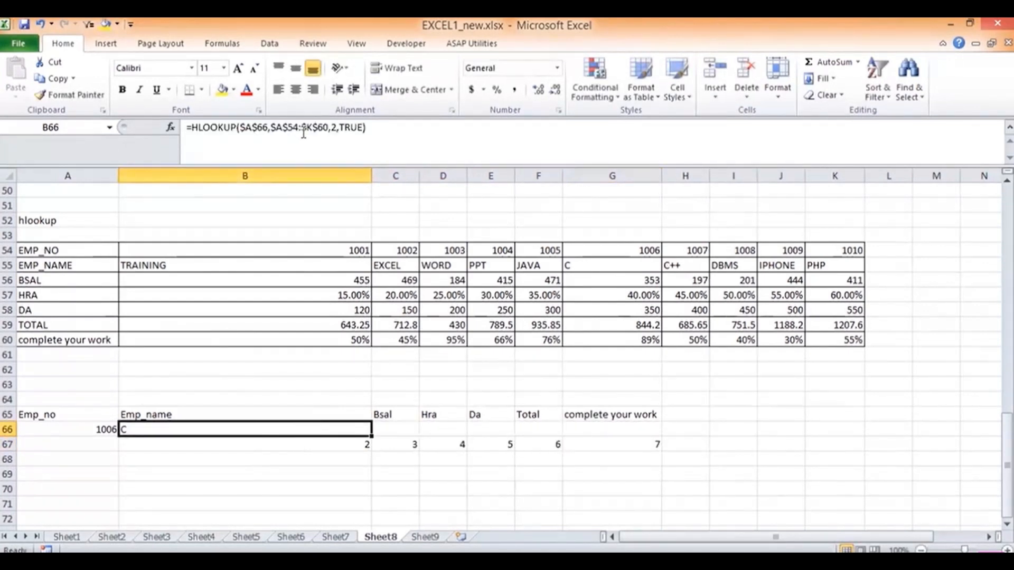
pyautogui.click(335, 130)
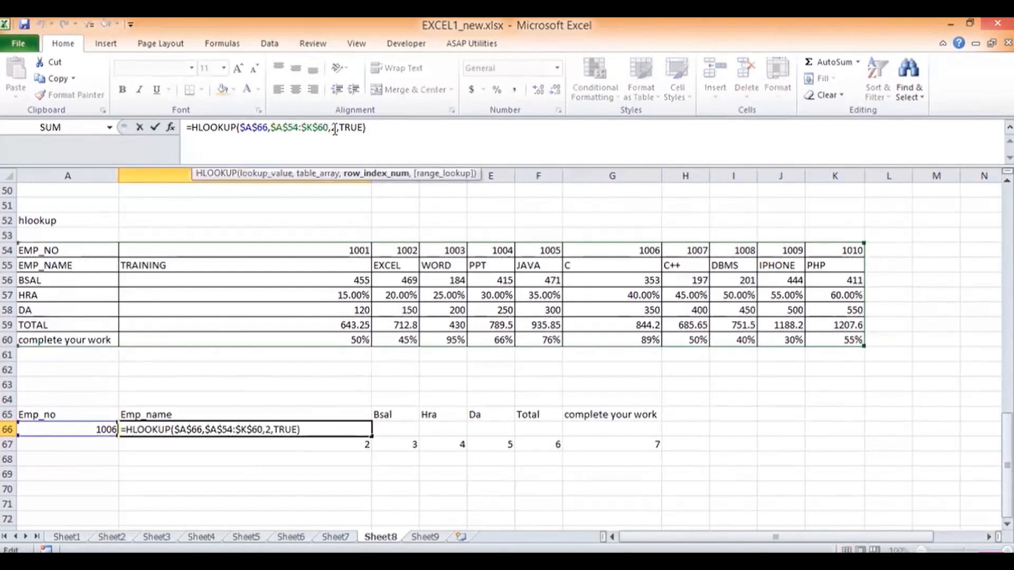
pyautogui.press('BackSpace')
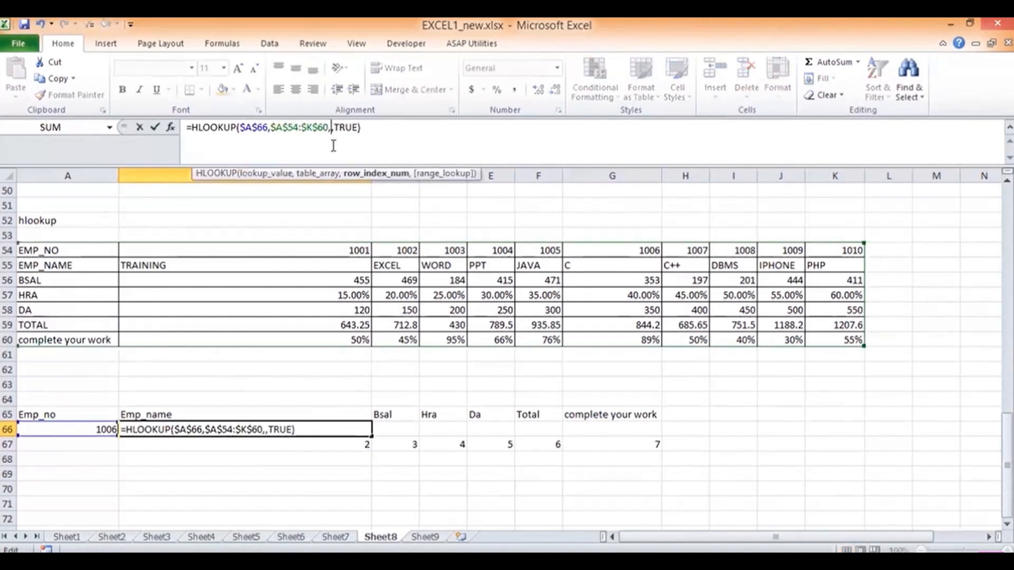
pyautogui.click(358, 444)
pyautogui.press('Return')
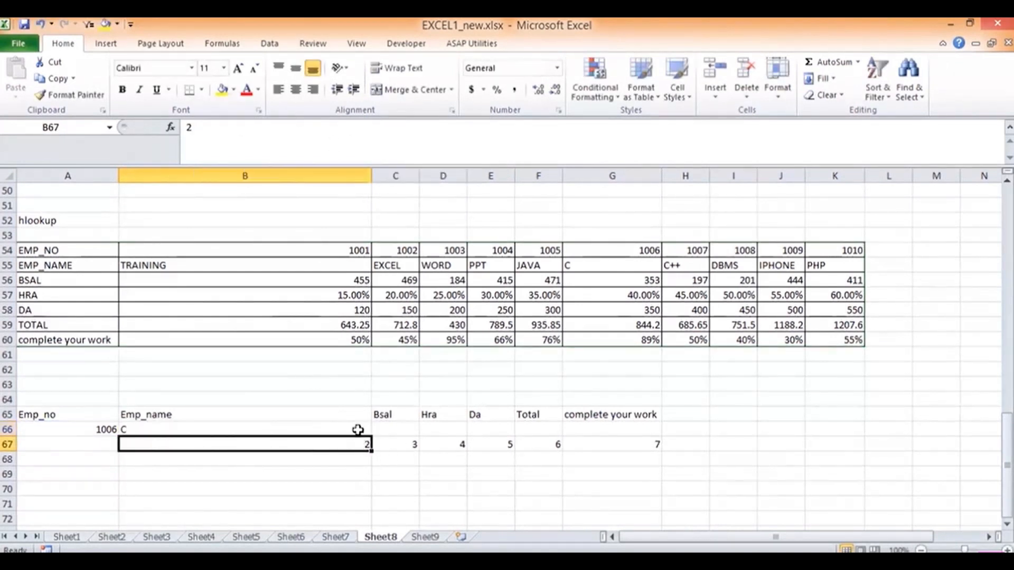
# Step: Fill the HLOOKUP formula from B66 across to G66 and format the Hra result in D66 as a percentage
pyautogui.click(359, 429)
pyautogui.moveTo(371, 436); pyautogui.dragTo(645, 427)
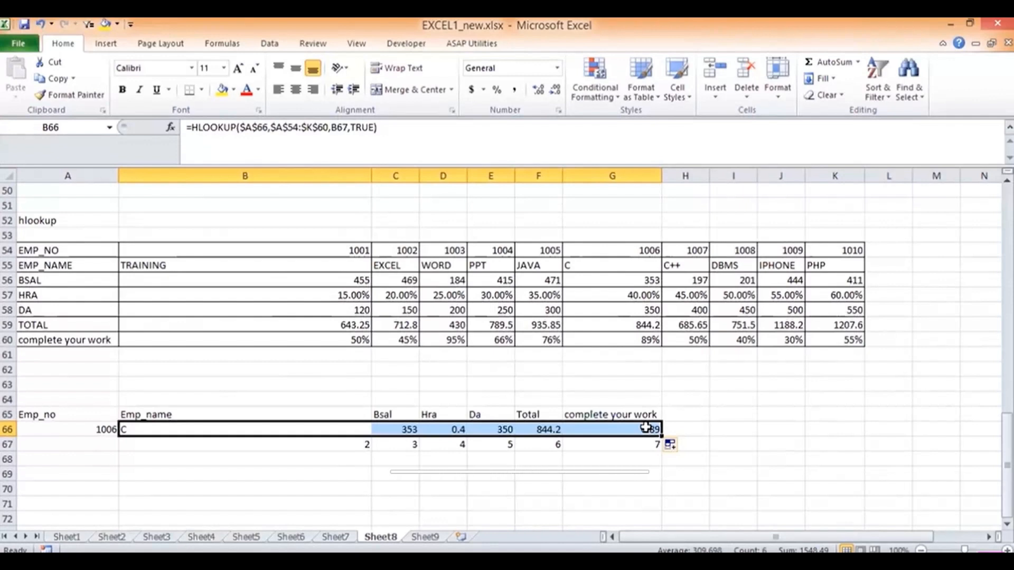
pyautogui.click(452, 426)
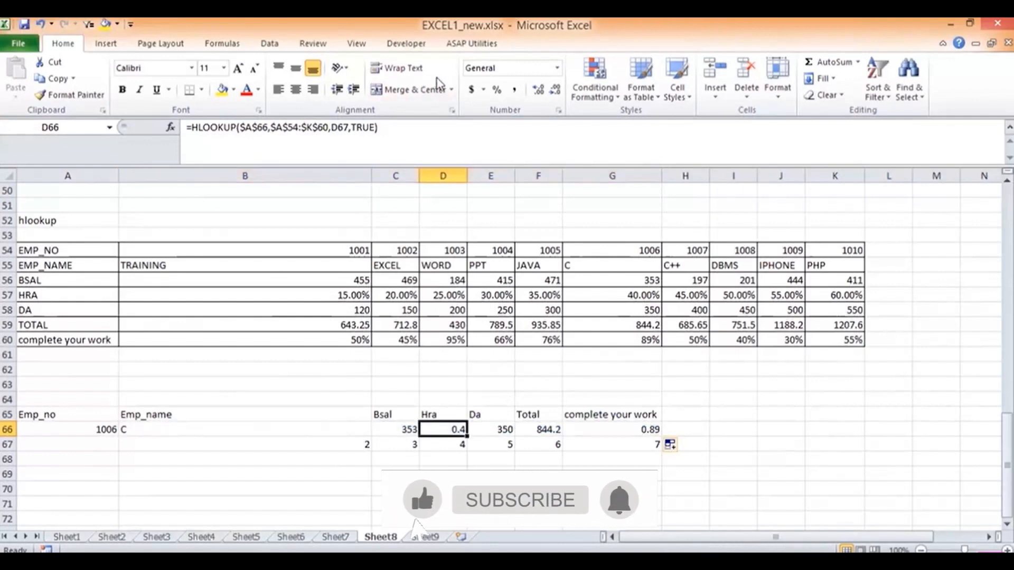
pyautogui.click(497, 90)
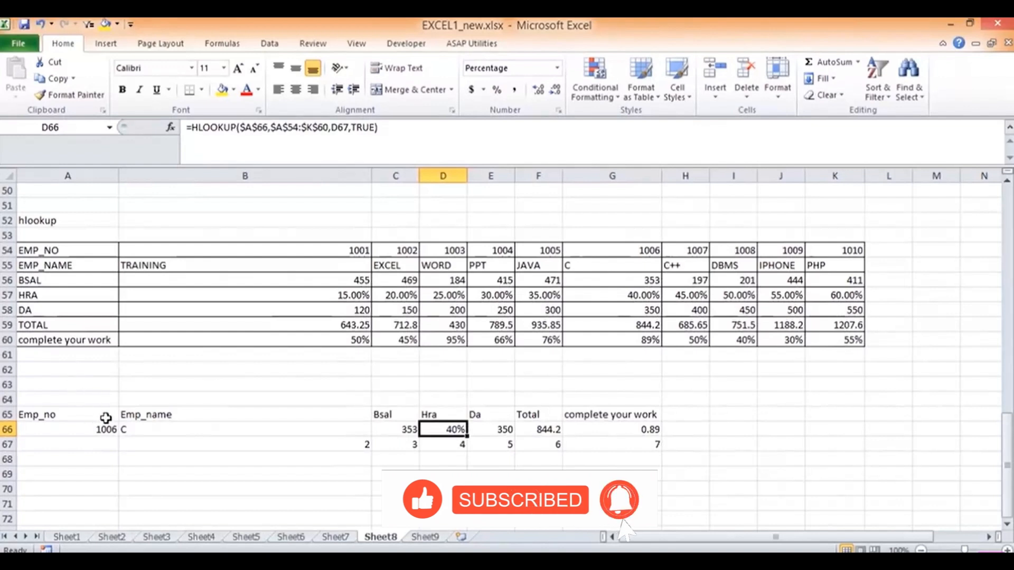
# Step: Apply all borders to the lookup section in A65:G66
pyautogui.moveTo(104, 417); pyautogui.dragTo(660, 428)
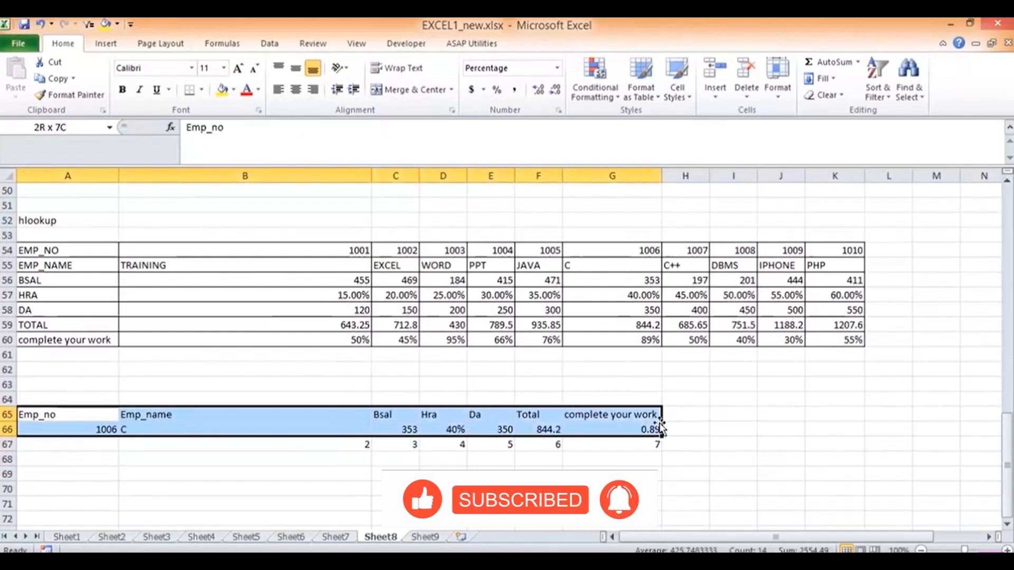
pyautogui.click(202, 90)
pyautogui.click(87, 209)
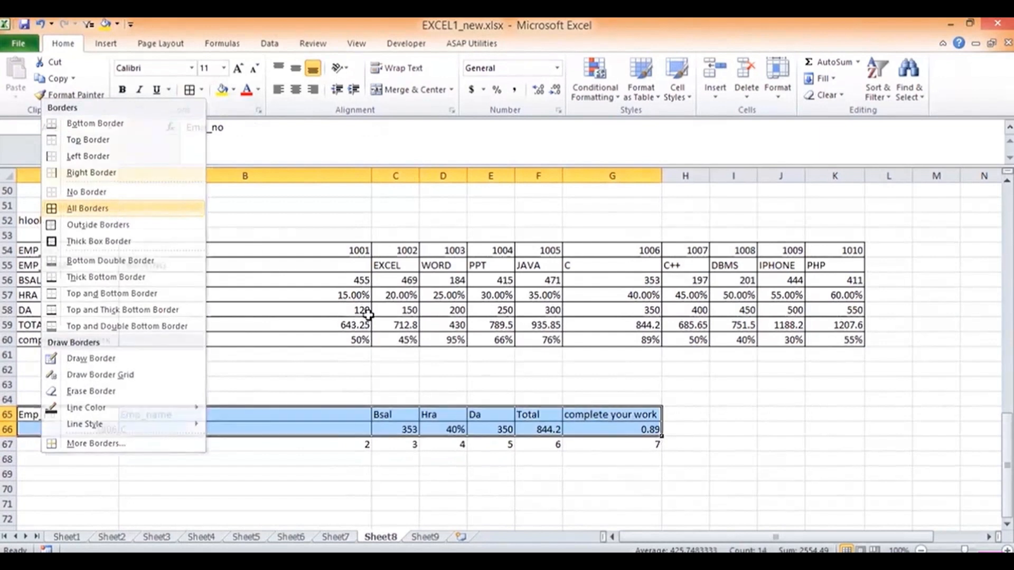
pyautogui.click(441, 416)
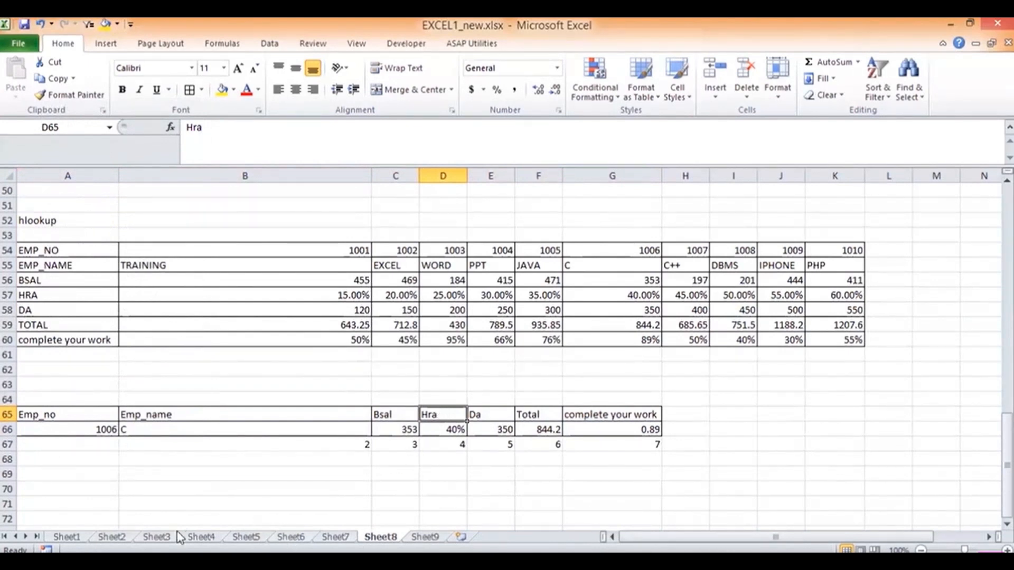
# Step: Switch to Sheet3 and select the first invoice number in cell A3 of the sales invoice table
pyautogui.click(119, 539)
pyautogui.click(159, 538)
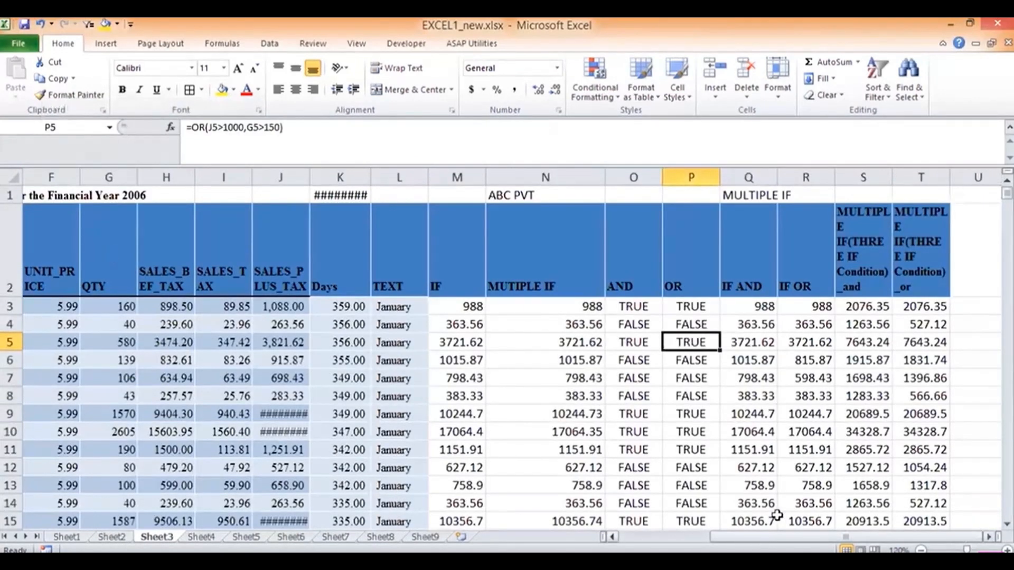
pyautogui.moveTo(750, 538); pyautogui.dragTo(577, 526)
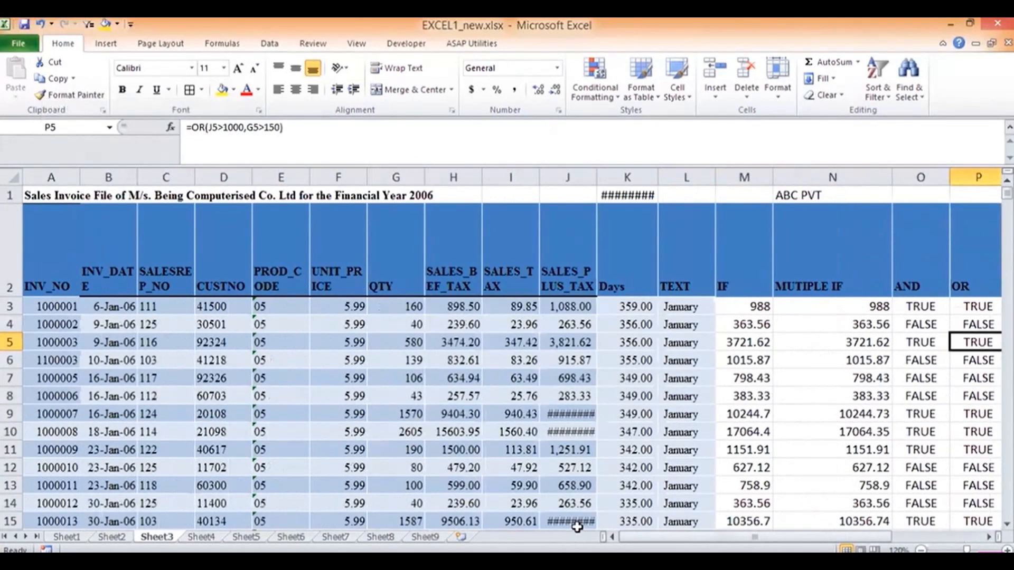
pyautogui.click(61, 307)
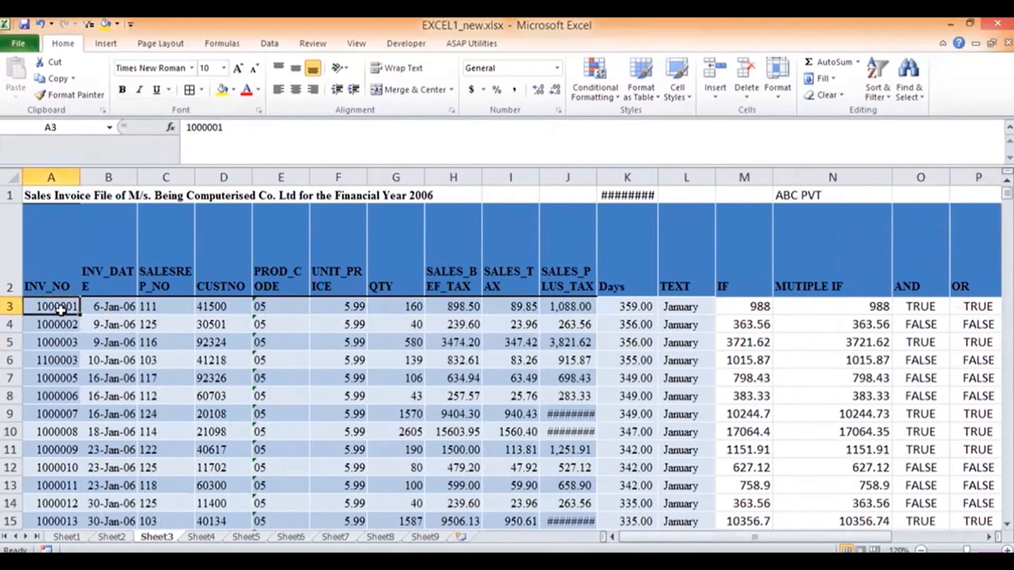
# Step: Look through the invoice numbers in column A of the sales invoice table and return to the first records
pyautogui.press('Down')
pyautogui.press('Down')
pyautogui.press('Down')
pyautogui.press('Down')
pyautogui.press('Down')
pyautogui.press('Down')
pyautogui.press('Down')
pyautogui.press('Down')
pyautogui.press('Down')
pyautogui.press('Down')
pyautogui.press('Down')
pyautogui.press('Down')
pyautogui.press('Down')
pyautogui.press('Down')
pyautogui.press('Down')
pyautogui.press('Down')
pyautogui.press('Down')
pyautogui.press('Down')
pyautogui.press('Down')
pyautogui.press('Down')
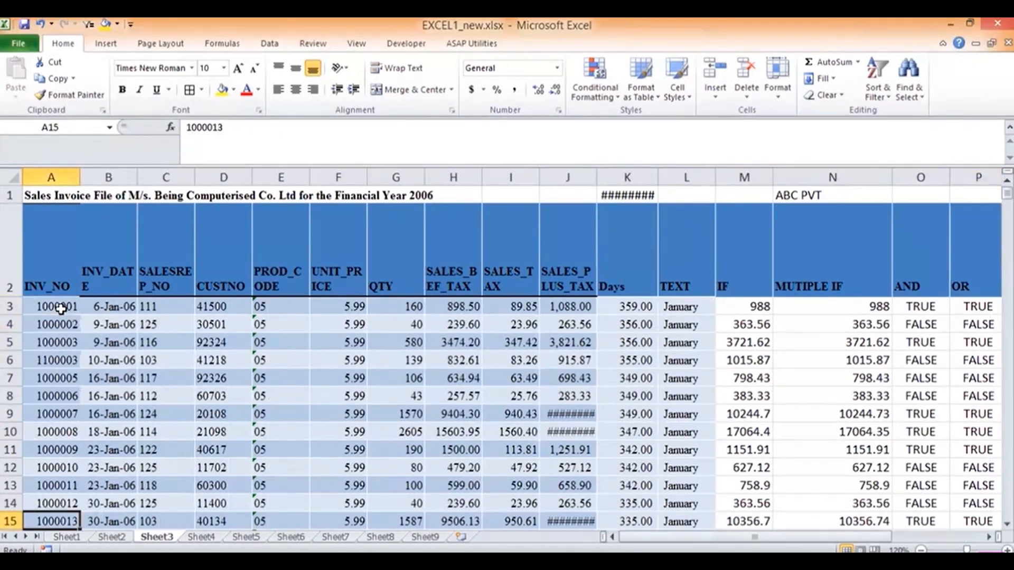
pyautogui.press('Up')
pyautogui.press('Up')
pyautogui.press('Up')
pyautogui.press('Up')
pyautogui.press('Up')
pyautogui.press('Up')
pyautogui.press('Up')
pyautogui.press('Up')
pyautogui.press('Up')
pyautogui.press('Up')
pyautogui.press('Up')
pyautogui.press('Up')
pyautogui.press('Up')
pyautogui.press('Up')
pyautogui.press('Up')
pyautogui.press('Up')
pyautogui.press('Up')
pyautogui.press('Up')
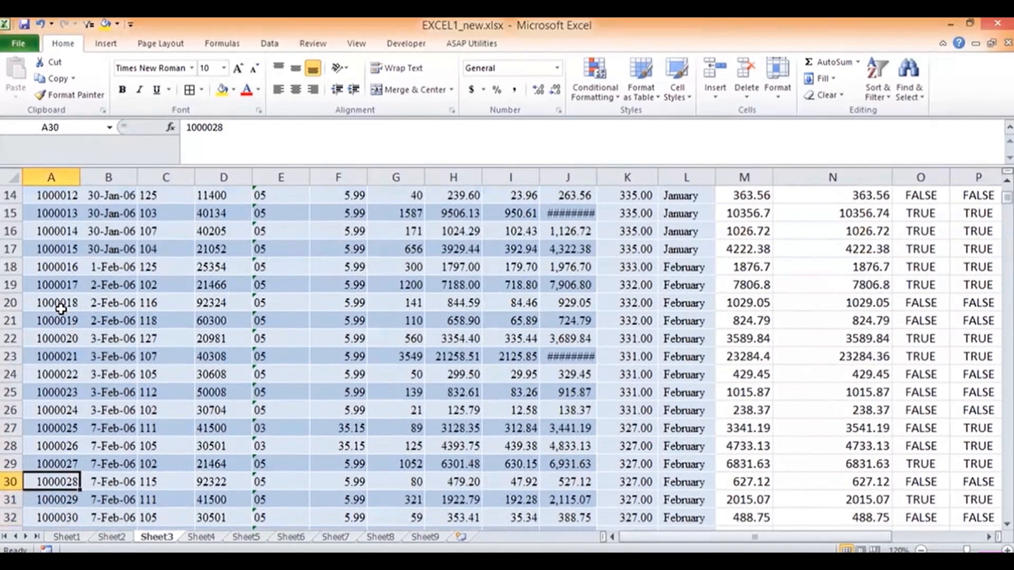
pyautogui.hotkey('ctrl', 'Home')
pyautogui.press('Down')
pyautogui.press('Down')
pyautogui.press('Down')
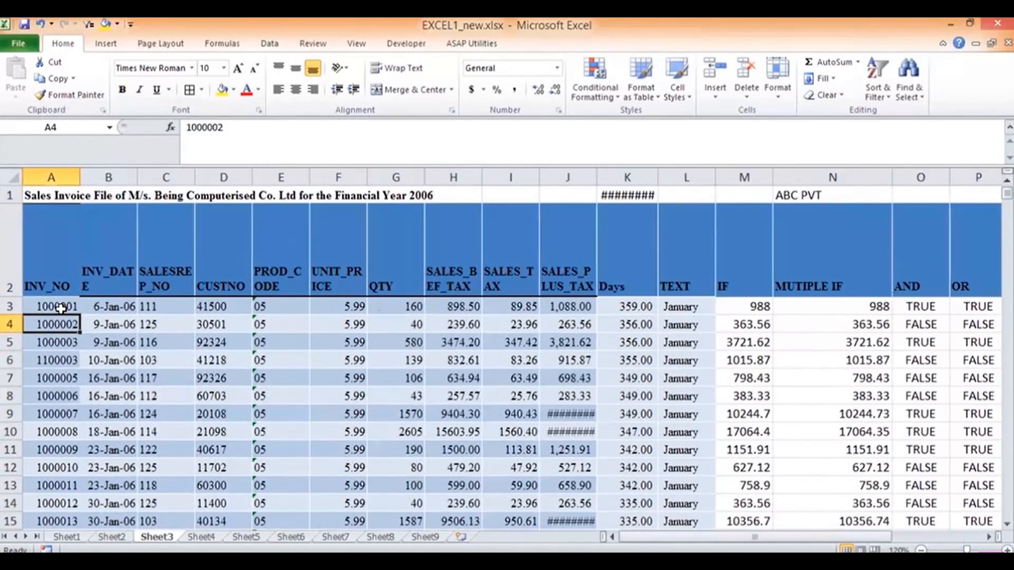
# Step: Set the zoom to 120% and select the whole sales invoice table from the INV_NO header, range A2:T902
pyautogui.press('Up')
pyautogui.press('Up')
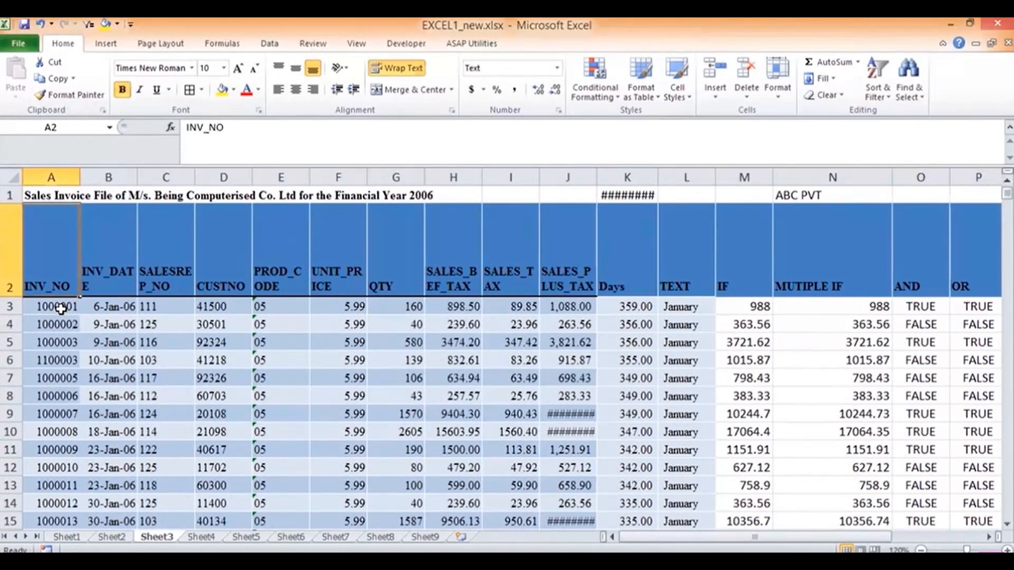
pyautogui.scroll(3, 61, 309)
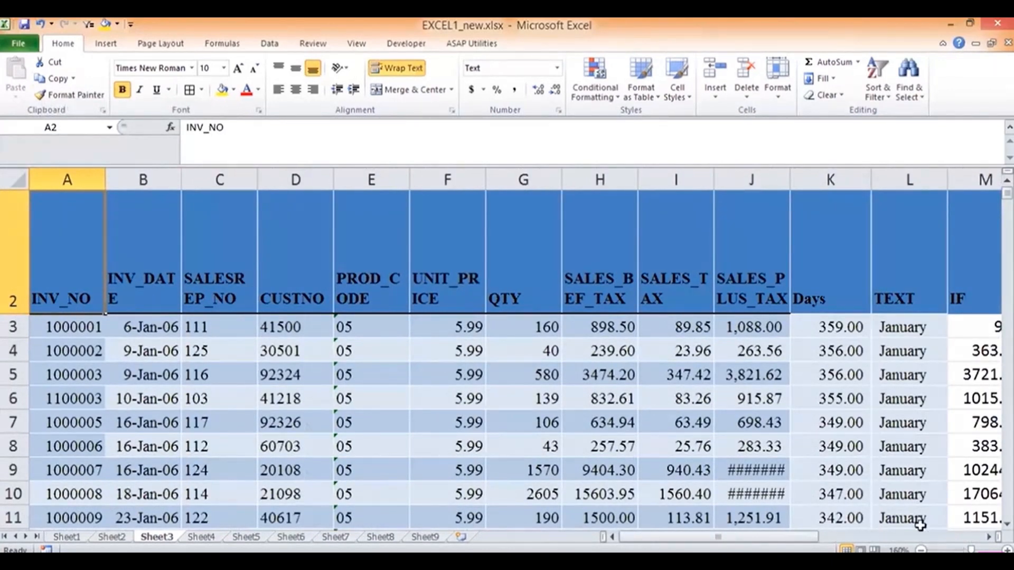
pyautogui.click(920, 549)
pyautogui.click(920, 549)
pyautogui.click(921, 550)
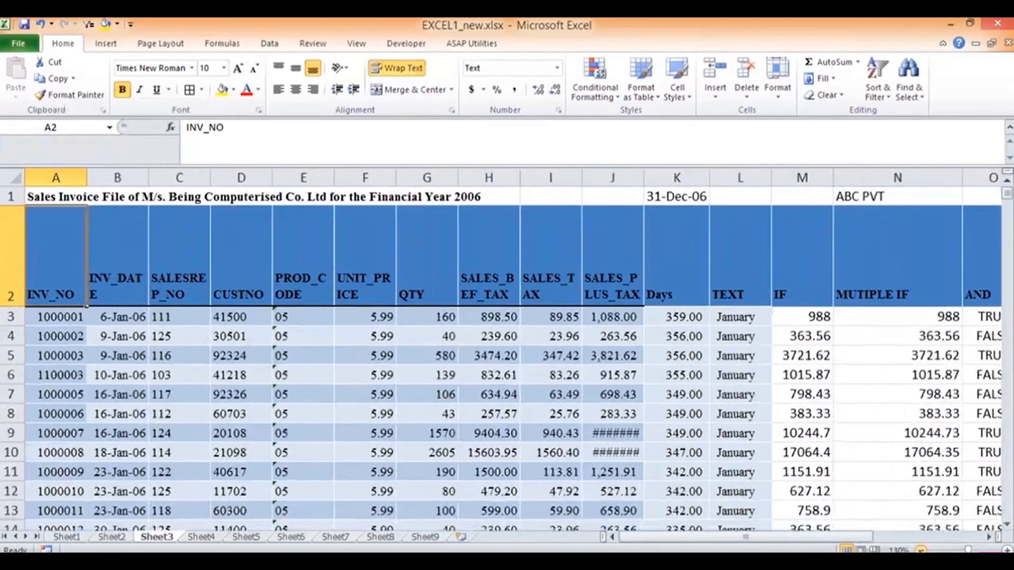
pyautogui.click(920, 550)
pyautogui.click(921, 550)
pyautogui.click(920, 549)
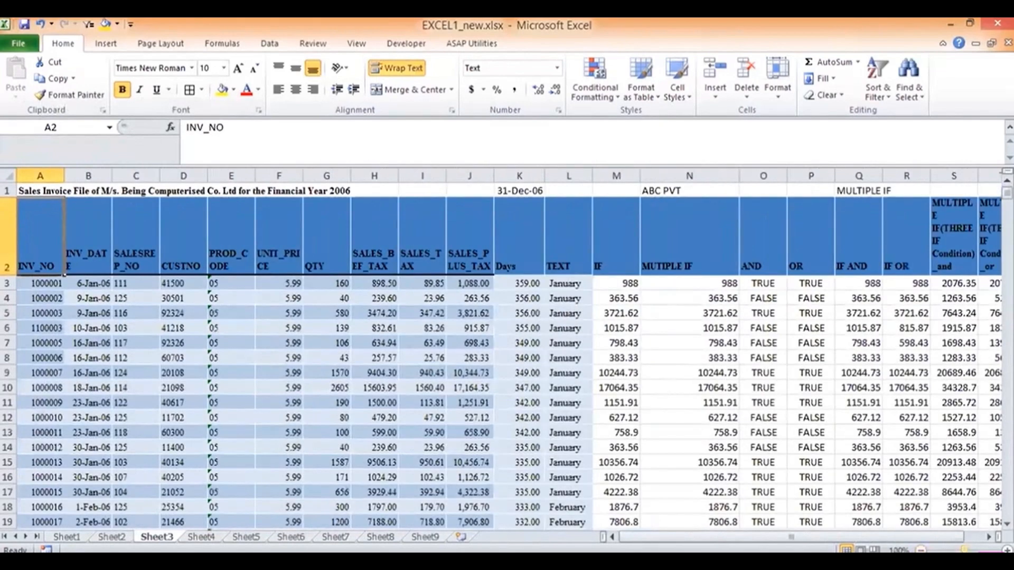
pyautogui.click(1007, 549)
pyautogui.click(1007, 549)
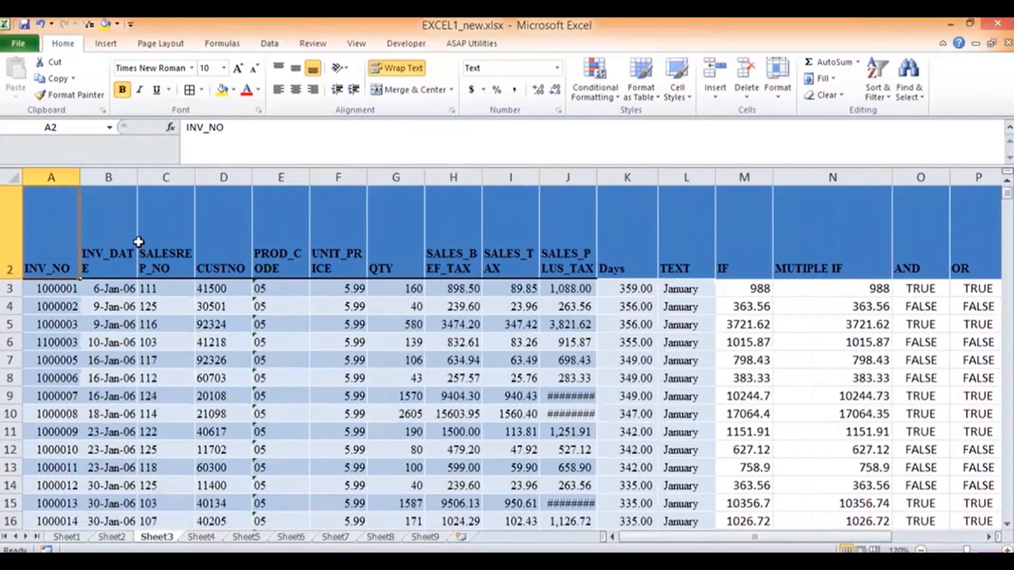
pyautogui.hotkey('ctrl', 'shift', 'Right')
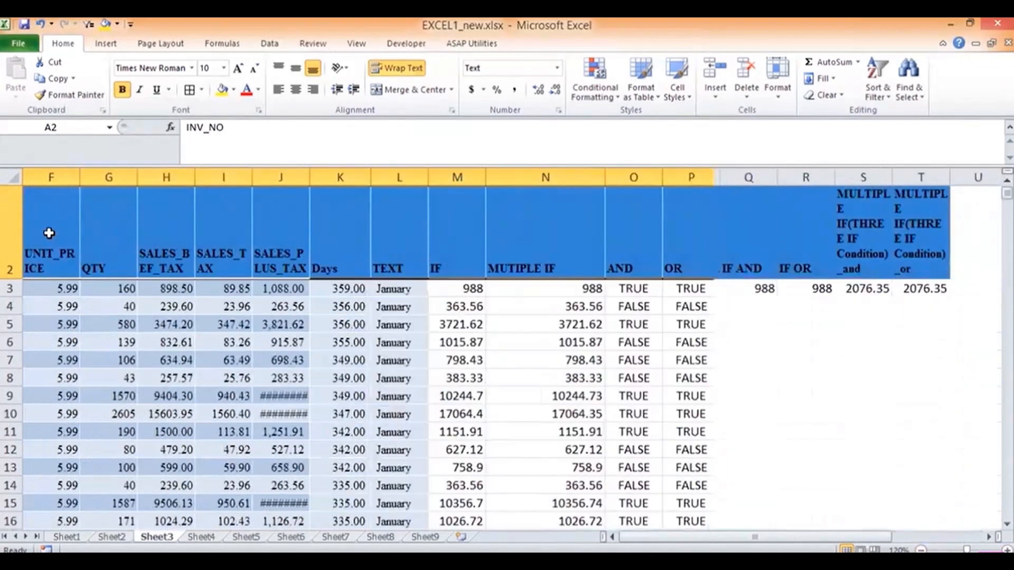
pyautogui.hotkey('ctrl', 'shift', 'Down')
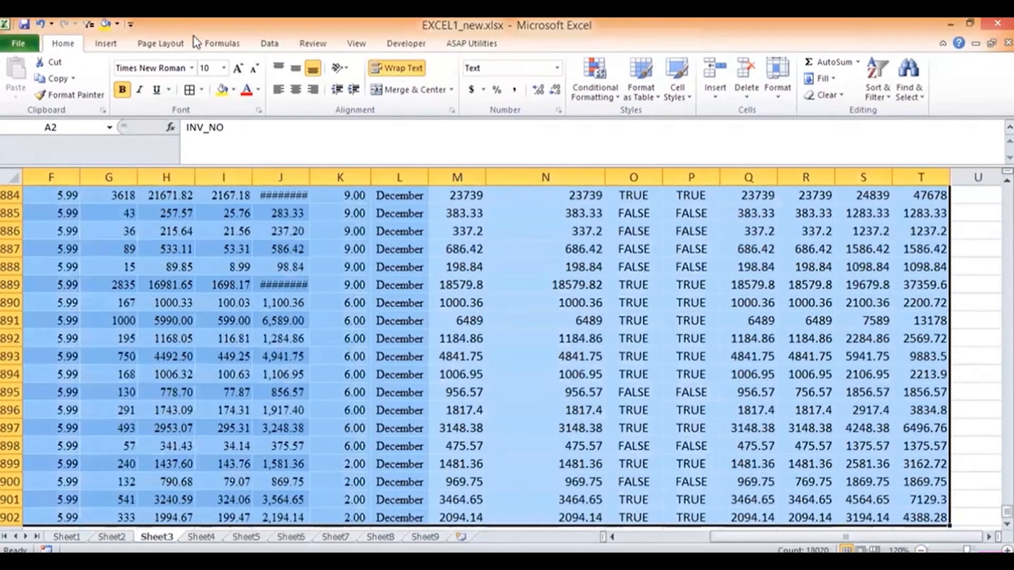
pyautogui.hotkey('ctrl', 'BackSpace')
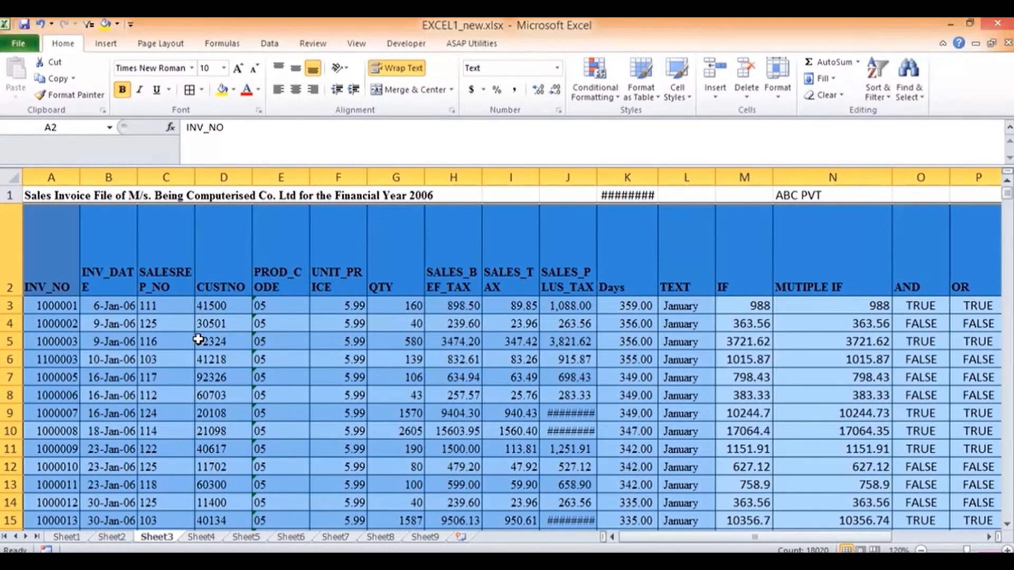
# Step: Insert a new worksheet after Sheet9 and enter vlookup in cell A1
pyautogui.click(462, 538)
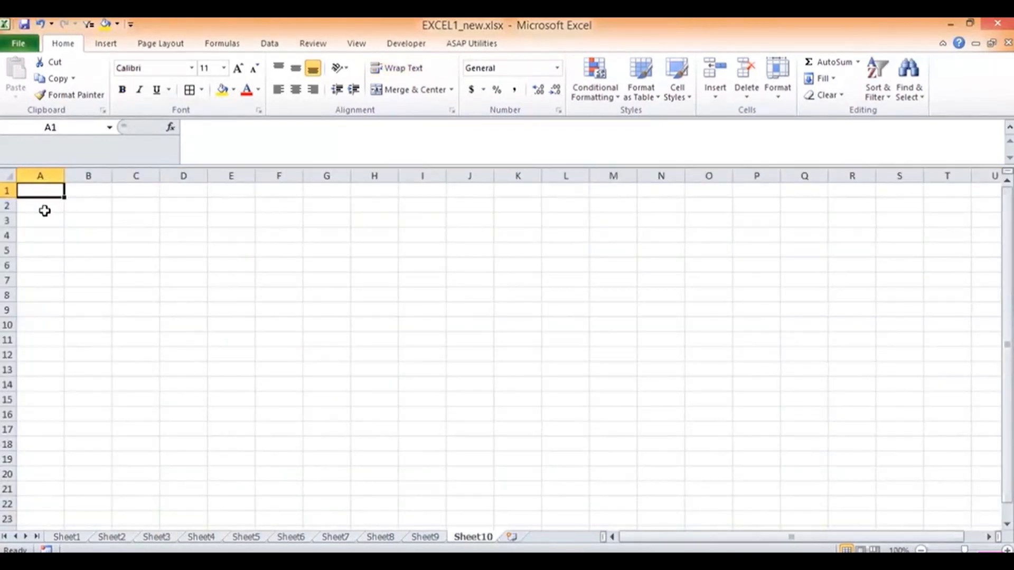
pyautogui.write('vlookup')
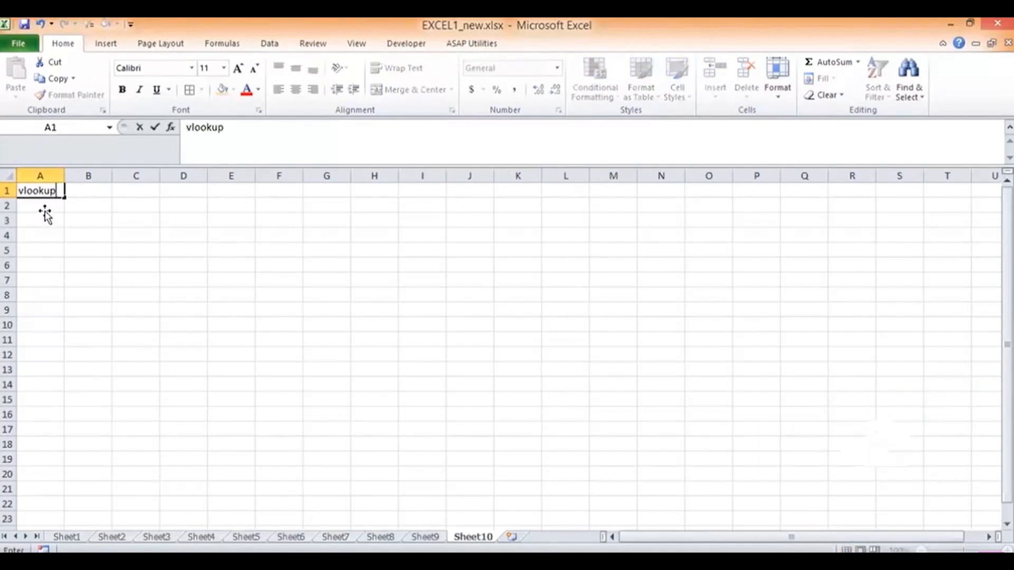
pyautogui.press('Return')
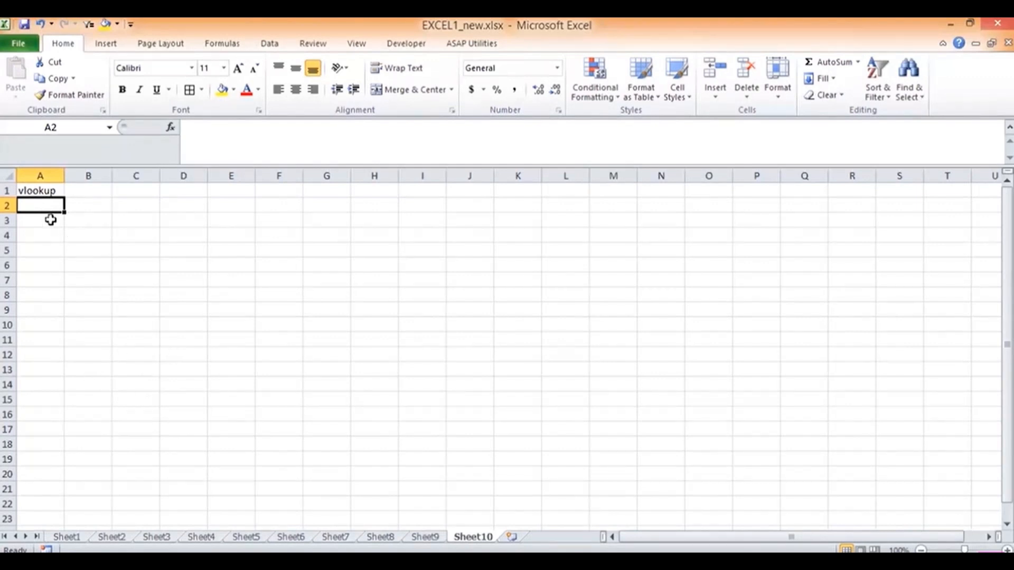
# Step: Enter the label Inv_no in cell A2 with a capital I
pyautogui.write('inv_no')
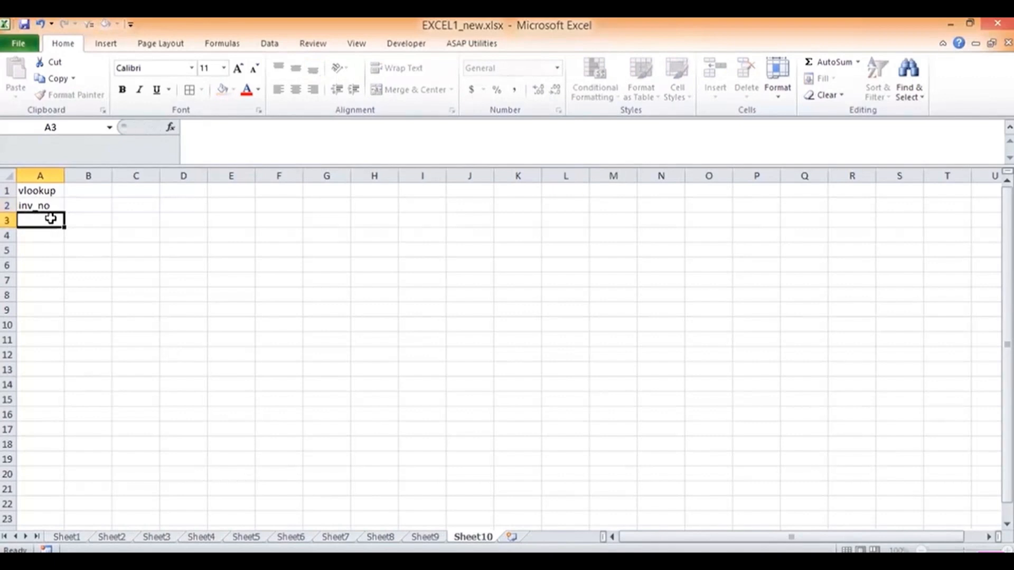
pyautogui.hotkey('ctrl', 'Return')
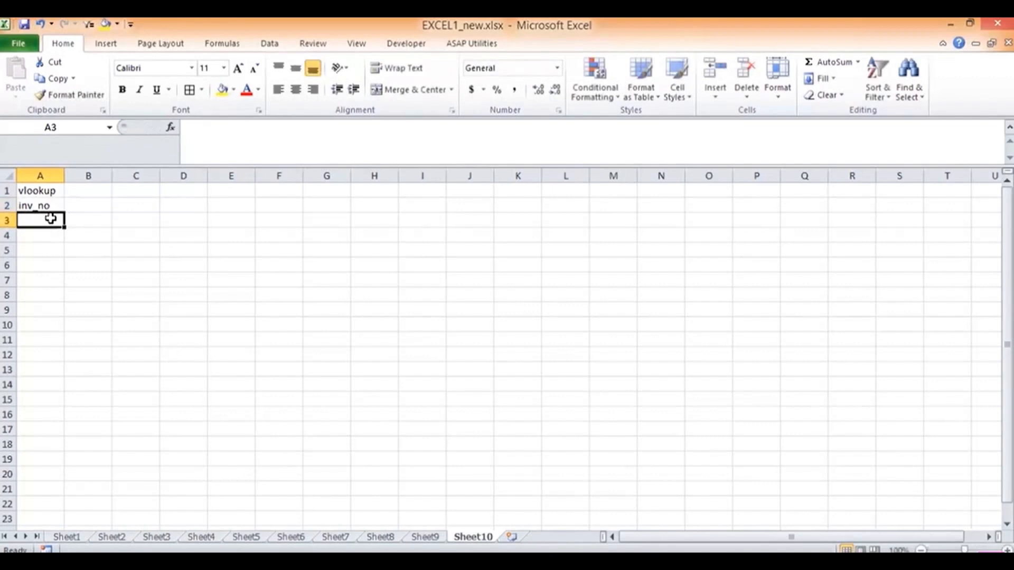
pyautogui.press('Delete')
pyautogui.write('Inv')
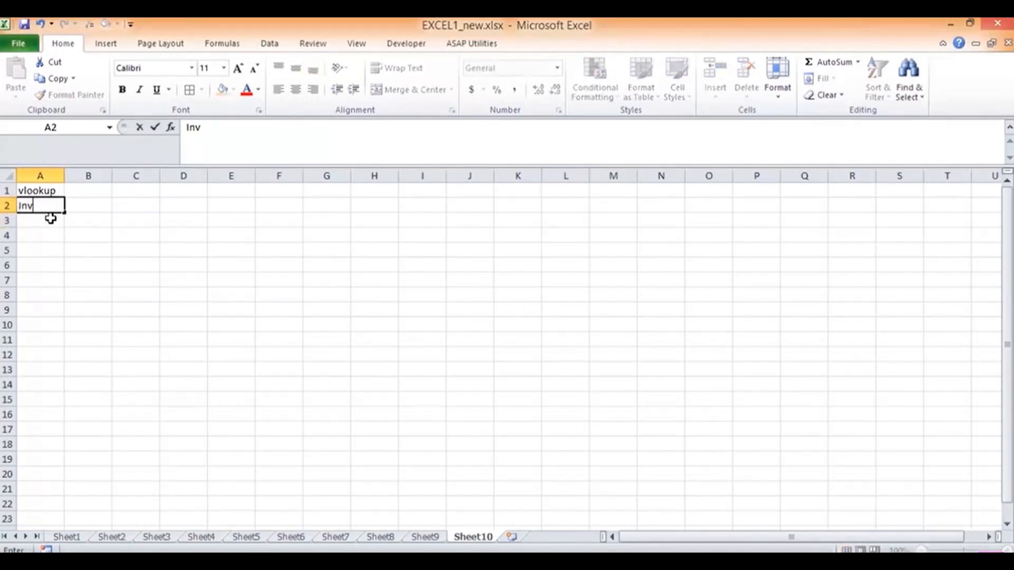
pyautogui.write('_no')
pyautogui.press('Return')
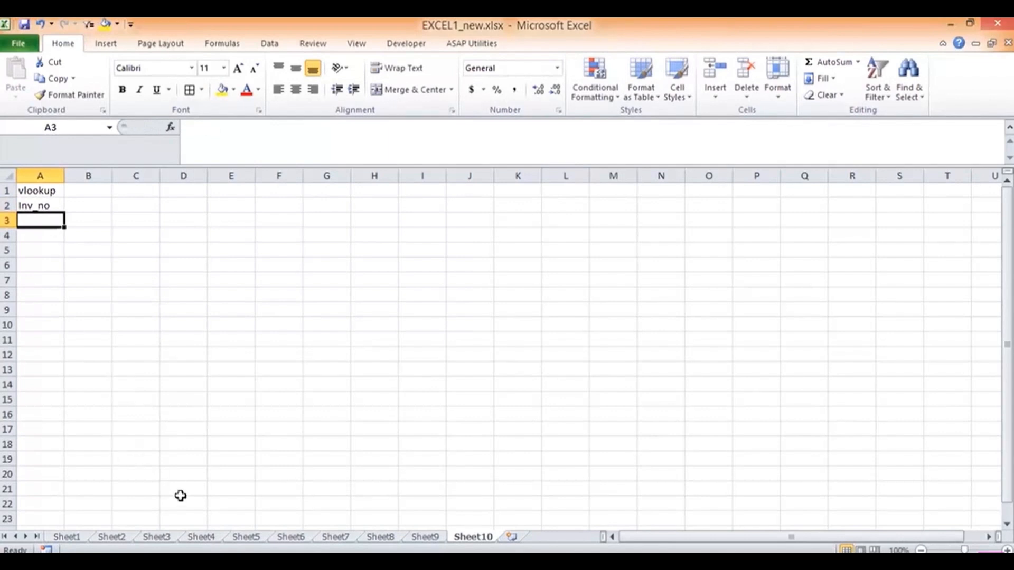
# Step: Check the column headers on Sheet3 and enter the label inv_date in cell A3 of Sheet10
pyautogui.click(156, 537)
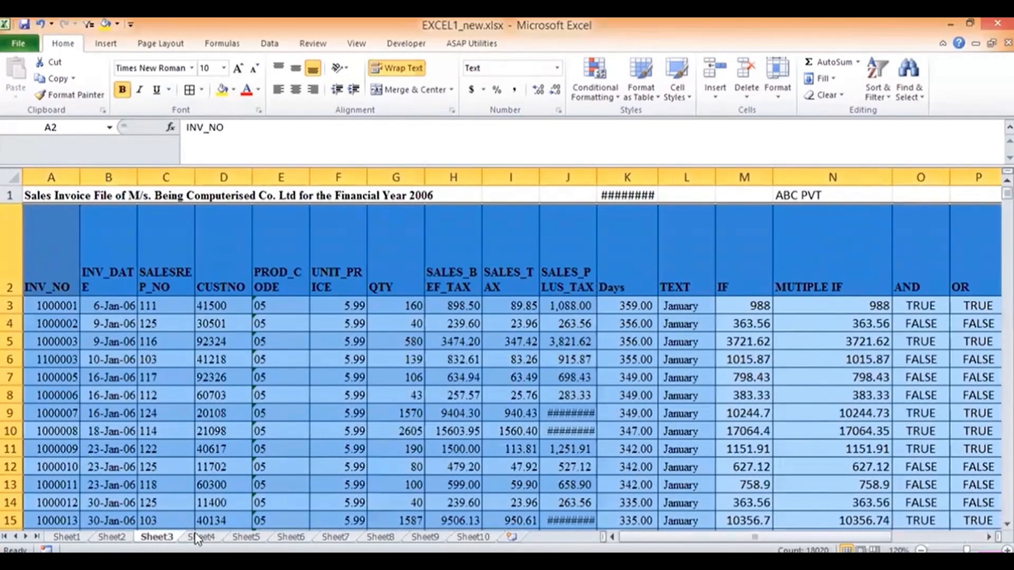
pyautogui.click(473, 537)
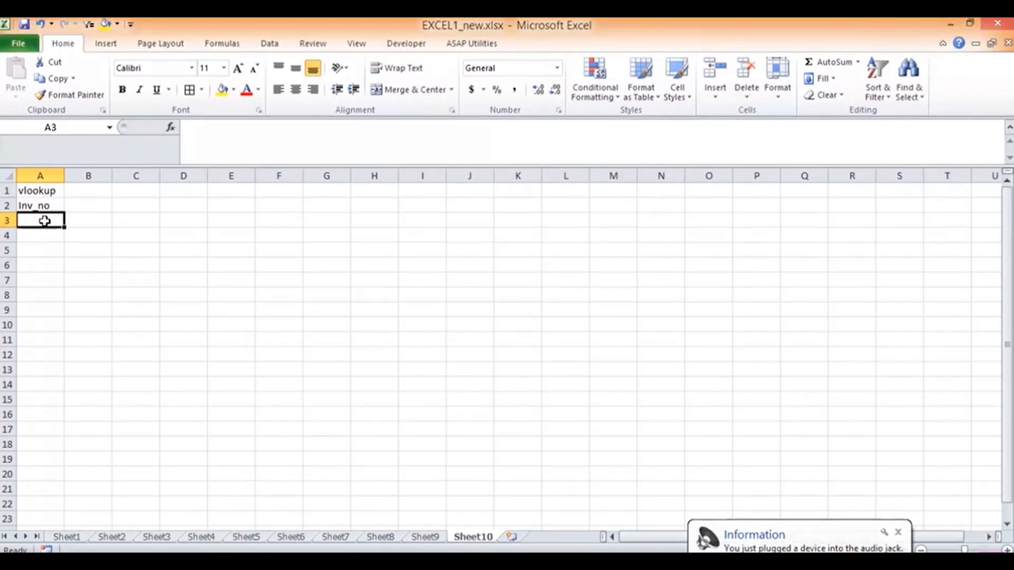
pyautogui.click(159, 537)
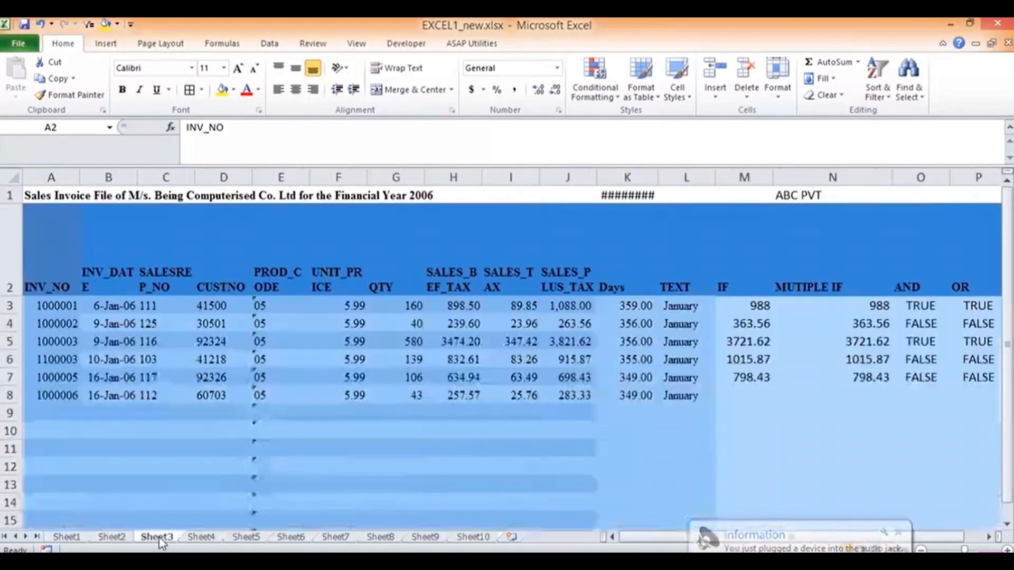
pyautogui.click(474, 537)
pyautogui.write('in')
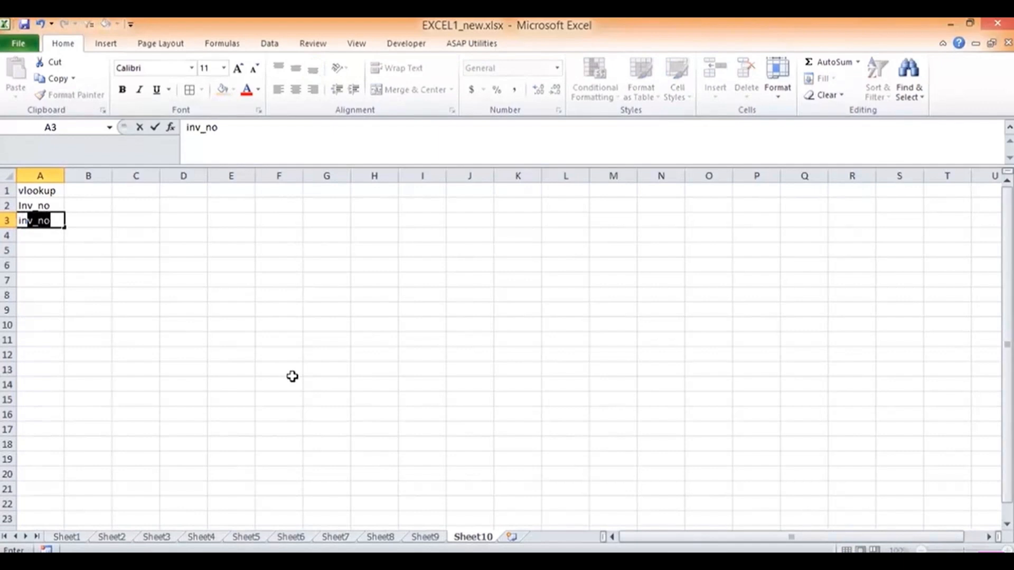
pyautogui.write('v_date')
pyautogui.press('Return')
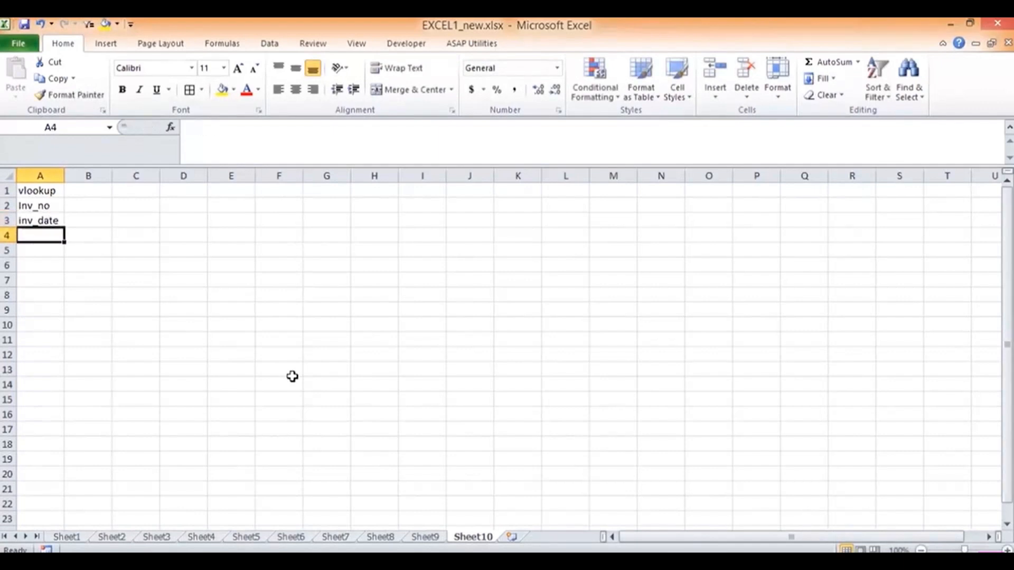
# Step: Capitalise the first letter of the label in A3 so it reads Inv_date
pyautogui.press('Up')
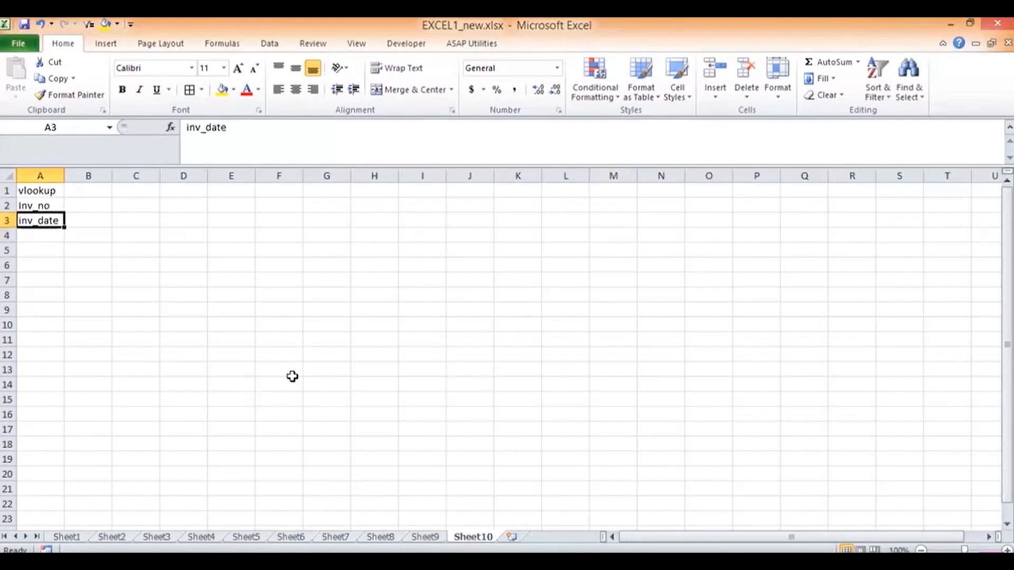
pyautogui.click(190, 129)
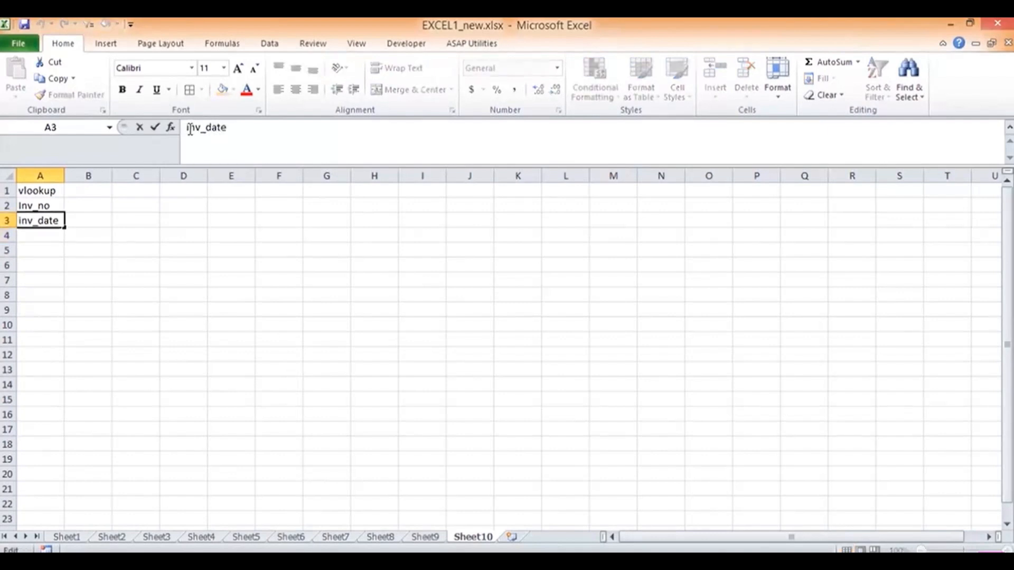
pyautogui.press('BackSpace')
pyautogui.write('I')
pyautogui.press('Return')
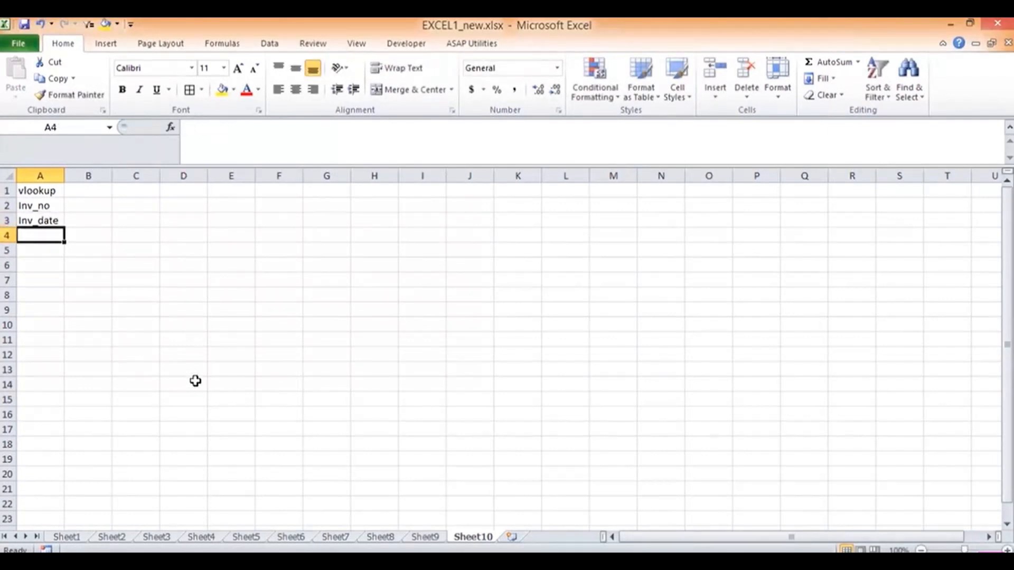
# Step: Review the headers on Sheet3 and replace the label in A3 of Sheet10 with product_code
pyautogui.click(163, 538)
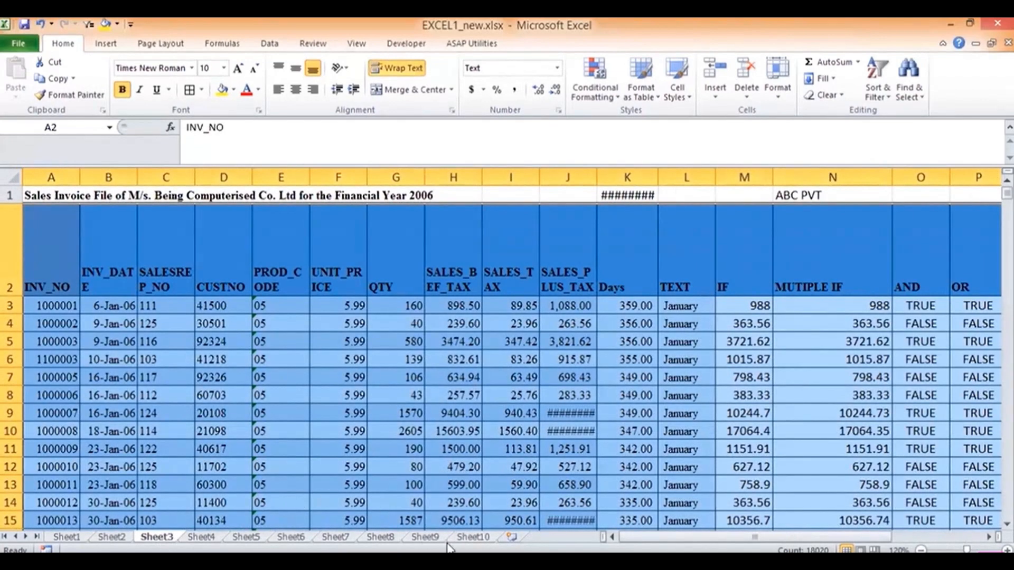
pyautogui.click(477, 537)
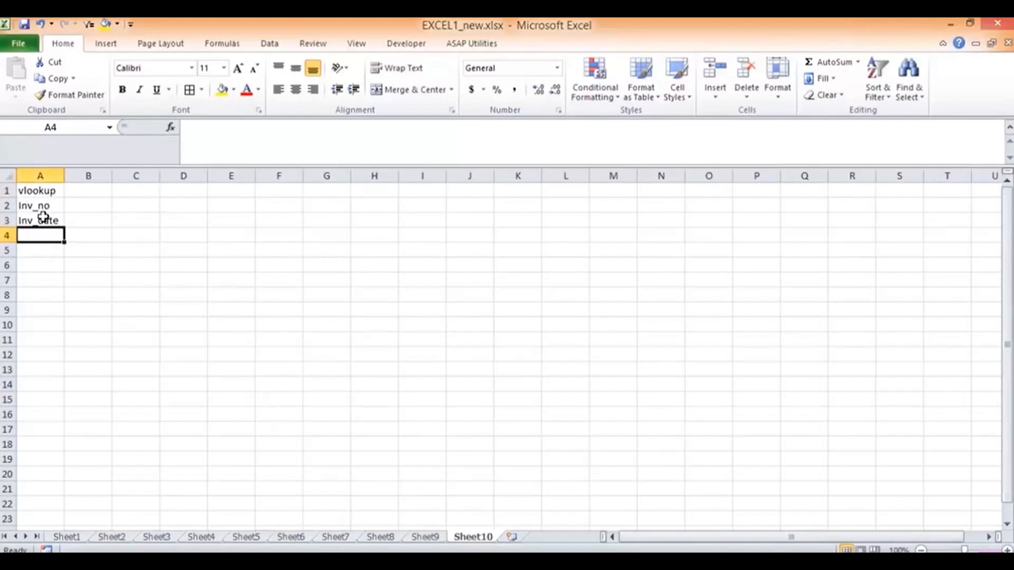
pyautogui.click(40, 219)
pyautogui.write('pro')
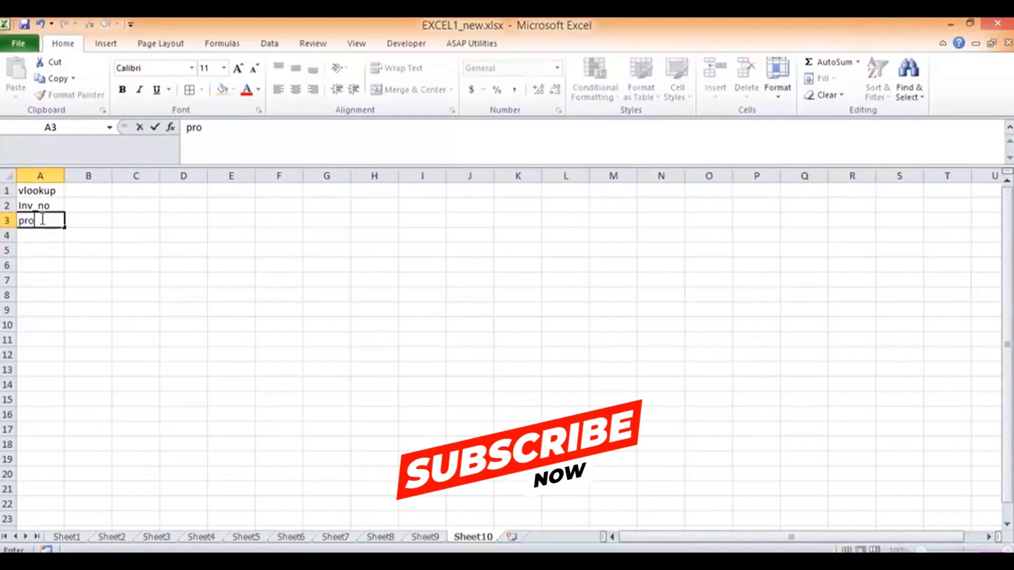
pyautogui.write('duct_code')
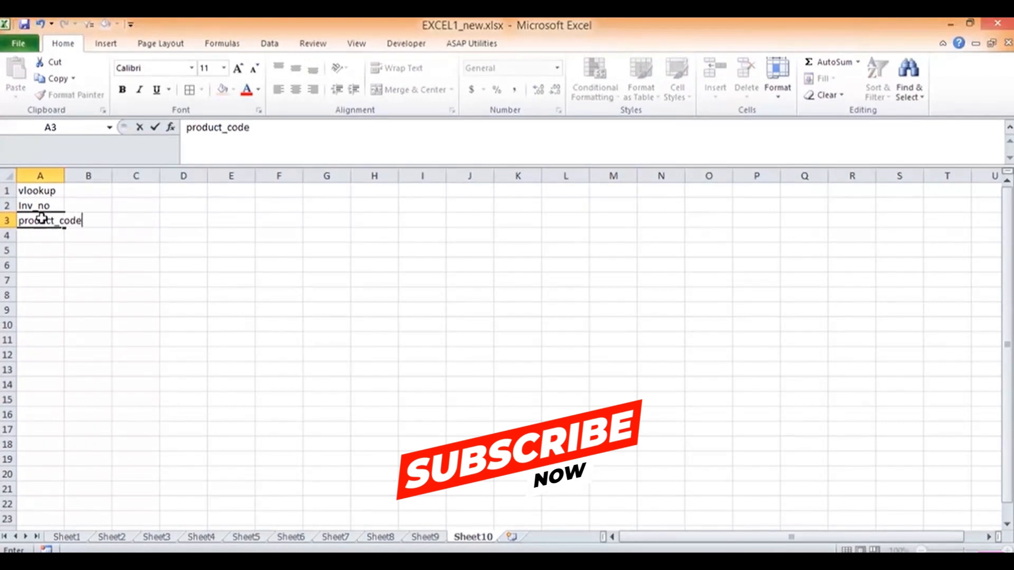
pyautogui.press('Return')
# Step: Enter the labels qty in A4 and sales_plus_tax in A5 of Sheet10, checking the header names on Sheet3
pyautogui.write('qty')
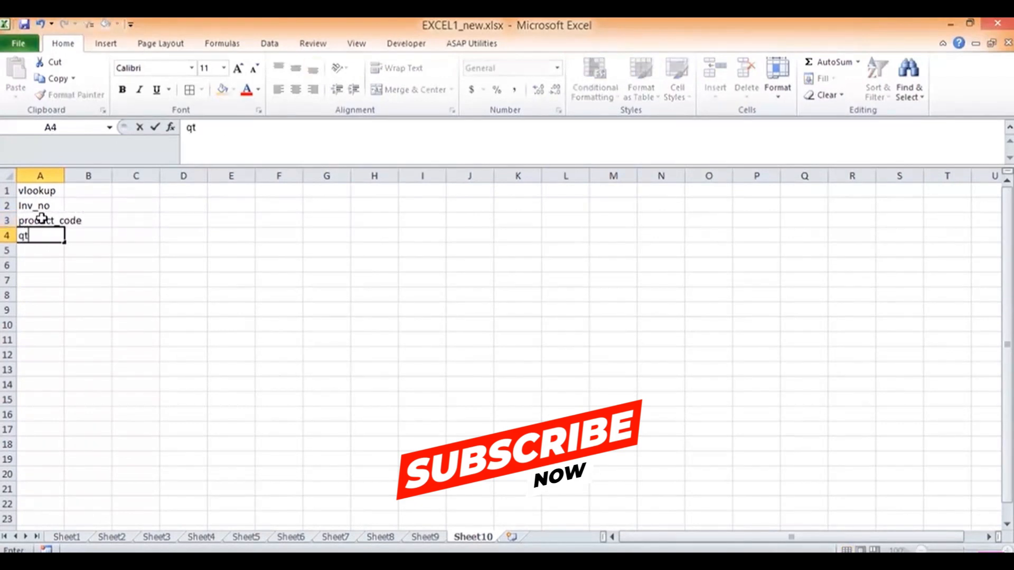
pyautogui.click(157, 536)
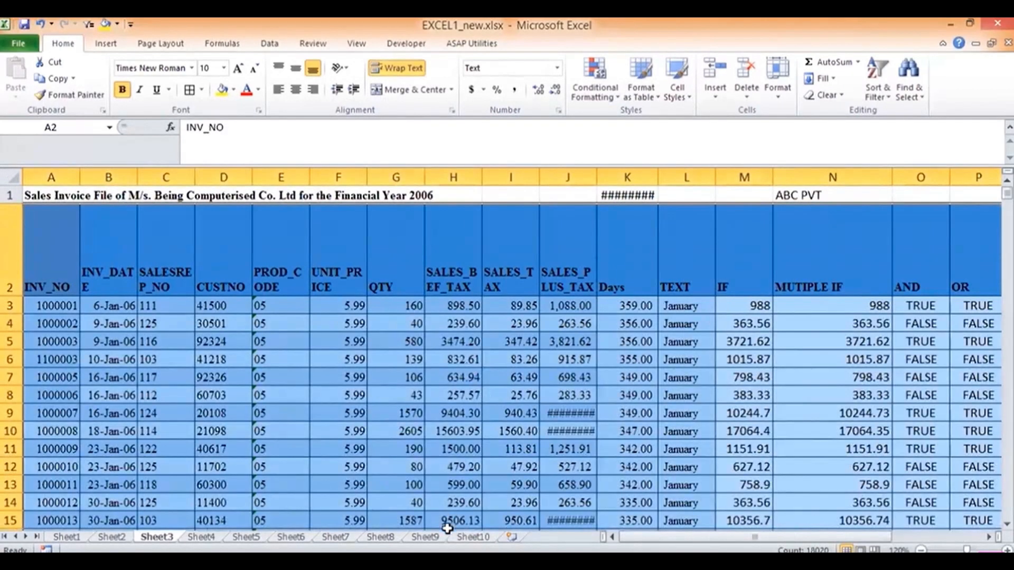
pyautogui.click(474, 536)
pyautogui.press('Return')
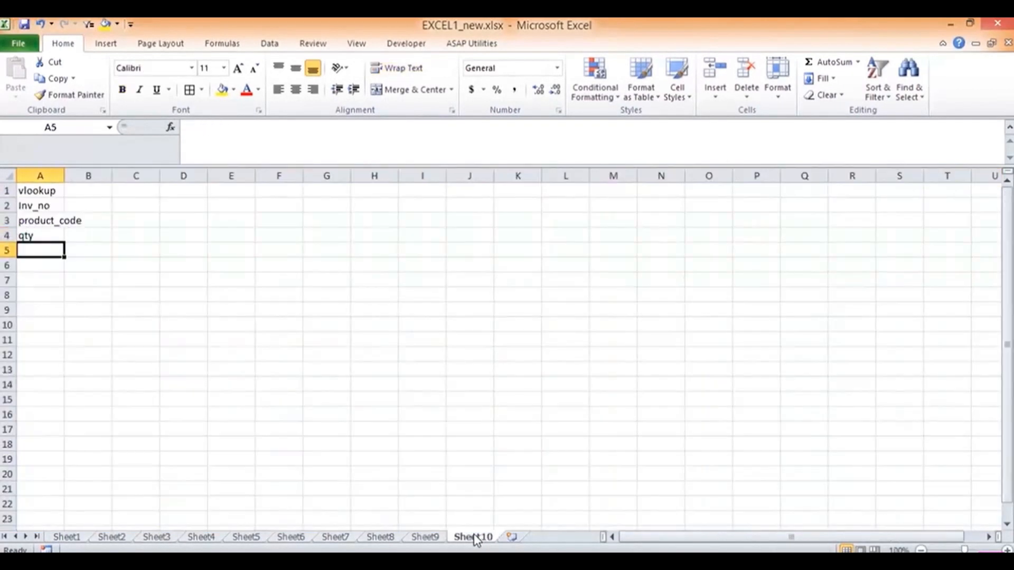
pyautogui.write('sales')
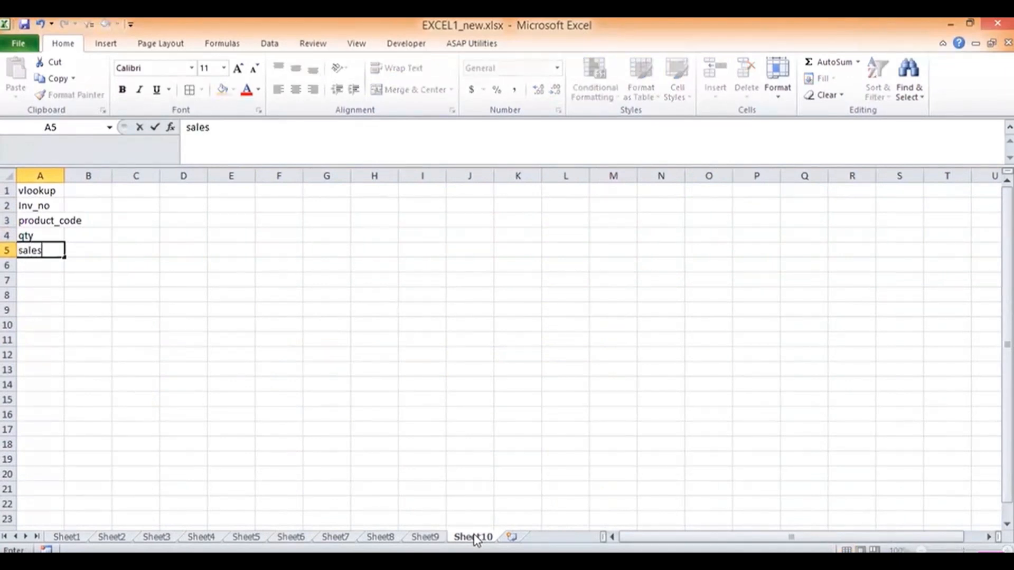
pyautogui.write('_plus_tax')
pyautogui.press('Return')
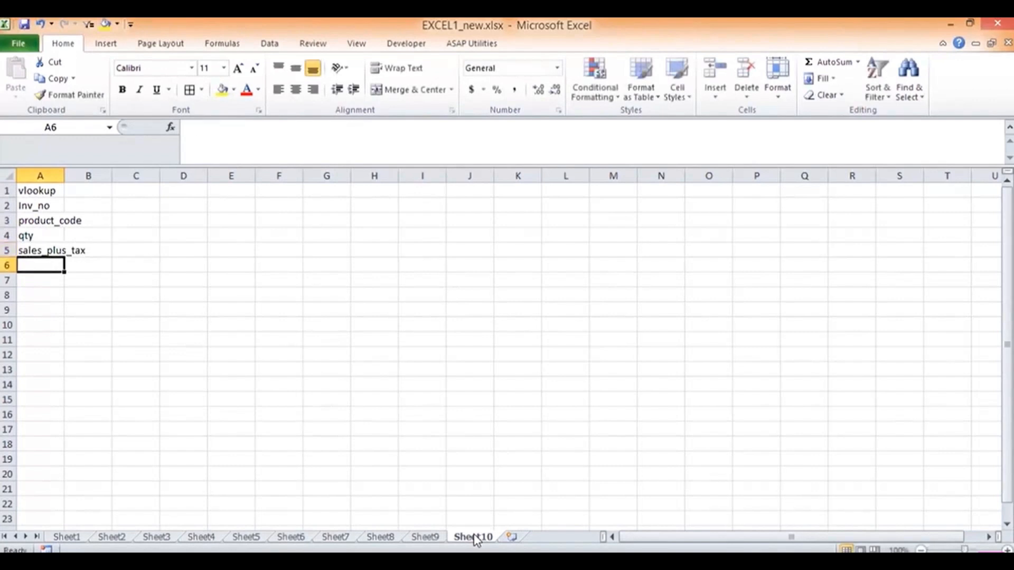
# Step: Widen column A of Sheet10 to about twice its width so that all the labels fit inside it
pyautogui.press('Up')
pyautogui.press('Up')
pyautogui.press('Up')
pyautogui.press('Right')
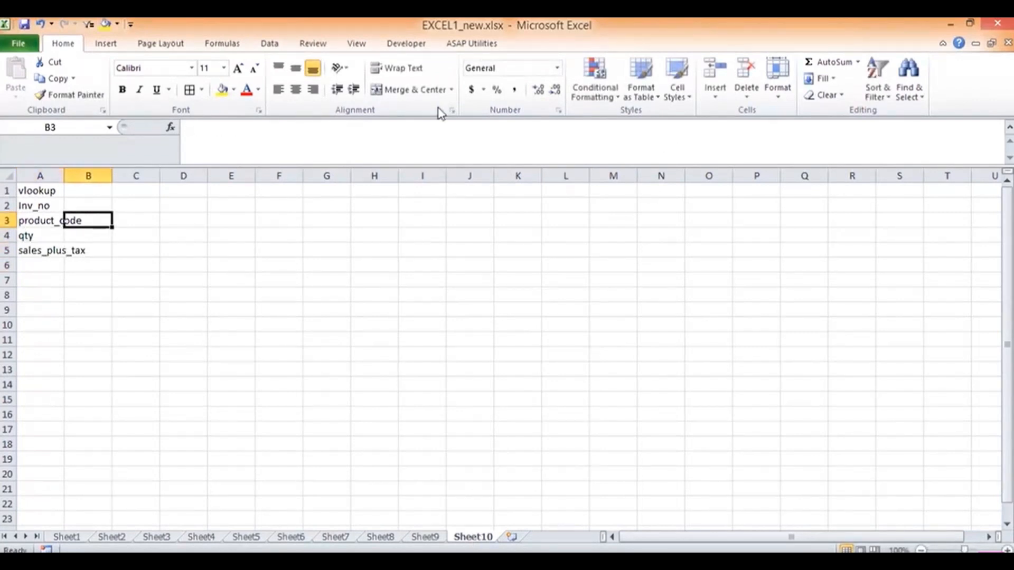
pyautogui.click(87, 201)
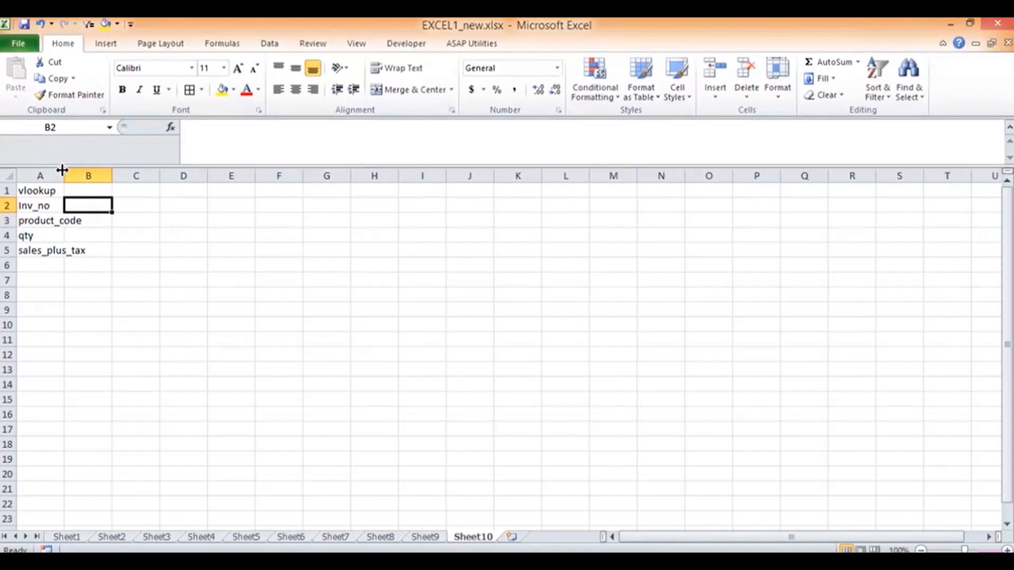
pyautogui.moveTo(64, 175); pyautogui.dragTo(133, 188)
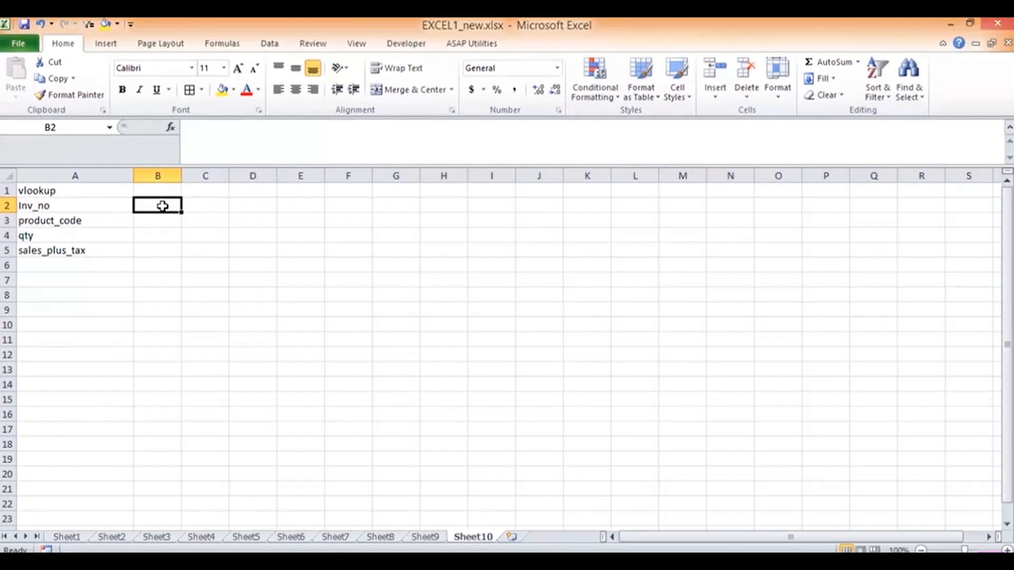
# Step: Copy the invoice number in A5 of Sheet3 into cell B2 of Sheet10, beside the Inv_no label
pyautogui.click(162, 536)
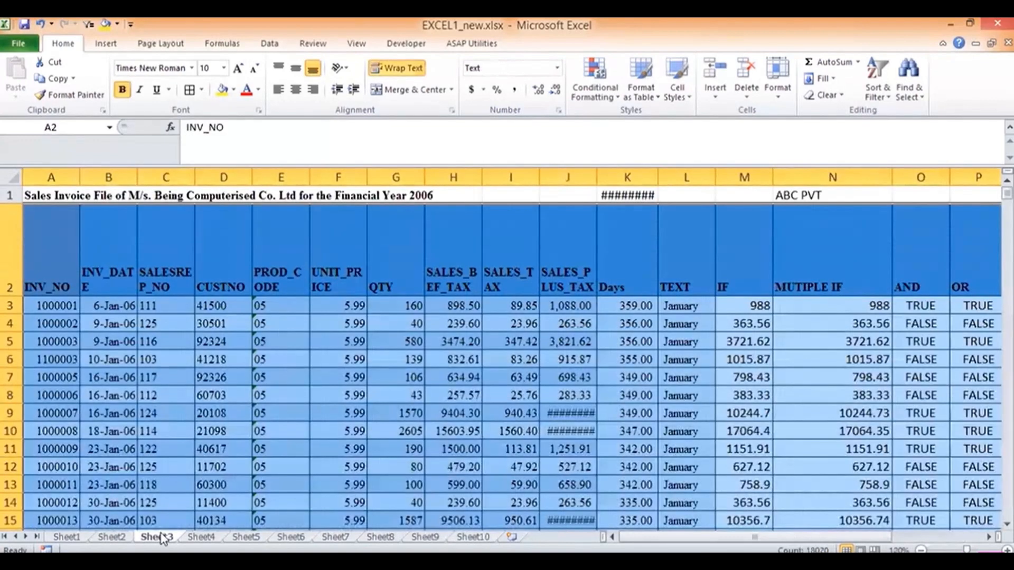
pyautogui.click(54, 341)
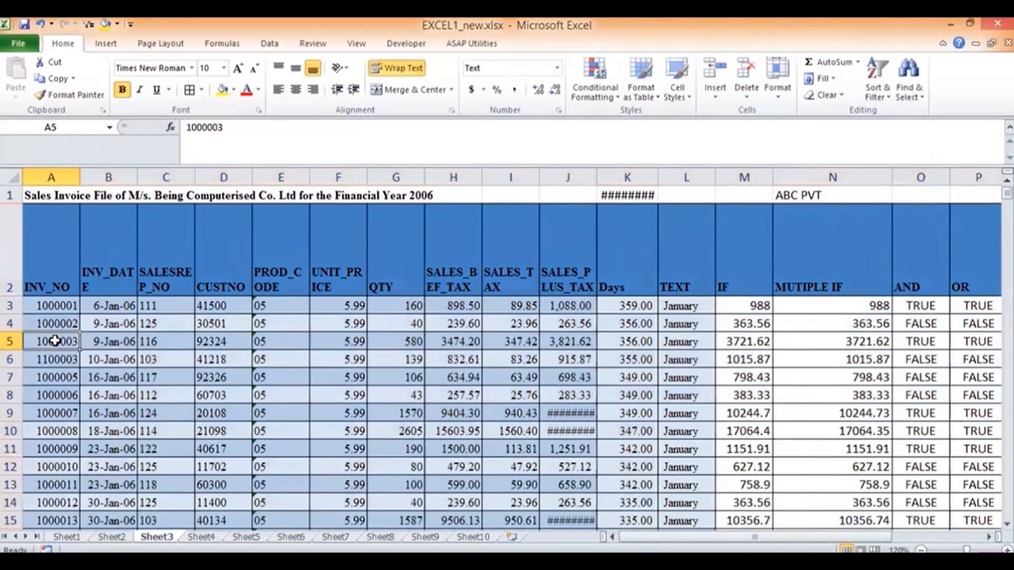
pyautogui.hotkey('ctrl', 'c')
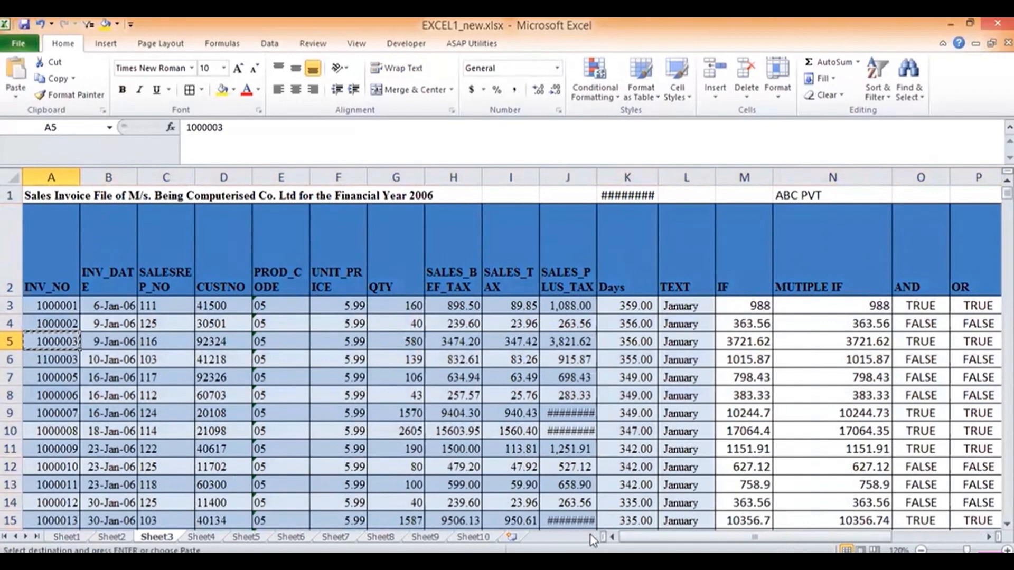
pyautogui.click(473, 536)
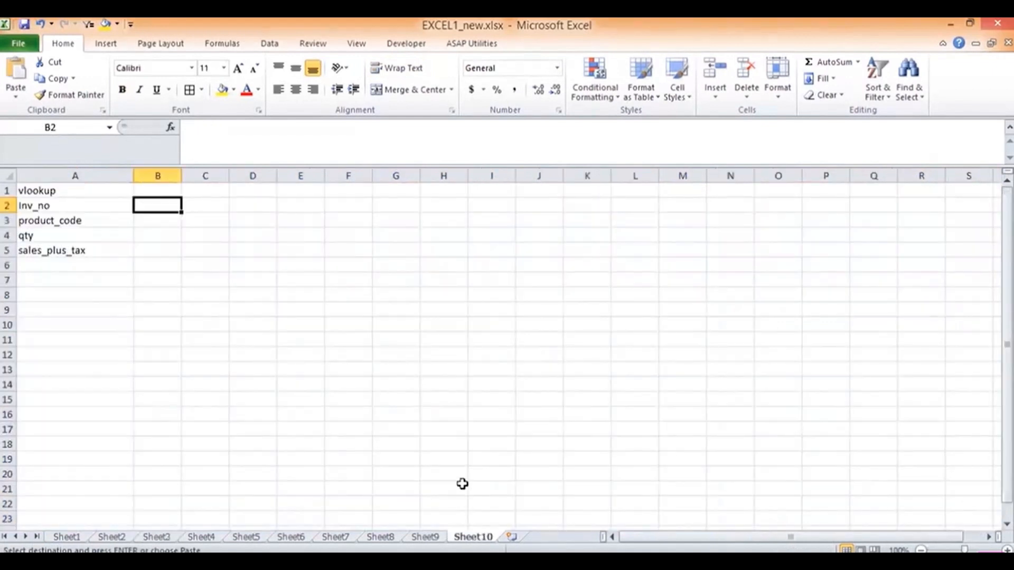
pyautogui.hotkey('ctrl', 'v')
# Step: Start a VLOOKUP formula in B3 of Sheet10 with B2 as lookup value and Sheet3!A3:J902 as table array
pyautogui.click(164, 218)
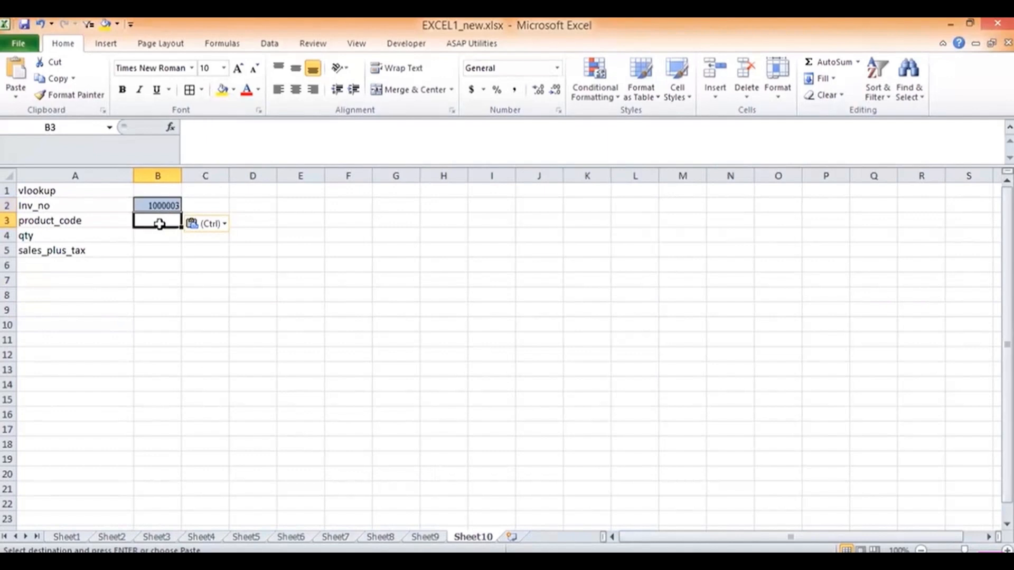
pyautogui.write('=vl')
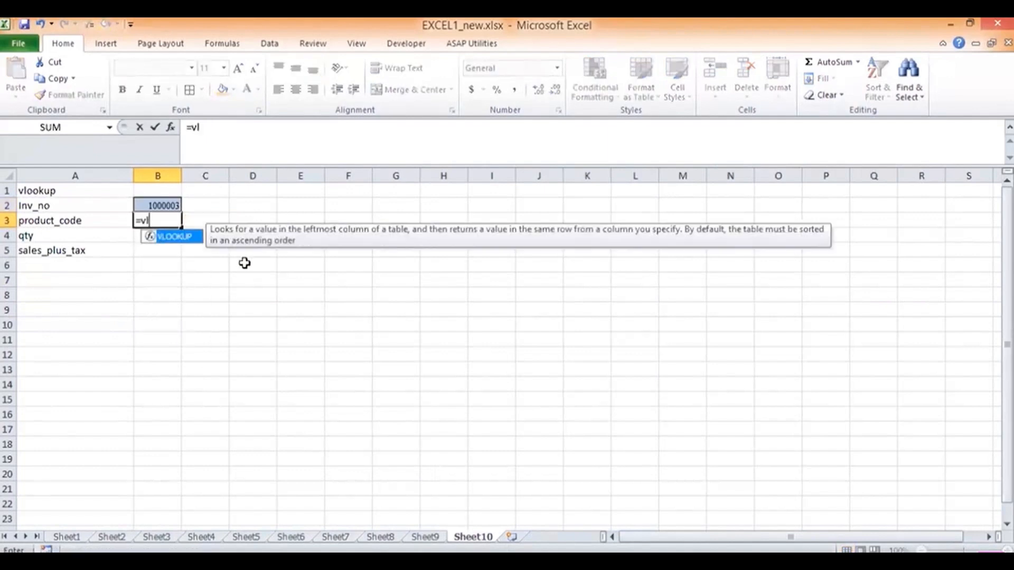
pyautogui.doubleClick(175, 237)
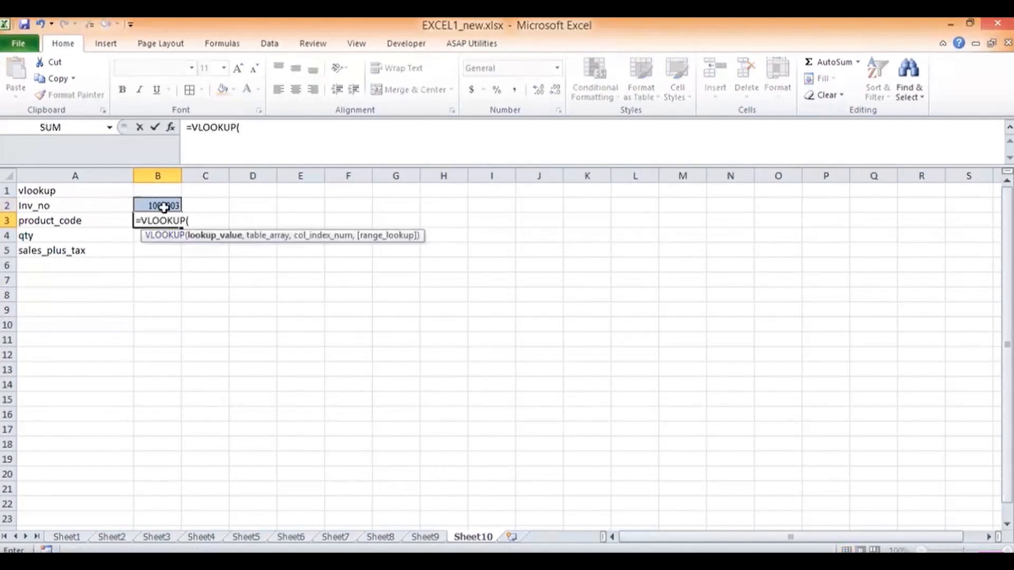
pyautogui.click(164, 206)
pyautogui.write(',')
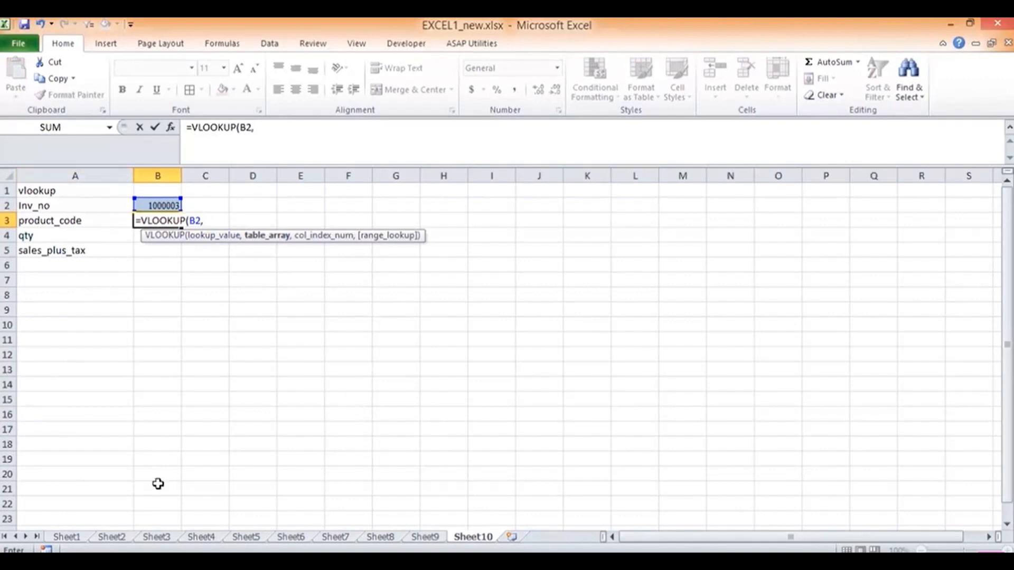
pyautogui.click(155, 538)
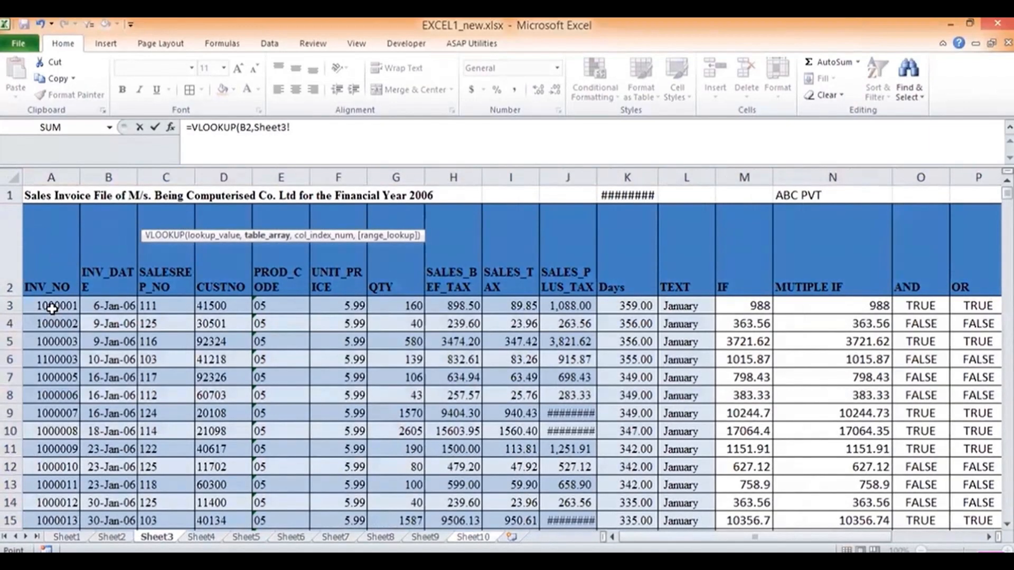
pyautogui.moveTo(52, 308); pyautogui.dragTo(561, 528)
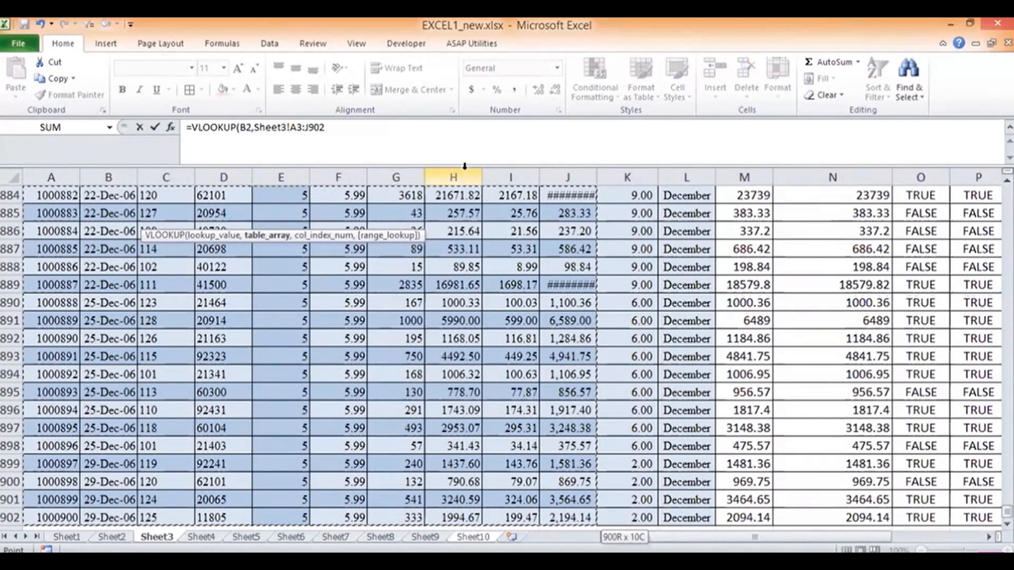
pyautogui.click(376, 138)
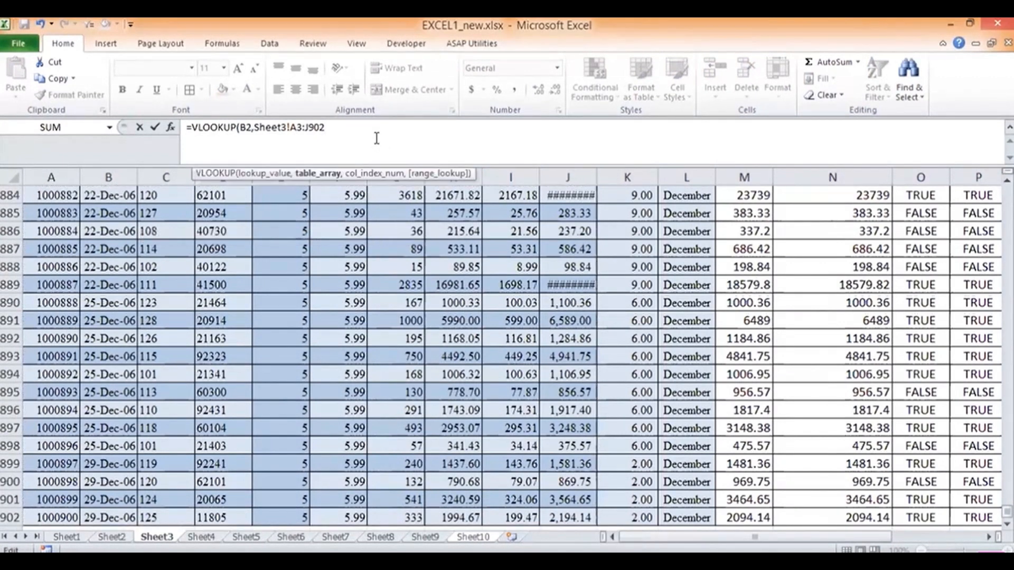
# Step: Complete the VLOOKUP formula in B3 with column index 3 and FALSE for an exact match
pyautogui.write(',')
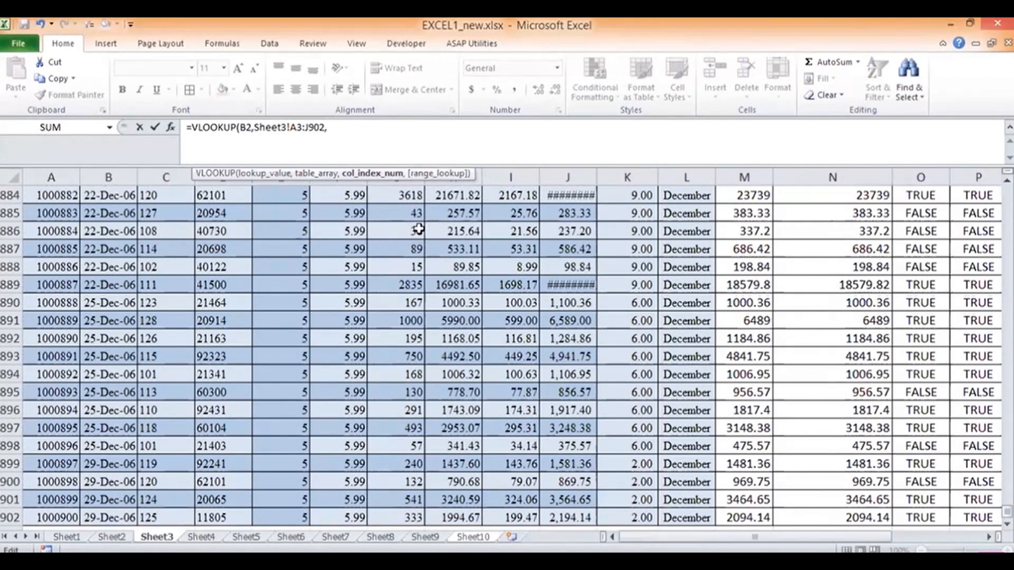
pyautogui.write('3,')
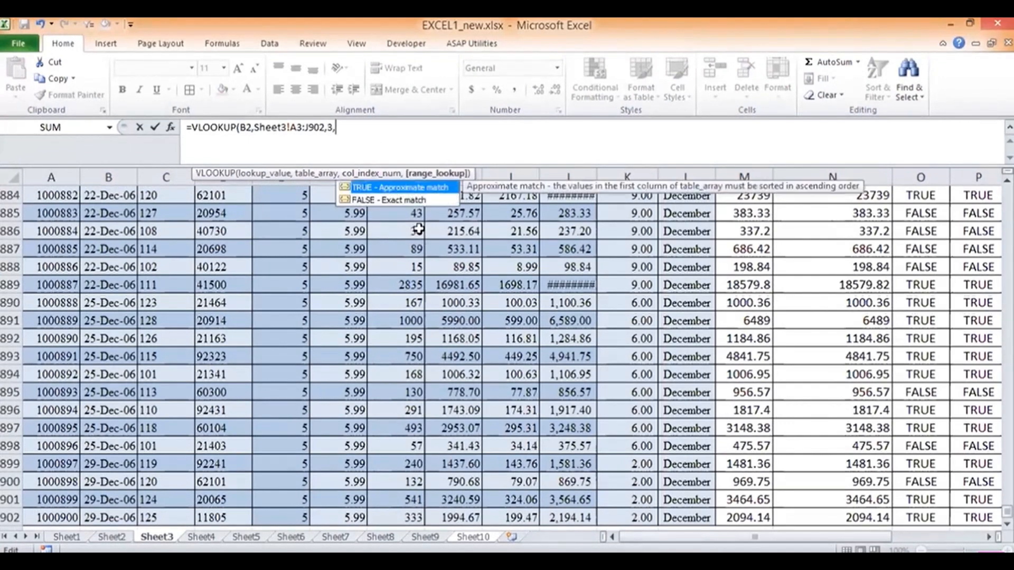
pyautogui.doubleClick(386, 201)
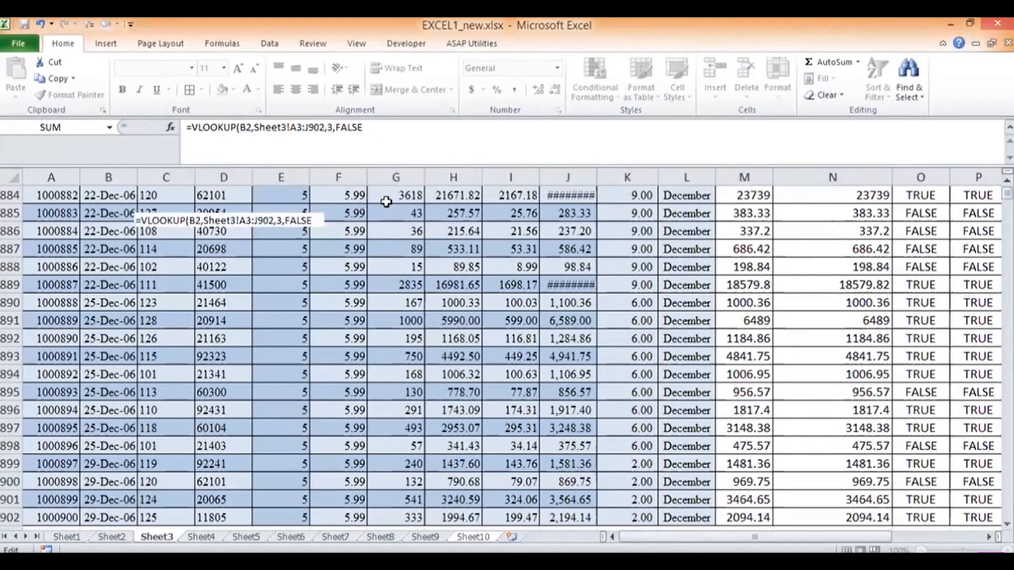
pyautogui.press('Return')
pyautogui.press('Up')
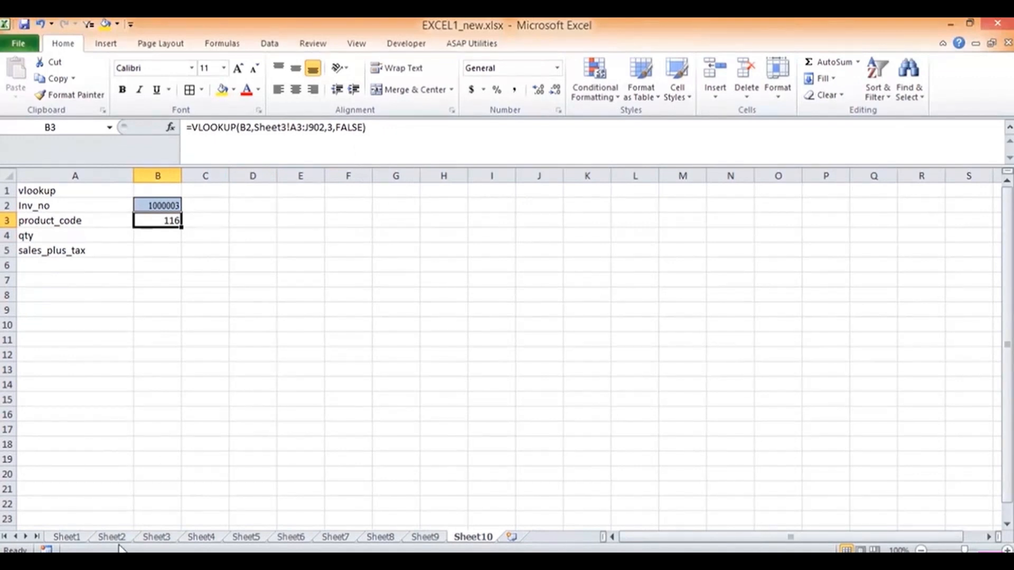
# Step: Change the last digit of the invoice number in A6 of Sheet3 to 4
pyautogui.click(66, 536)
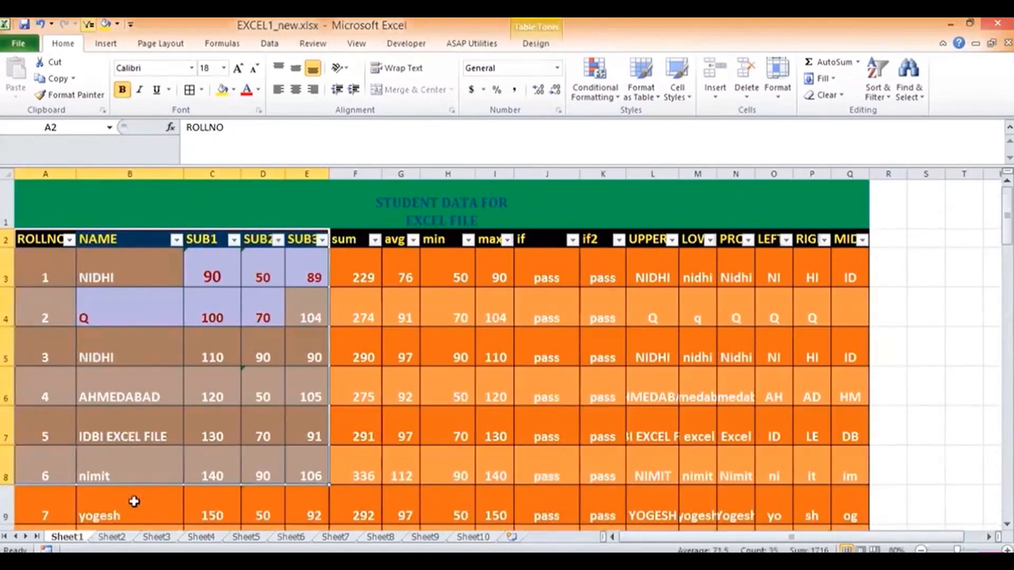
pyautogui.click(156, 537)
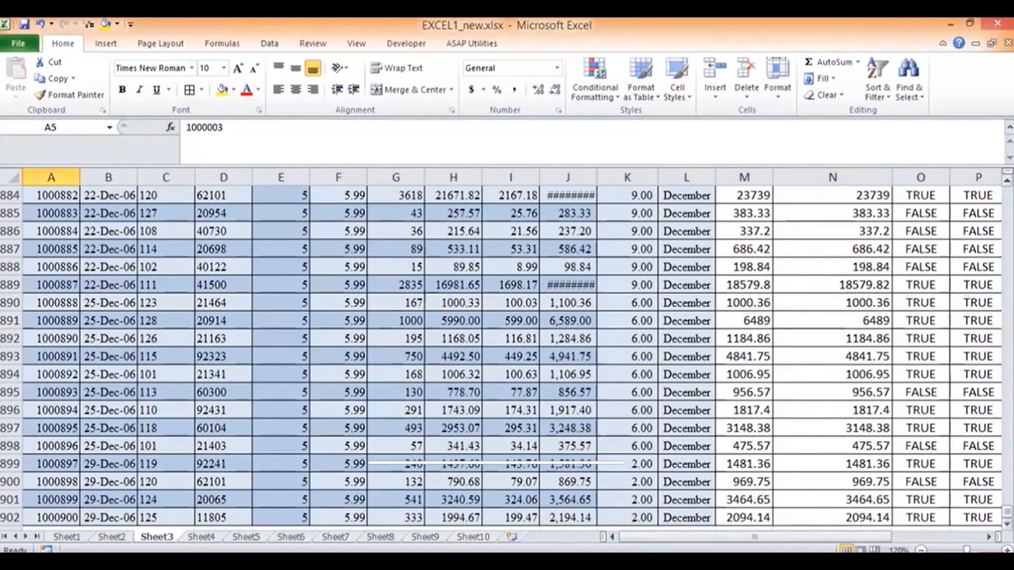
pyautogui.scroll(20, 734, 269)
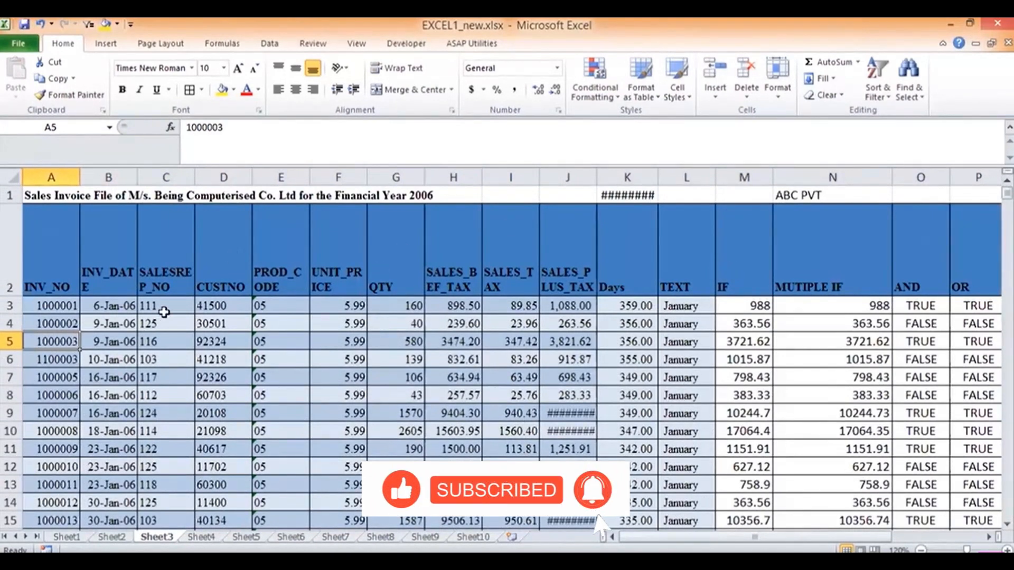
pyautogui.click(74, 358)
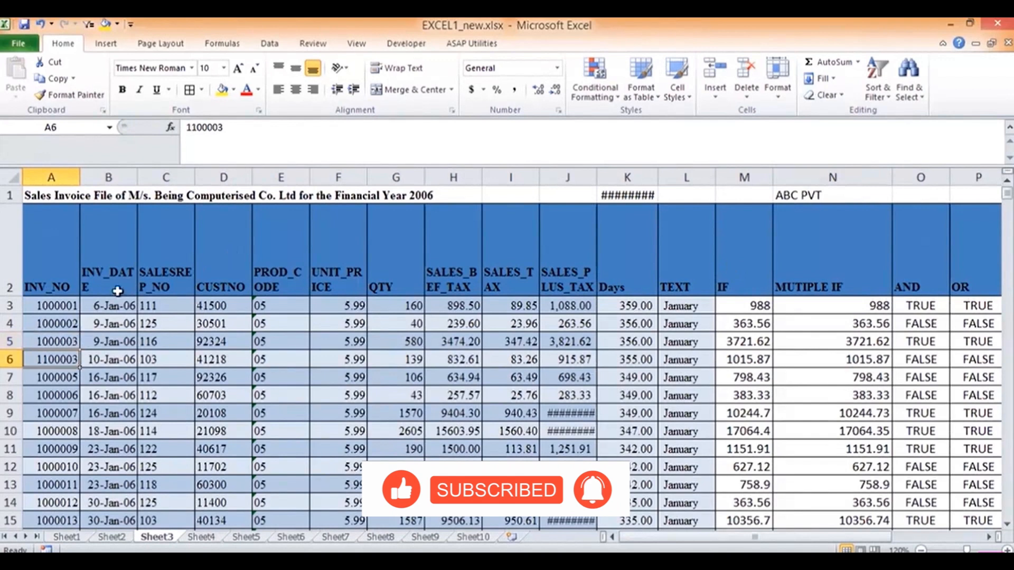
pyautogui.click(228, 133)
pyautogui.press('BackSpace')
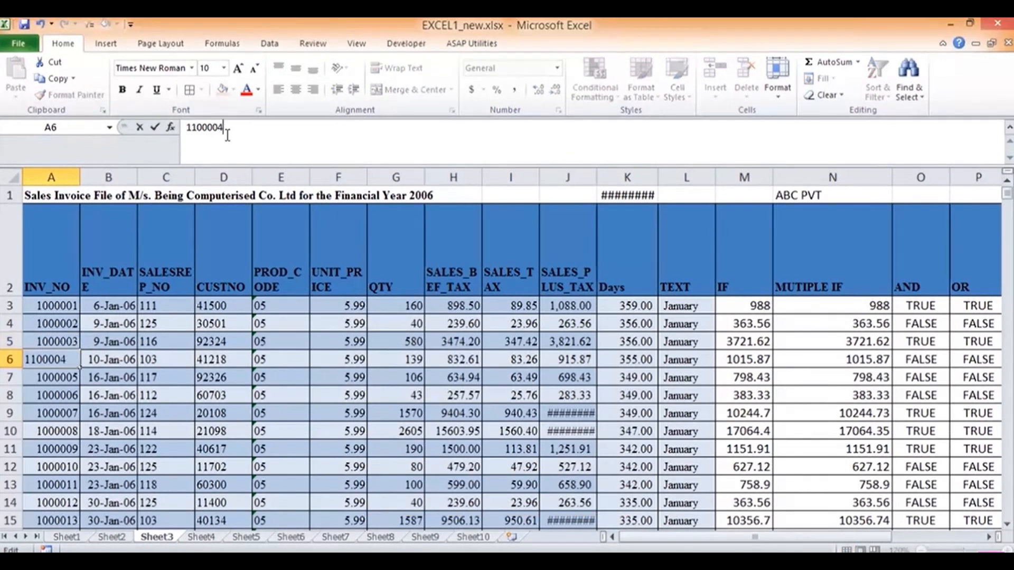
pyautogui.press('Return')
# Step: Look through the INV_NO column on Sheet3 to check the sequence of invoice numbers
pyautogui.press('Up')
pyautogui.press('Up')
pyautogui.press('Up')
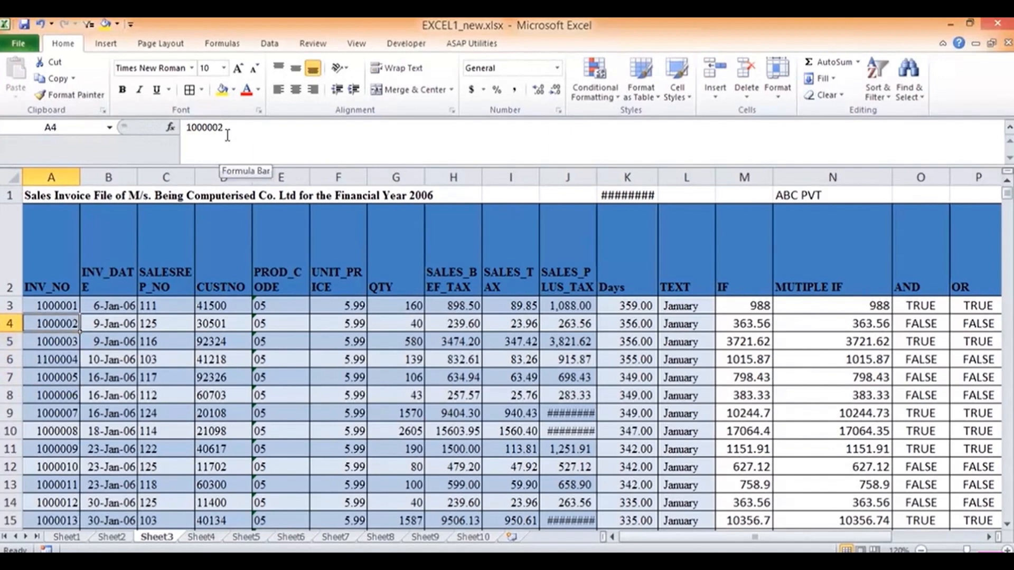
pyautogui.press('Down')
pyautogui.press('Down')
pyautogui.press('Down')
pyautogui.press('Down')
pyautogui.press('Down')
pyautogui.press('Down')
pyautogui.press('Down')
pyautogui.press('Down')
pyautogui.press('Down')
pyautogui.press('Down')
pyautogui.press('Down')
pyautogui.press('Down')
pyautogui.press('Down')
pyautogui.press('Down')
pyautogui.press('Down')
pyautogui.press('Down')
pyautogui.press('Down')
pyautogui.press('Down')
pyautogui.press('Down')
pyautogui.press('Down')
pyautogui.press('Down')
pyautogui.press('Down')
pyautogui.press('Down')
pyautogui.press('Down')
pyautogui.press('Down')
pyautogui.press('Down')
pyautogui.press('Down')
pyautogui.press('Down')
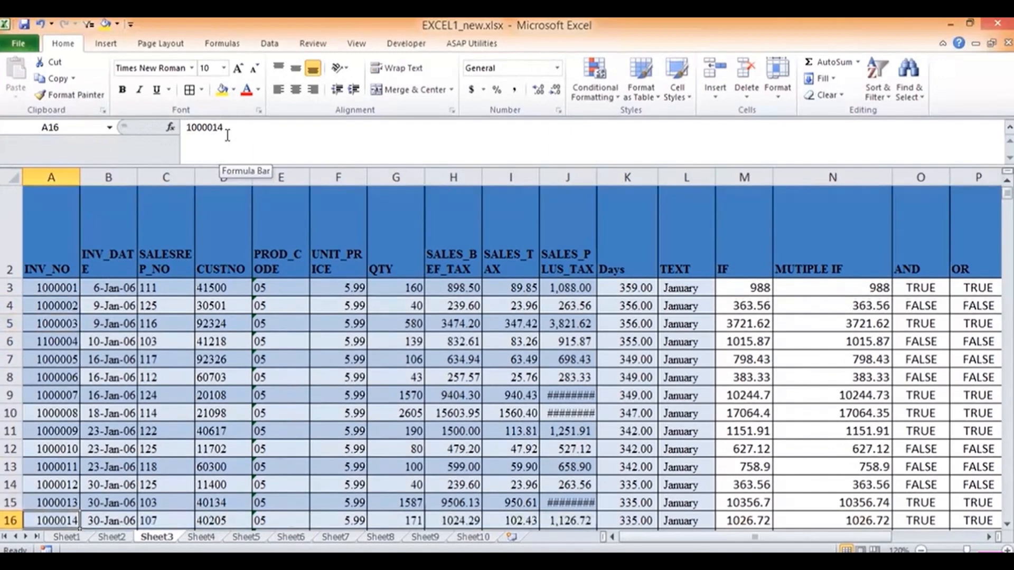
pyautogui.press('Down')
pyautogui.press('Down')
pyautogui.press('Down')
pyautogui.press('Down')
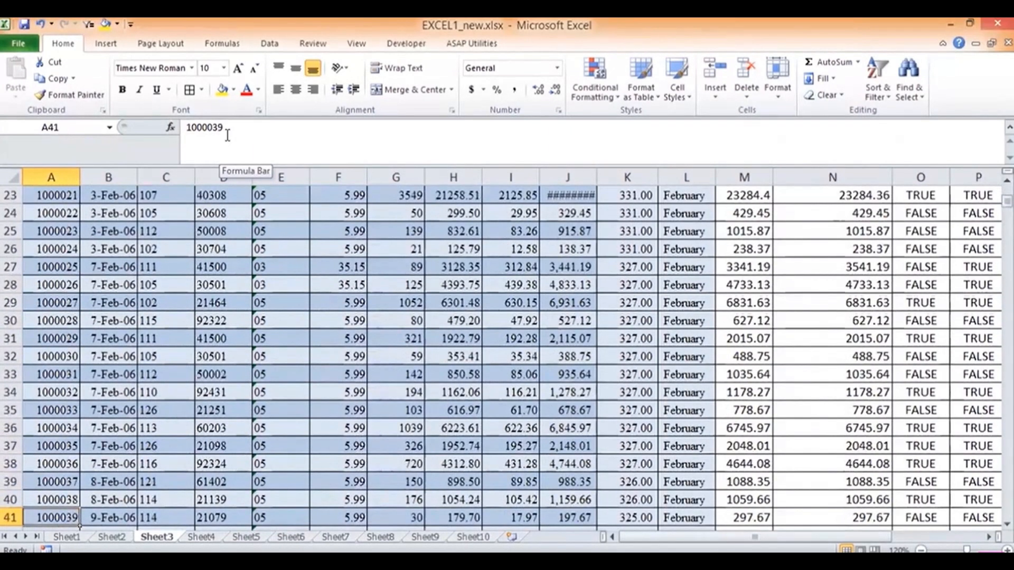
pyautogui.press('Up')
pyautogui.press('Up')
pyautogui.press('Up')
pyautogui.press('Up')
pyautogui.press('Up')
pyautogui.press('Up')
pyautogui.press('Up')
pyautogui.press('Up')
pyautogui.press('Up')
pyautogui.press('Up')
pyautogui.press('Up')
pyautogui.press('Up')
pyautogui.press('Up')
pyautogui.press('Up')
pyautogui.press('Up')
pyautogui.press('Up')
pyautogui.press('Up')
pyautogui.press('Up')
pyautogui.press('Up')
pyautogui.press('Up')
pyautogui.press('Up')
pyautogui.press('Up')
pyautogui.press('Up')
pyautogui.press('Up')
pyautogui.press('Up')
pyautogui.press('Up')
pyautogui.press('Up')
pyautogui.press('Up')
pyautogui.press('Up')
pyautogui.press('Up')
pyautogui.press('Up')
pyautogui.press('Up')
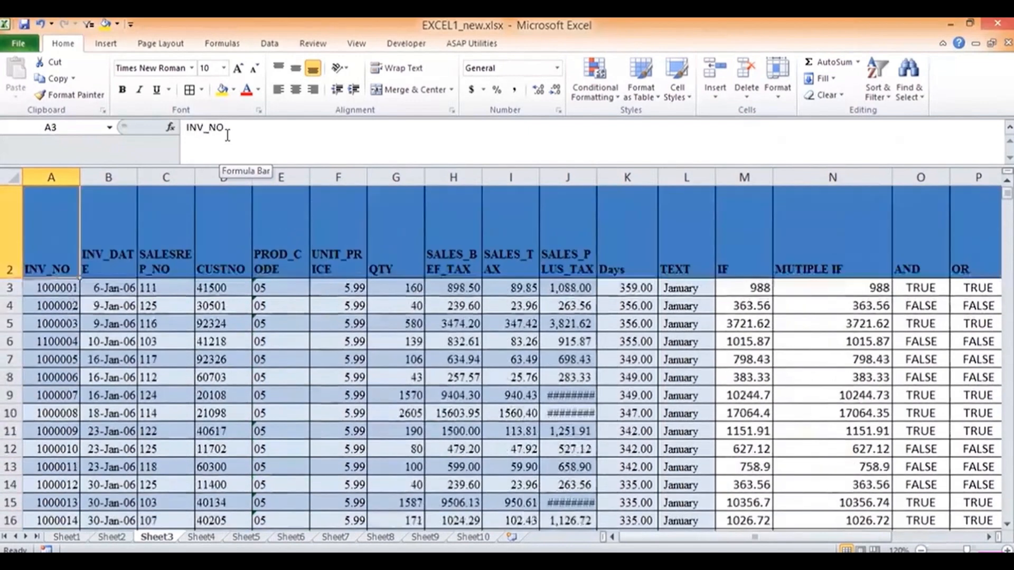
# Step: Change the second digit of the invoice number in A6 of Sheet3 to 0 so it follows the sequence
pyautogui.press('Down')
pyautogui.press('Down')
pyautogui.press('Down')
pyautogui.press('Down')
pyautogui.press('Down')
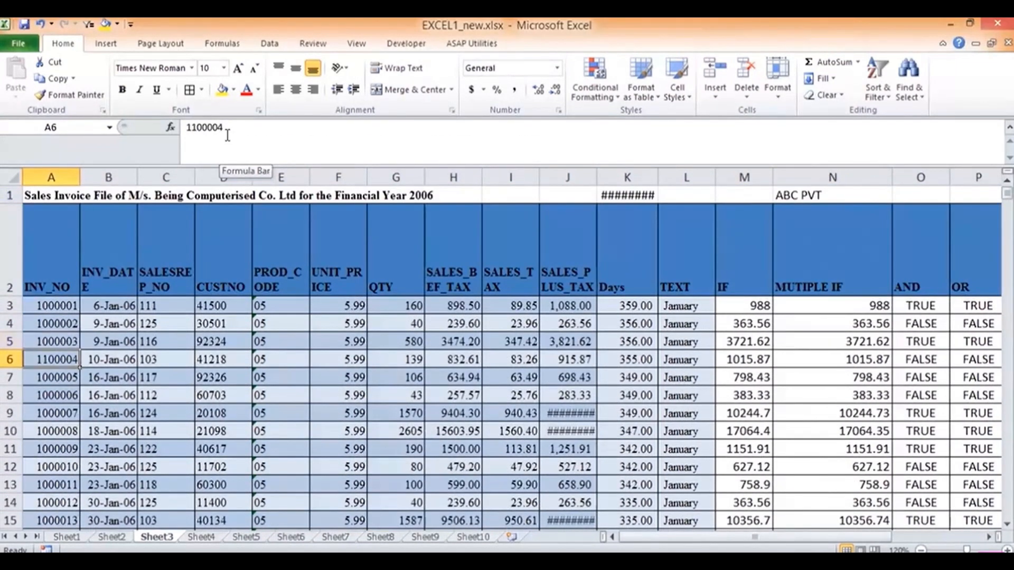
pyautogui.click(198, 128)
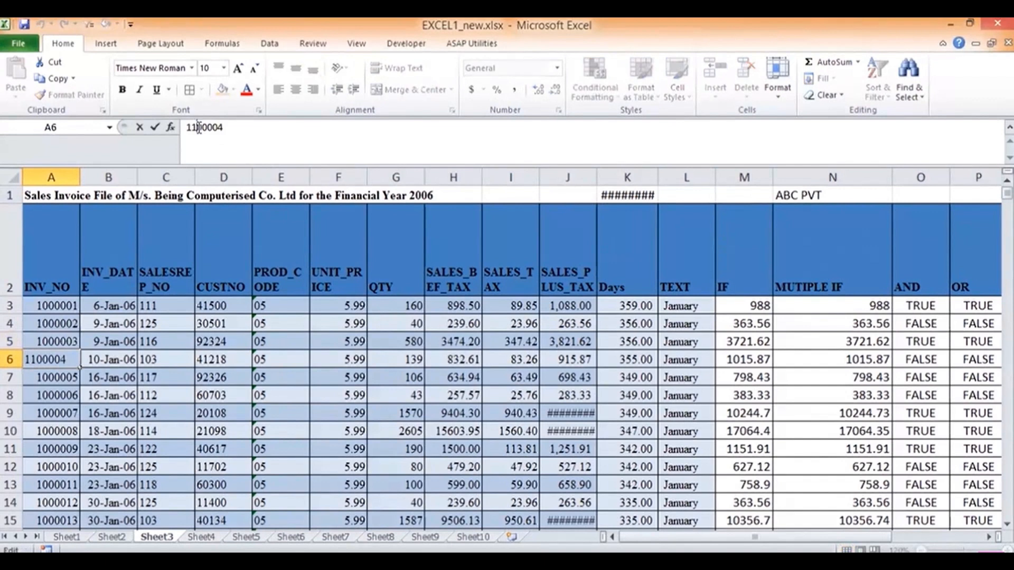
pyautogui.press('BackSpace')
pyautogui.write('0')
pyautogui.press('Return')
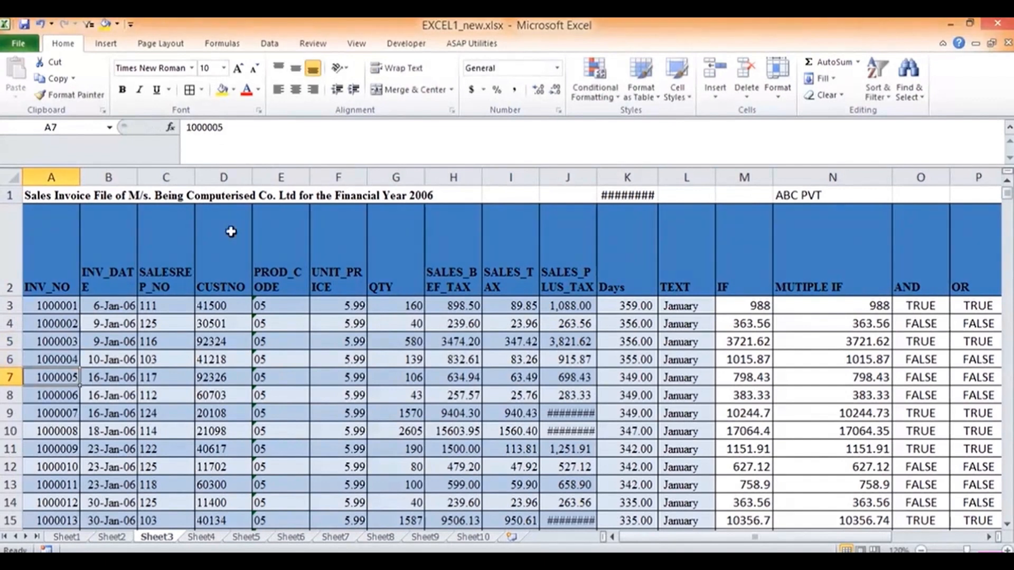
# Step: Make the lookup value in the B3 formula on Sheet10 an absolute reference, $B$2
pyautogui.click(471, 538)
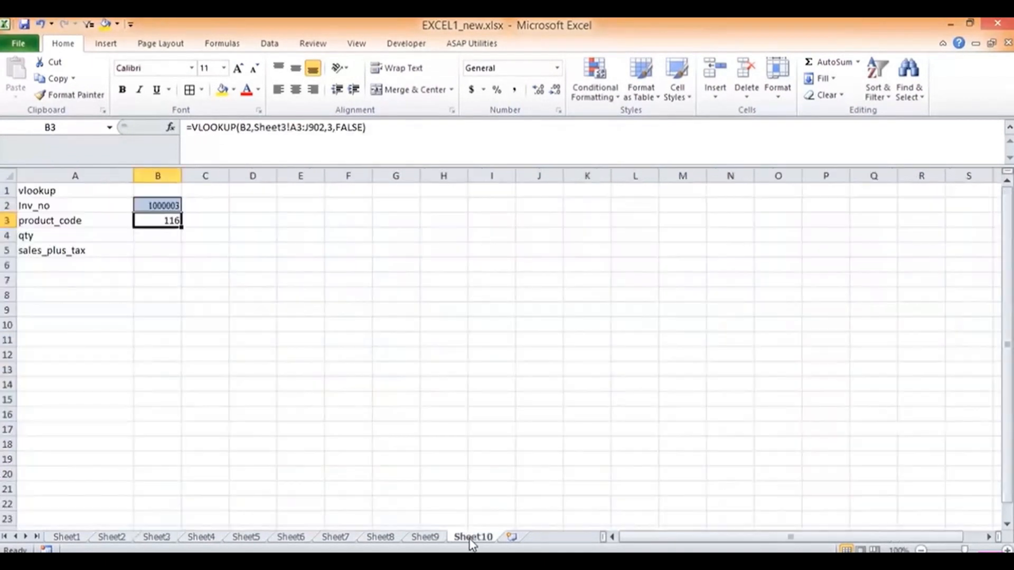
pyautogui.click(160, 237)
pyautogui.click(164, 221)
pyautogui.click(241, 130)
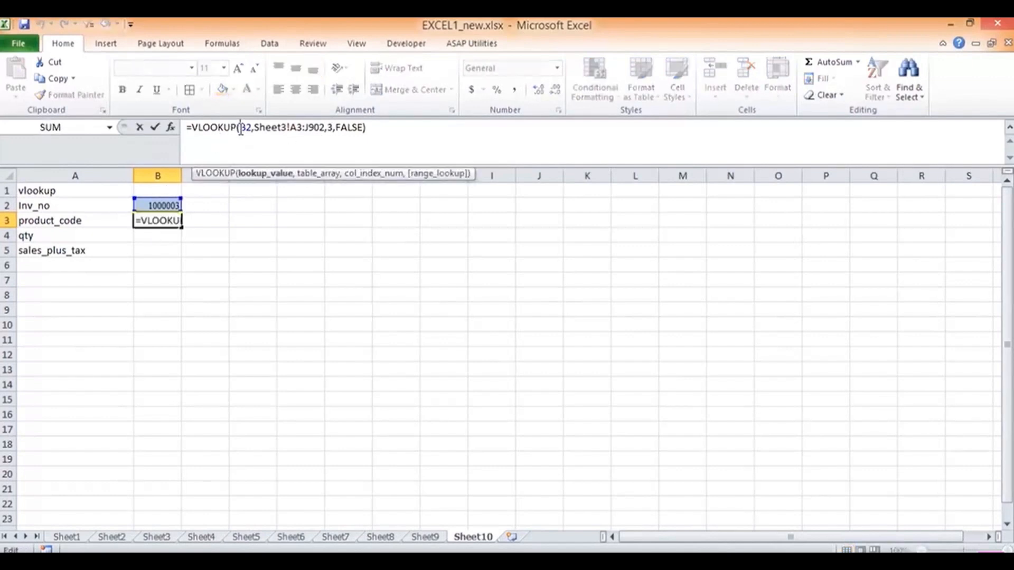
pyautogui.press('F4')
# Step: Make the Sheet3 table array in the B3 formula absolute as $A$3:$J$902
pyautogui.press('Right')
pyautogui.press('Right')
pyautogui.press('Right')
pyautogui.press('Right')
pyautogui.press('Right')
pyautogui.press('Right')
pyautogui.press('Right')
pyautogui.press('Right')
pyautogui.press('Right')
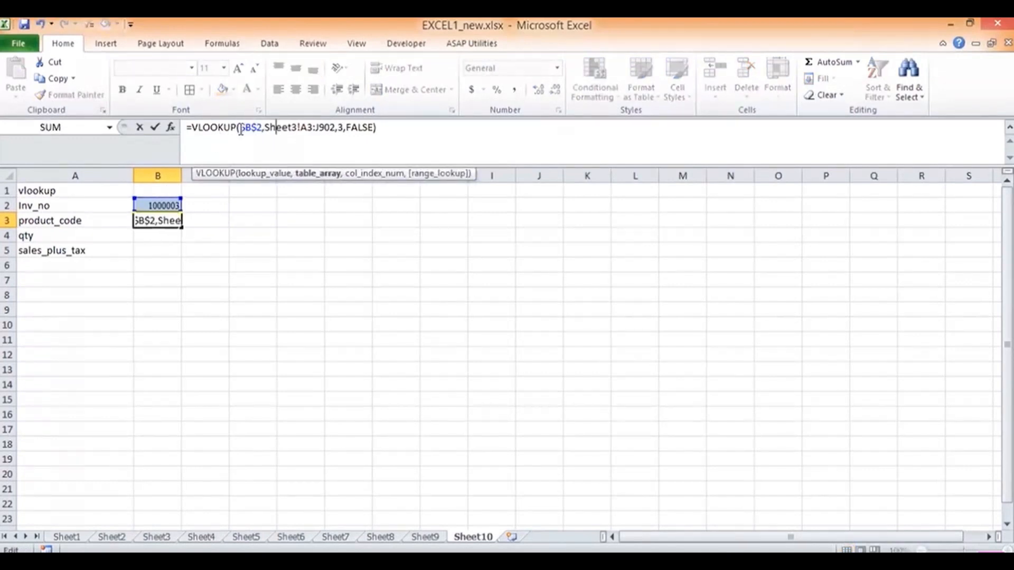
pyautogui.press('F4')
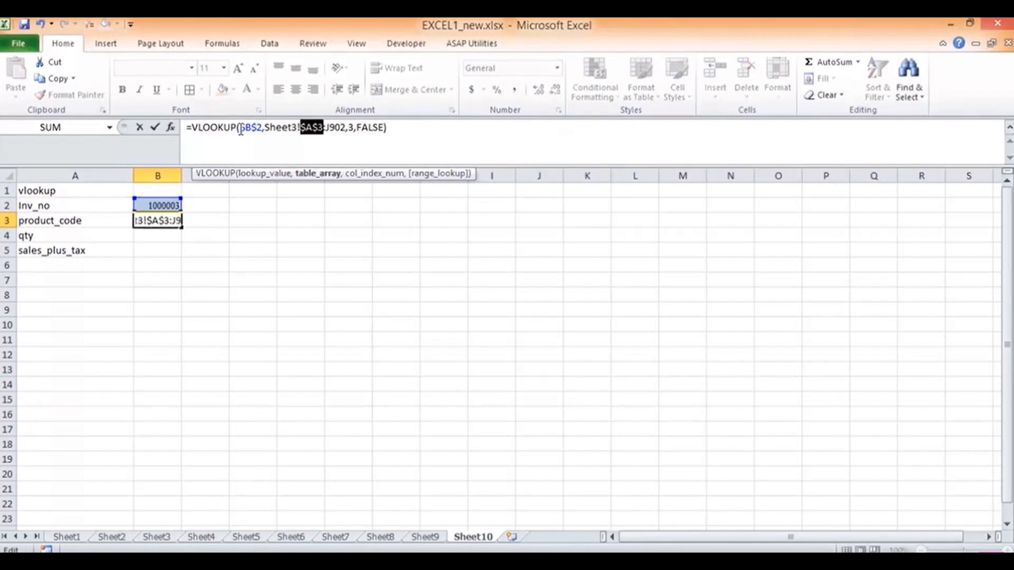
pyautogui.press('Right')
pyautogui.press('Right')
pyautogui.press('F4')
pyautogui.press('Return')
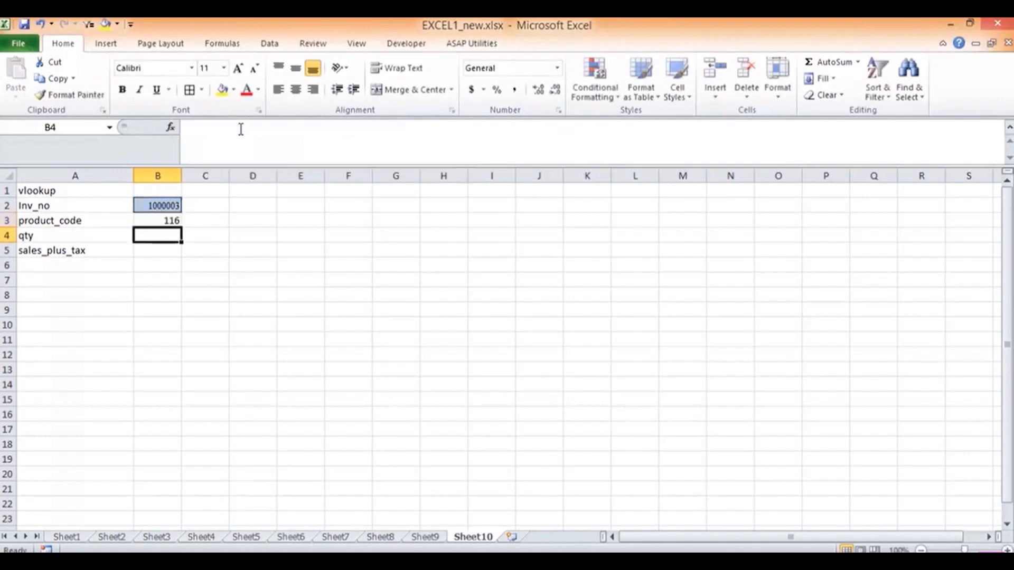
# Step: Fill the product_code VLOOKUP formula in B3 of Sheet10 down through B5
pyautogui.press('Up')
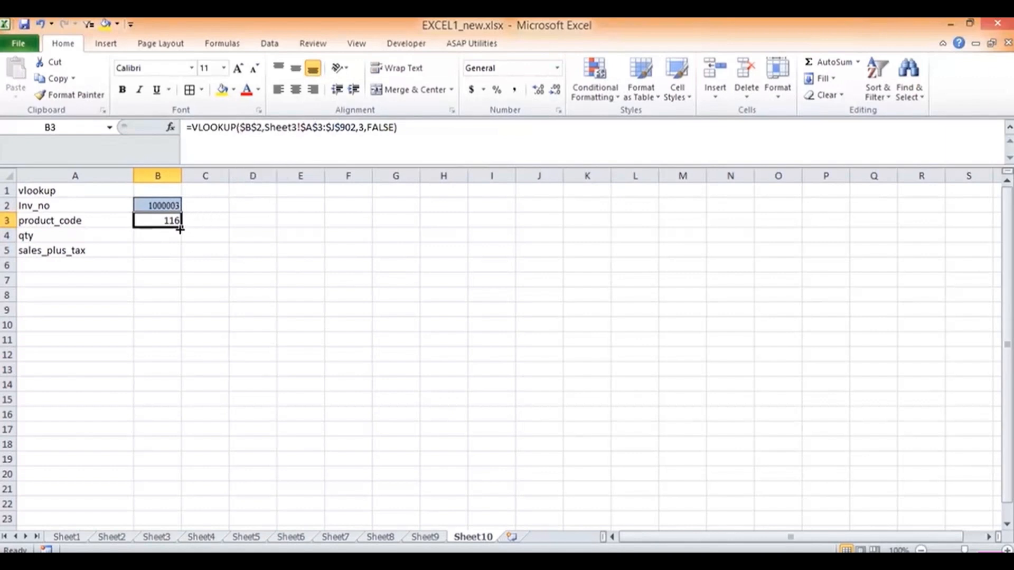
pyautogui.moveTo(181, 227); pyautogui.dragTo(177, 257)
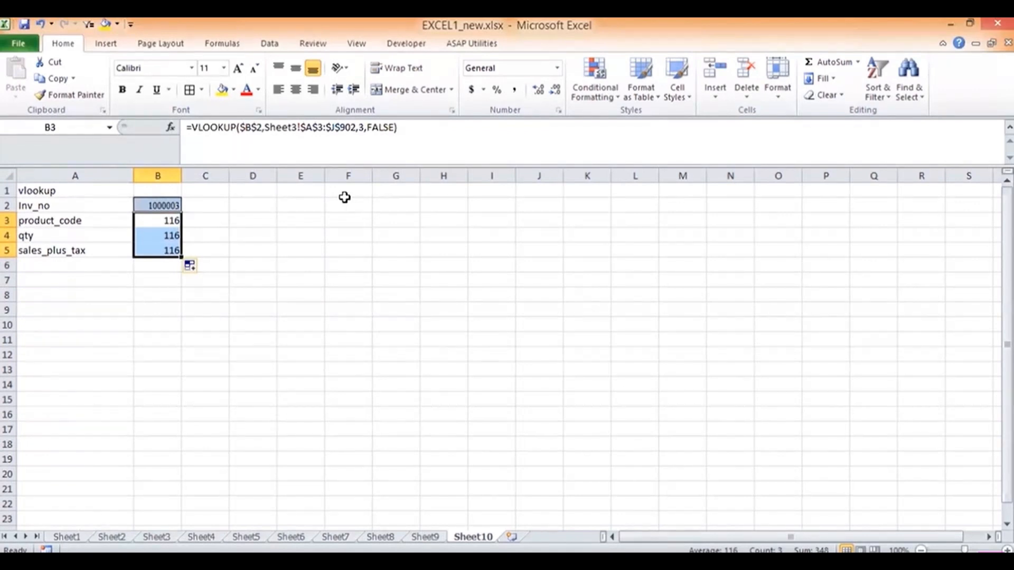
# Step: Replace the title in A1 of Sheet3 with 1, the number of the first column
pyautogui.click(166, 537)
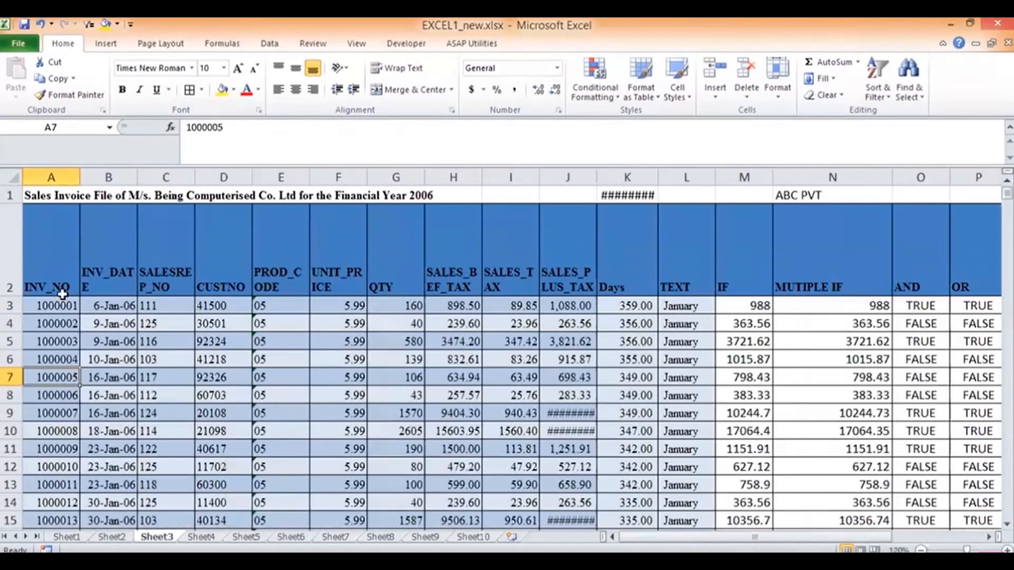
pyautogui.click(47, 197)
pyautogui.write('1')
pyautogui.press('Return')
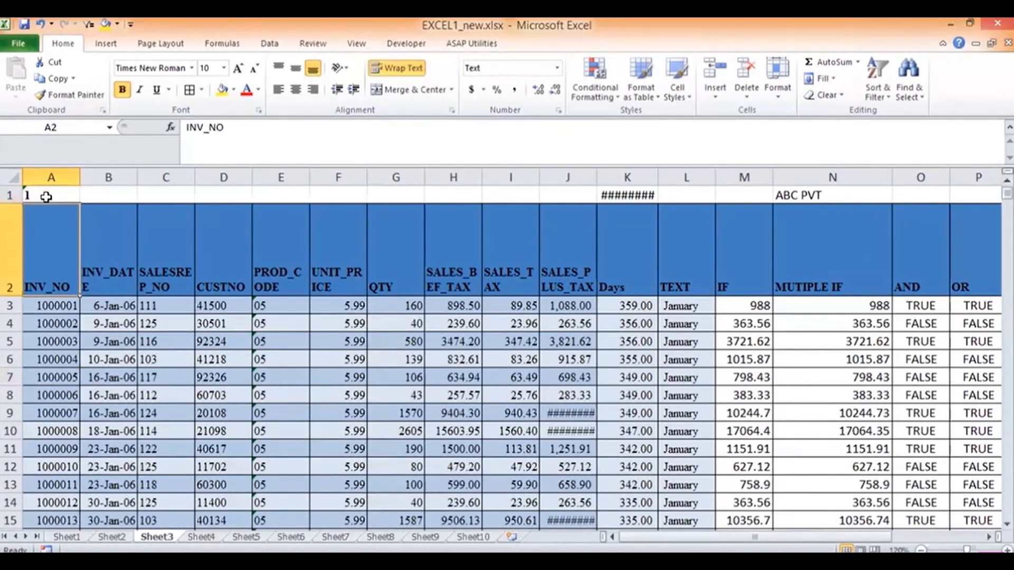
pyautogui.click(47, 196)
# Step: Number the next columns in row 1 of Sheet3 by entering 2 in B1, 3 in C1 and 4 in D1
pyautogui.click(92, 194)
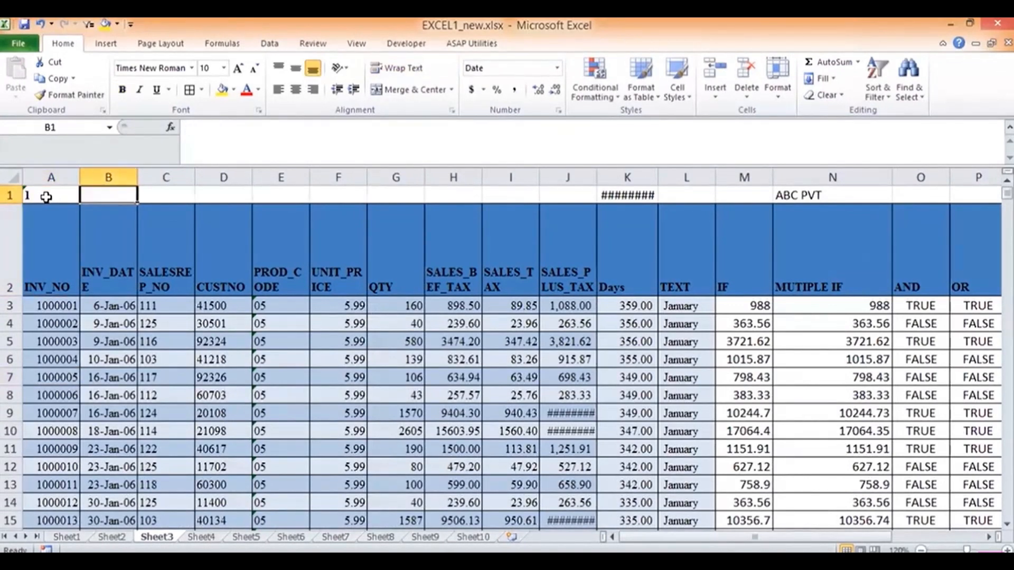
pyautogui.write('2')
pyautogui.press('Return')
pyautogui.click(93, 194)
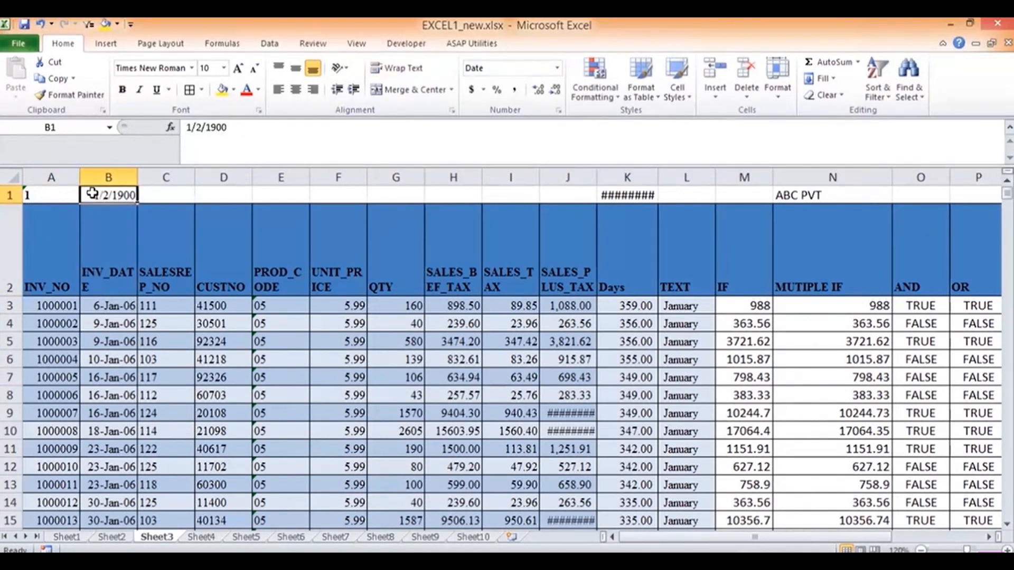
pyautogui.click(160, 196)
pyautogui.write('3')
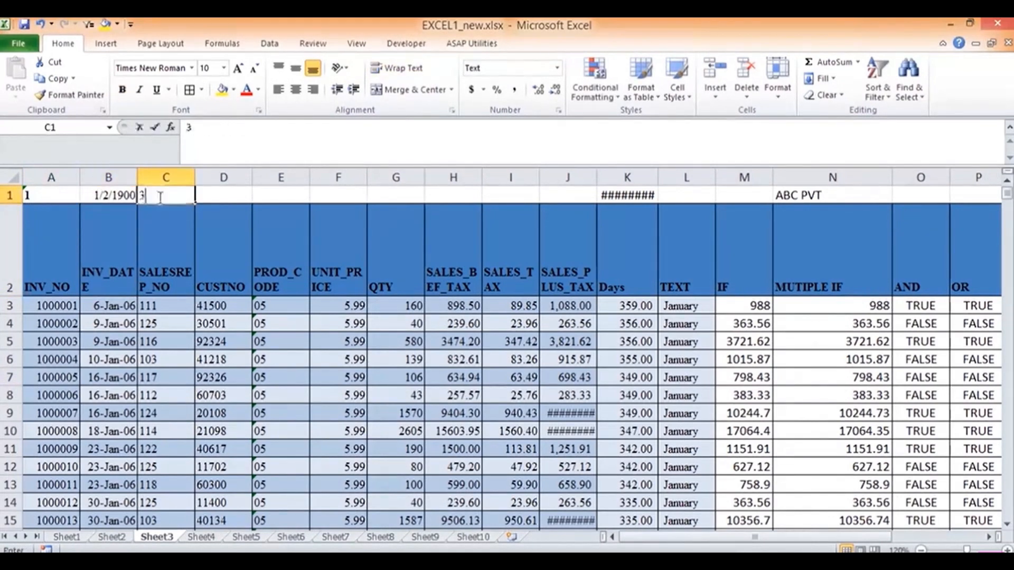
pyautogui.press('Return')
pyautogui.click(159, 196)
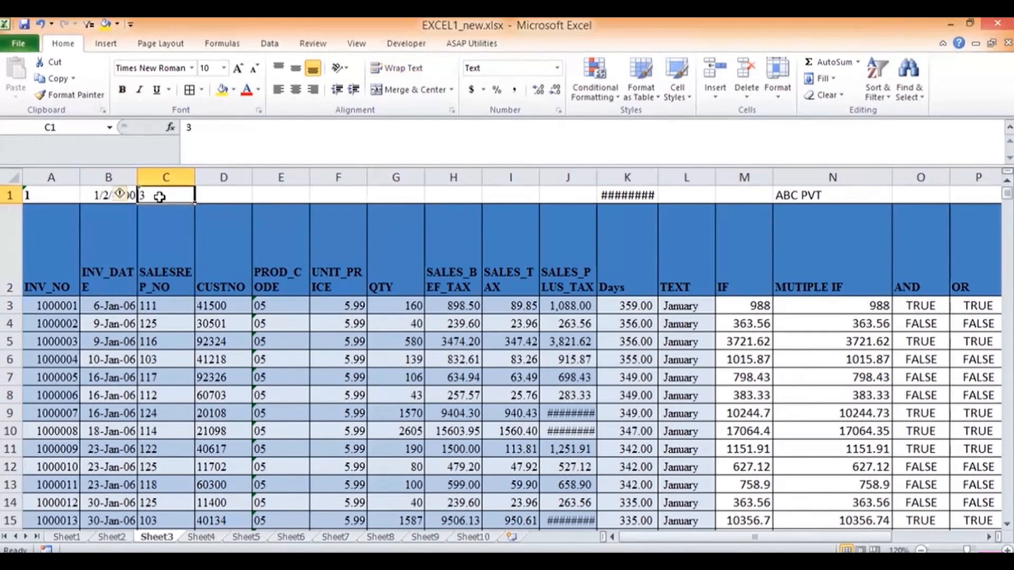
pyautogui.press('Tab')
pyautogui.write('4')
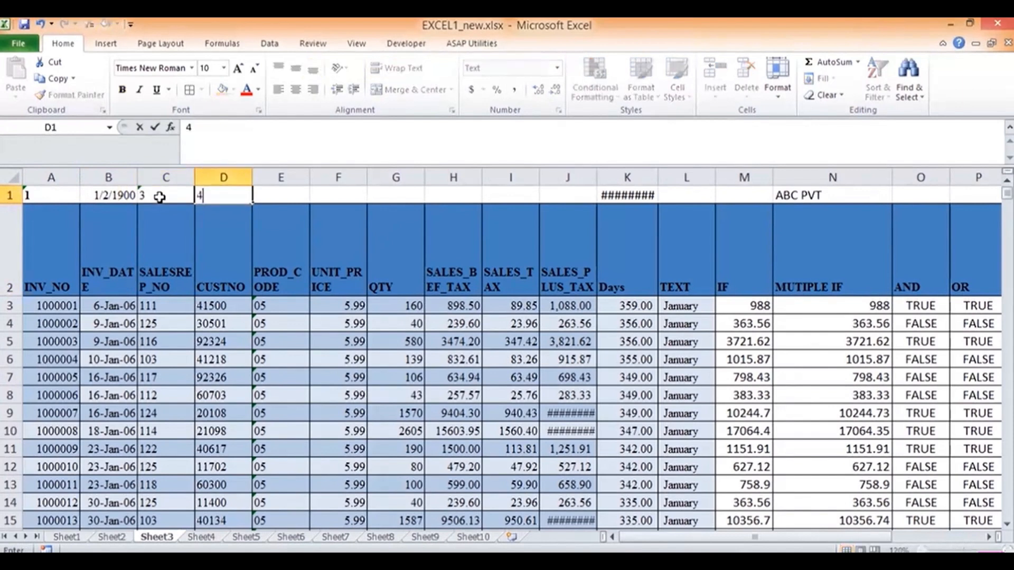
pyautogui.click(68, 195)
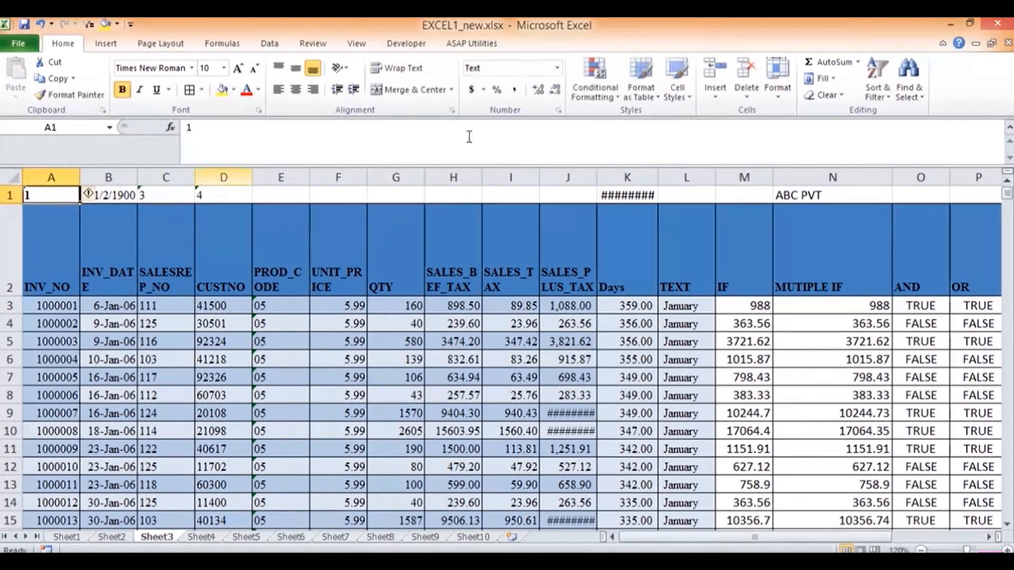
# Step: Try to fill a linear series in columns from A1 with step value 1 and stop value 10
pyautogui.click(832, 79)
pyautogui.click(755, 178)
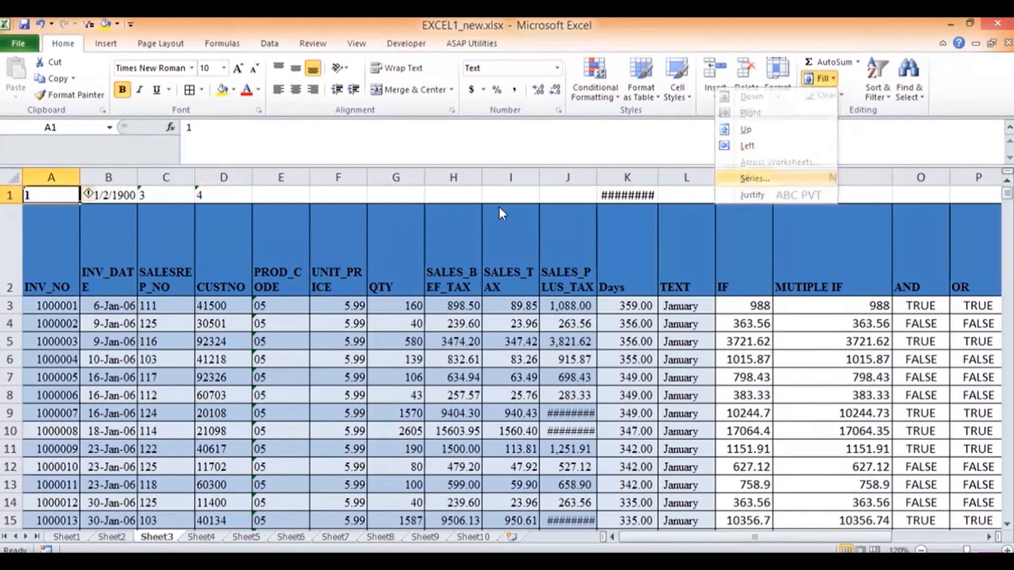
pyautogui.click(320, 257)
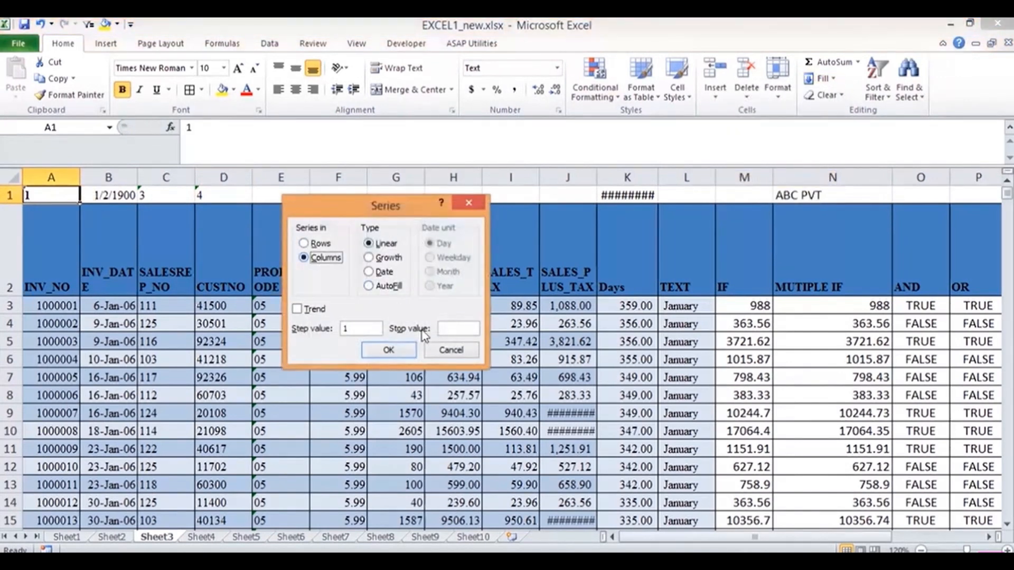
pyautogui.click(447, 328)
pyautogui.write('10')
pyautogui.click(376, 351)
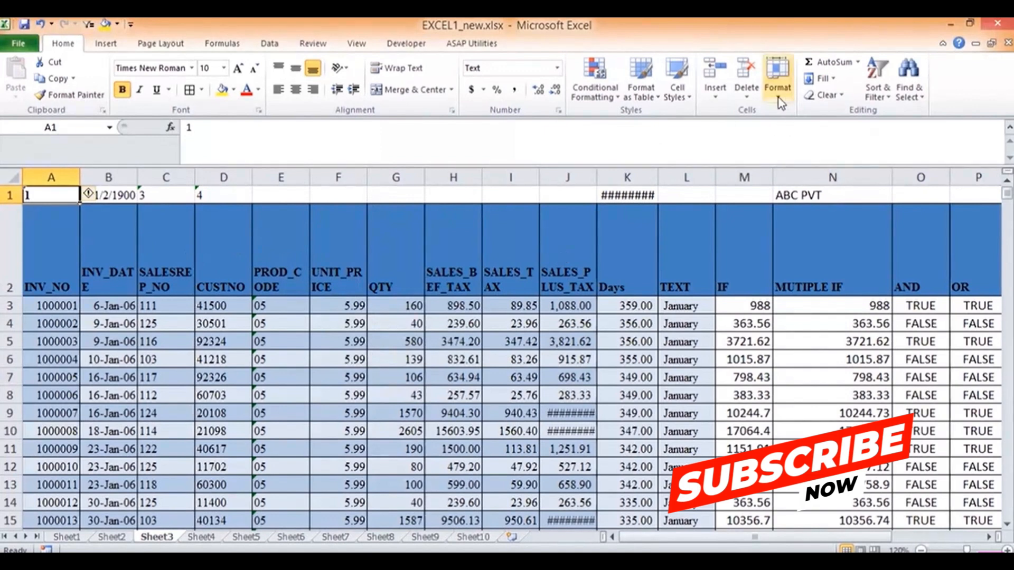
# Step: Try to fill a linear series in rows from A1 with step value 1 and stop value 10
pyautogui.click(778, 79)
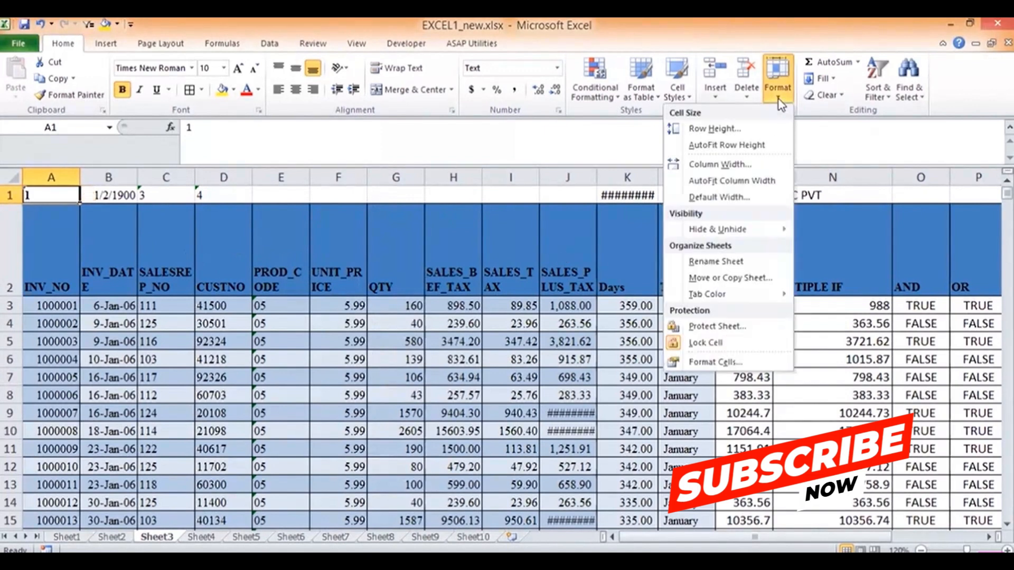
pyautogui.click(829, 78)
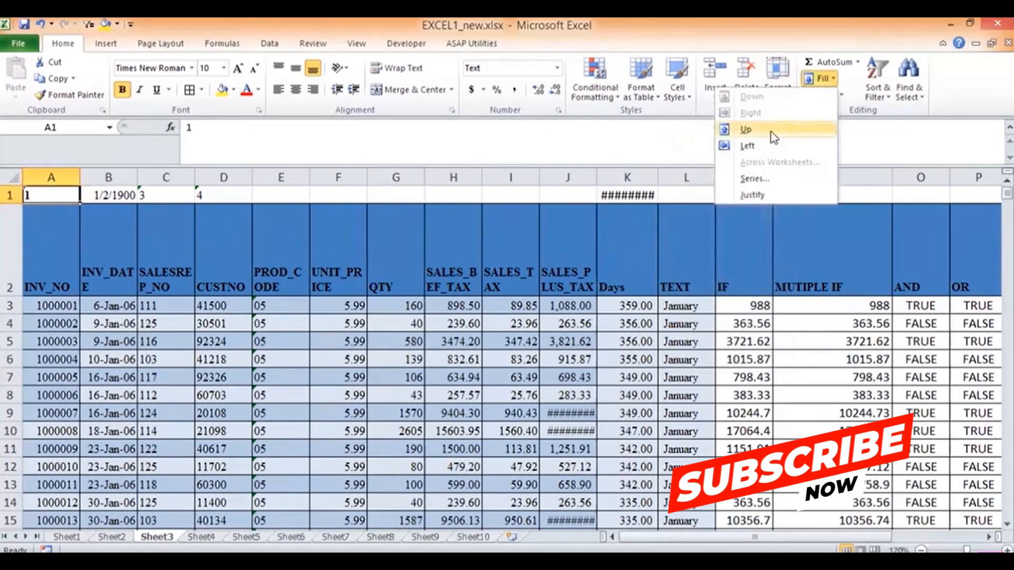
pyautogui.click(747, 177)
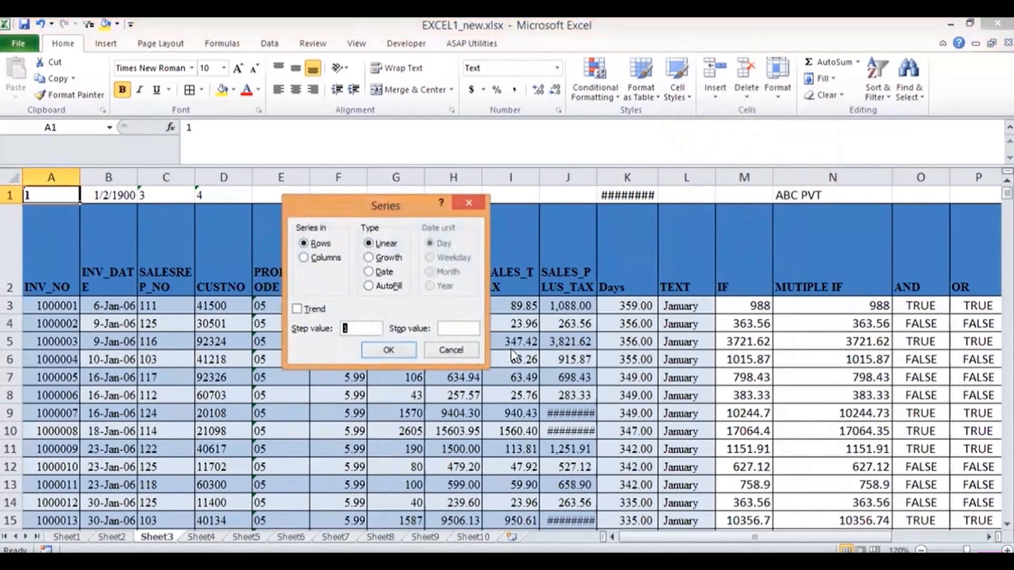
pyautogui.click(445, 329)
pyautogui.write('10')
pyautogui.click(376, 351)
# Step: Clear the date in B1 of Sheet3 and set the format of A1 to Number
pyautogui.click(115, 195)
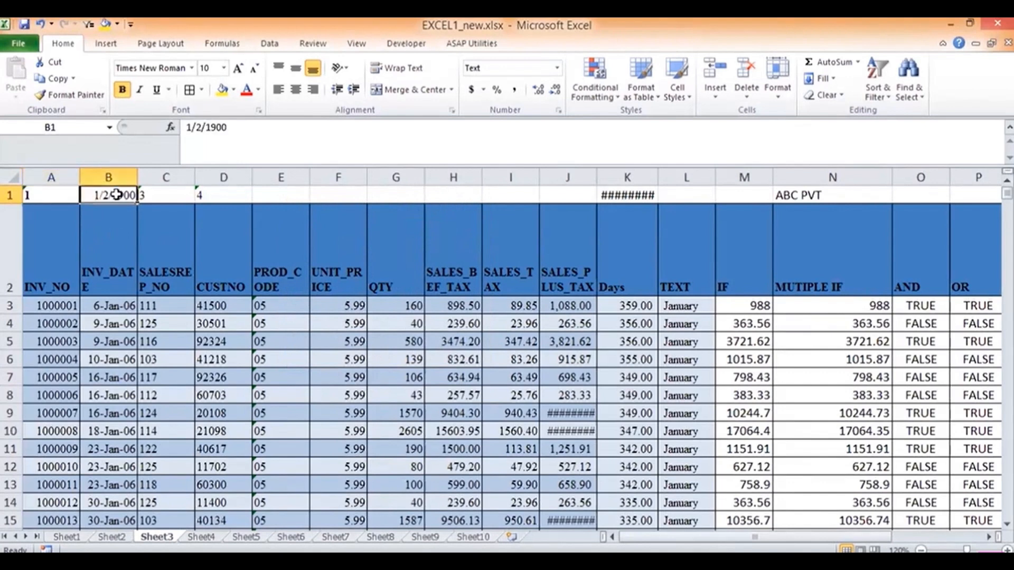
pyautogui.press('Delete')
pyautogui.press('Left')
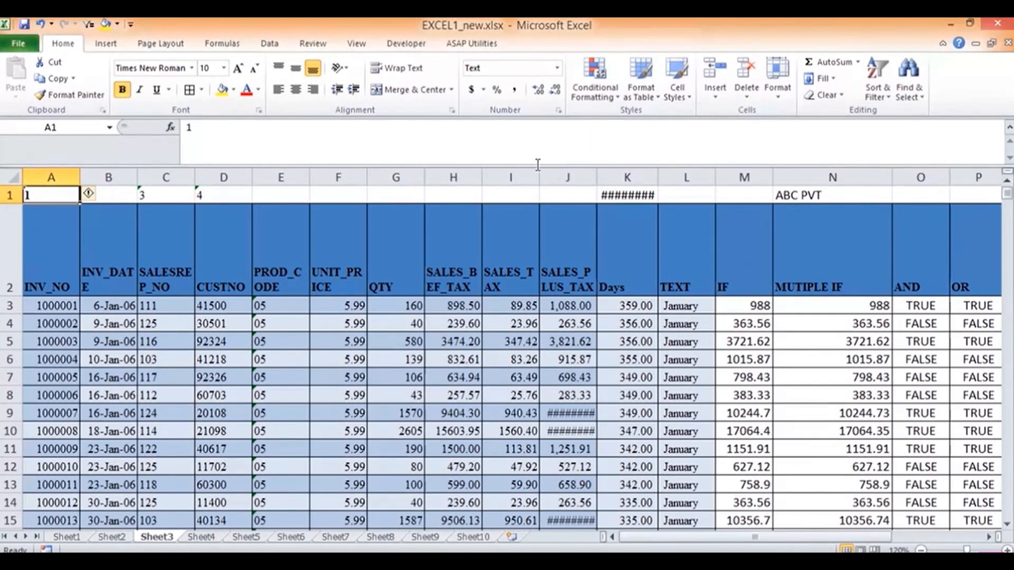
pyautogui.click(557, 67)
pyautogui.click(499, 124)
# Step: Try the linear series fill in columns from the reformatted A1, using step value 1
pyautogui.click(819, 78)
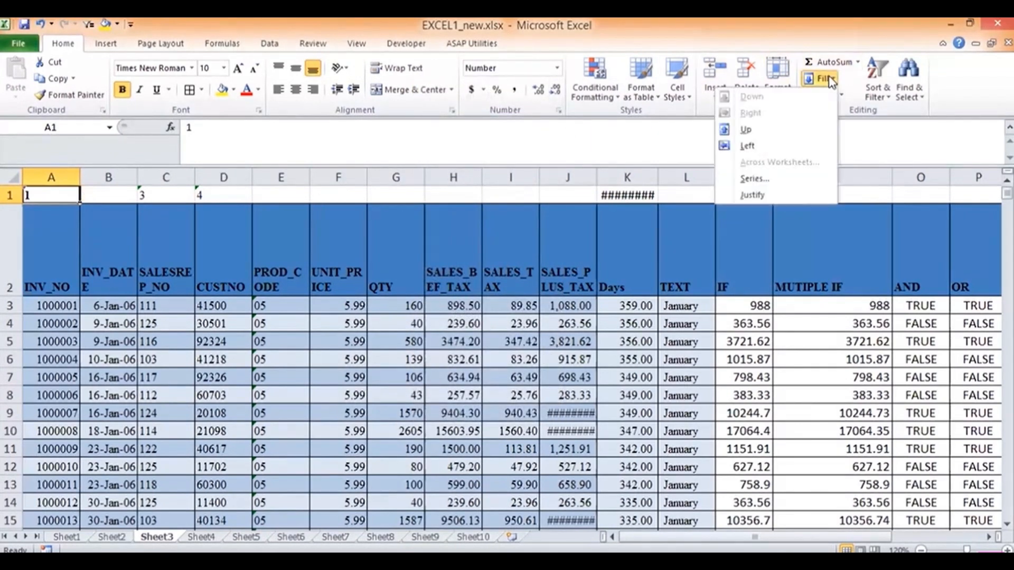
pyautogui.click(745, 179)
pyautogui.click(317, 258)
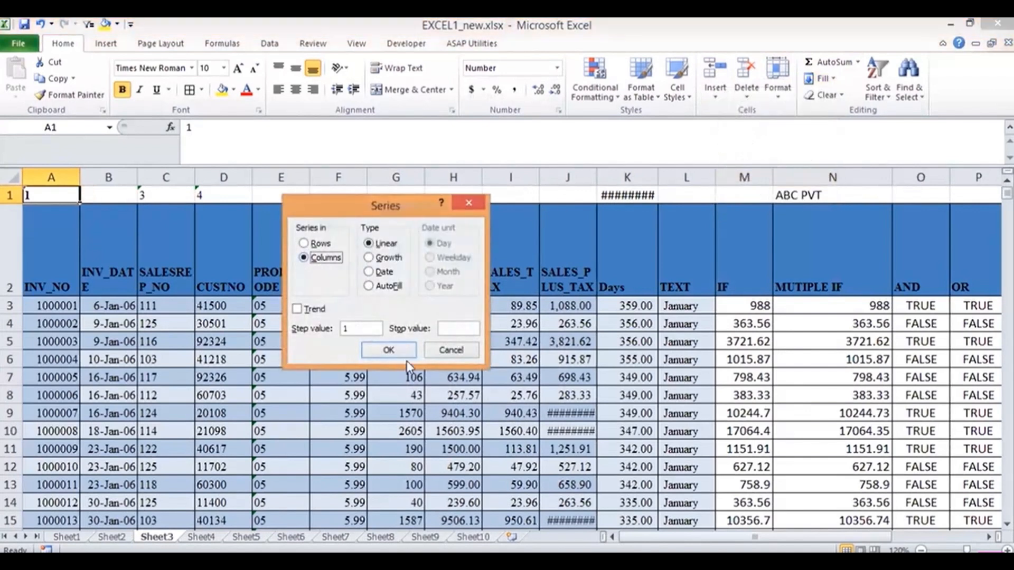
pyautogui.click(459, 329)
pyautogui.click(387, 349)
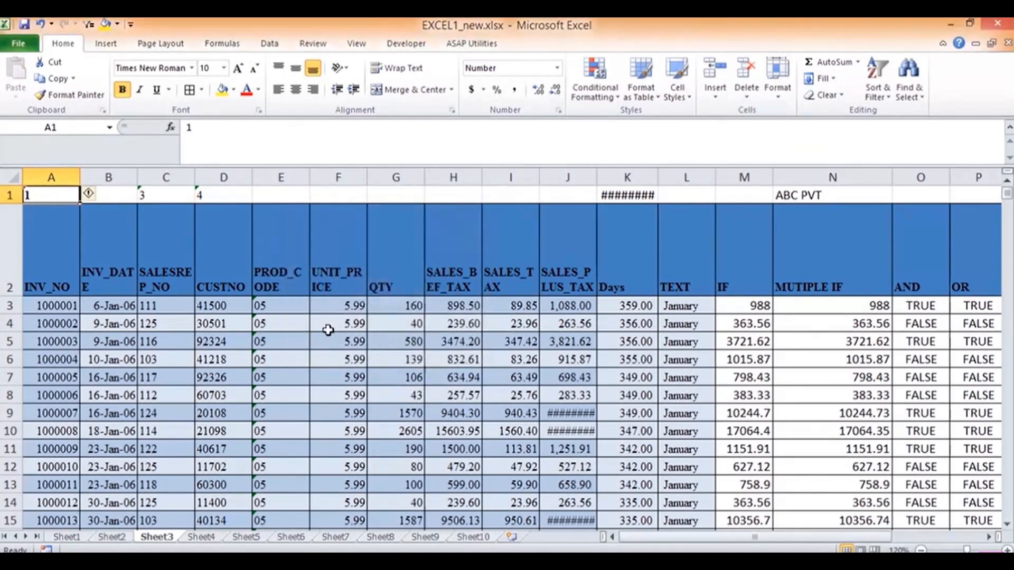
# Step: Convert the text in A1 to a number and fill a linear row series from it across row 1, step 1, up to 10
pyautogui.click(98, 196)
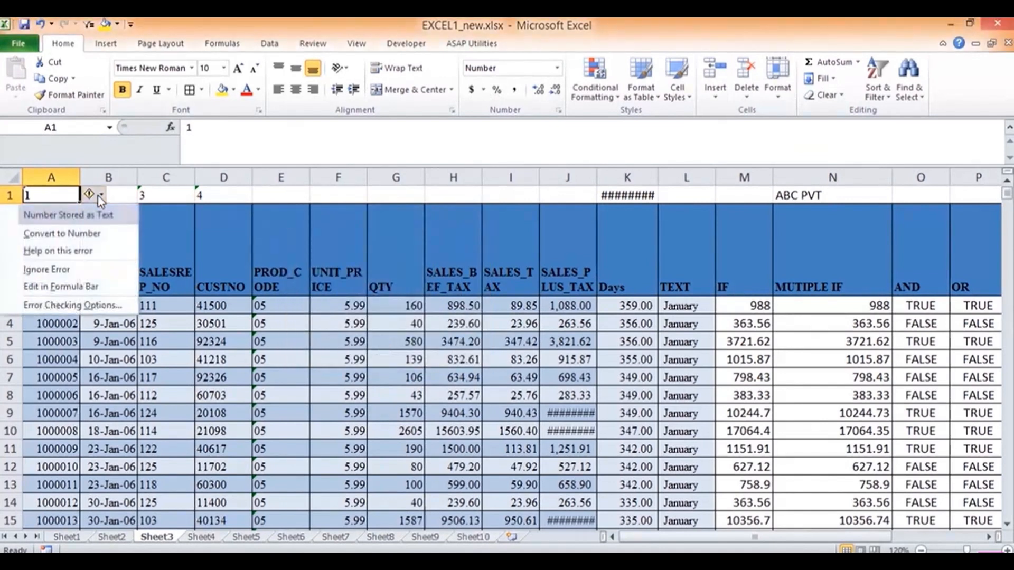
pyautogui.click(86, 233)
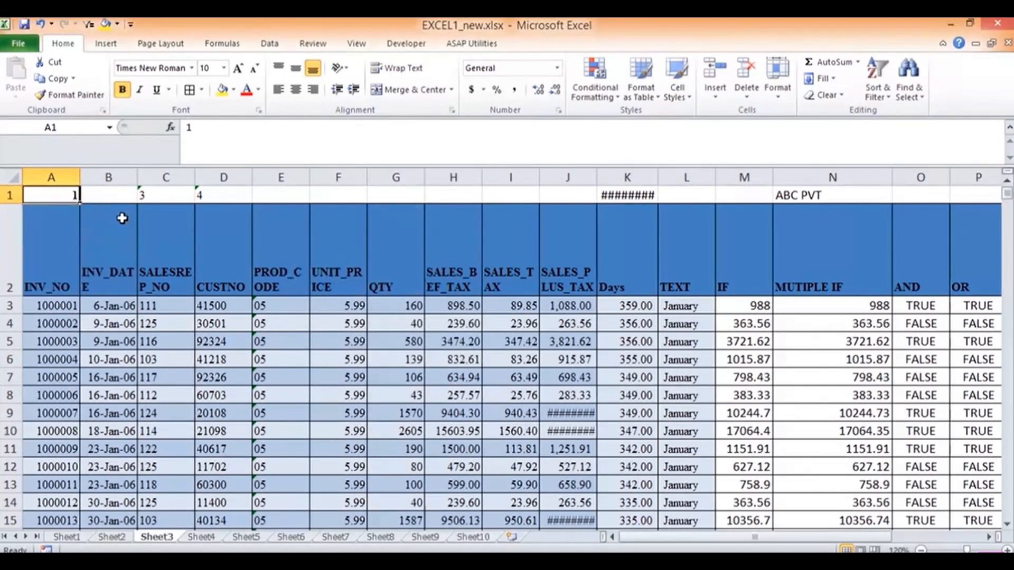
pyautogui.click(828, 78)
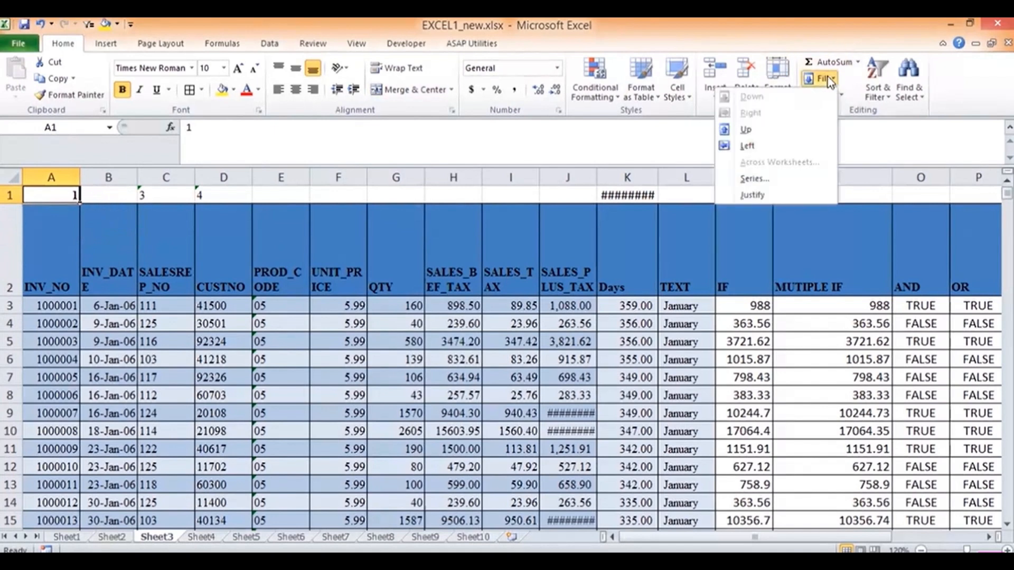
pyautogui.click(754, 180)
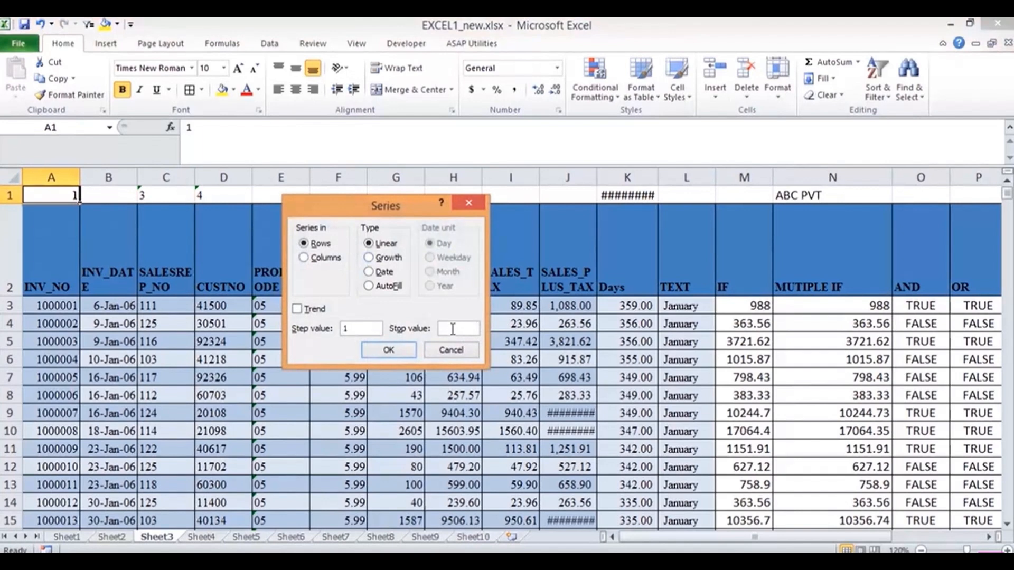
pyautogui.click(388, 350)
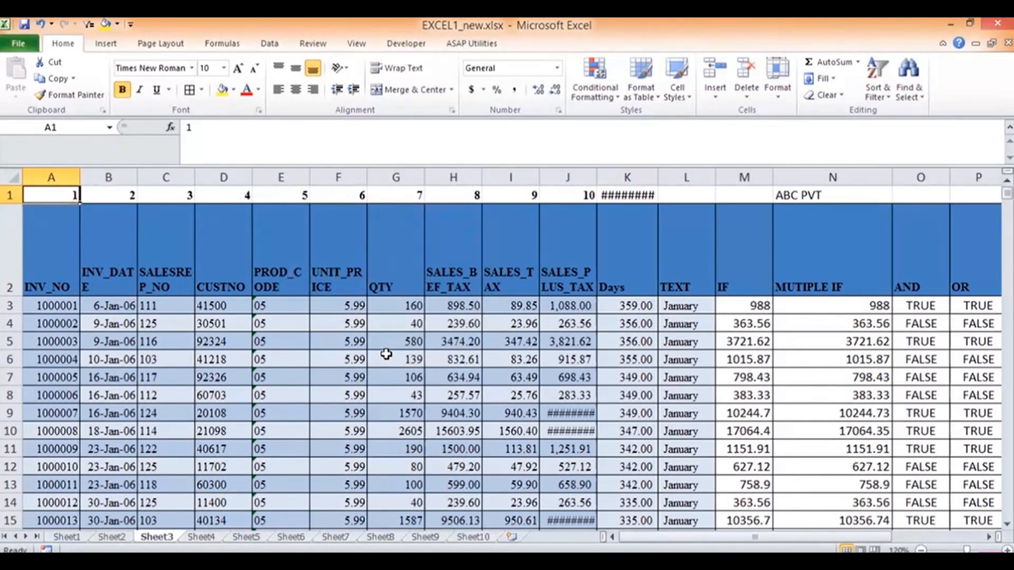
# Step: Set the column index in the qty VLOOKUP formula in B4 of Sheet10 to 6
pyautogui.click(475, 537)
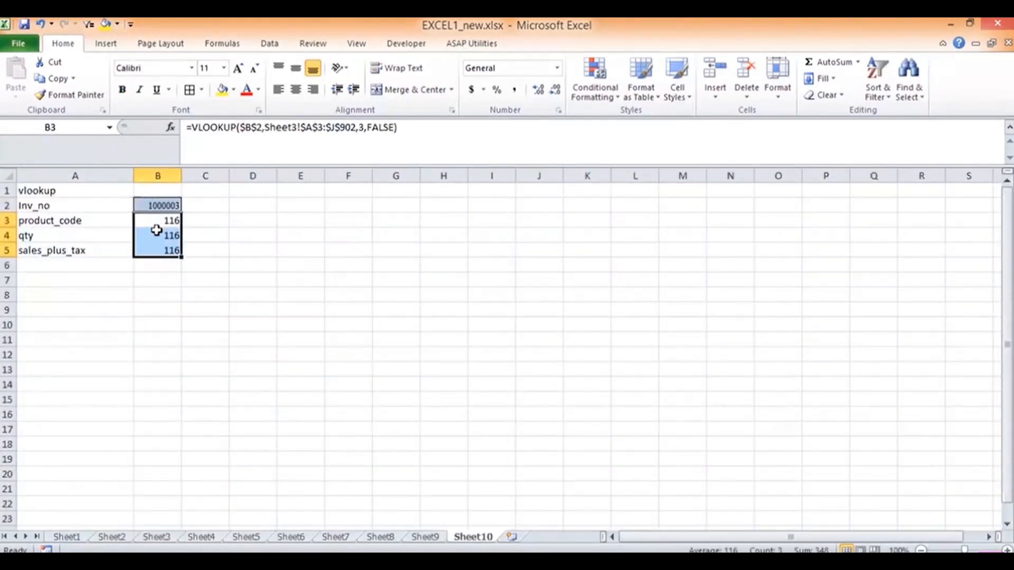
pyautogui.click(158, 236)
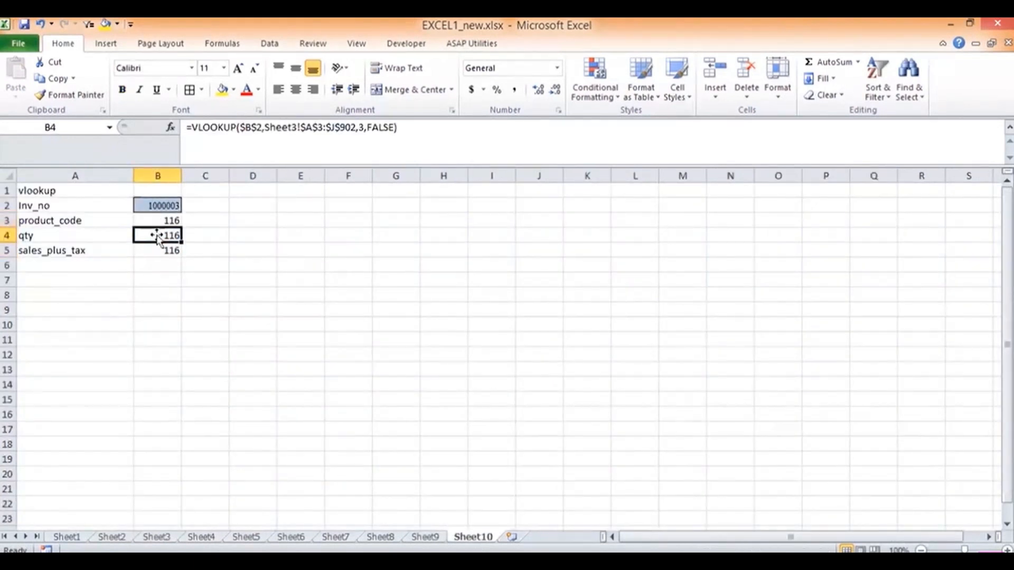
pyautogui.click(363, 127)
pyautogui.press('BackSpace')
pyautogui.write('3')
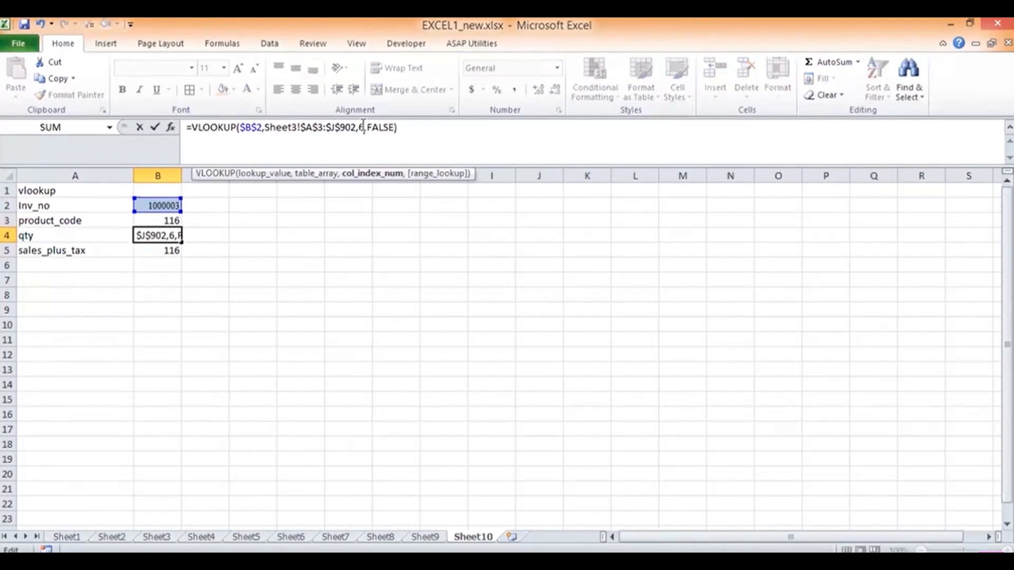
pyautogui.press('Return')
pyautogui.press('Up')
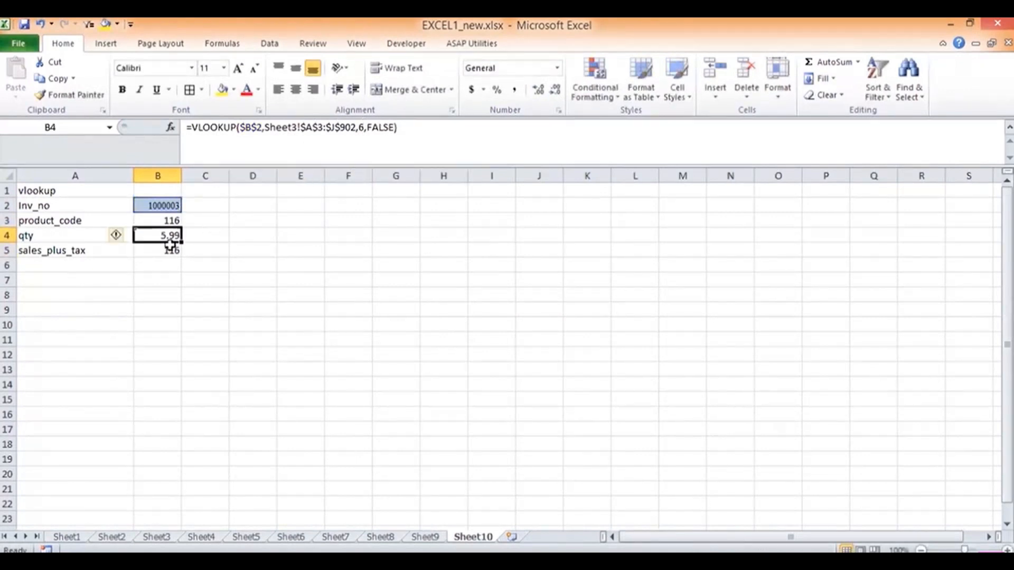
# Step: Check the SALES_PLUS_TAX column number on Sheet3 and set the column index in the B5 formula of Sheet10 to 10
pyautogui.click(152, 254)
pyautogui.click(156, 537)
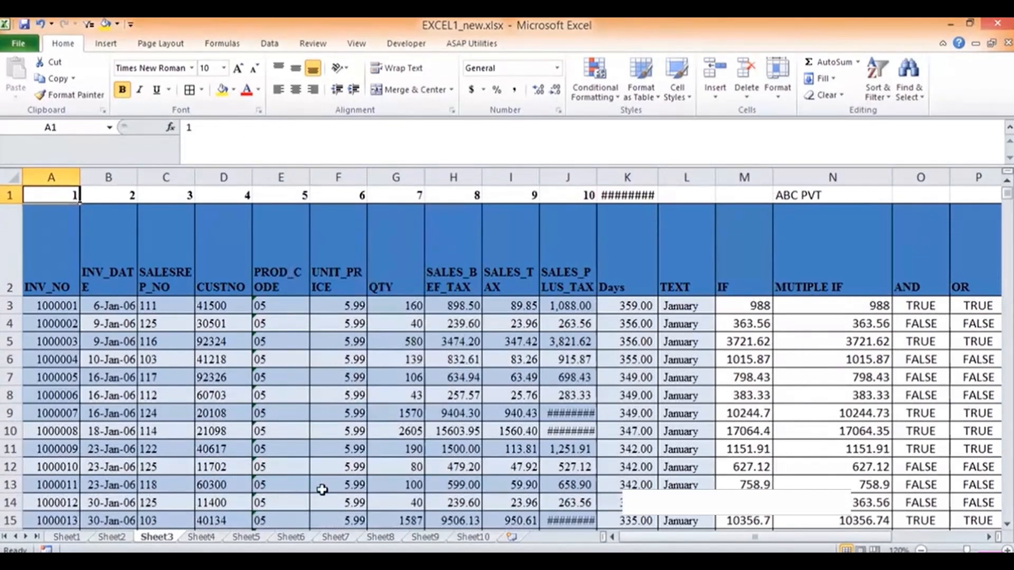
pyautogui.click(473, 536)
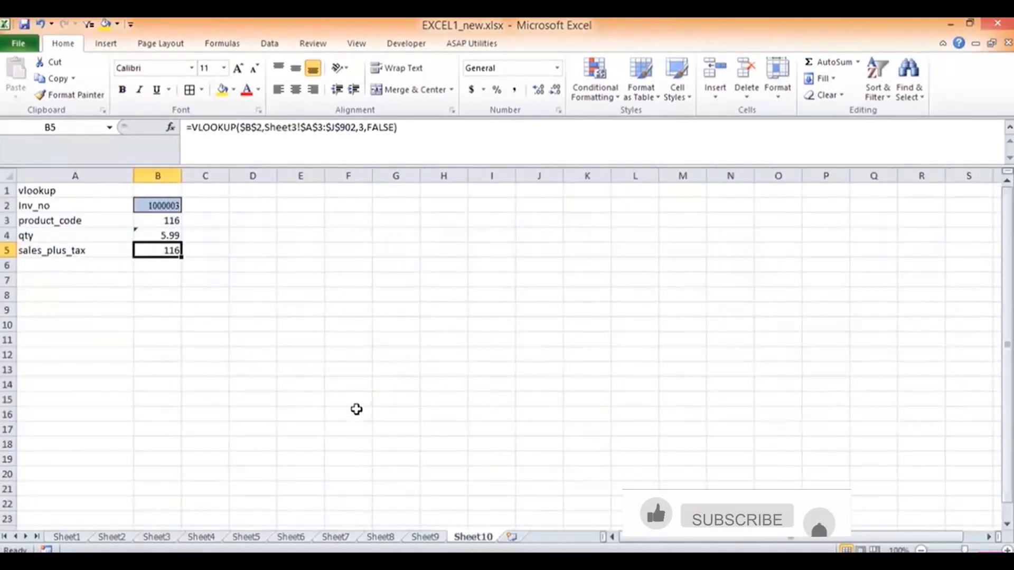
pyautogui.click(364, 131)
pyautogui.press('BackSpace')
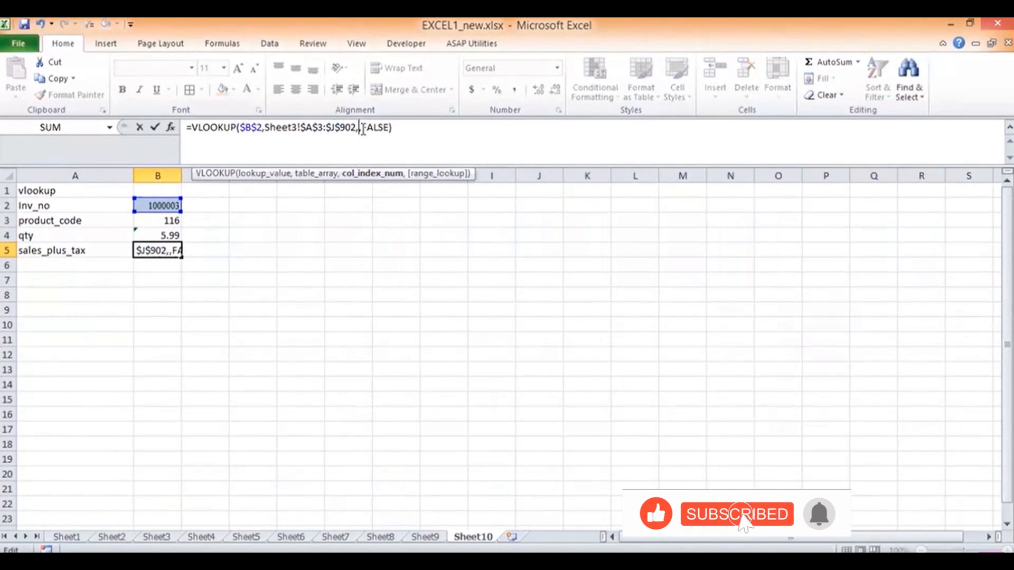
pyautogui.write('1')
pyautogui.press('Return')
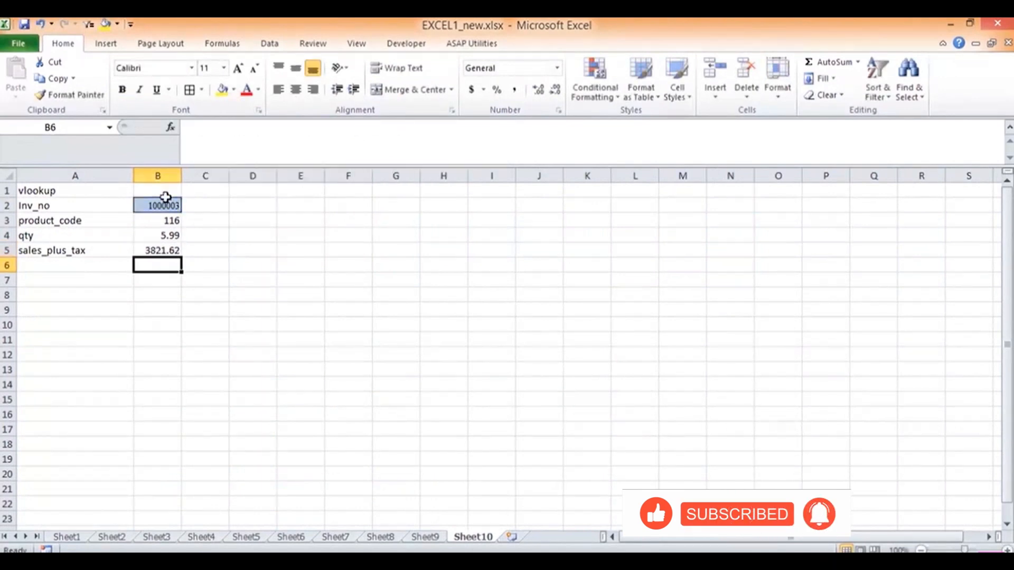
# Step: Check the QTY column number on Sheet3 and set the column index in the qty VLOOKUP formula in B4 of Sheet10 to 7
pyautogui.click(157, 536)
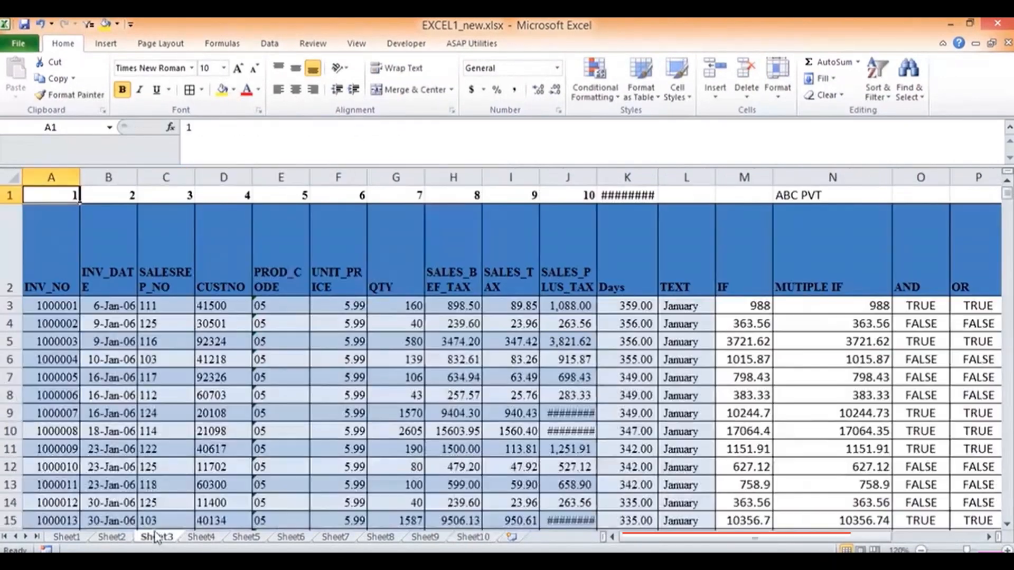
pyautogui.click(465, 538)
pyautogui.click(167, 234)
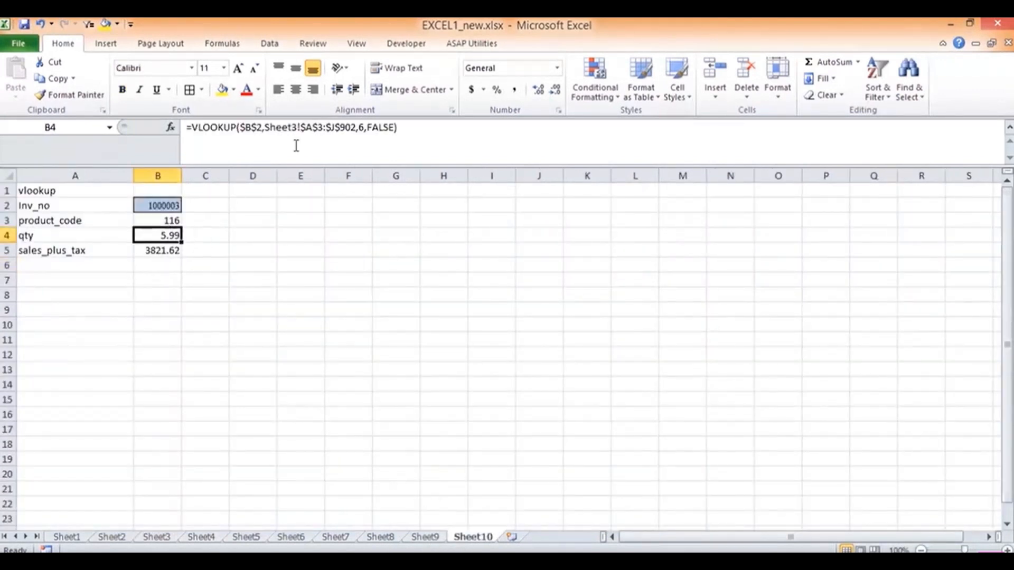
pyautogui.click(364, 128)
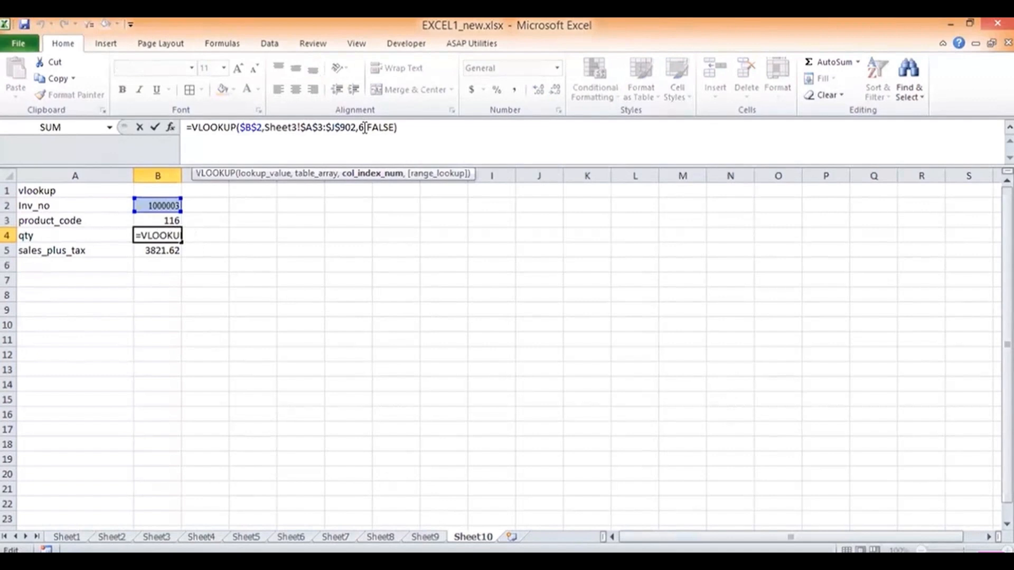
pyautogui.press('BackSpace')
pyautogui.write('10')
pyautogui.press('Return')
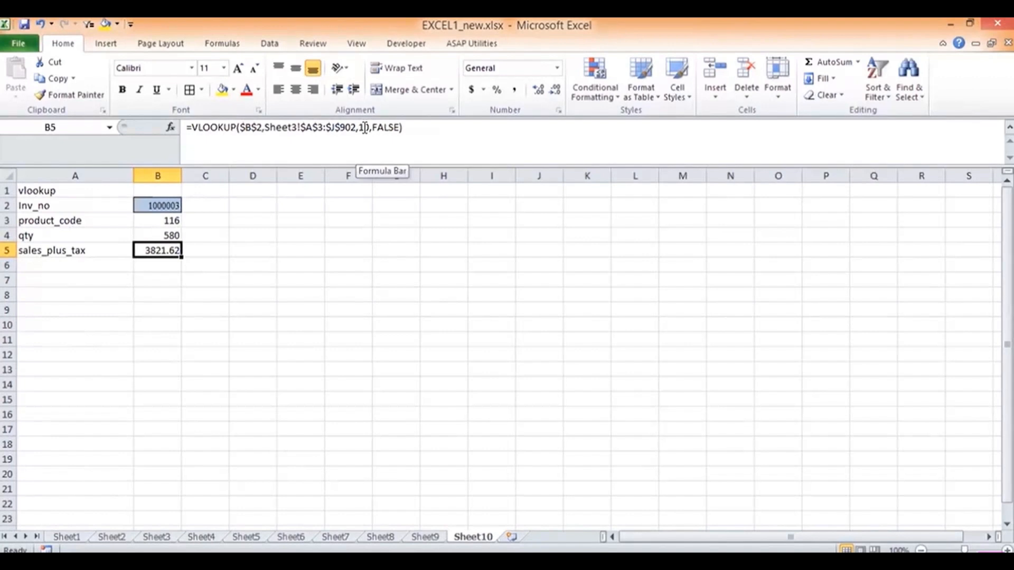
# Step: Review the lookup cells on Sheet10 and the January total sales formula in B25 of Sheet4
pyautogui.press('Up')
pyautogui.press('Up')
pyautogui.press('Up')
pyautogui.press('Up')
pyautogui.press('Down')
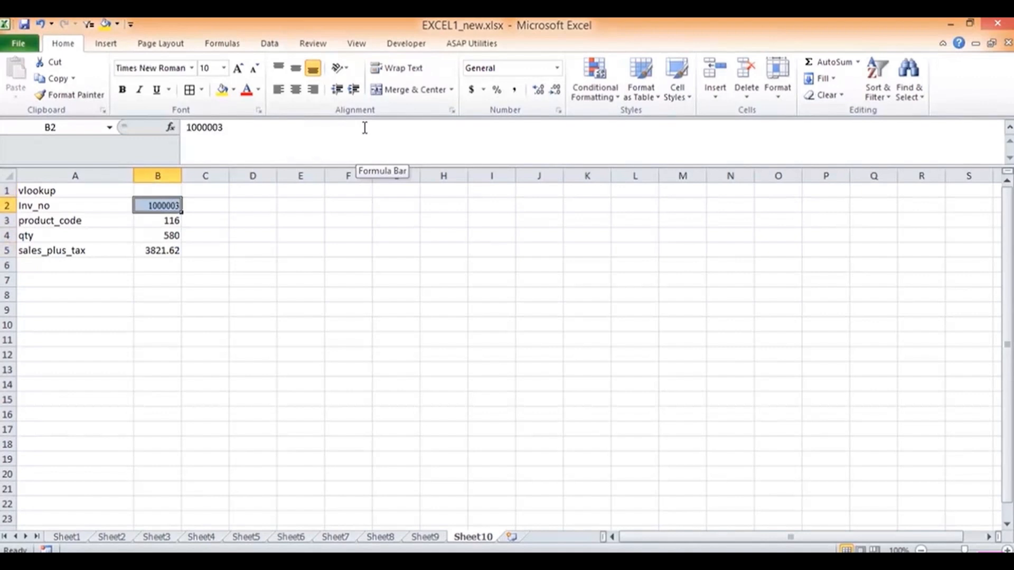
pyautogui.click(203, 541)
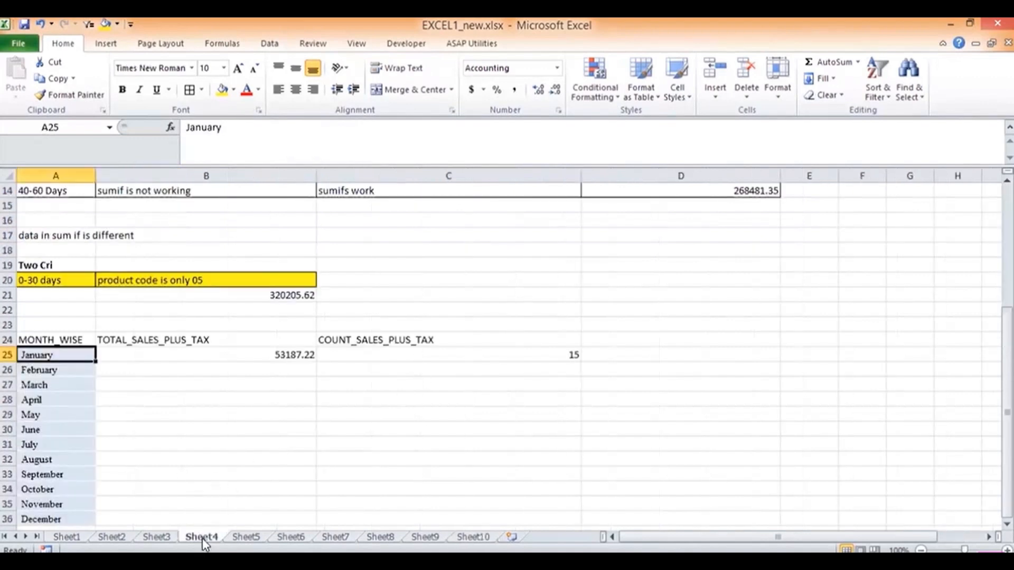
pyautogui.click(290, 359)
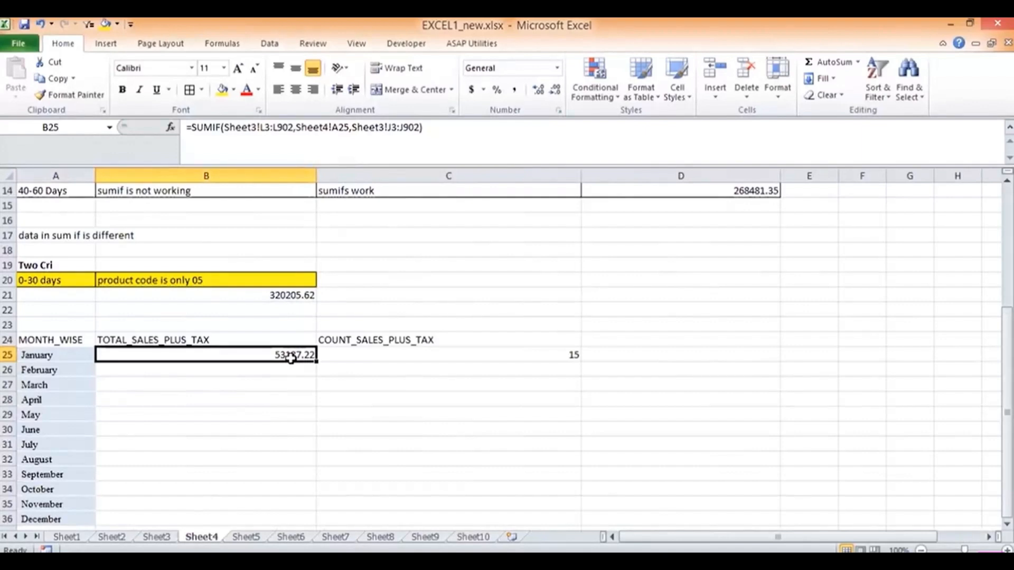
pyautogui.click(160, 539)
pyautogui.click(202, 540)
# Step: Enter the label ROLLNO in capitals in A16 of Sheet5, below the attendance table
pyautogui.click(246, 537)
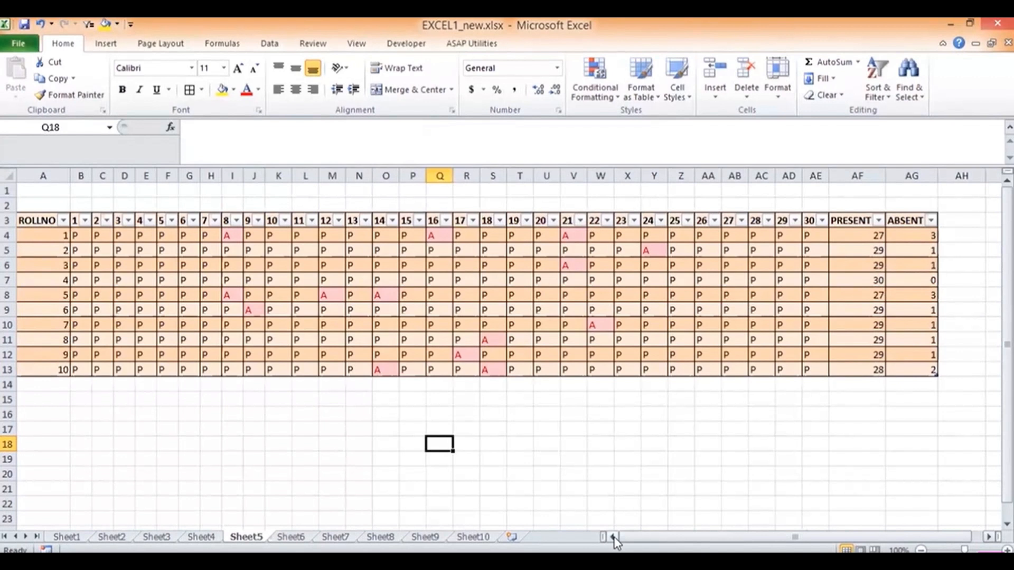
pyautogui.press('Left')
pyautogui.press('Left')
pyautogui.press('Left')
pyautogui.press('Left')
pyautogui.press('Left')
pyautogui.press('Left')
pyautogui.press('Left')
pyautogui.press('Left')
pyautogui.press('Left')
pyautogui.press('Left')
pyautogui.press('Left')
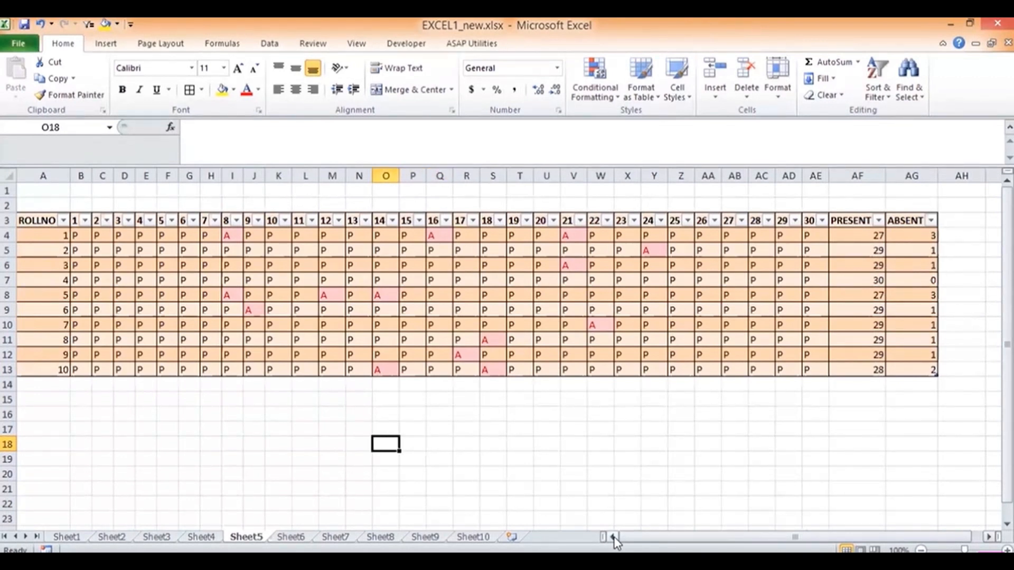
pyautogui.press('Left')
pyautogui.press('Left')
pyautogui.press('Left')
pyautogui.press('Left')
pyautogui.press('Left')
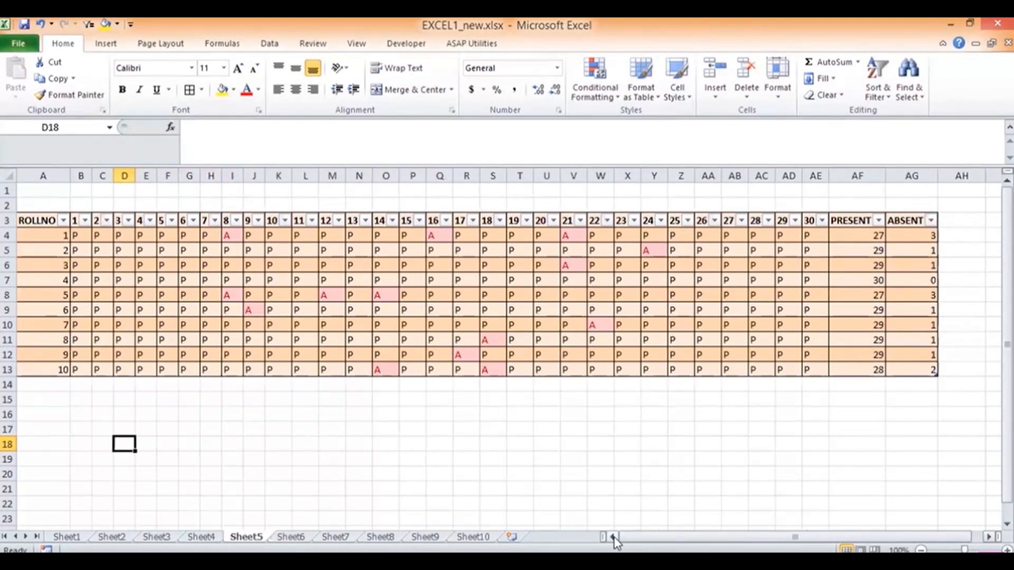
pyautogui.press('Up')
pyautogui.press('Up')
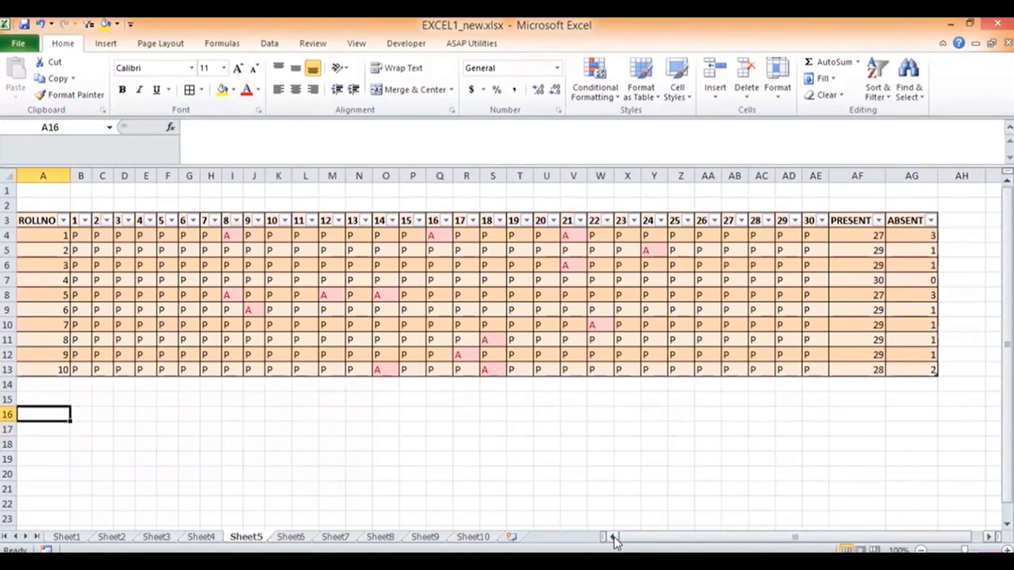
pyautogui.write('rollno')
pyautogui.press('Return')
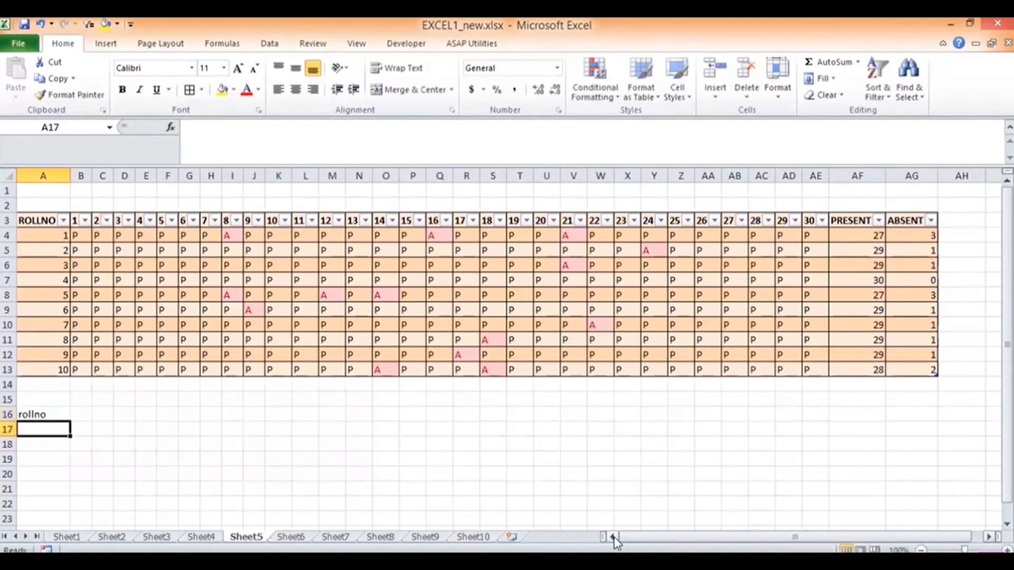
pyautogui.press('Up')
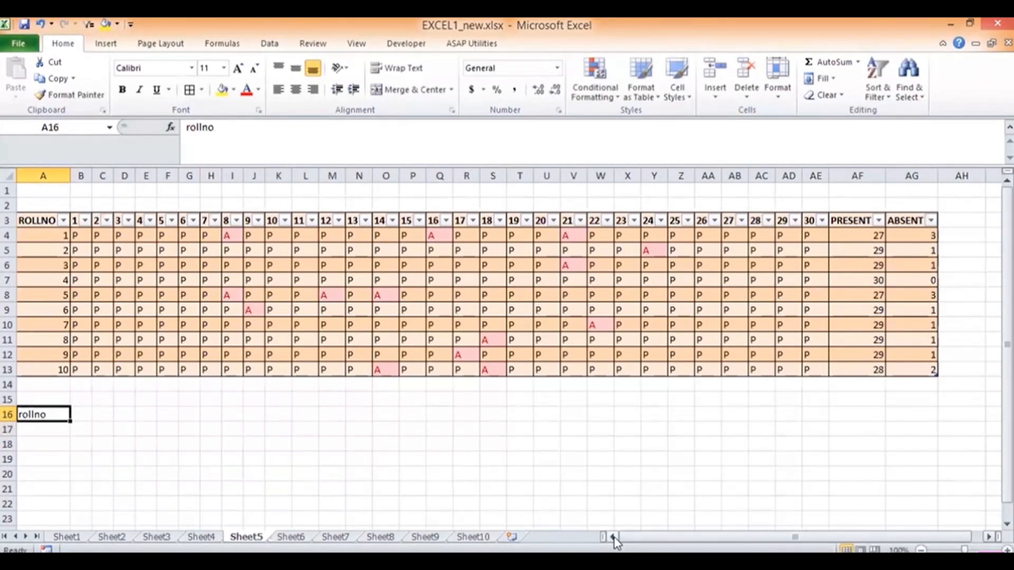
pyautogui.write('ROLLNO')
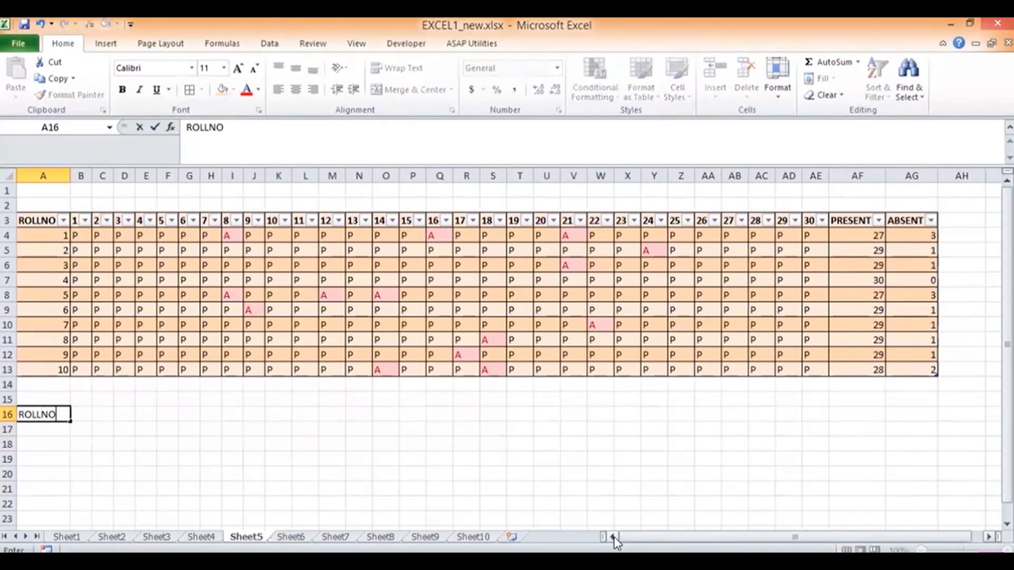
pyautogui.press('Return')
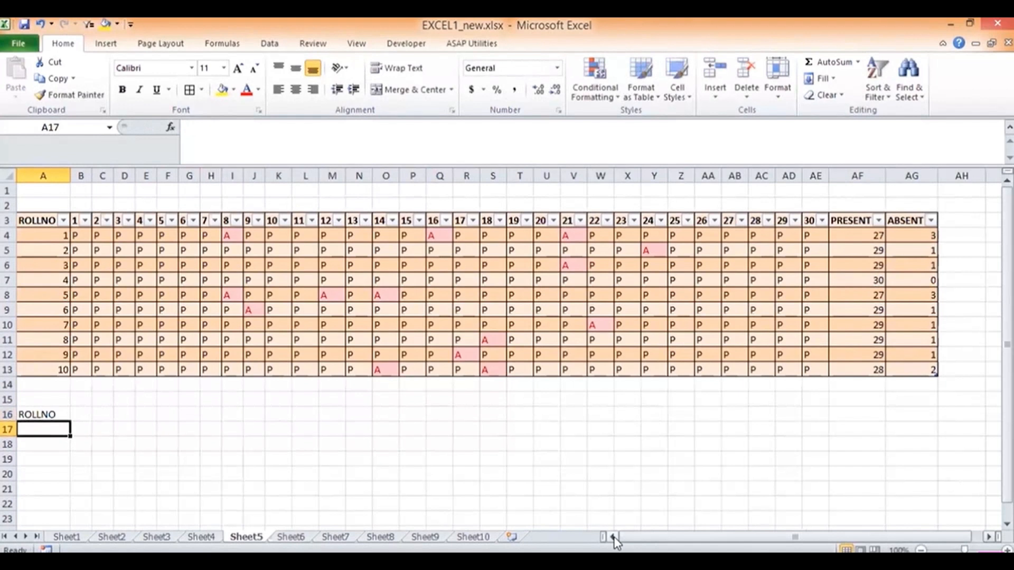
# Step: Add the labels PRESENT in A17 and ABSENT in A18, and select B16 beside ROLLNO
pyautogui.write('PRESENT')
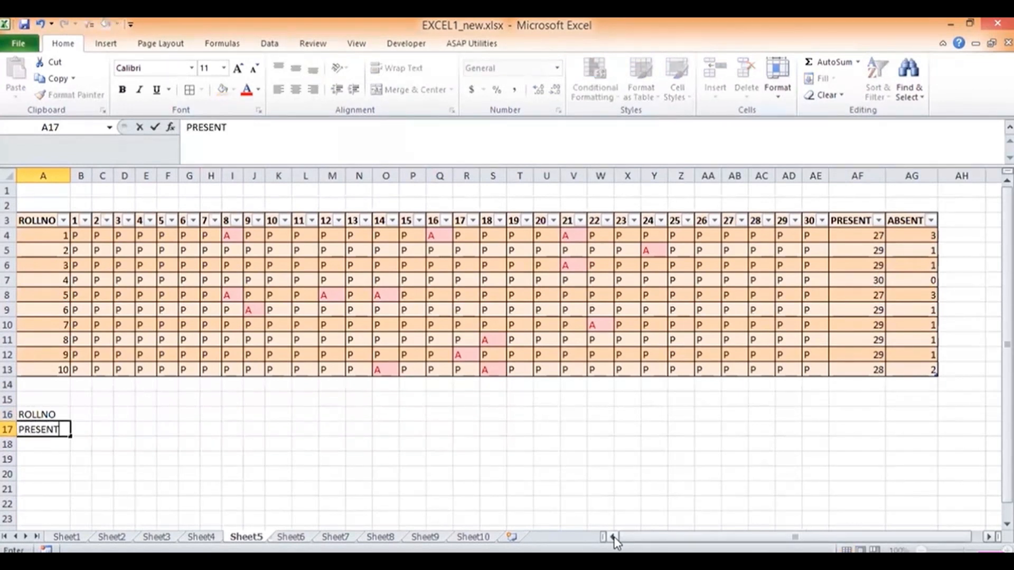
pyautogui.press('Return')
pyautogui.write('ABSE')
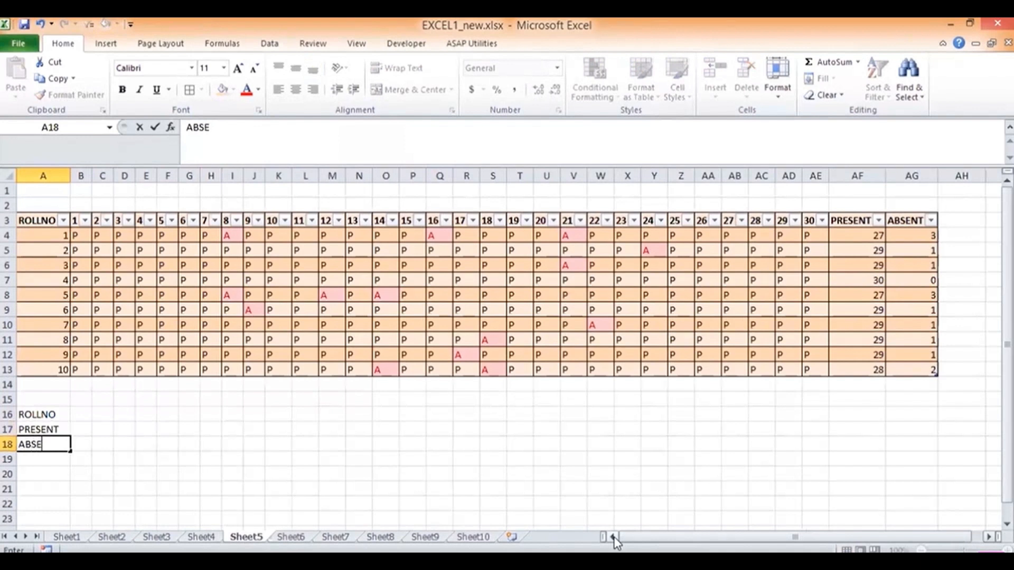
pyautogui.write('NT')
pyautogui.press('Return')
pyautogui.press('Up')
pyautogui.press('Up')
pyautogui.press('Up')
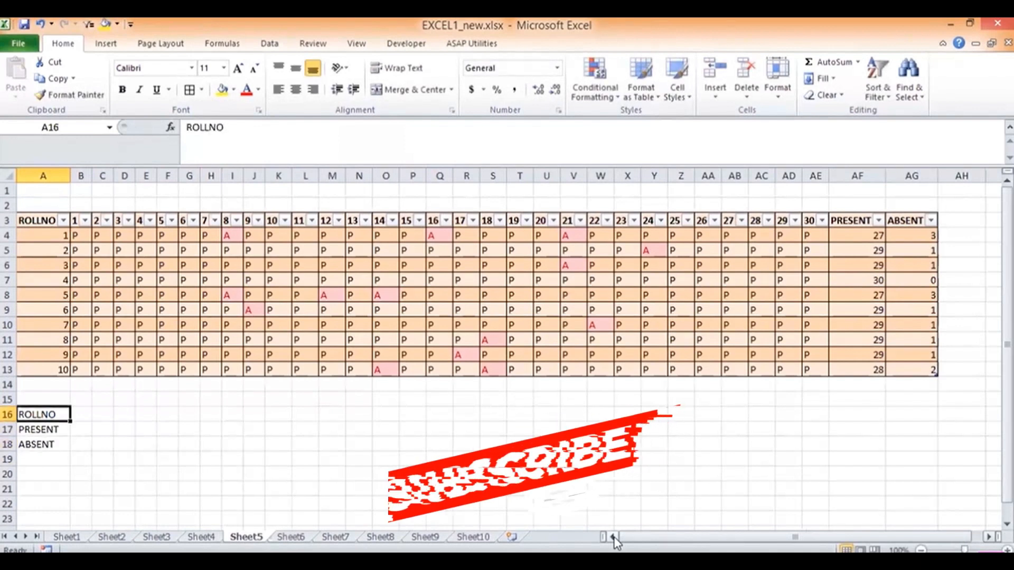
pyautogui.press('Right')
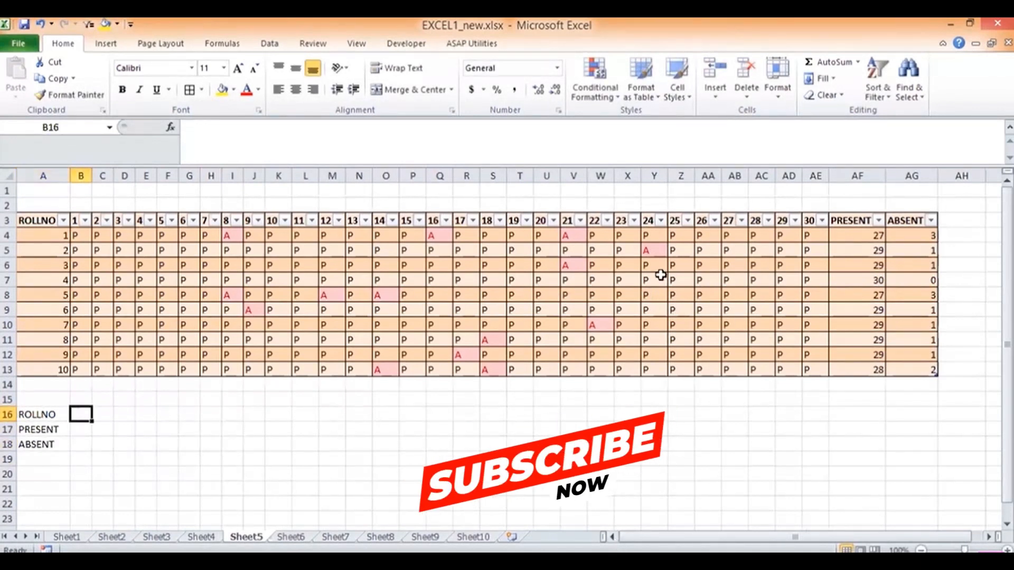
pyautogui.click(829, 79)
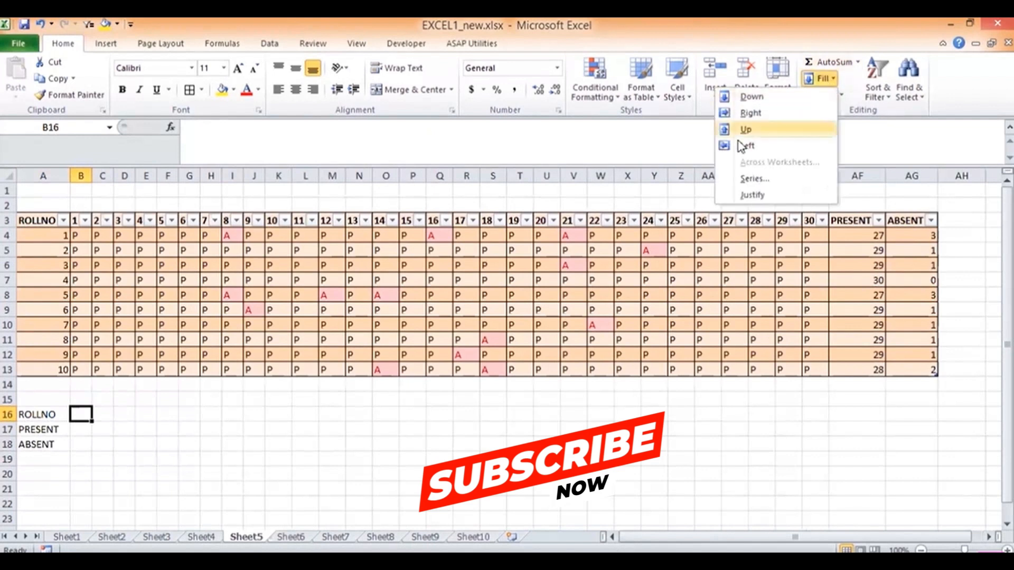
pyautogui.click(753, 179)
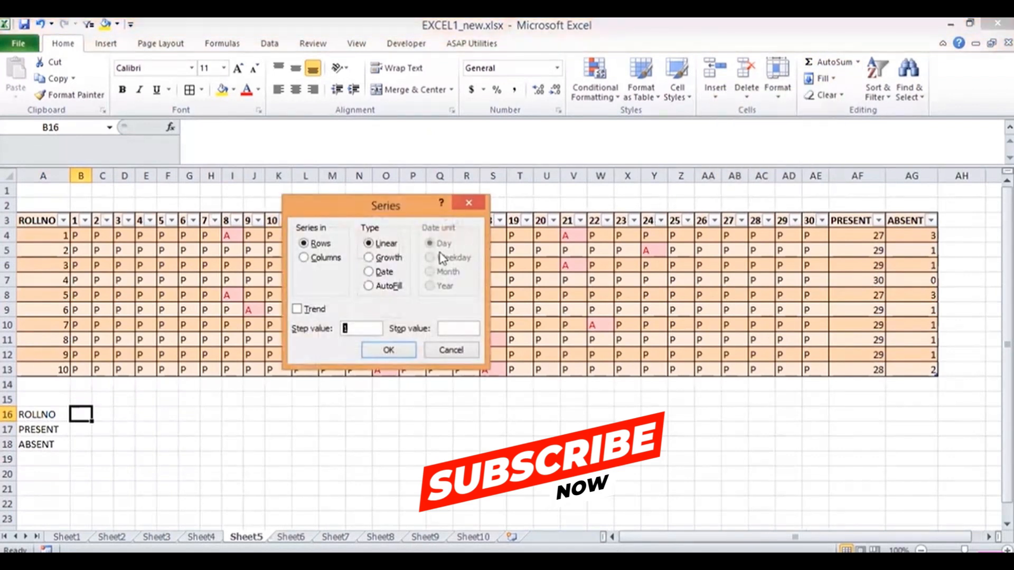
pyautogui.click(304, 259)
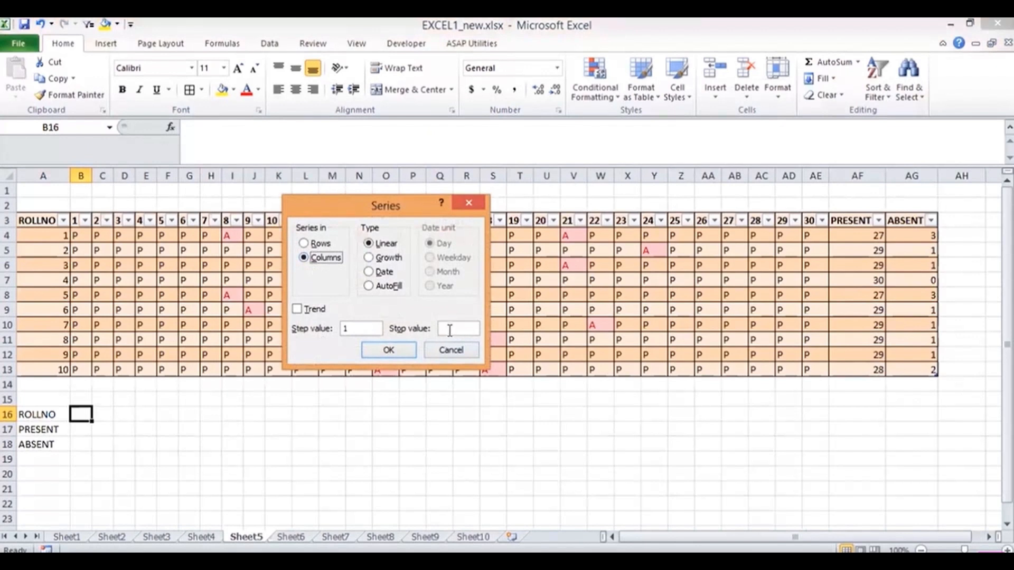
pyautogui.click(447, 351)
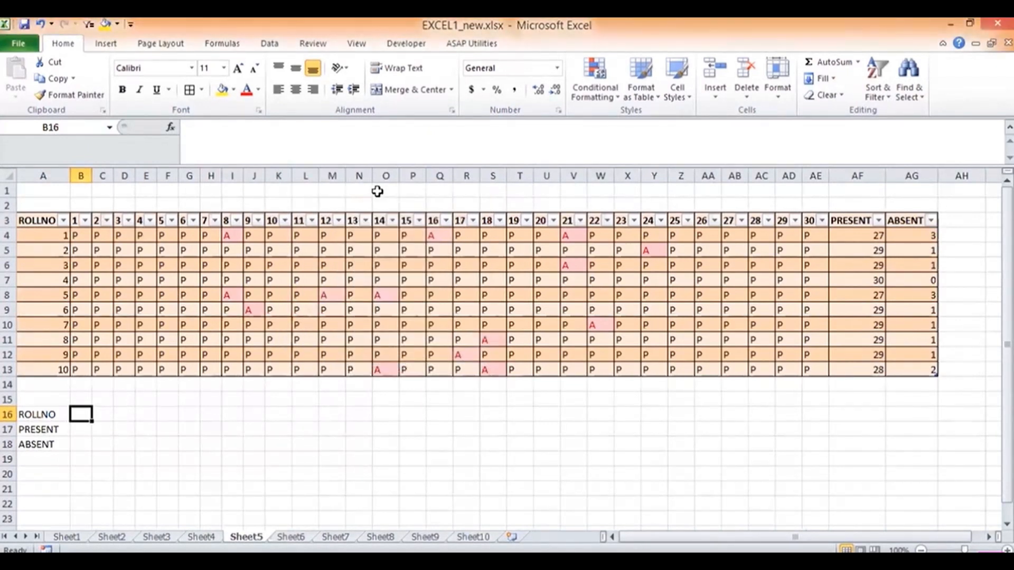
# Step: Set data validation on B16 to allow a List, with the roll numbers in A4:A13 as the source
pyautogui.click(269, 44)
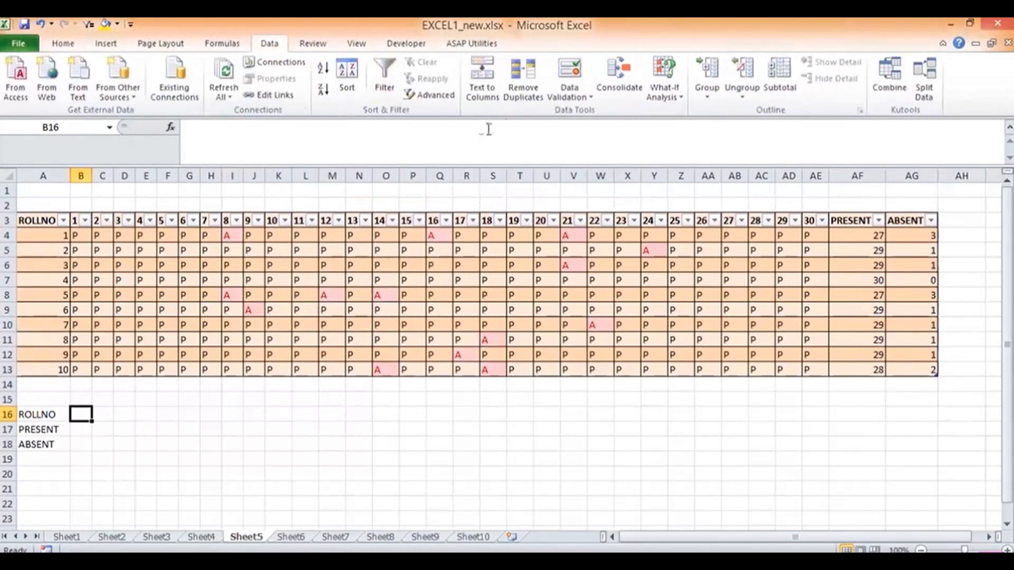
pyautogui.click(573, 95)
pyautogui.click(536, 112)
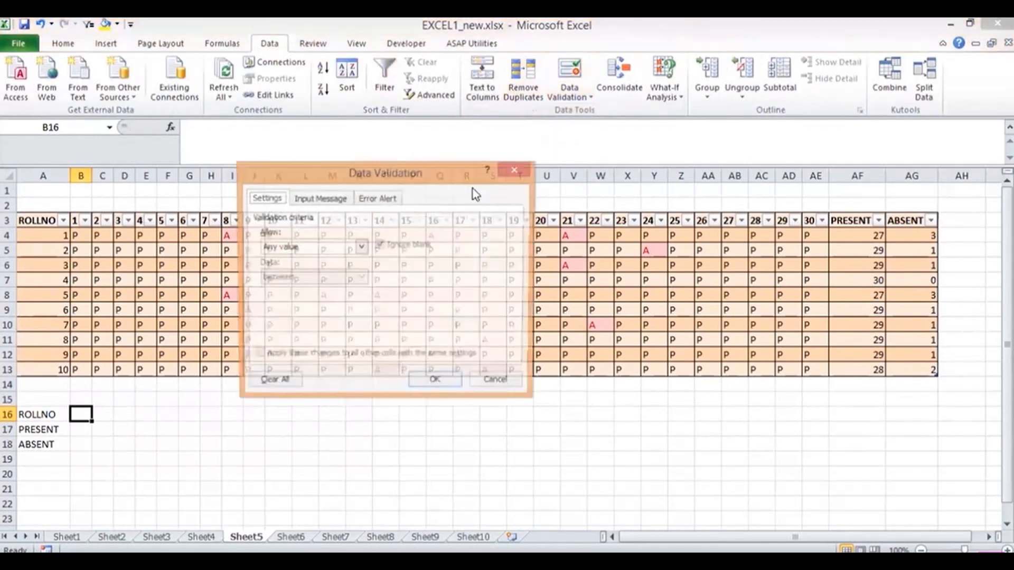
pyautogui.click(309, 244)
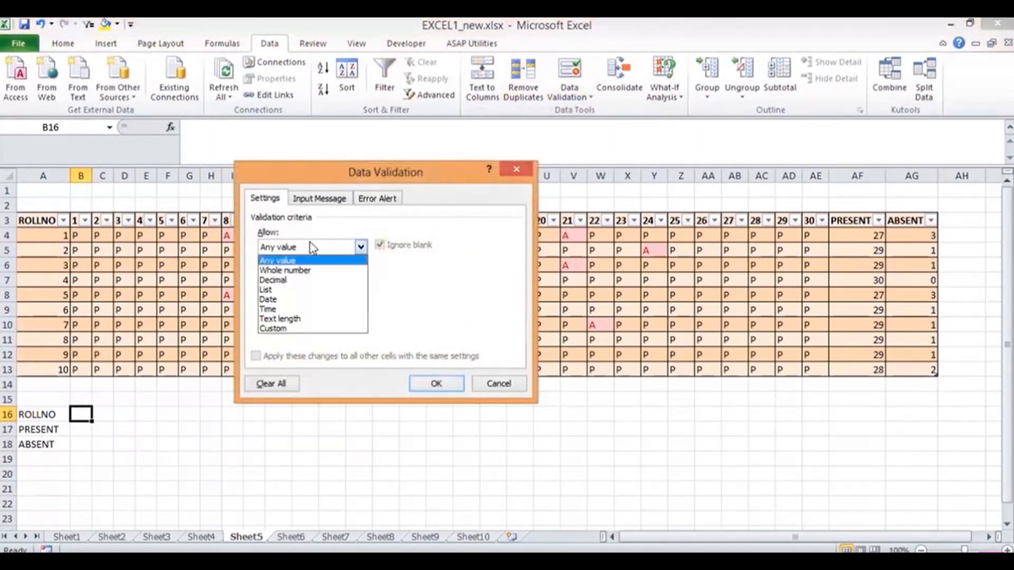
pyautogui.click(278, 291)
pyautogui.click(441, 307)
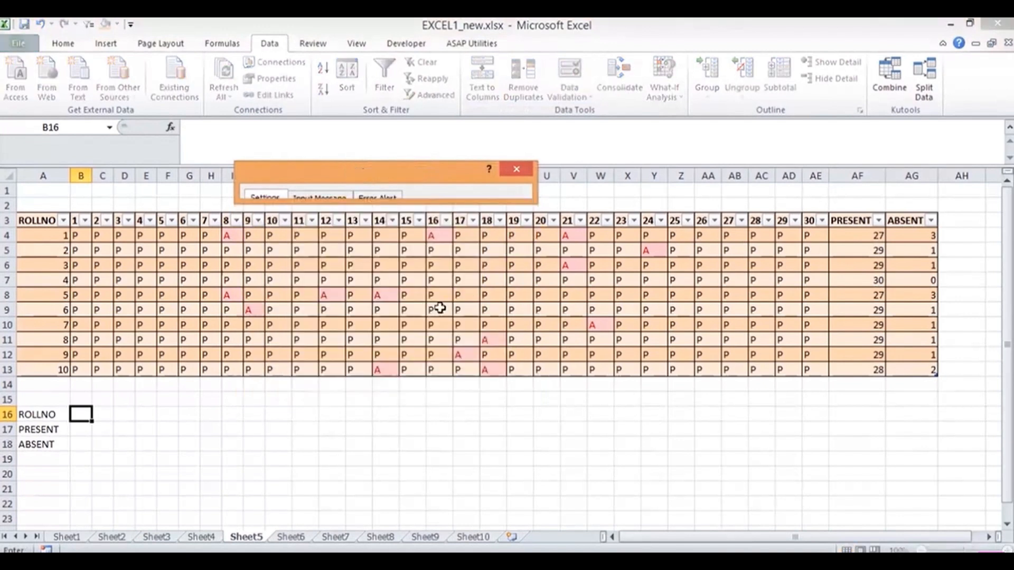
pyautogui.moveTo(50, 236); pyautogui.dragTo(42, 369)
pyautogui.click(523, 192)
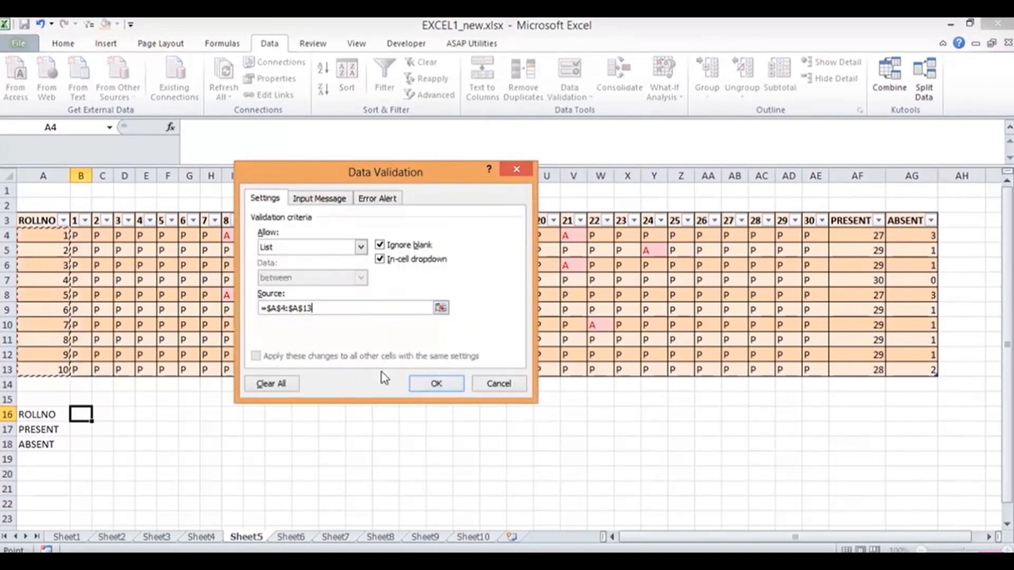
# Step: Give the validation the input message SELECT VALUE HERE
pyautogui.click(317, 199)
pyautogui.click(275, 316)
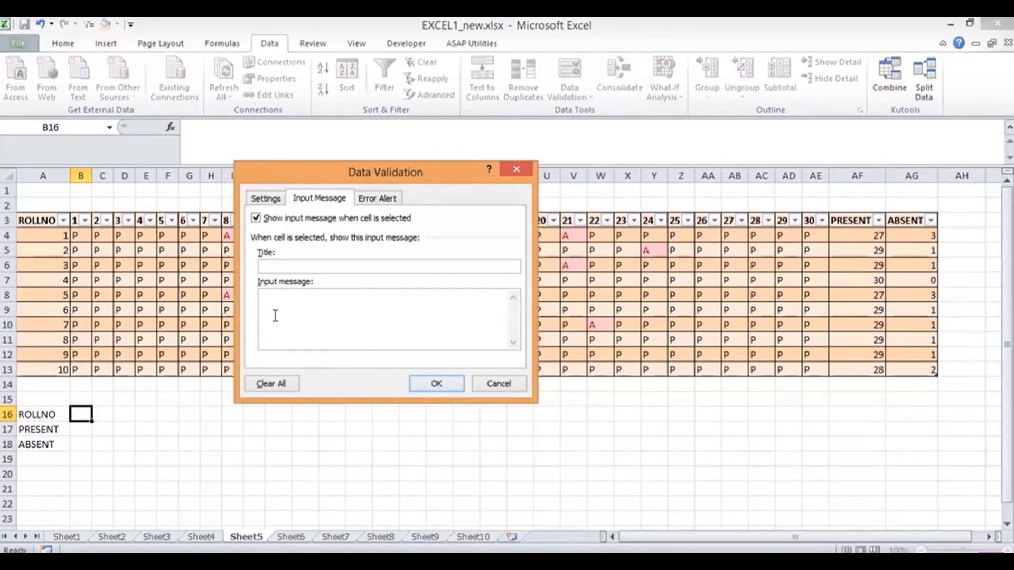
pyautogui.write('IN')
pyautogui.write('SELECT VA')
pyautogui.write('LUE HERE')
# Step: Set the validation's error message to NOT IN A LIST, keeping the Stop style, and apply the validation
pyautogui.click(376, 199)
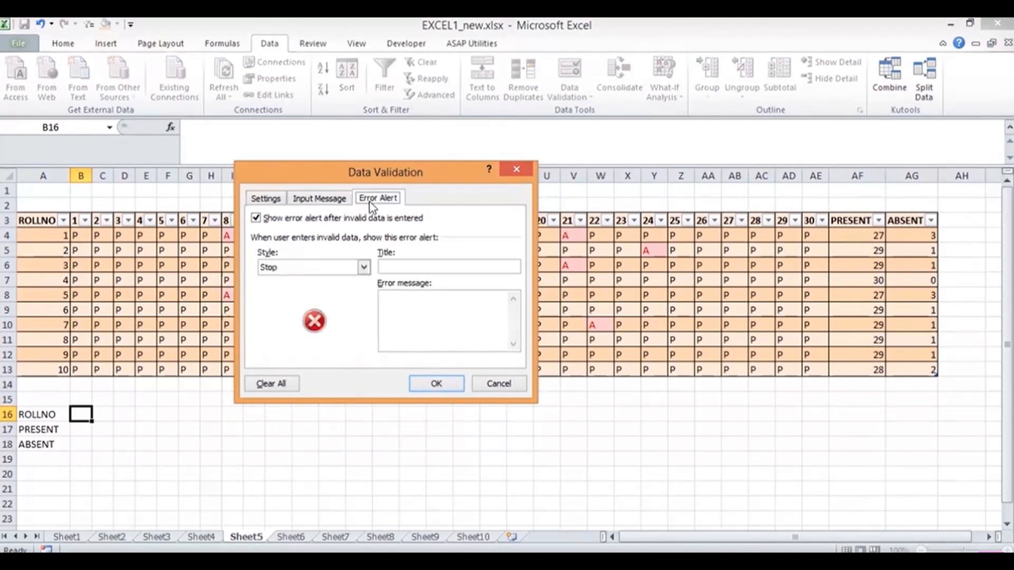
pyautogui.click(414, 311)
pyautogui.write('NOT IN')
pyautogui.write(' A LIST')
pyautogui.click(438, 387)
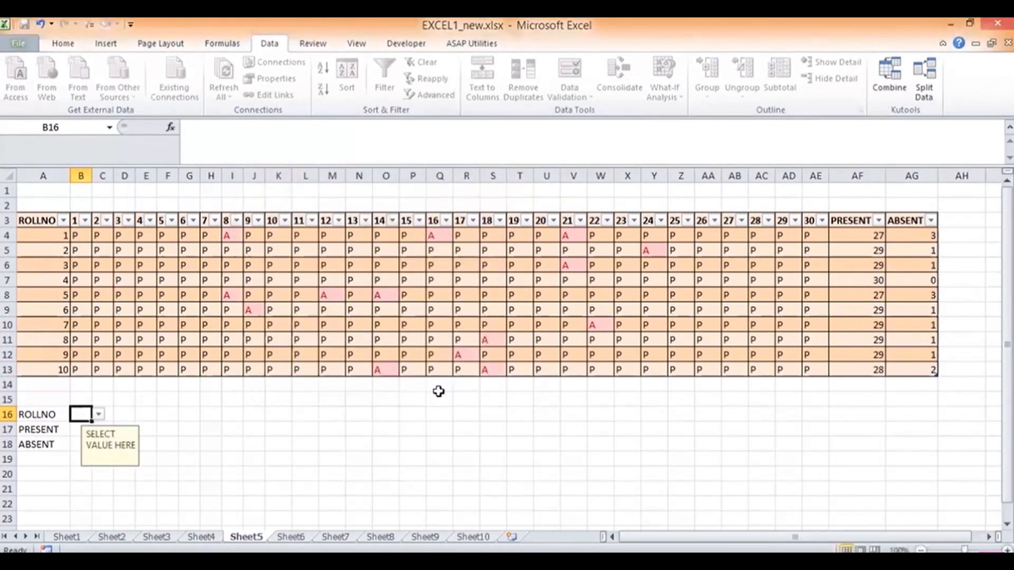
# Step: Choose roll number 4 from the dropdown list in B16
pyautogui.click(90, 417)
pyautogui.click(99, 415)
pyautogui.click(79, 450)
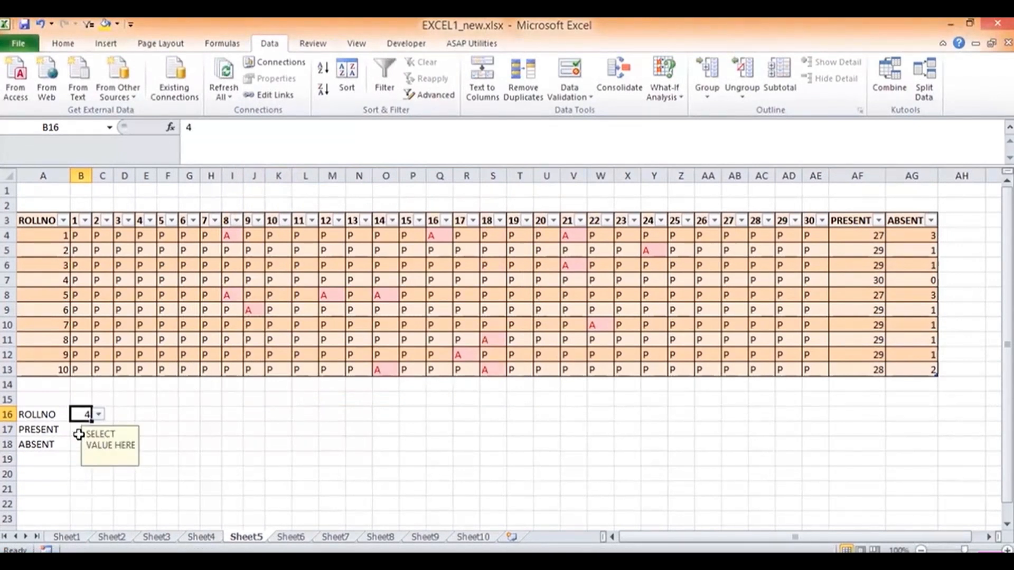
# Step: Widen column B and select the empty cell B17 beside PRESENT
pyautogui.click(78, 434)
pyautogui.moveTo(93, 179); pyautogui.dragTo(122, 182)
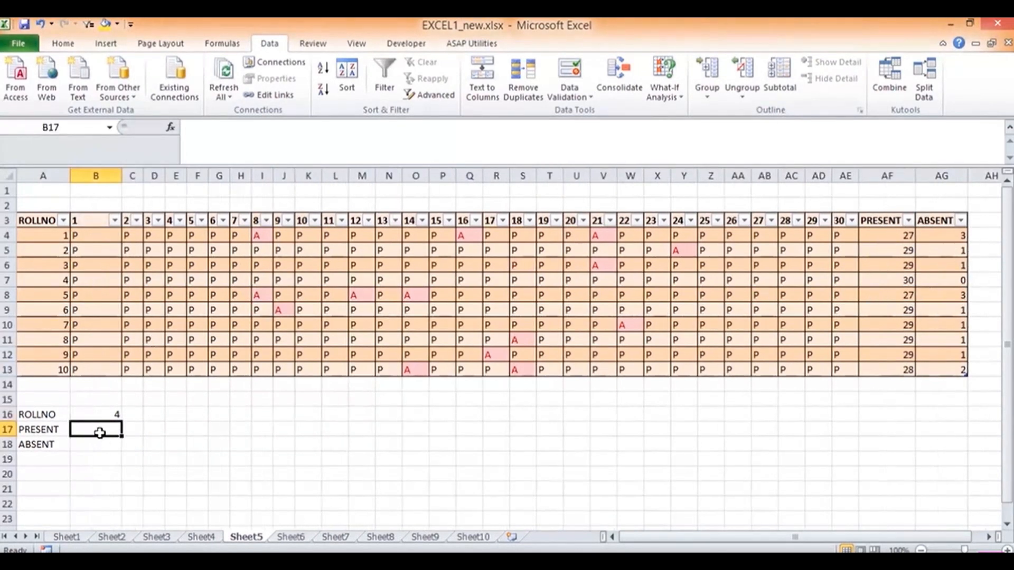
pyautogui.click(886, 299)
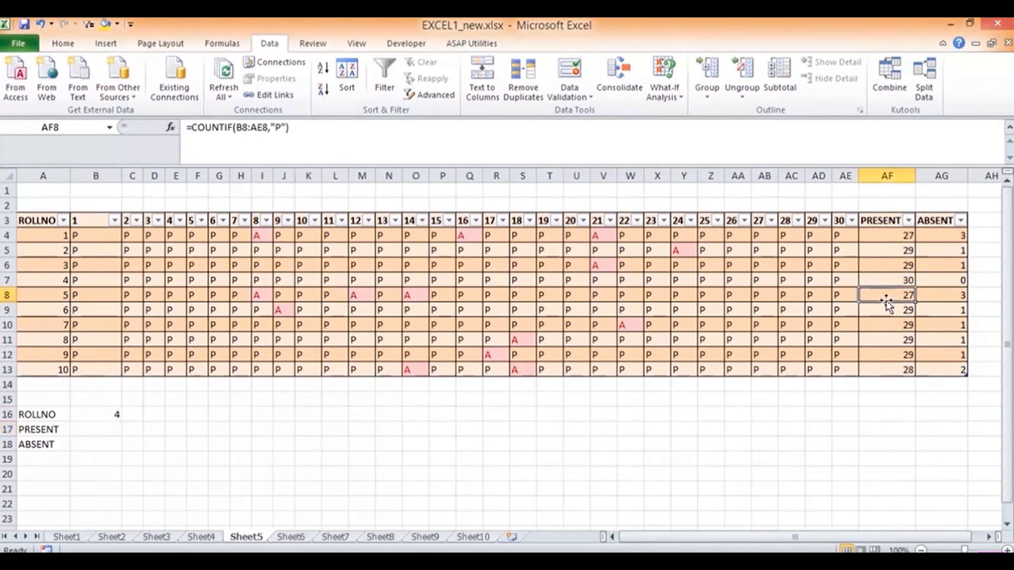
pyautogui.click(107, 431)
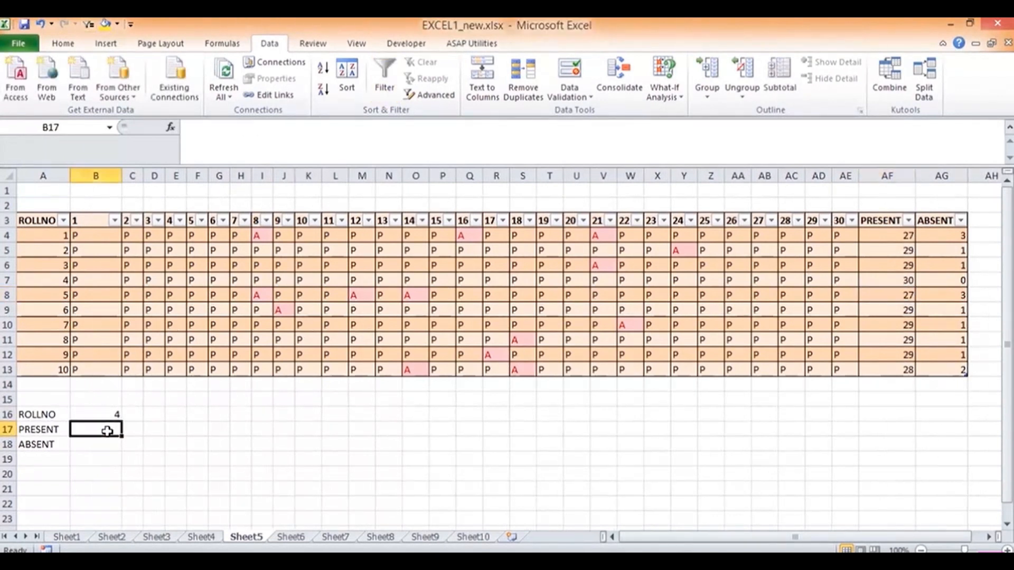
pyautogui.write('=')
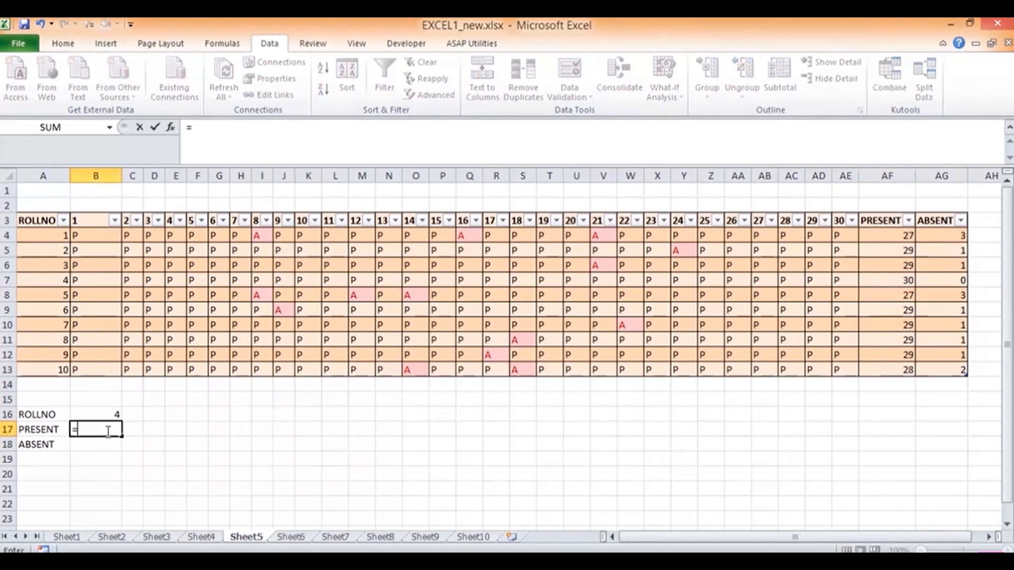
pyautogui.write('VL')
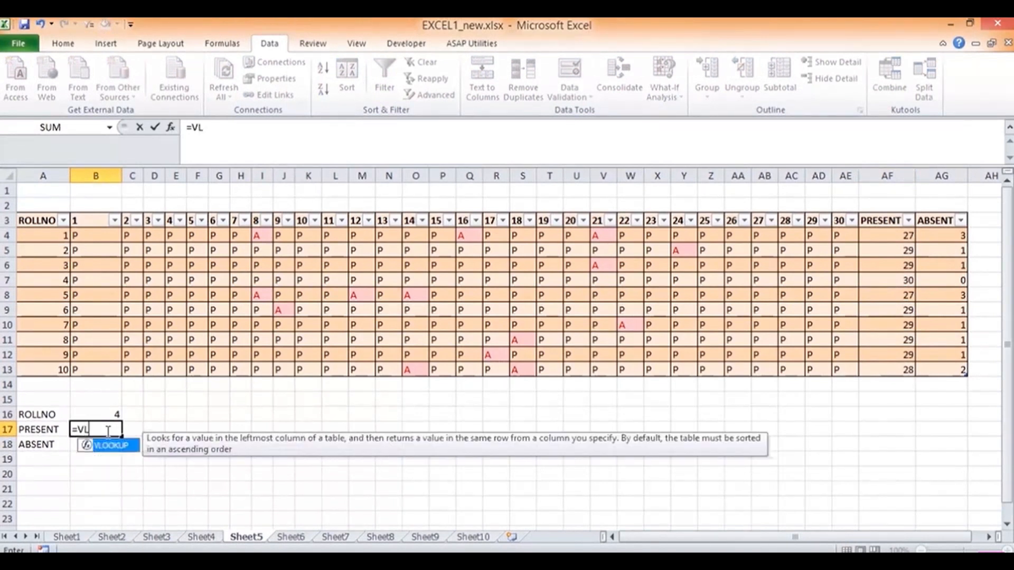
pyautogui.write('OOK')
pyautogui.press('Tab')
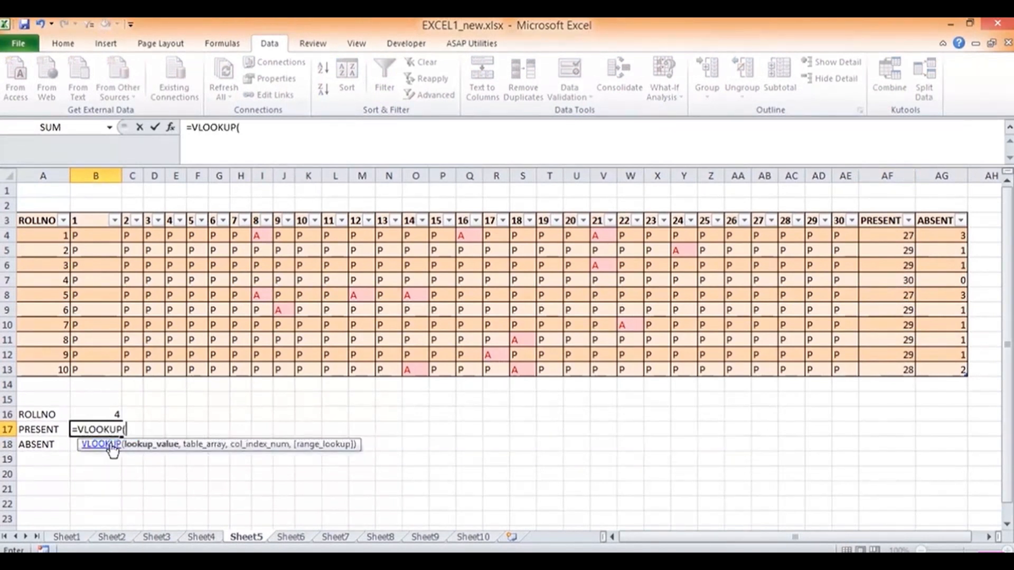
pyautogui.click(106, 418)
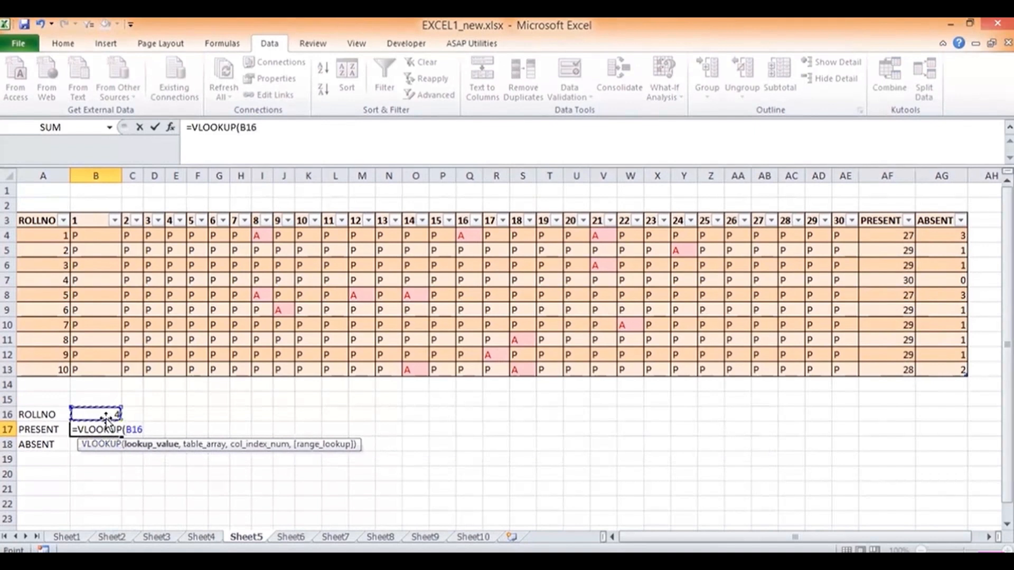
pyautogui.write(',')
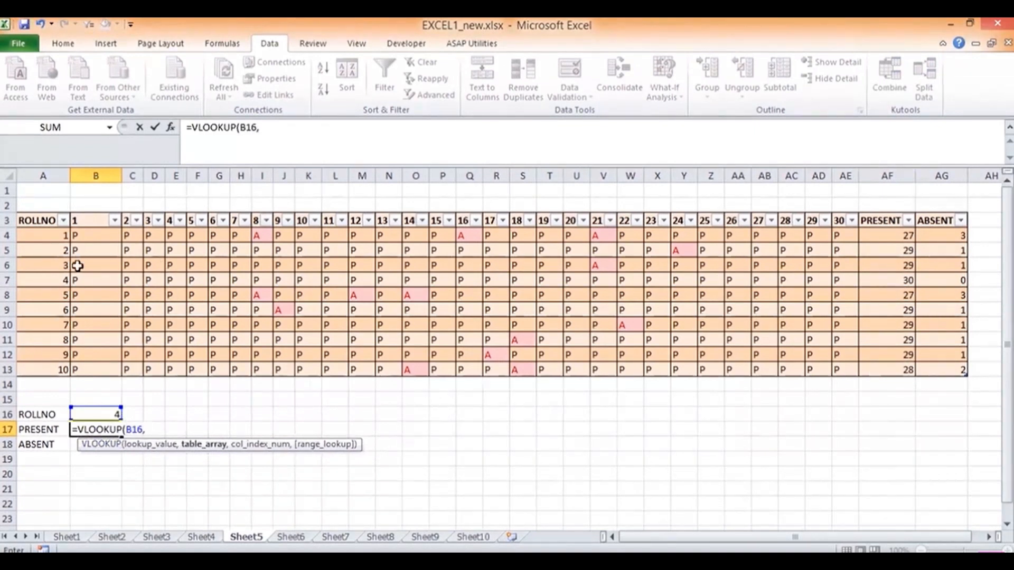
pyautogui.click(50, 234)
pyautogui.moveTo(79, 246); pyautogui.dragTo(942, 369)
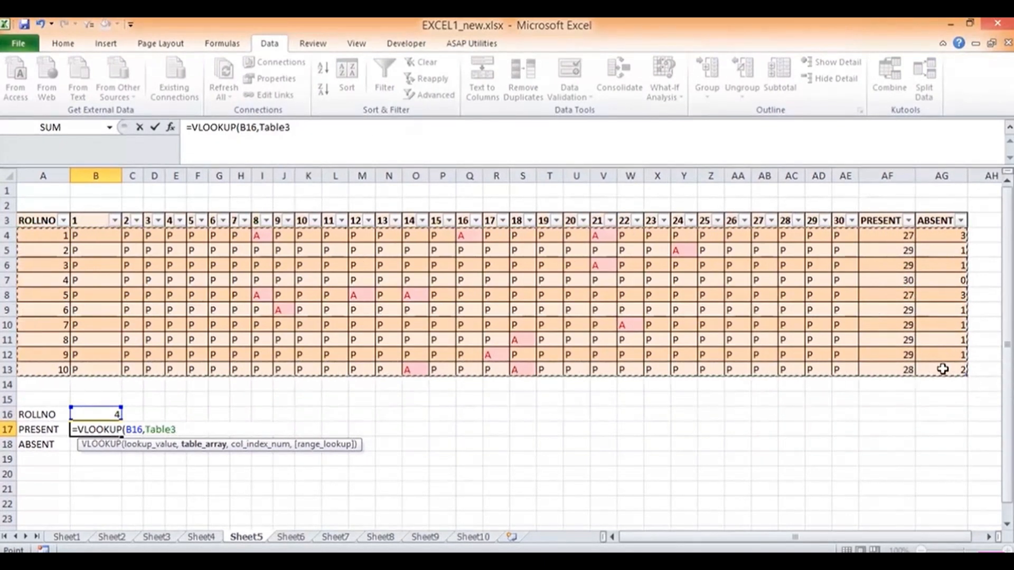
pyautogui.write(',')
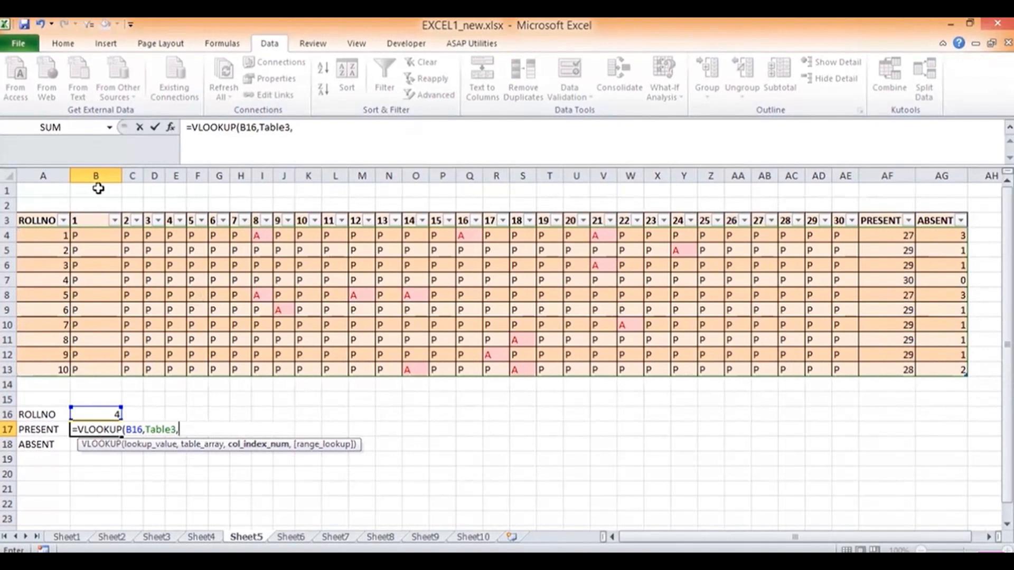
pyautogui.press('Escape')
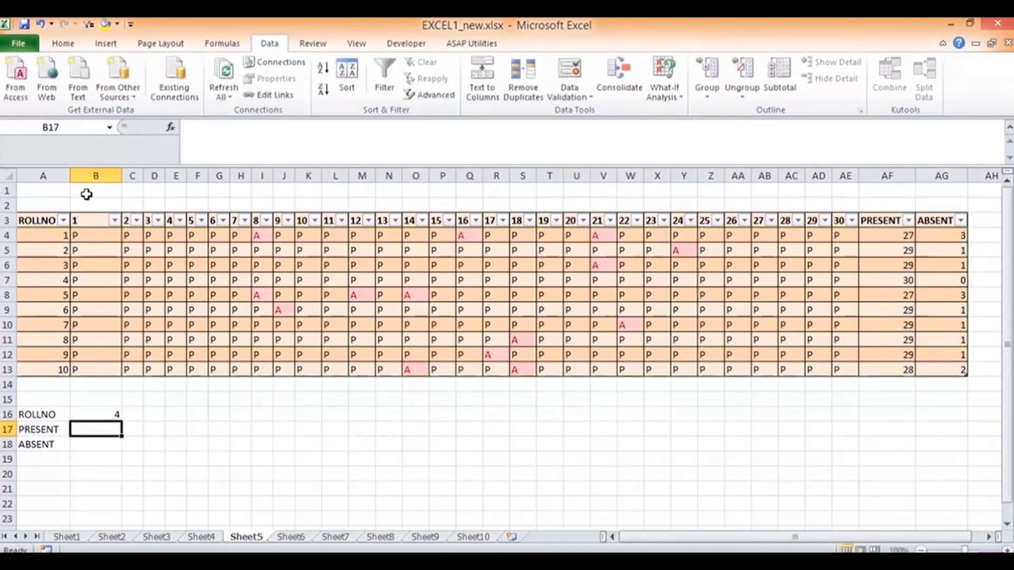
# Step: Enter 1 in A2, directly above the ROLLNO header
pyautogui.click(43, 204)
pyautogui.write('1')
pyautogui.press('Return')
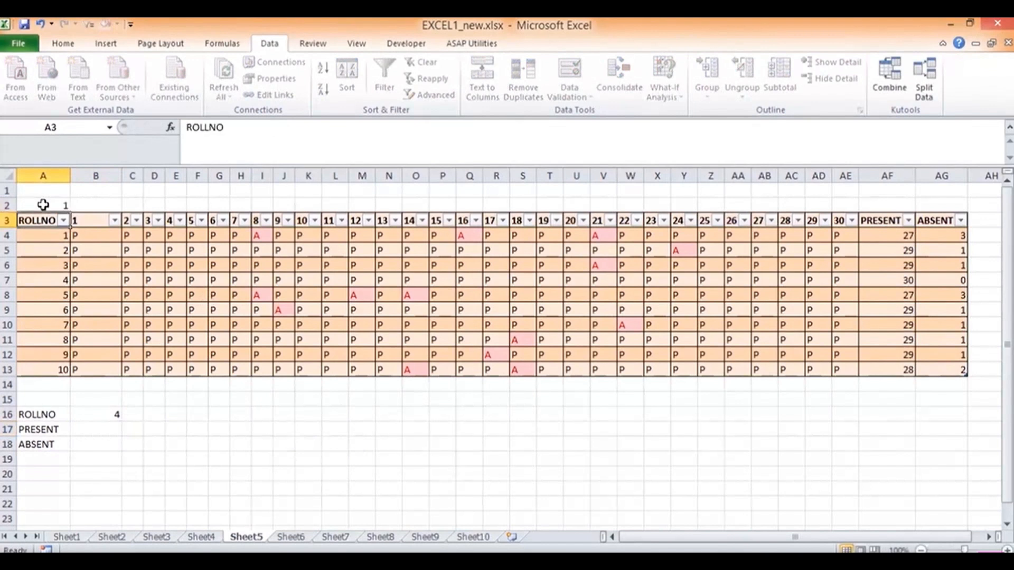
# Step: Fill a linear series along row 2 from A2 with step 1 and stop value 10, and extend it to AG2 above ABSENT
pyautogui.click(43, 205)
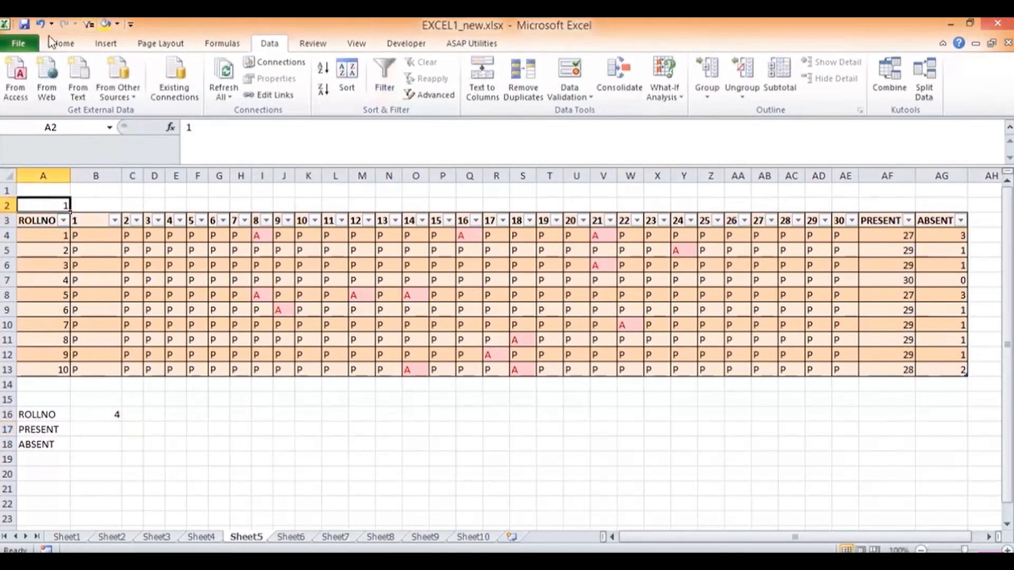
pyautogui.click(73, 43)
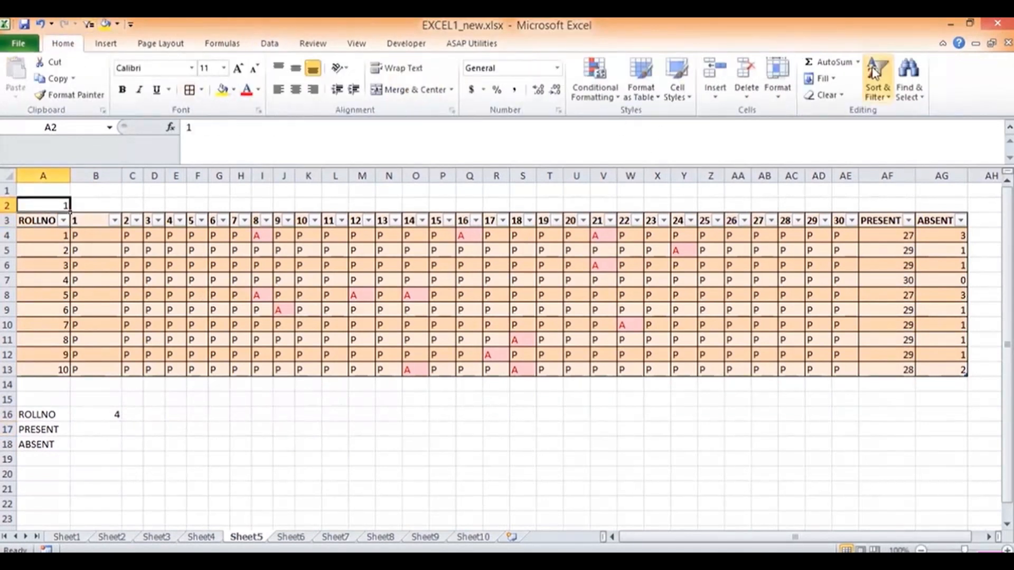
pyautogui.click(839, 80)
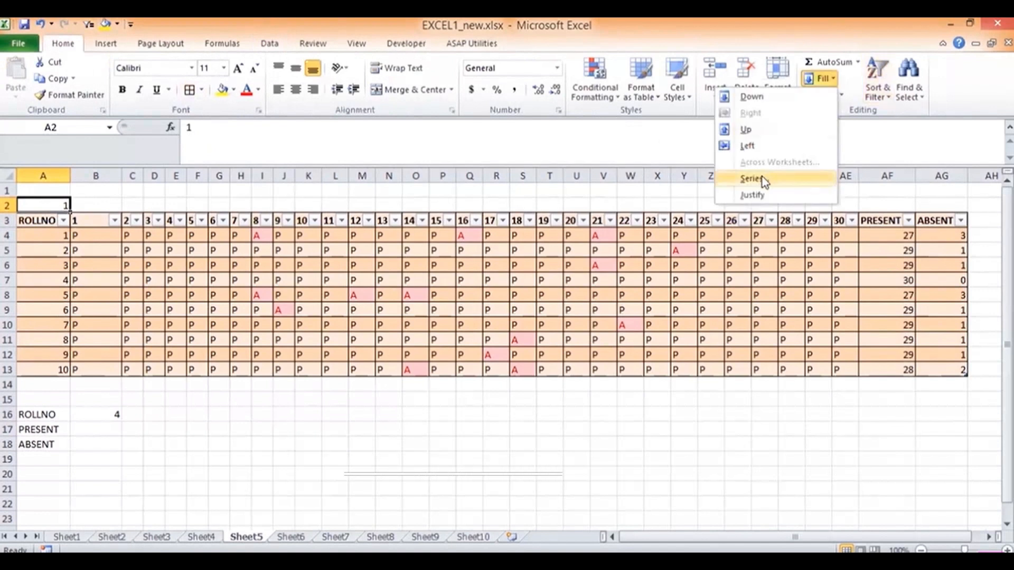
pyautogui.click(765, 177)
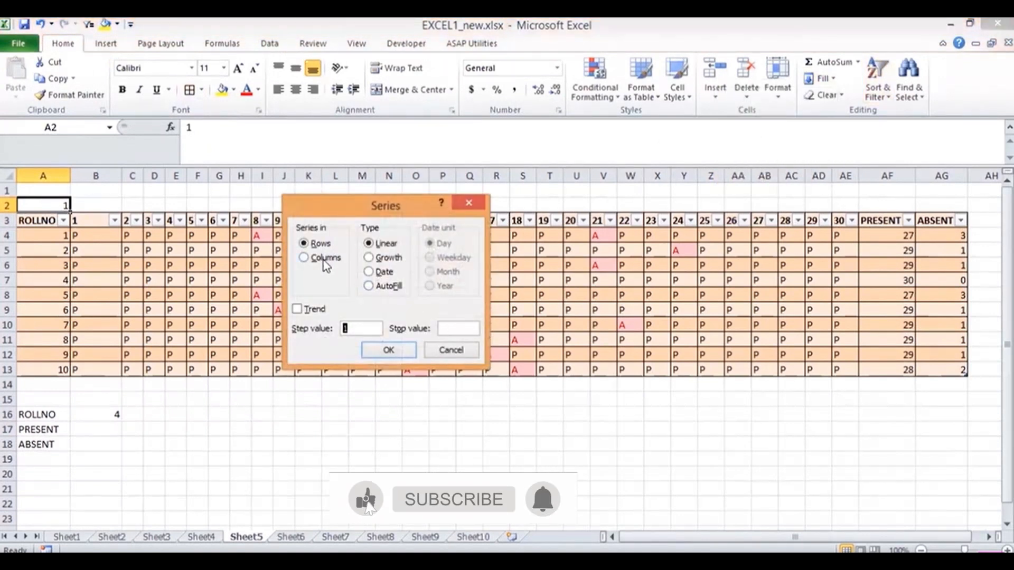
pyautogui.click(445, 329)
pyautogui.write('10')
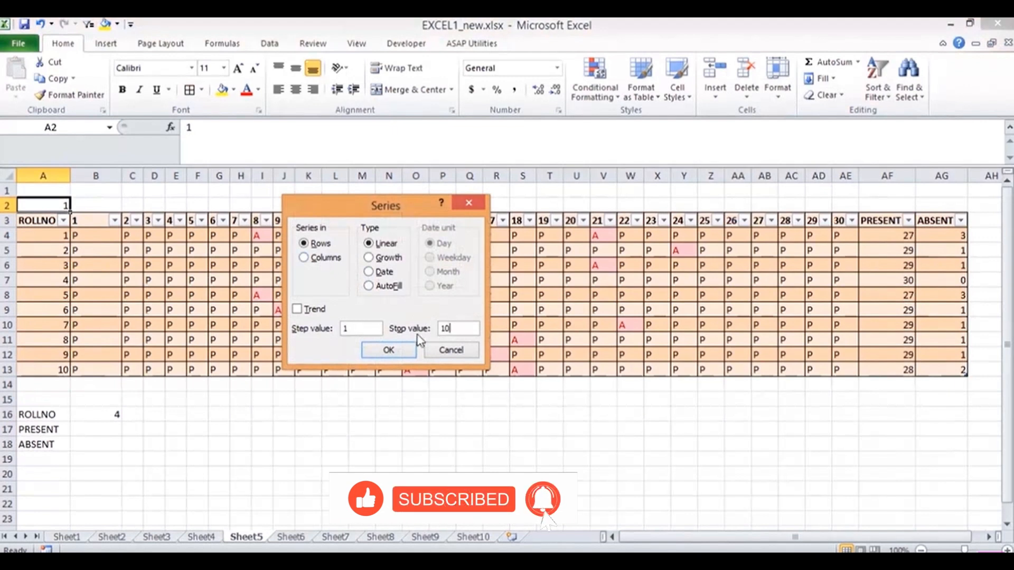
pyautogui.click(388, 349)
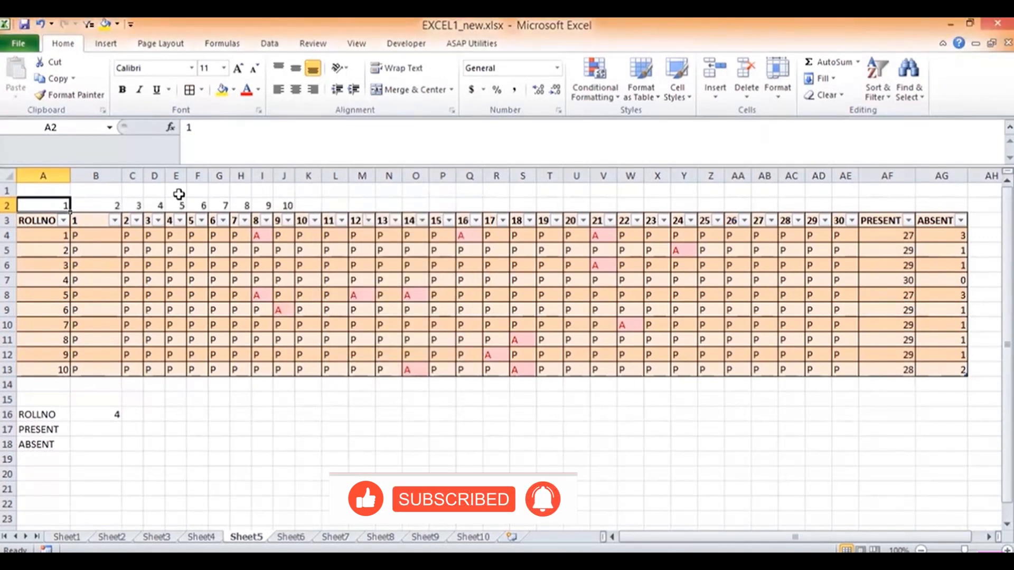
pyautogui.moveTo(270, 204); pyautogui.dragTo(956, 206)
pyautogui.click(889, 204)
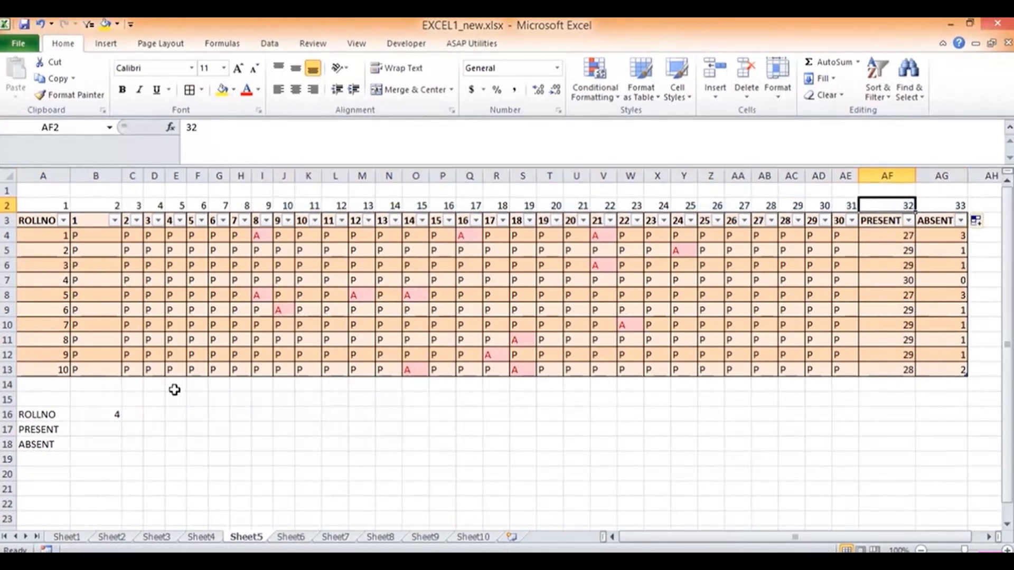
# Step: Start a VLOOKUP formula in B17 beside PRESENT, with B16 as lookup value and the attendance data, Table3, as table array
pyautogui.click(98, 429)
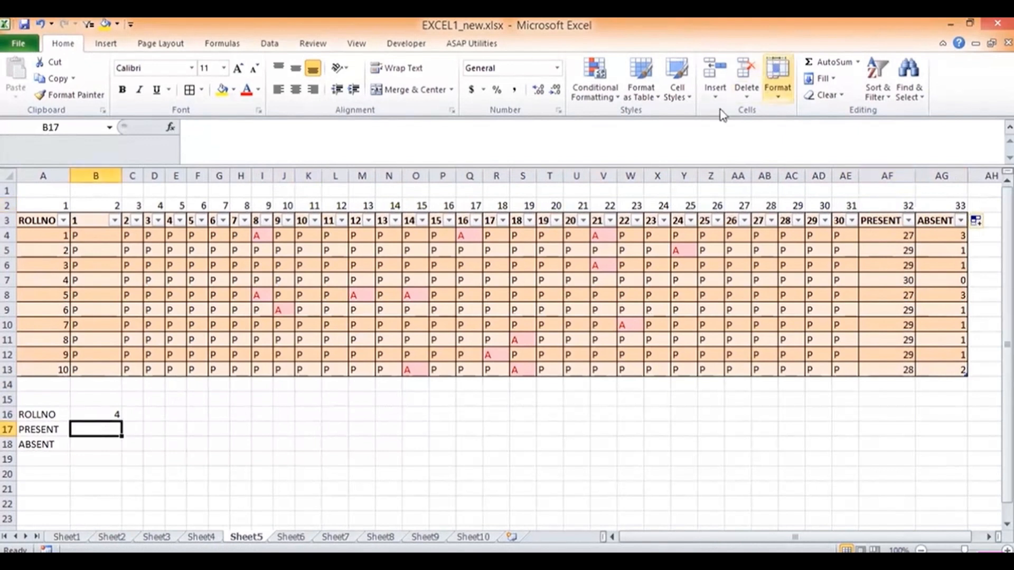
pyautogui.write('=VLOO')
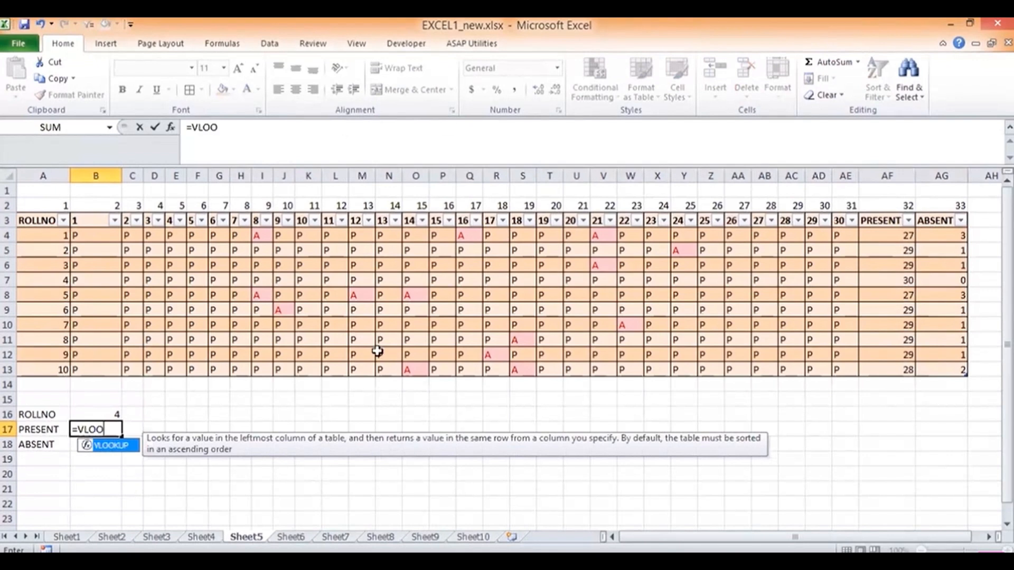
pyautogui.doubleClick(108, 448)
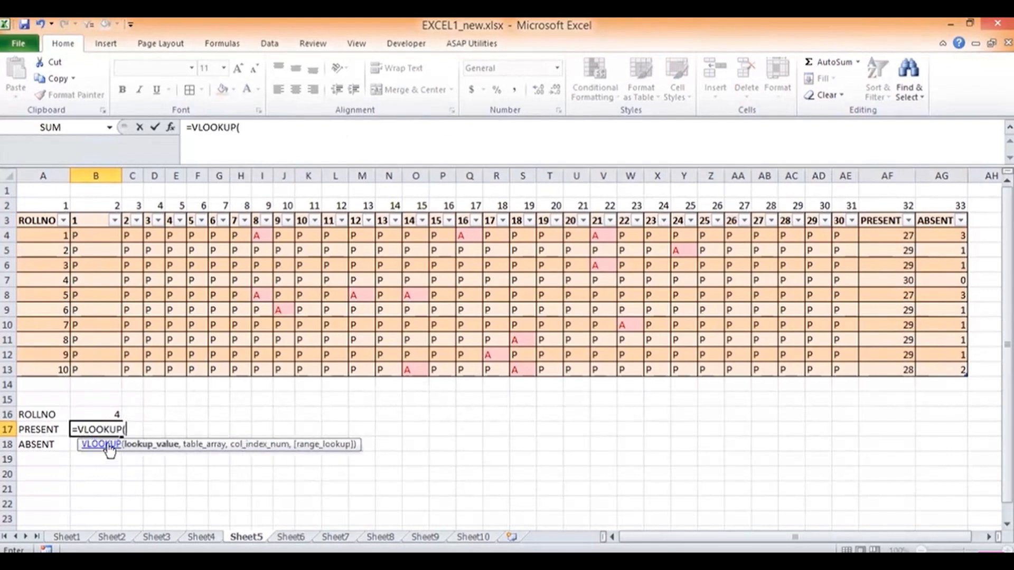
pyautogui.click(104, 417)
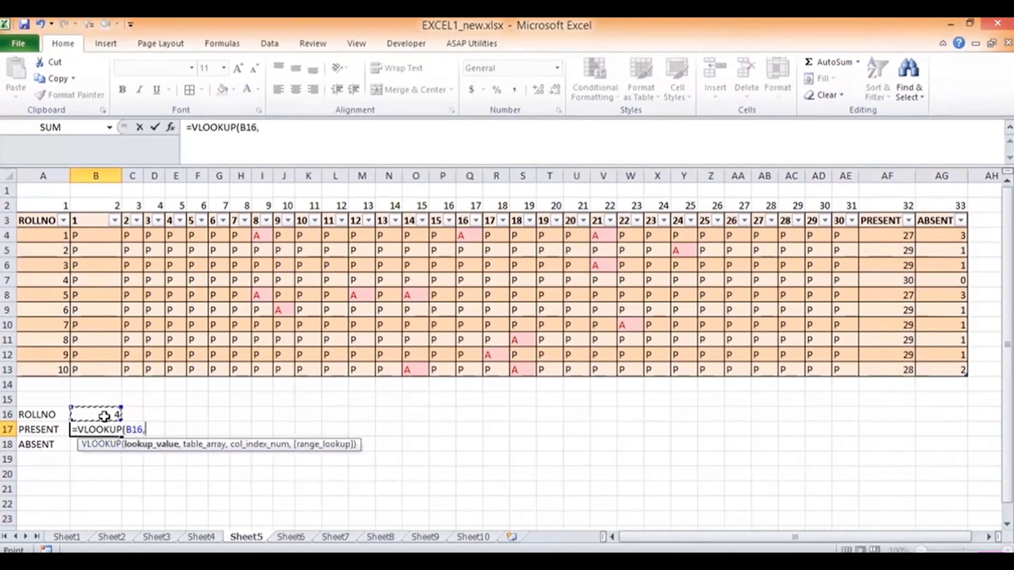
pyautogui.write(',')
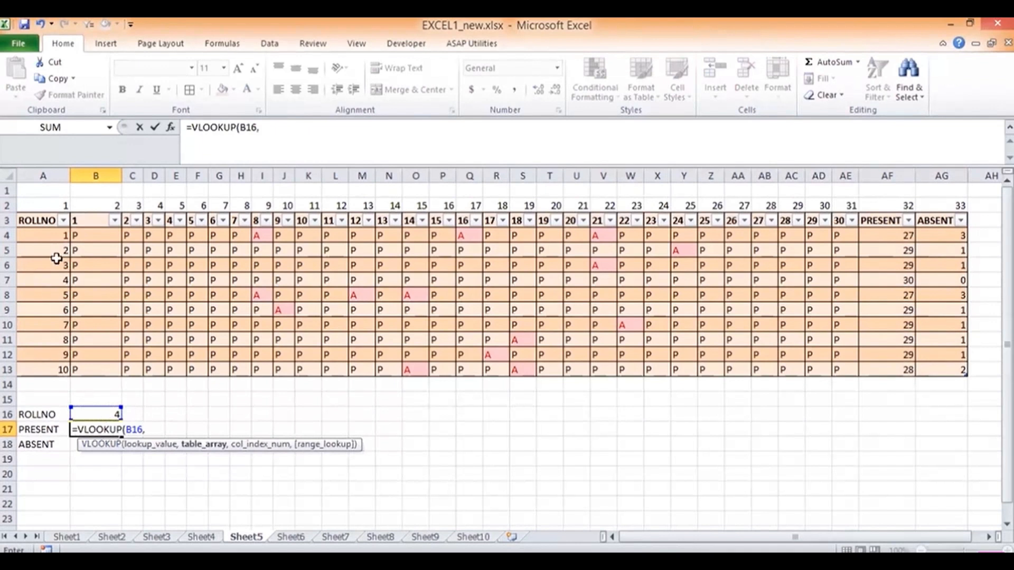
pyautogui.moveTo(45, 235); pyautogui.dragTo(179, 280)
pyautogui.moveTo(384, 327); pyautogui.dragTo(942, 364)
pyautogui.write(',')
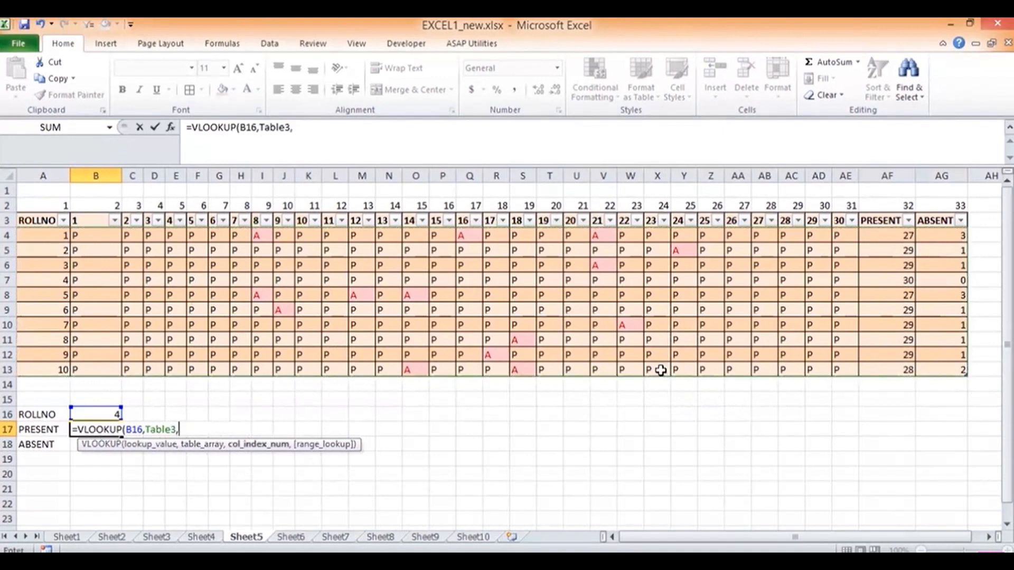
# Step: Complete the B17 formula with column index 32 and FALSE for an exact match
pyautogui.write('32,')
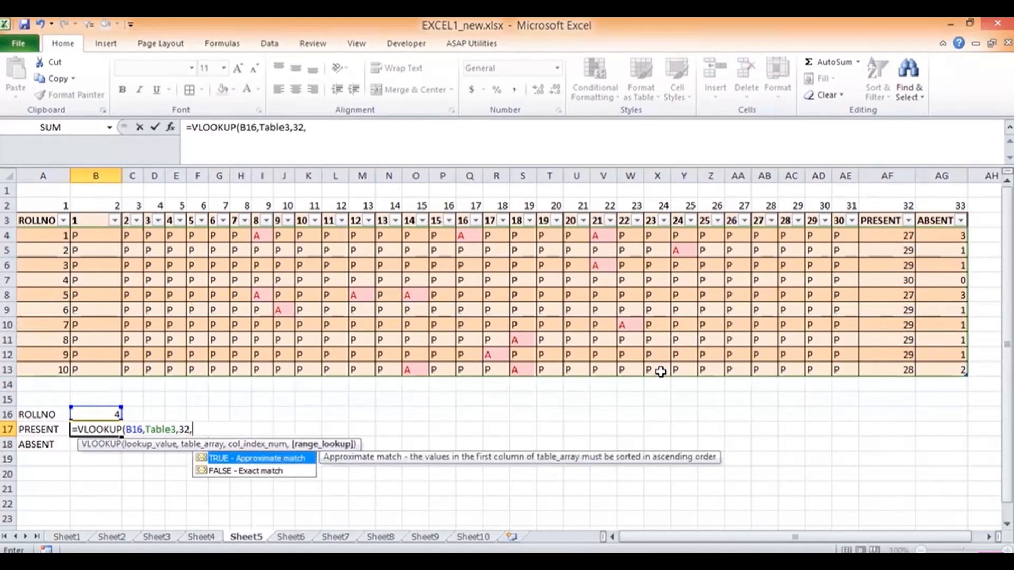
pyautogui.doubleClick(294, 468)
pyautogui.press('Return')
pyautogui.press('Up')
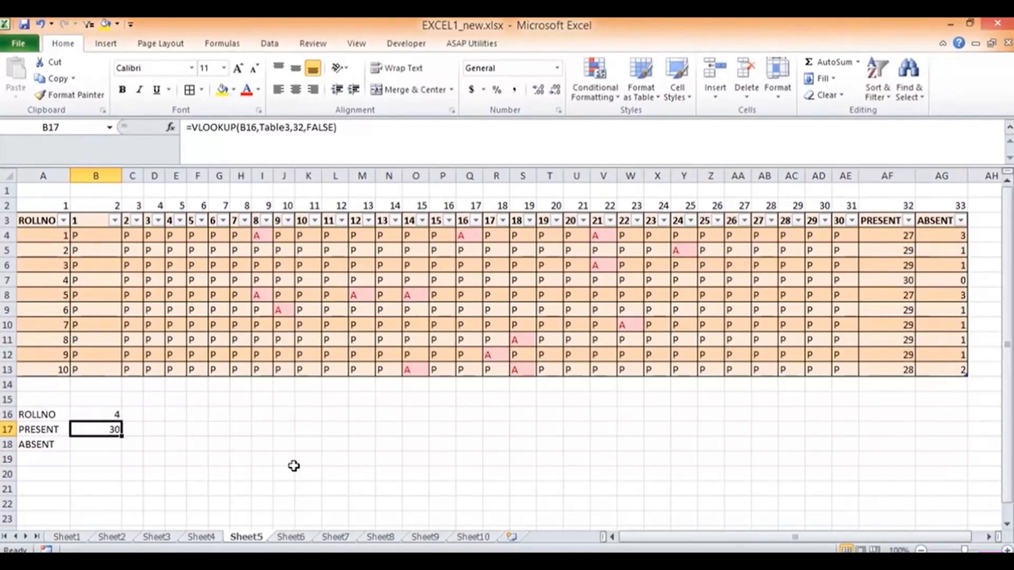
pyautogui.press('Down')
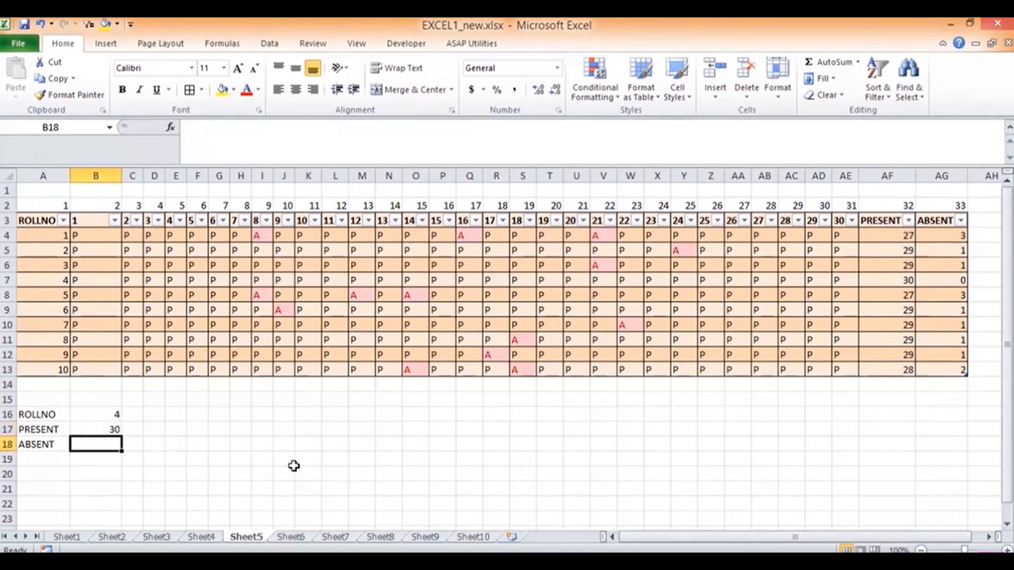
pyautogui.press('Up')
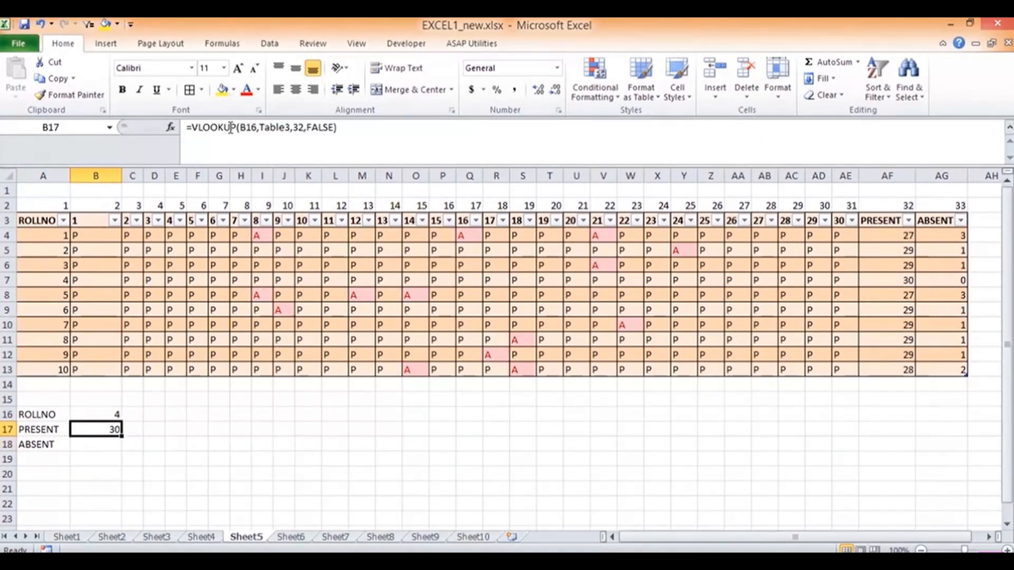
# Step: Start a VLOOKUP formula in B18 beside ABSENT, with B16 as lookup value and the whole table including headers, Table3[#All], as table array
pyautogui.click(110, 448)
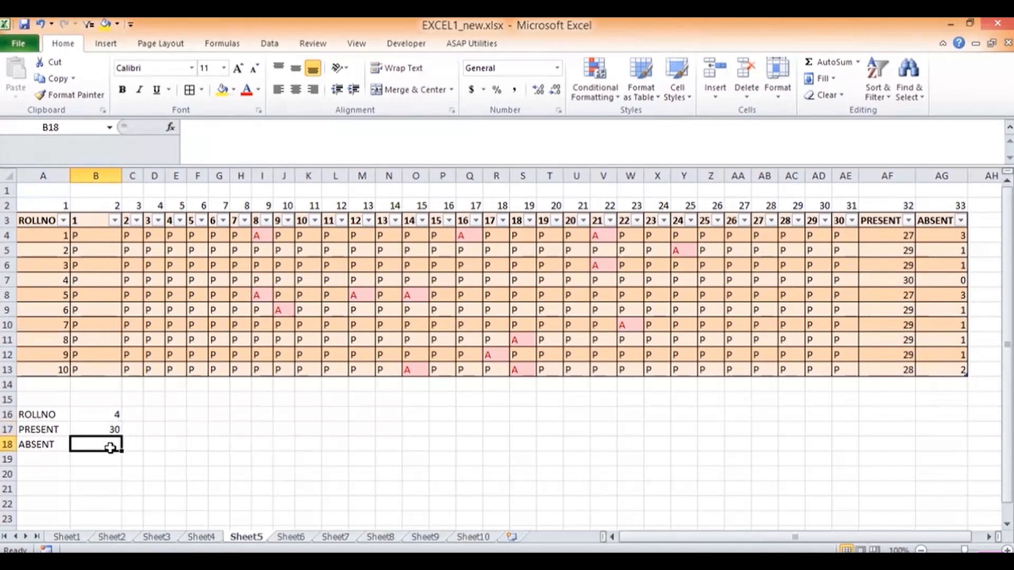
pyautogui.write('=VLO')
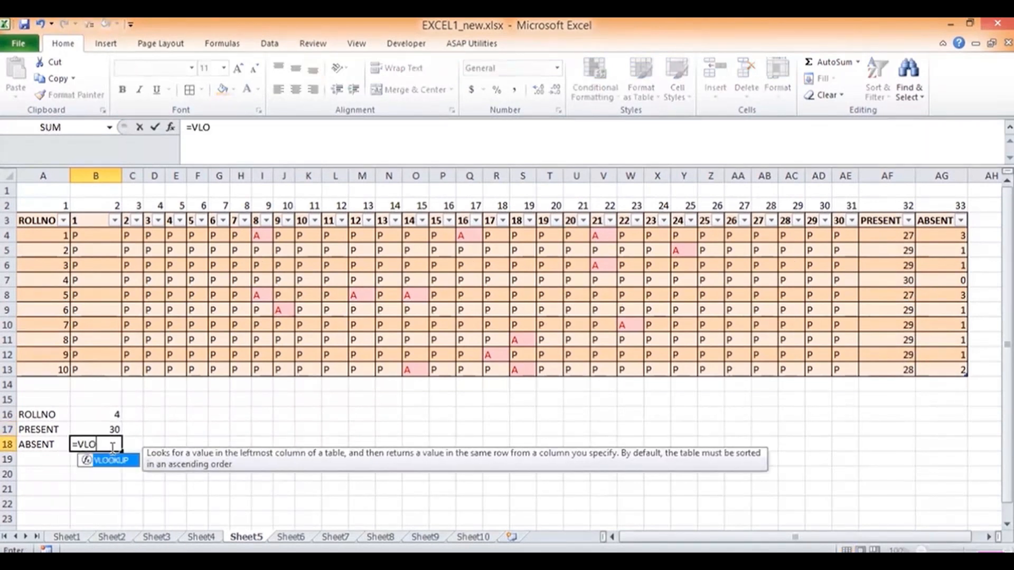
pyautogui.doubleClick(109, 462)
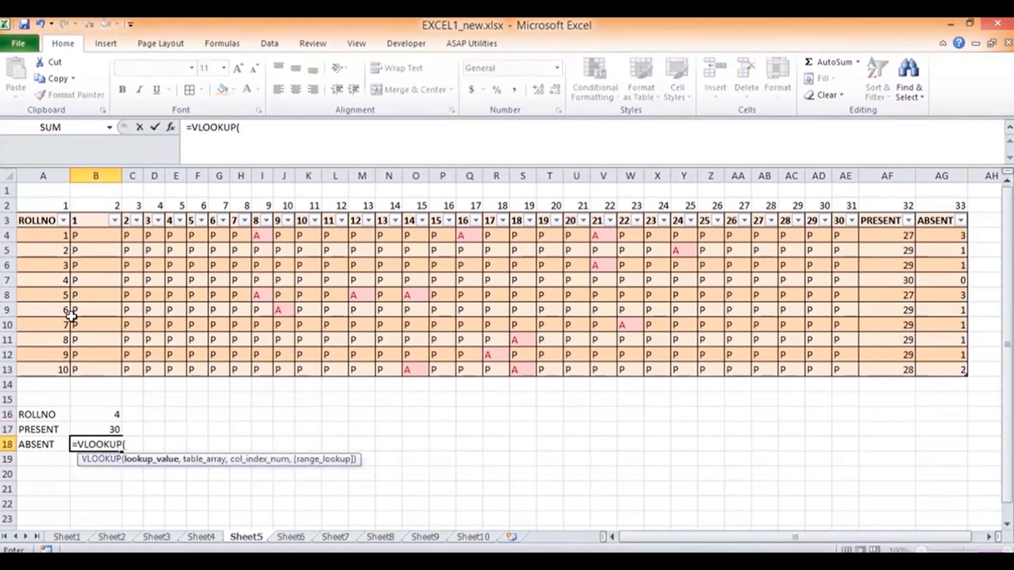
pyautogui.click(102, 413)
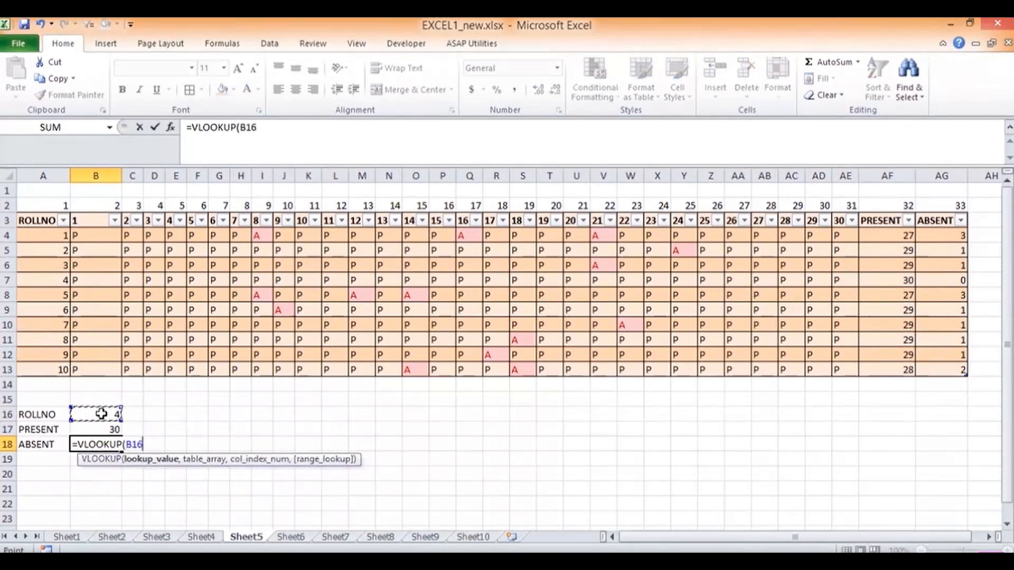
pyautogui.write(',')
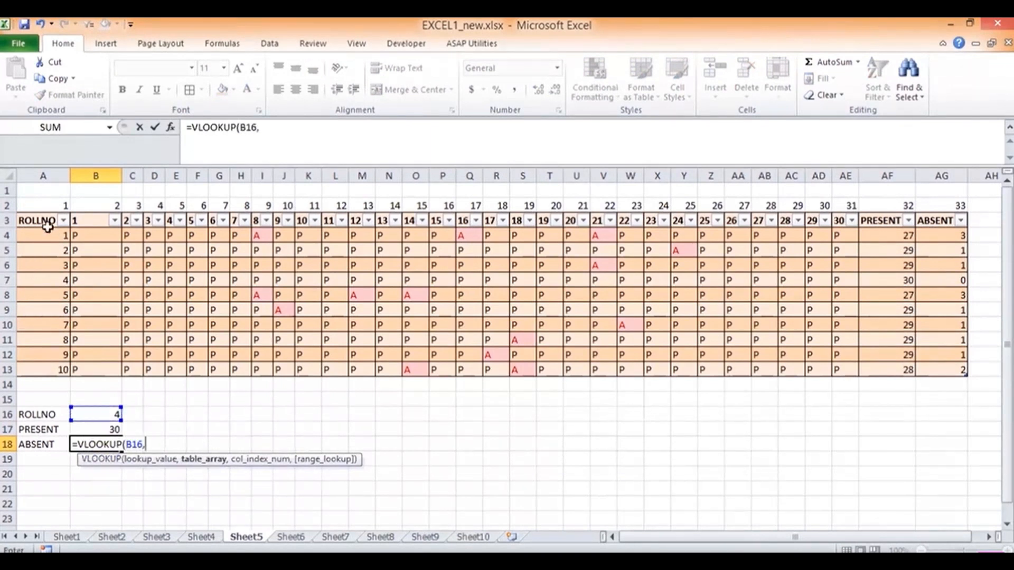
pyautogui.moveTo(50, 221); pyautogui.dragTo(53, 236)
pyautogui.moveTo(316, 284); pyautogui.dragTo(950, 373)
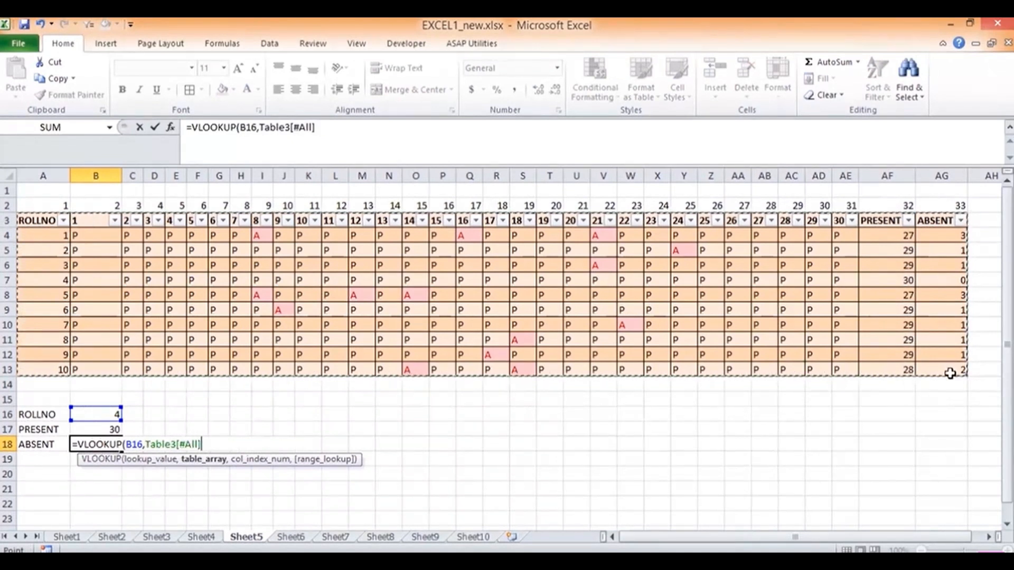
# Step: Complete the B18 formula beside ABSENT with column index 33 and FALSE for an exact match
pyautogui.write(',33')
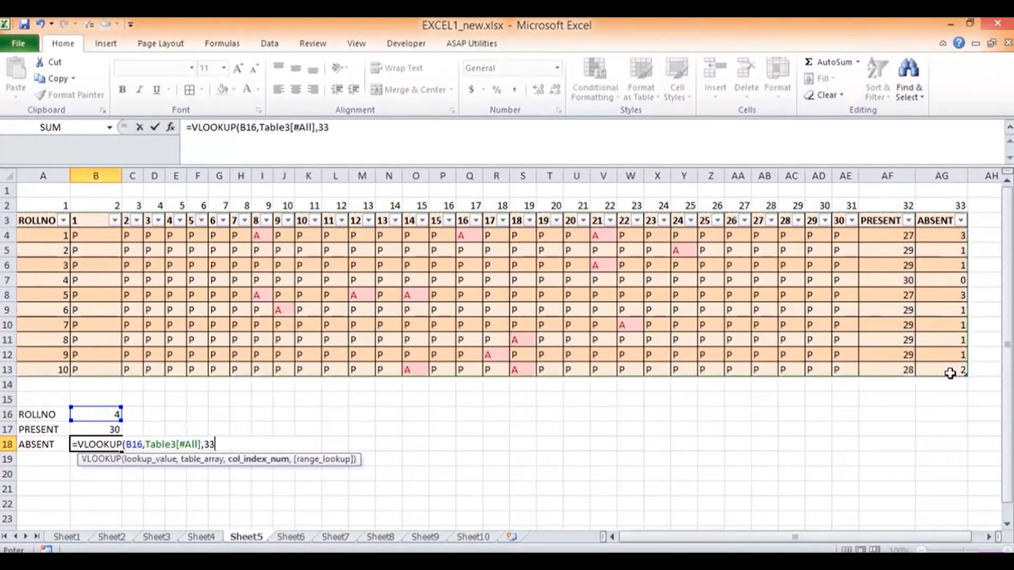
pyautogui.write(',')
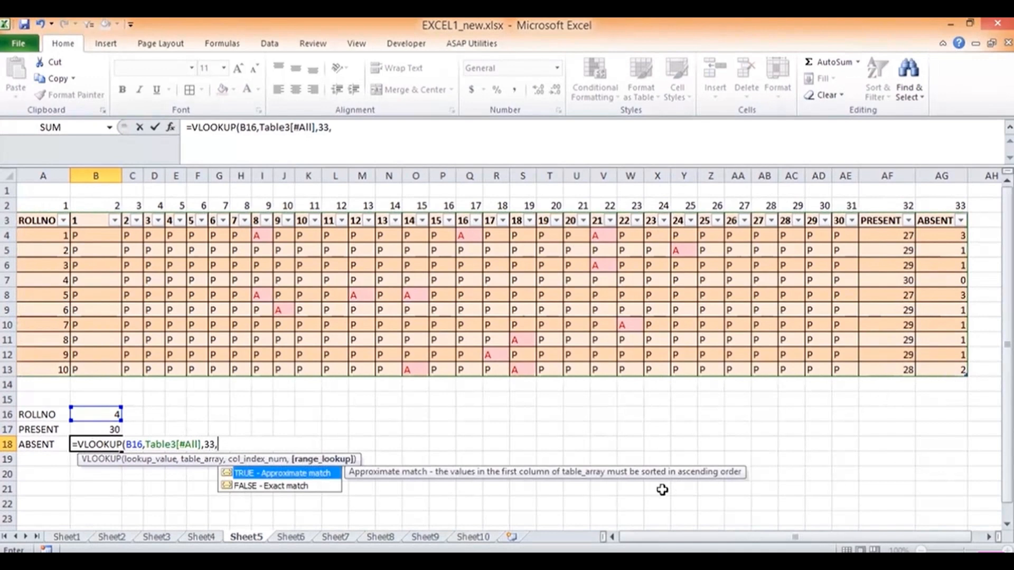
pyautogui.doubleClick(325, 486)
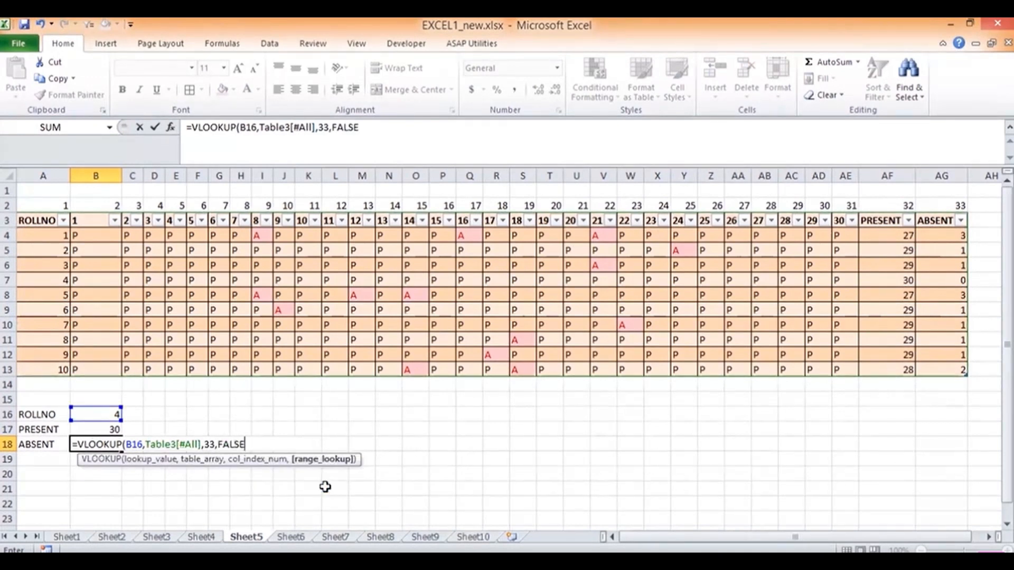
pyautogui.press('Return')
pyautogui.press('Up')
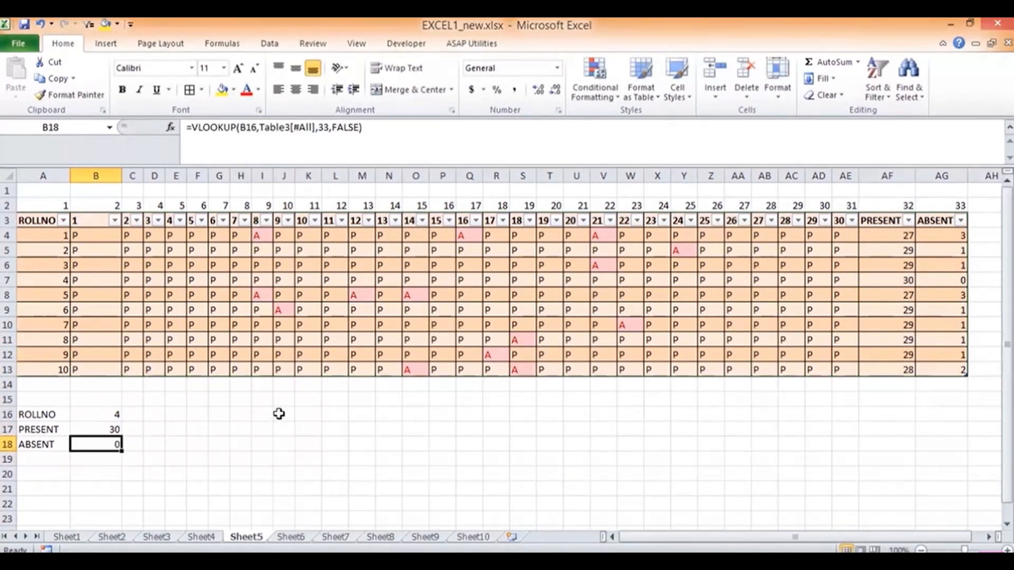
# Step: Choose roll number 7 from the dropdown in B16 and check the PRESENT and ABSENT formulas in B17 and B18
pyautogui.click(97, 408)
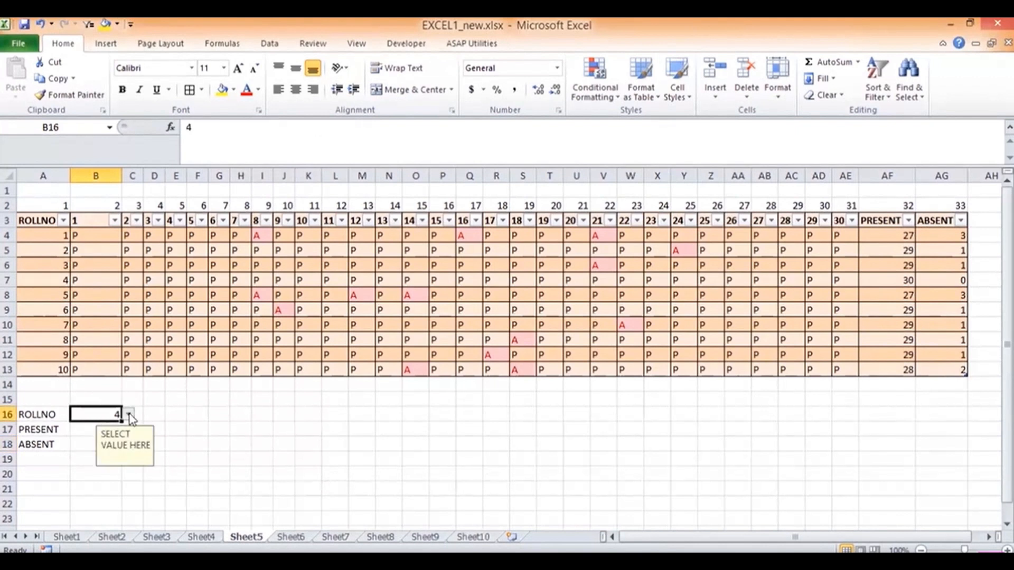
pyautogui.click(128, 413)
pyautogui.click(92, 467)
pyautogui.click(153, 414)
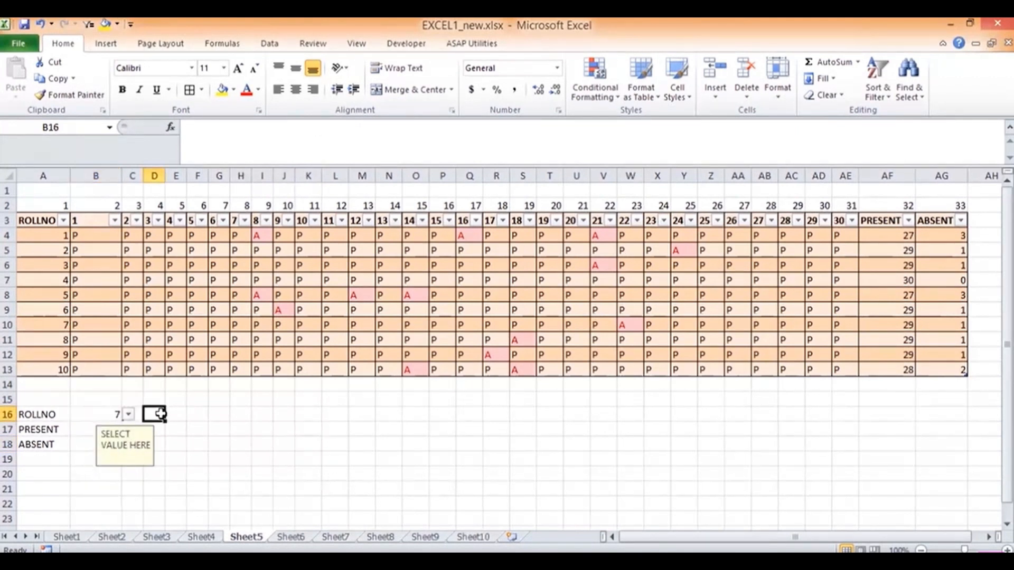
pyautogui.click(86, 430)
pyautogui.click(86, 444)
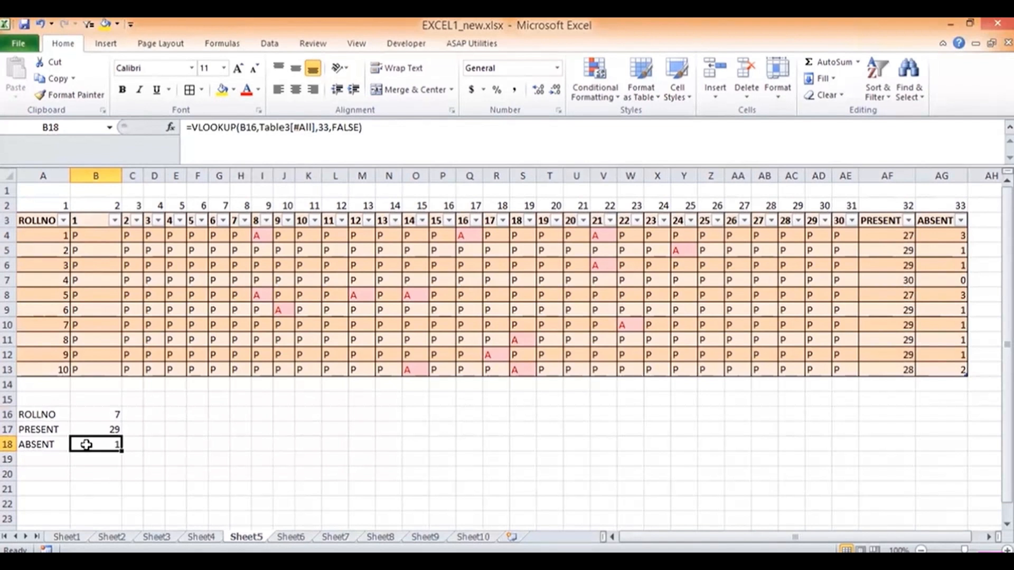
# Step: Choose roll number 10 from the B16 dropdown and check the PRESENT and ABSENT results beneath it
pyautogui.press('Up')
pyautogui.press('Up')
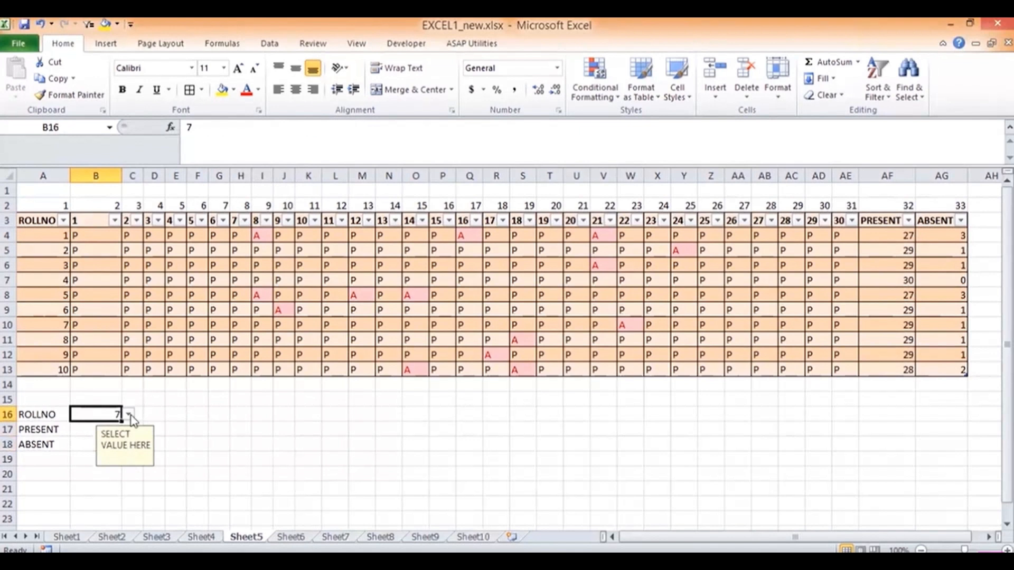
pyautogui.click(129, 415)
pyautogui.click(82, 496)
pyautogui.click(187, 429)
pyautogui.press('Left')
pyautogui.press('Left')
pyautogui.press('Left')
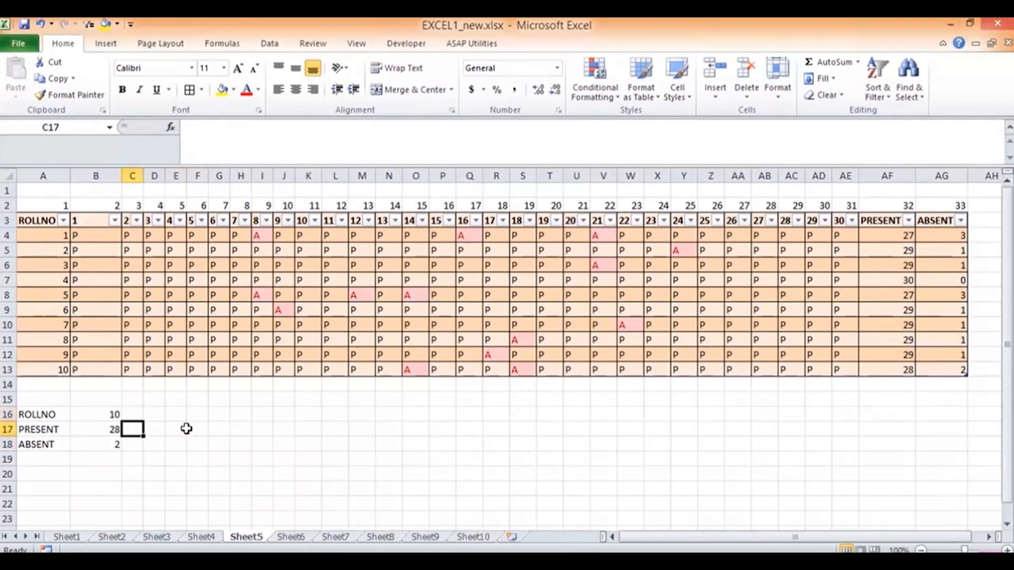
pyautogui.press('Left')
pyautogui.press('Down')
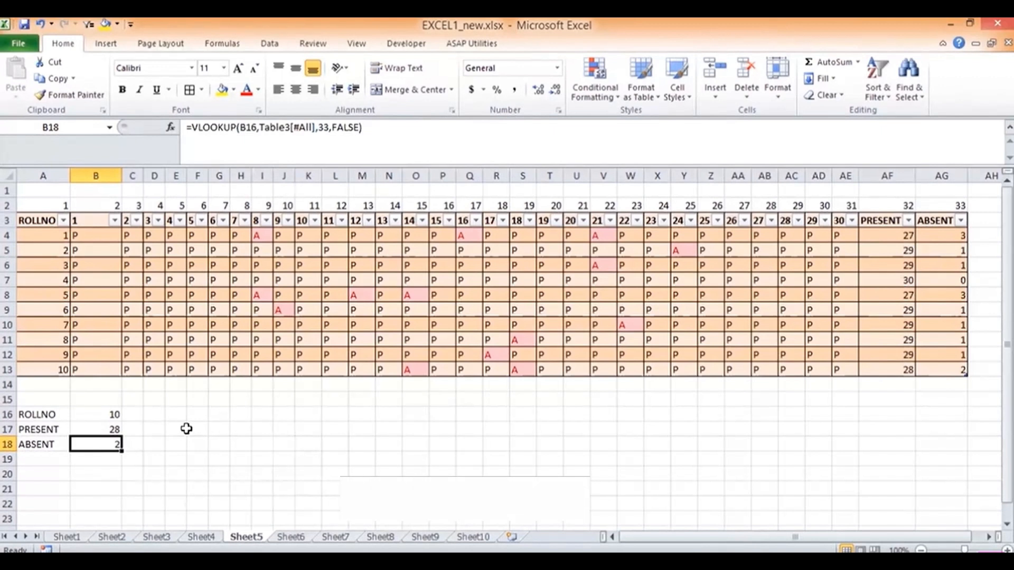
# Step: Remove the list restriction from B16 by setting its data validation to allow any value
pyautogui.press('Up')
pyautogui.press('Up')
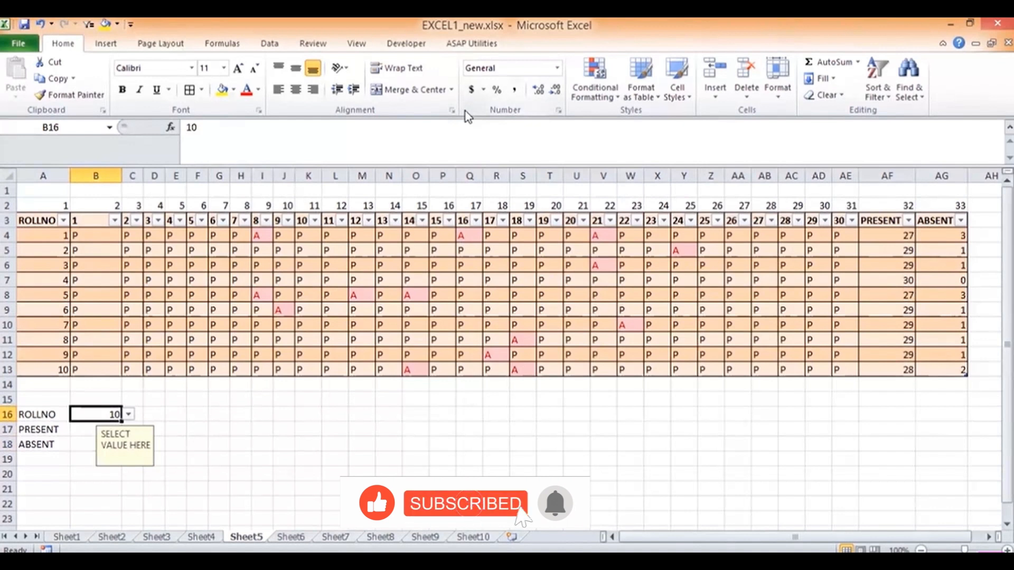
pyautogui.click(267, 46)
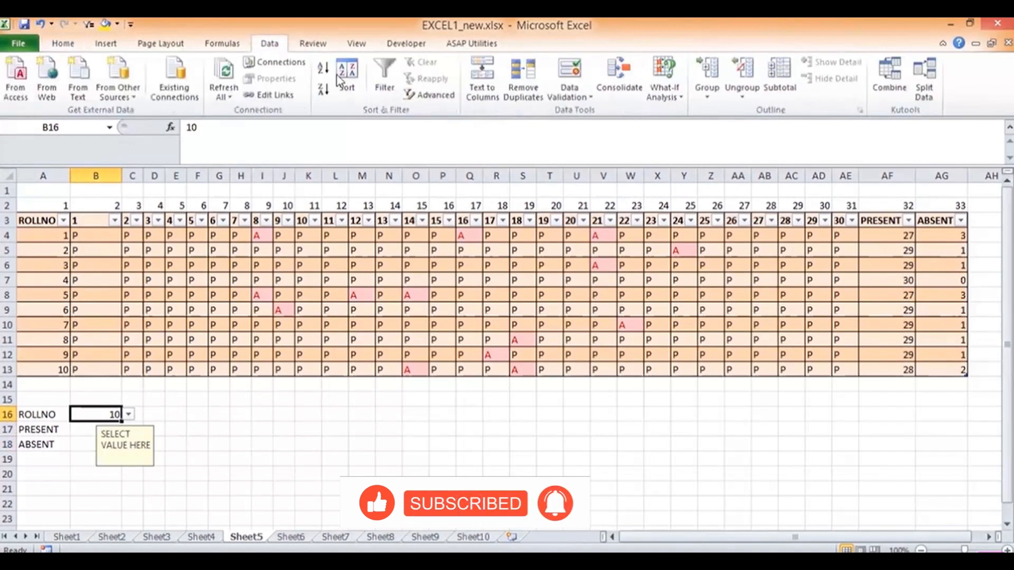
pyautogui.click(568, 97)
pyautogui.click(528, 113)
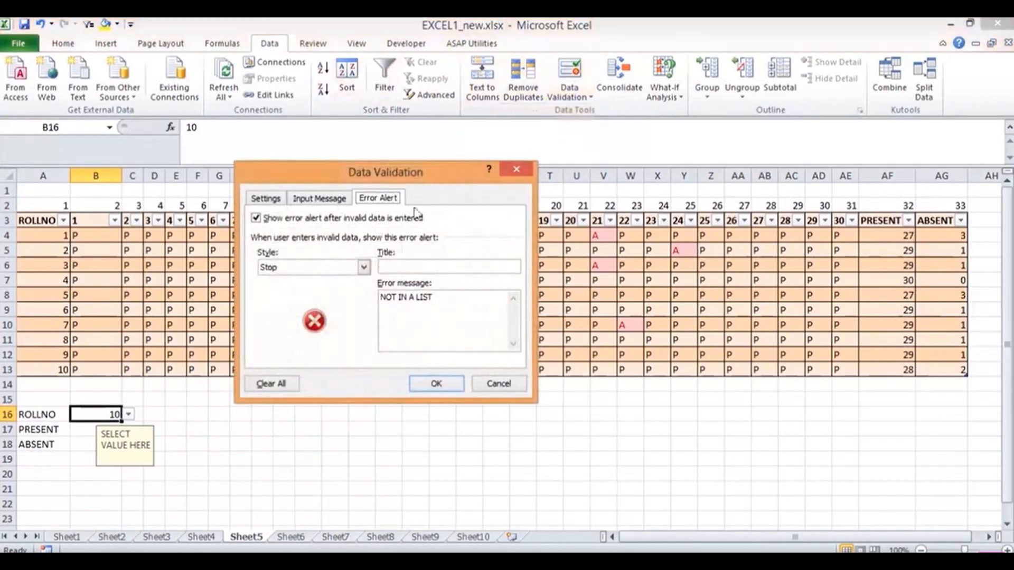
pyautogui.click(262, 201)
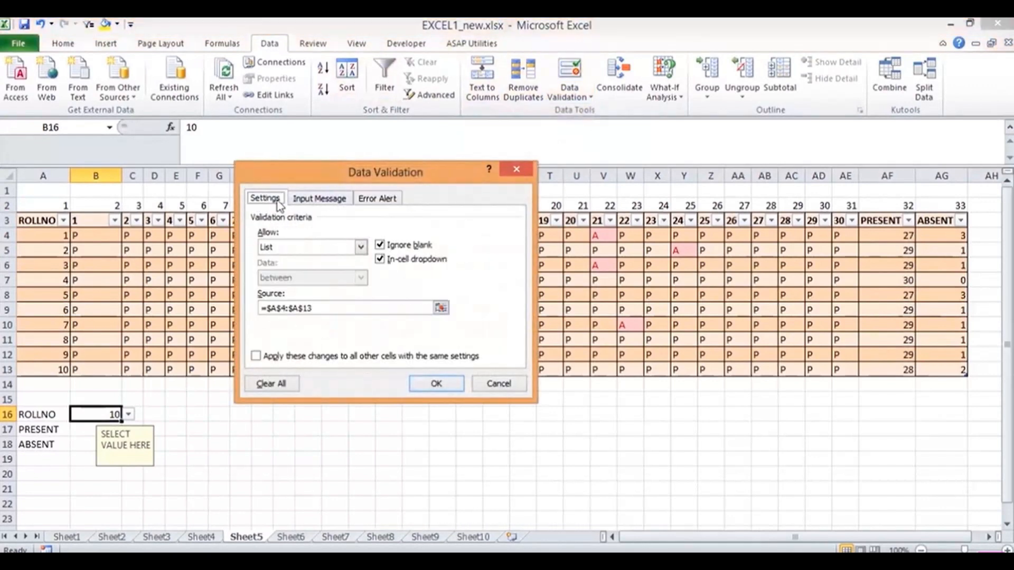
pyautogui.click(315, 249)
pyautogui.click(299, 261)
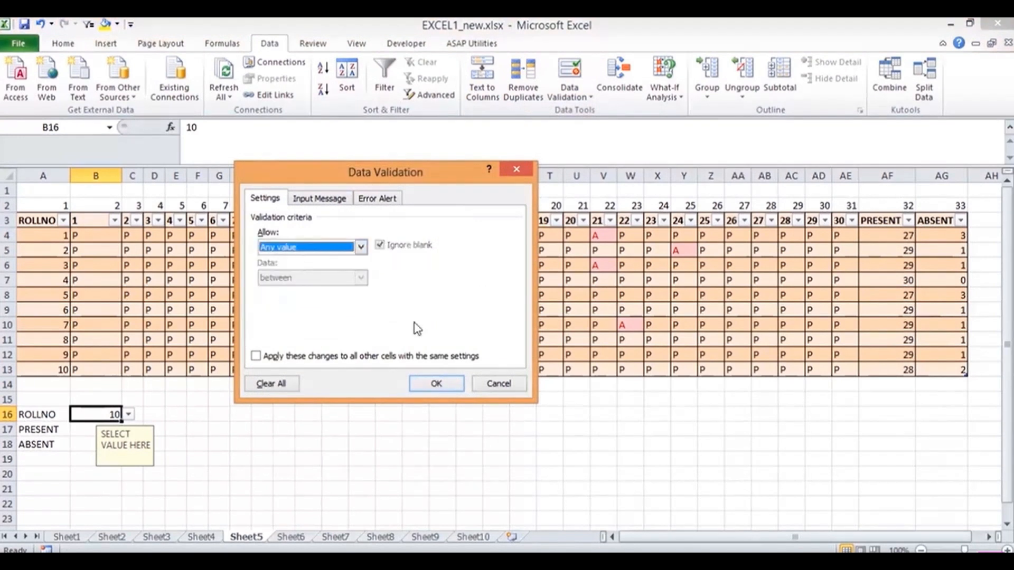
pyautogui.click(441, 384)
# Step: Review the lookup results in B17 and B18, and enter roll number 6 directly in B16
pyautogui.click(89, 424)
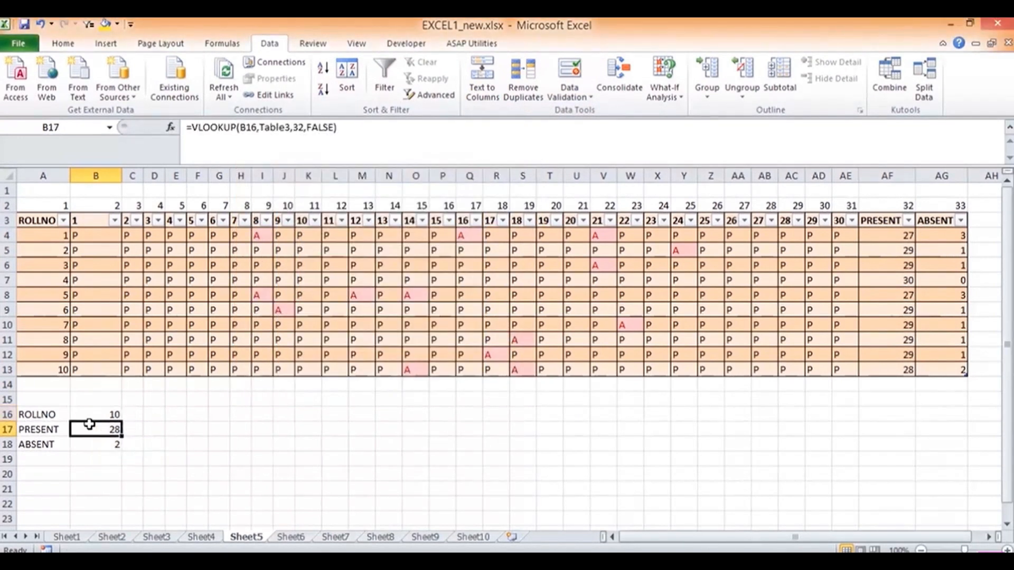
pyautogui.press('Down')
pyautogui.press('Up')
pyautogui.press('Up')
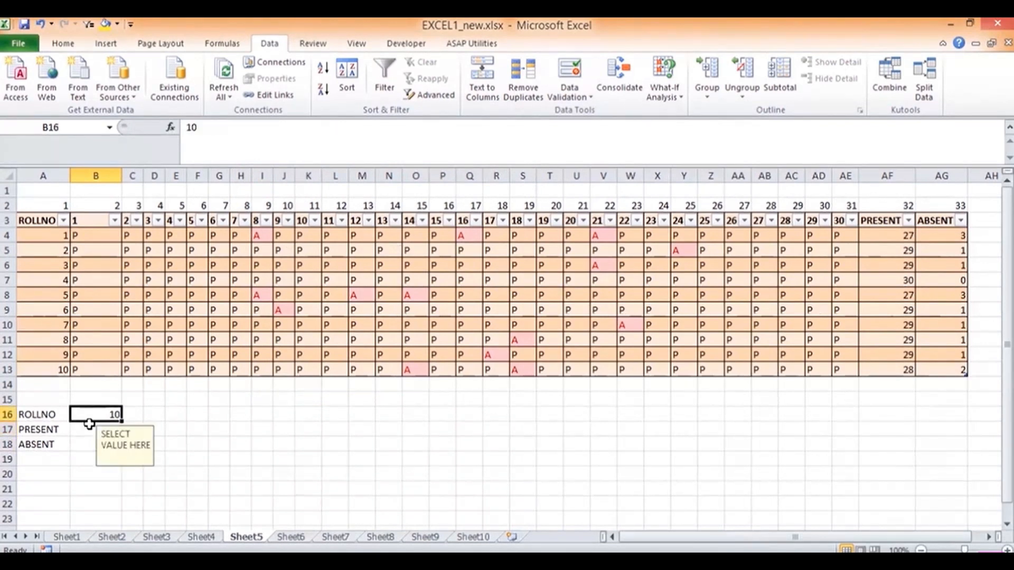
pyautogui.write('6')
pyautogui.press('Return')
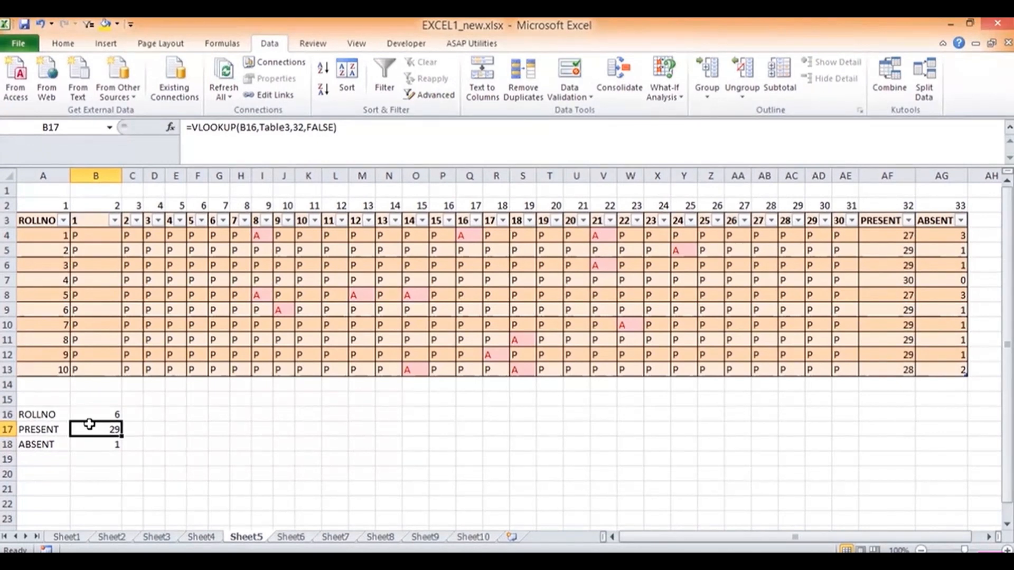
# Step: On Sheet3, examine the IF and nested IF formulas in row 3 and the neighbouring Days and TEXT cells
pyautogui.click(148, 536)
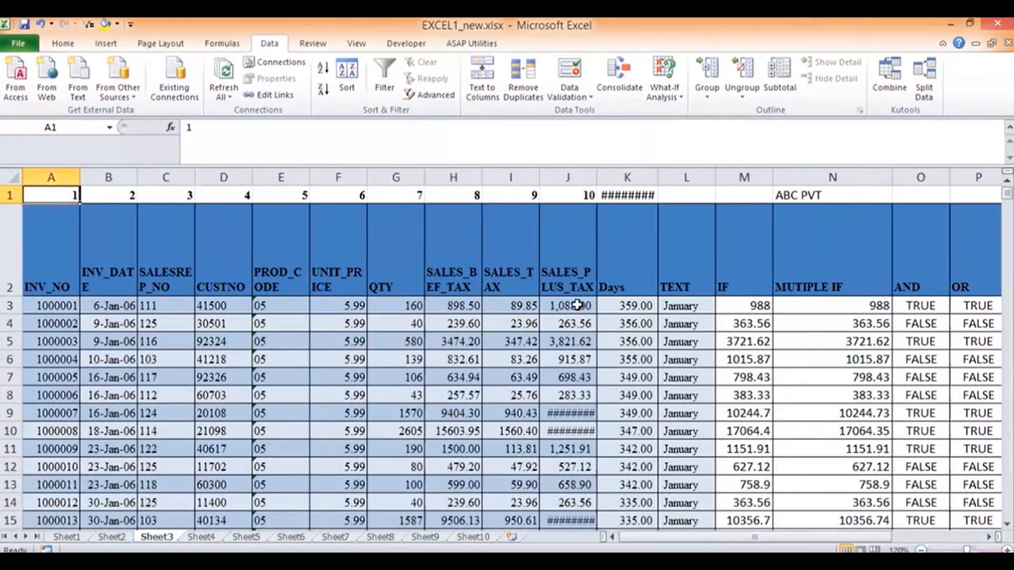
pyautogui.click(742, 306)
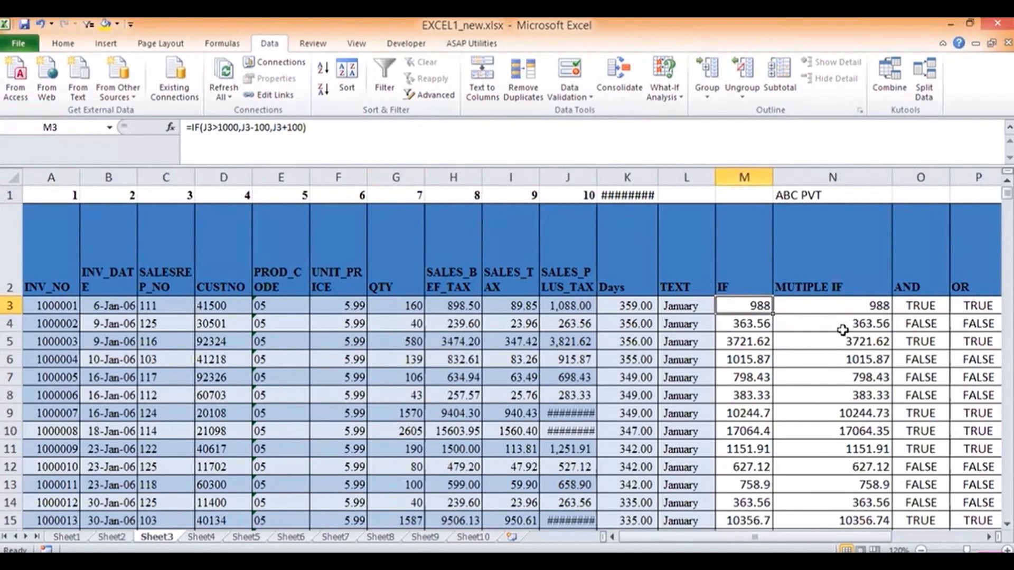
pyautogui.click(843, 306)
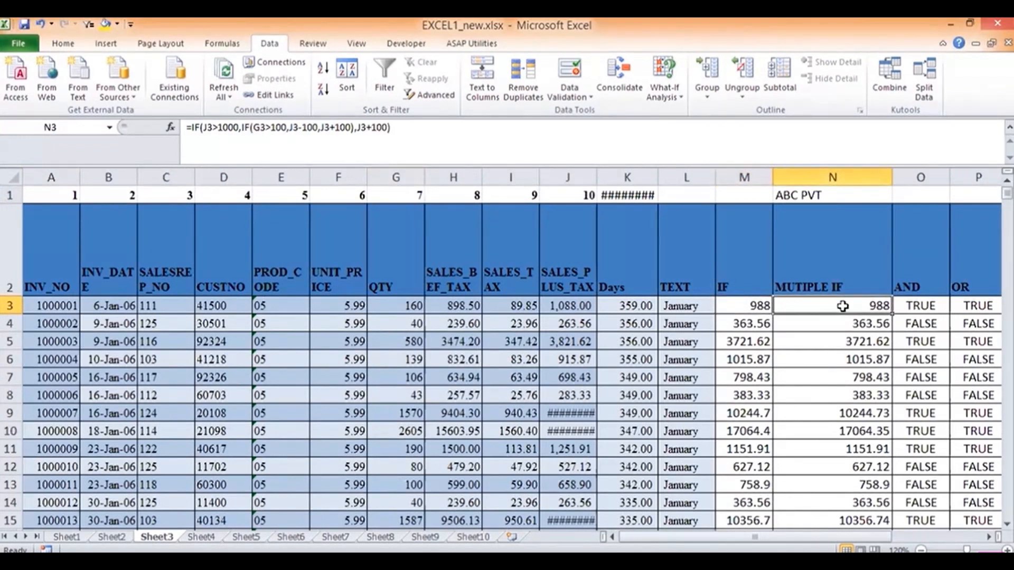
pyautogui.press('Left')
pyautogui.press('Left')
pyautogui.press('Left')
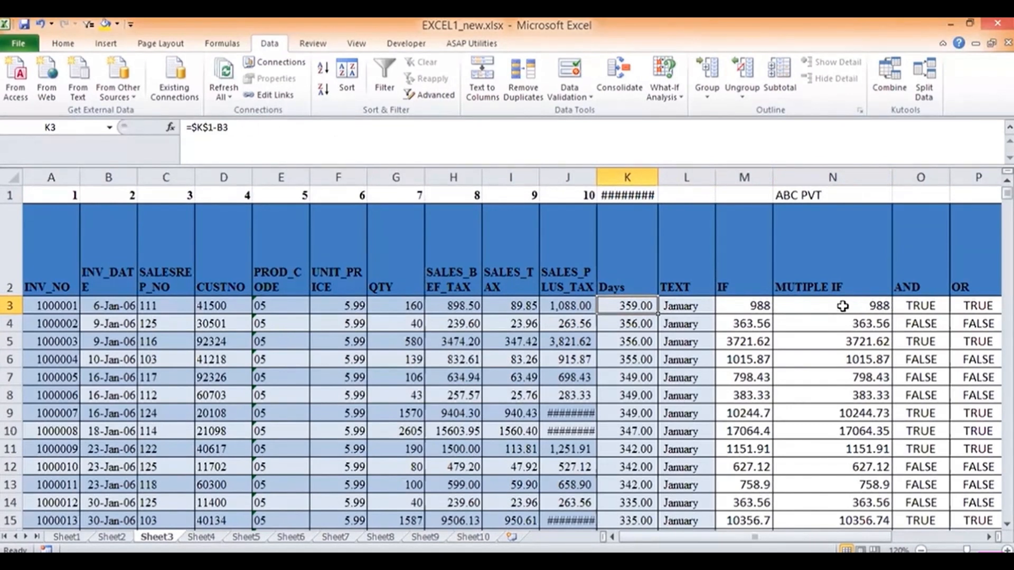
pyautogui.press('Left')
pyautogui.press('Right')
pyautogui.press('Right')
pyautogui.press('Right')
pyautogui.press('Right')
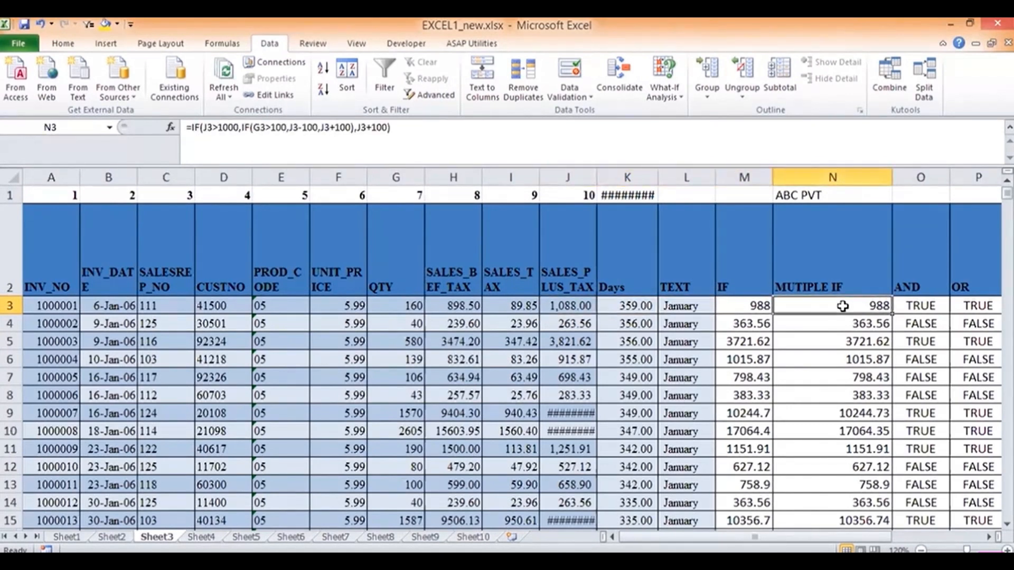
# Step: On Sheet4, examine the aging report's SUMIF formula for 0-30 Days in B6
pyautogui.click(201, 536)
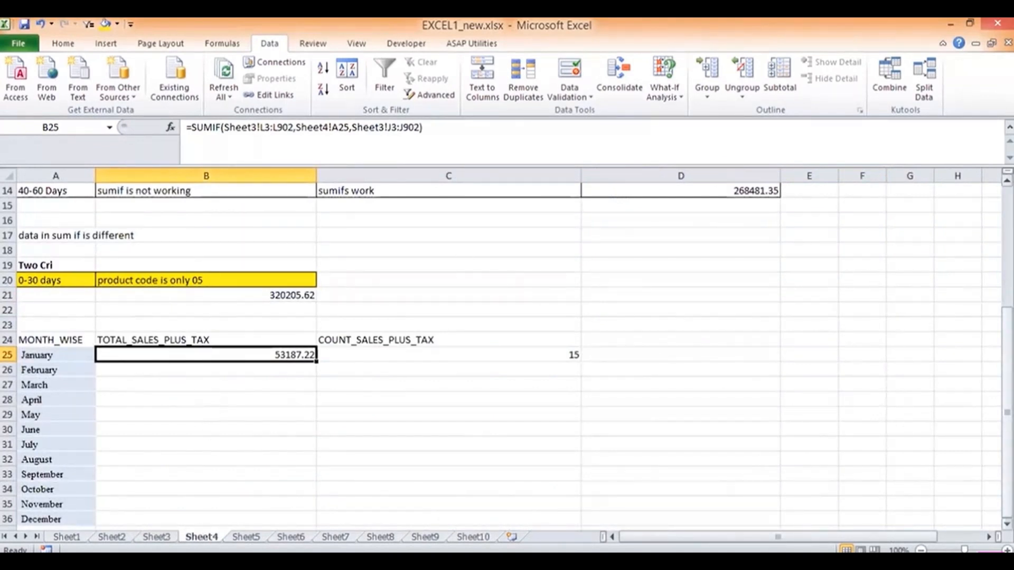
pyautogui.moveTo(1007, 417); pyautogui.dragTo(1007, 296)
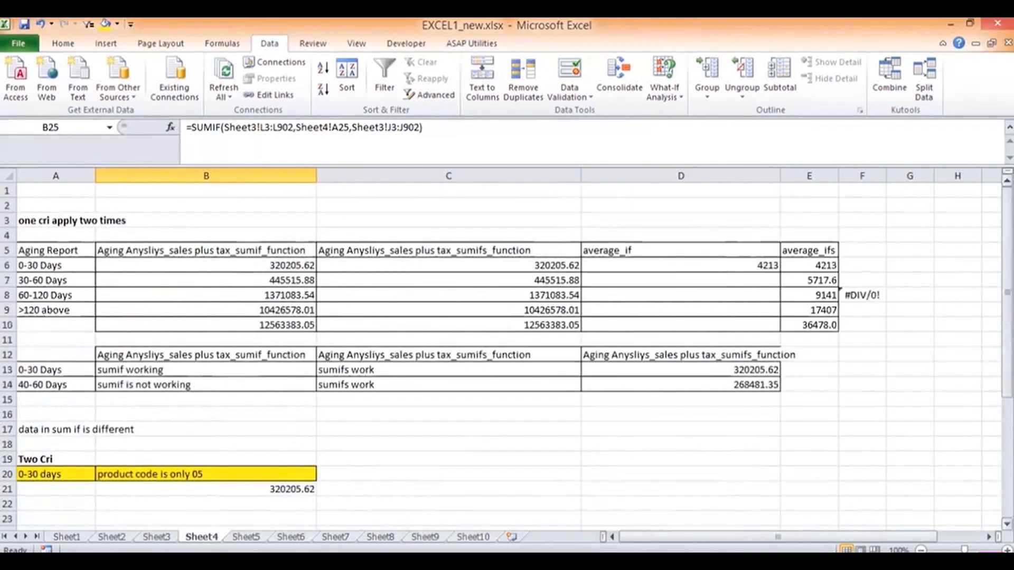
pyautogui.click(256, 260)
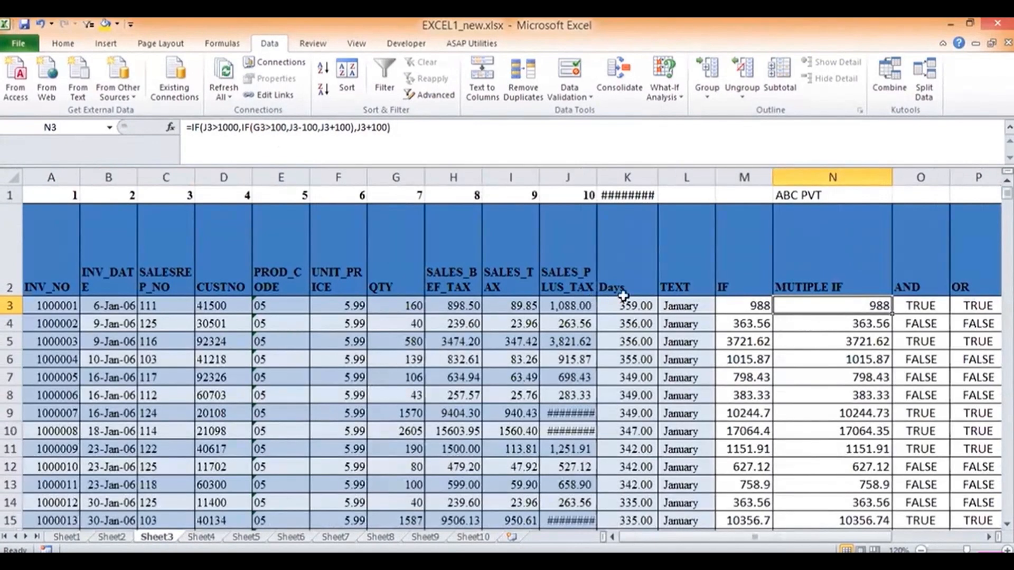
# Step: Define the workbook-scope name SALES_PLUS_TAX for Sheet3's range J3:J902
pyautogui.click(573, 307)
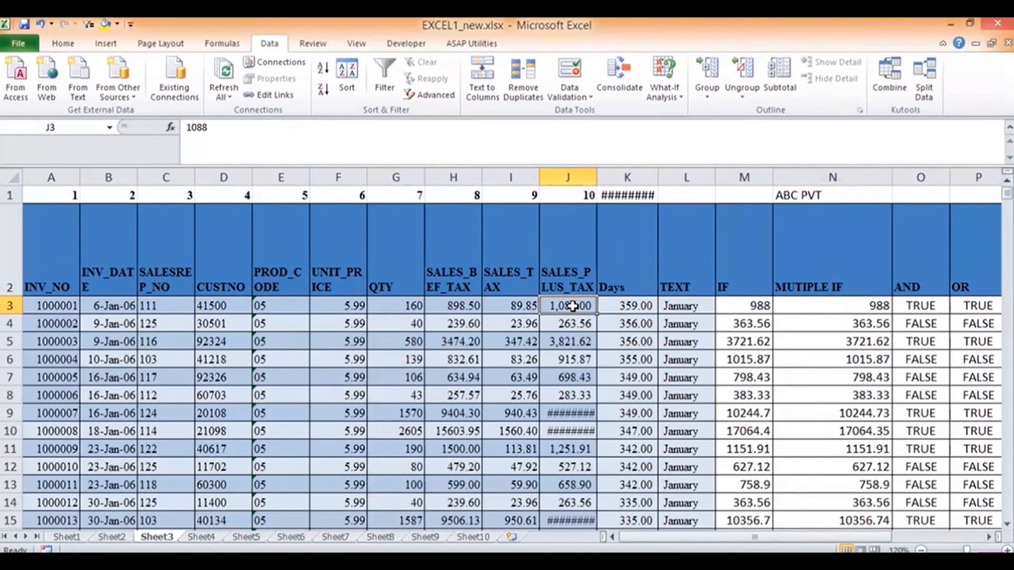
pyautogui.hotkey('ctrl', 'shift', 'Down')
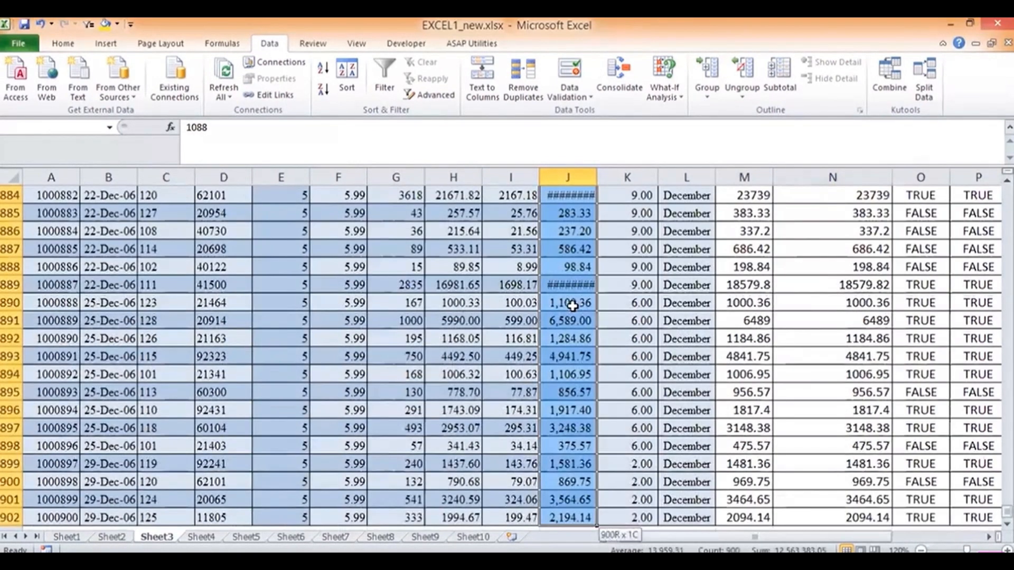
pyautogui.click(219, 43)
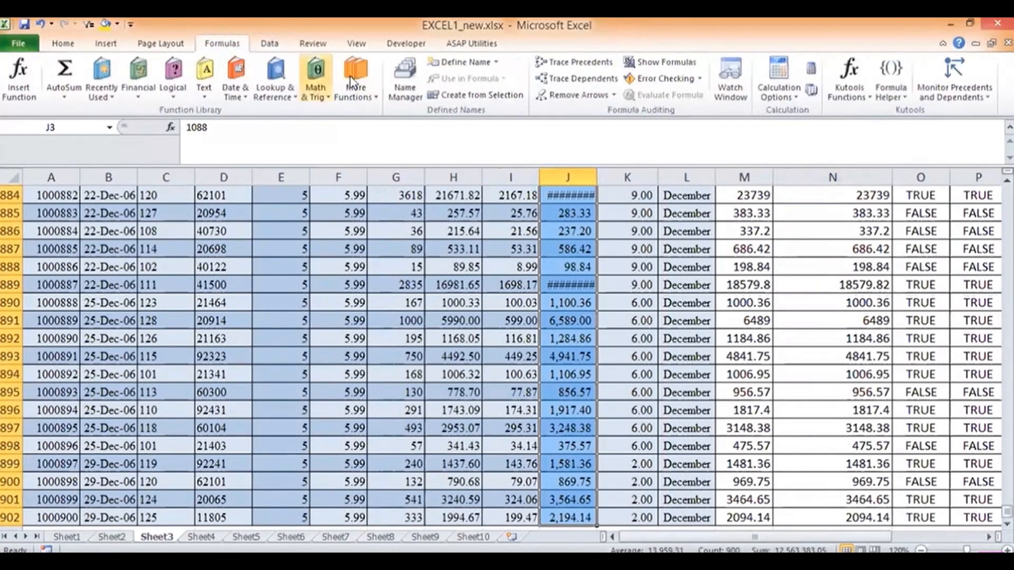
pyautogui.click(405, 79)
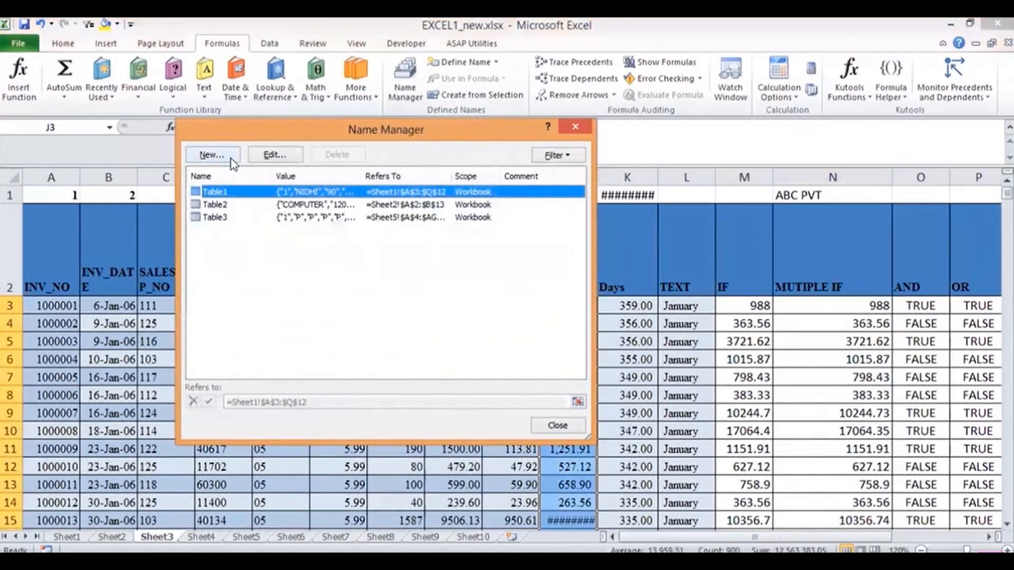
pyautogui.click(213, 154)
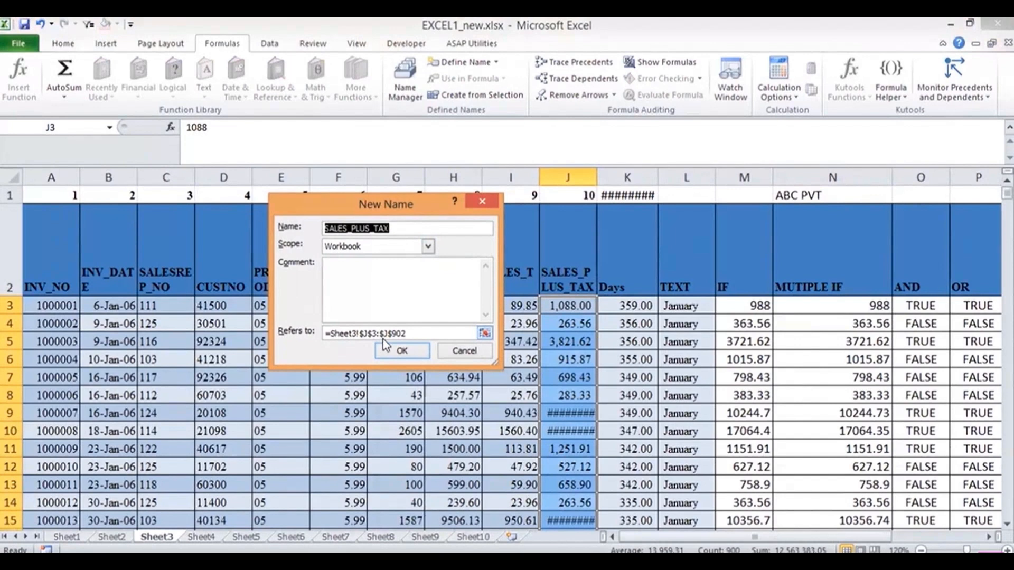
pyautogui.click(401, 351)
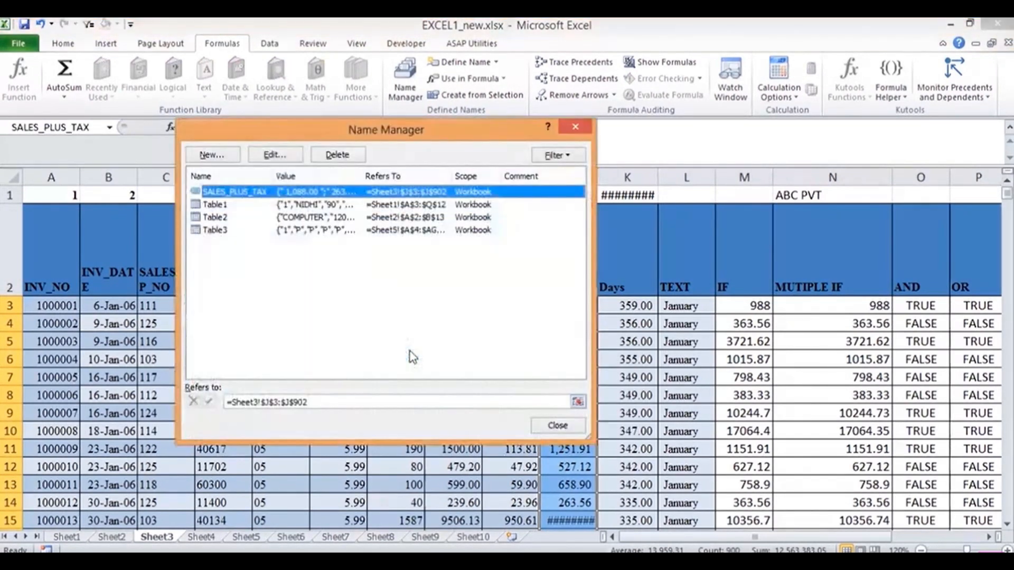
pyautogui.click(537, 423)
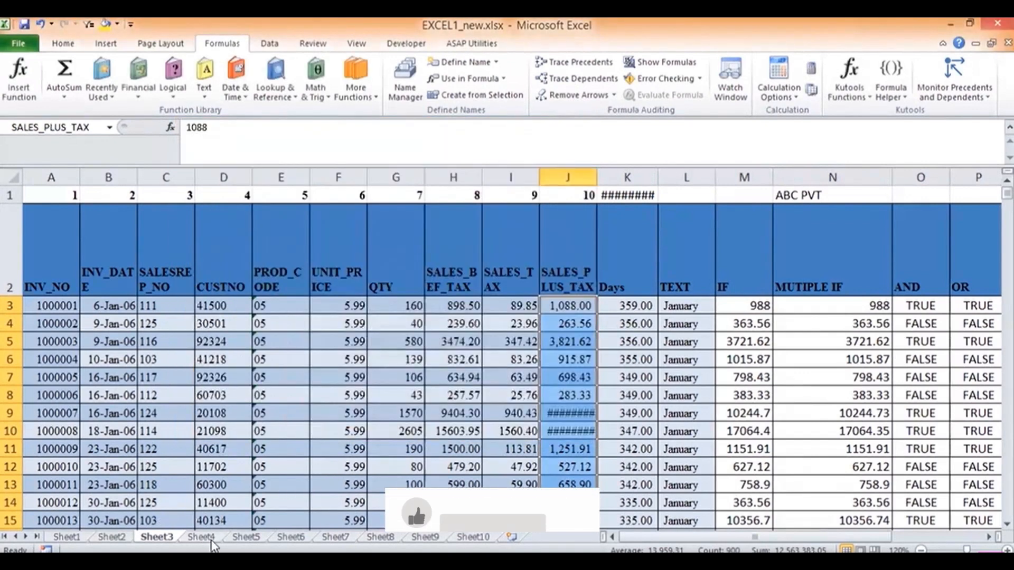
# Step: Look at the aging report on Sheet4 and return to the roll-number lookup on Sheet5
pyautogui.click(210, 538)
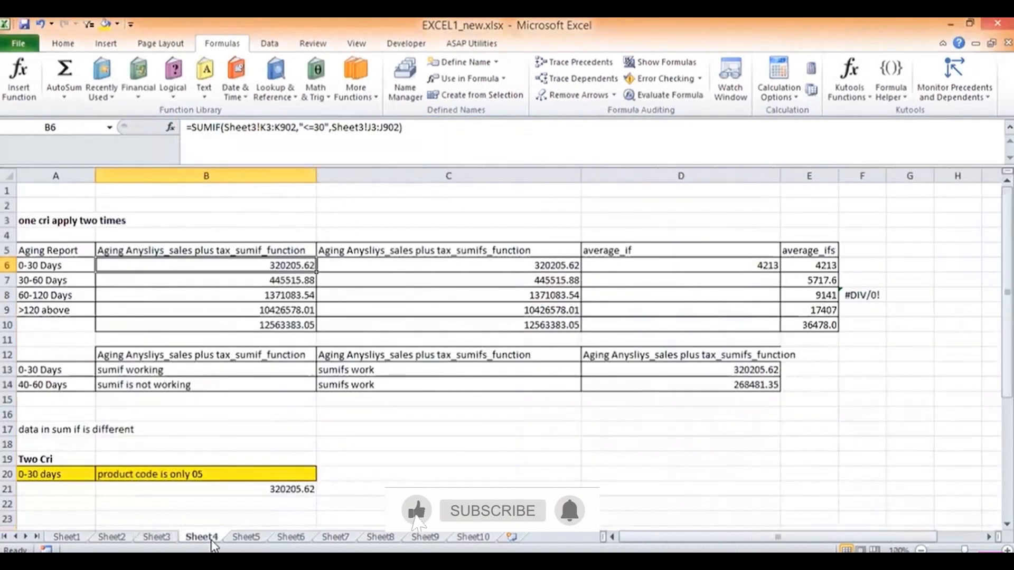
pyautogui.click(250, 538)
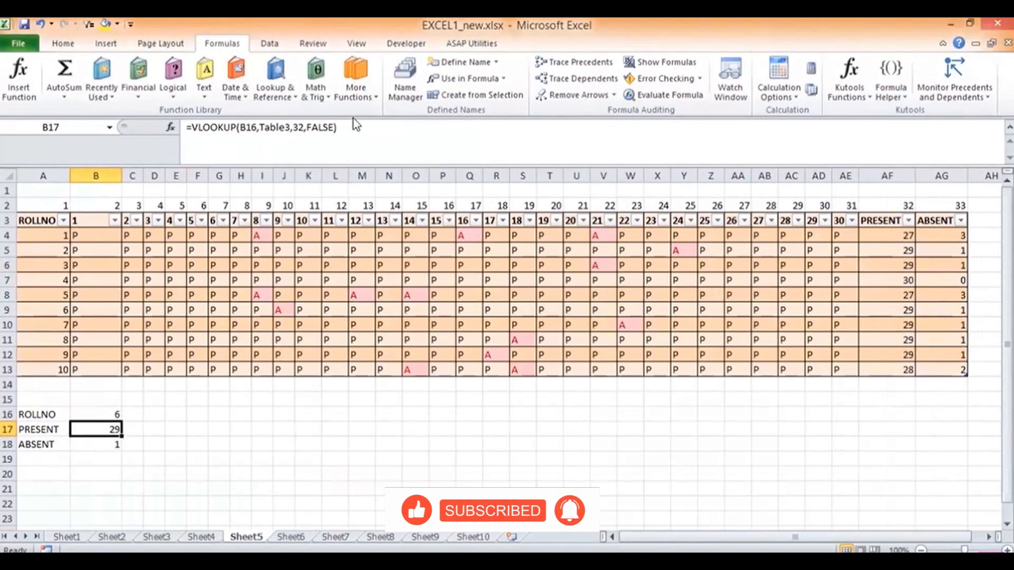
# Step: Check which range the Table3 name refers to and select the attendance data A4:AG13 on Sheet5
pyautogui.click(413, 94)
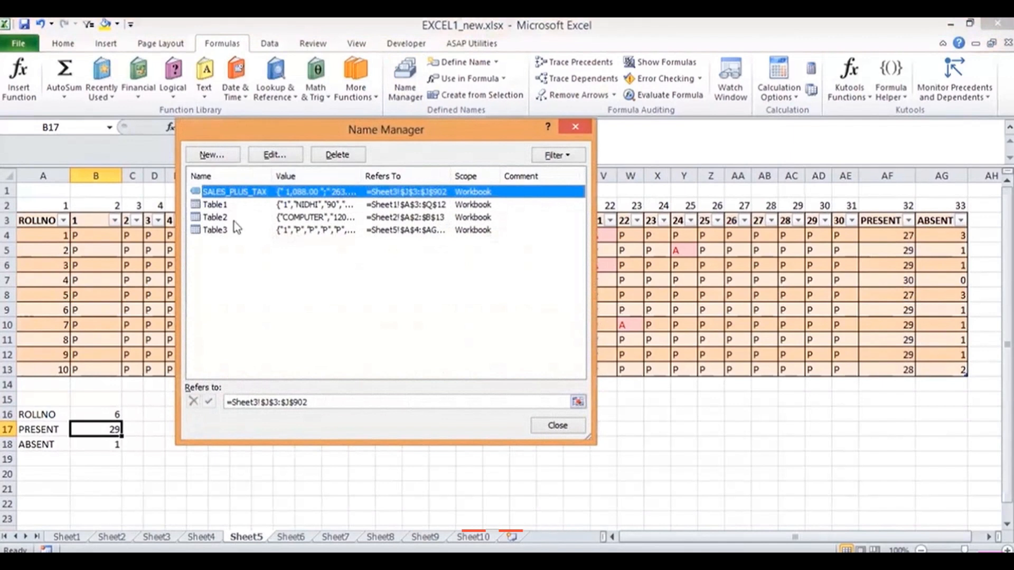
pyautogui.click(216, 230)
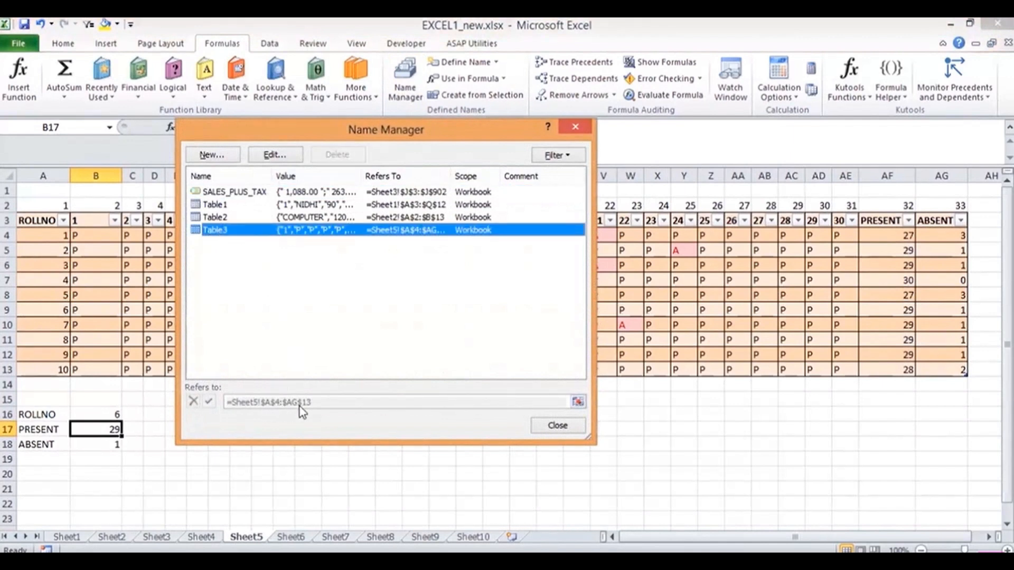
pyautogui.click(557, 427)
pyautogui.moveTo(32, 232); pyautogui.dragTo(945, 364)
pyautogui.click(403, 83)
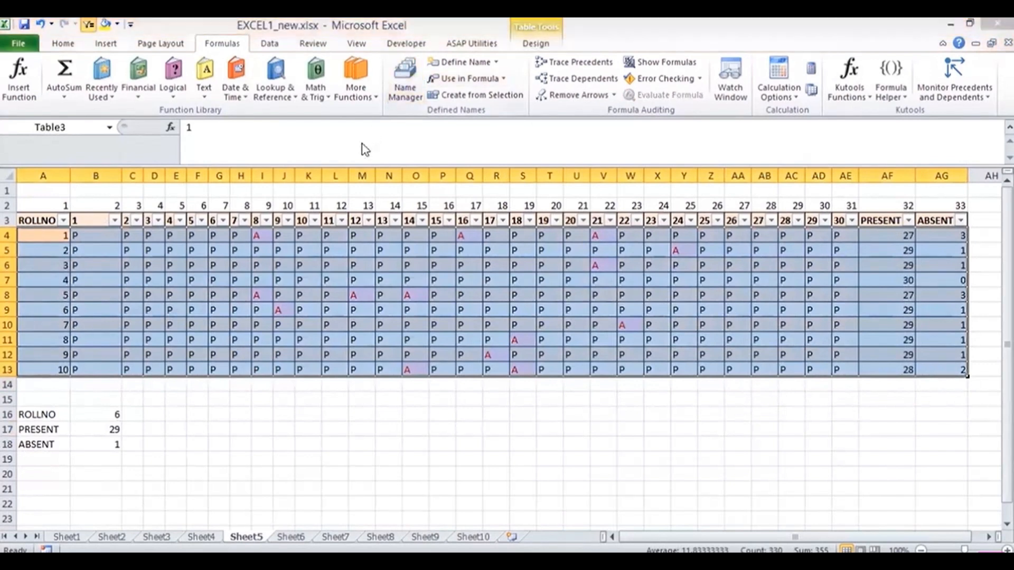
pyautogui.click(212, 155)
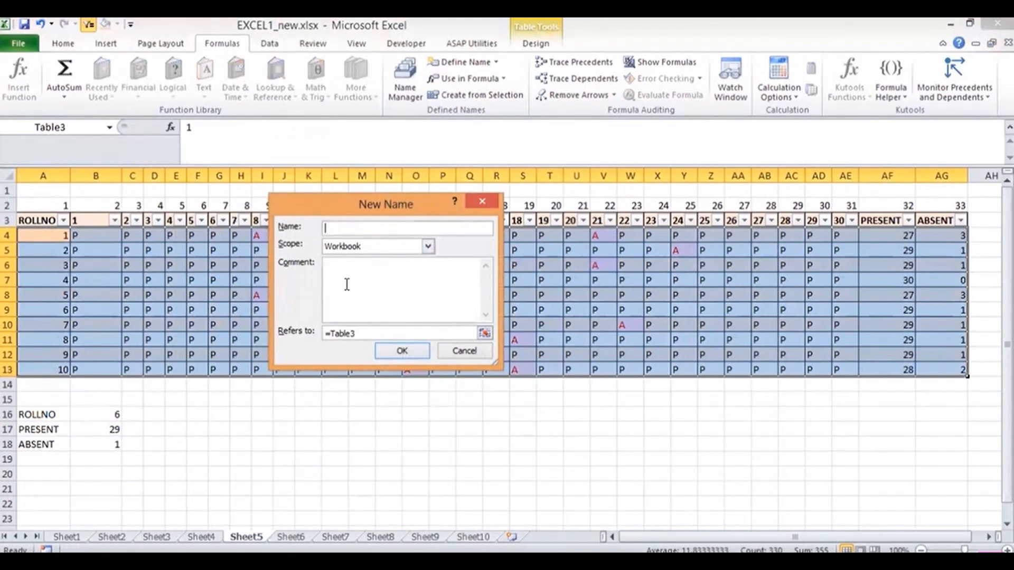
pyautogui.click(464, 350)
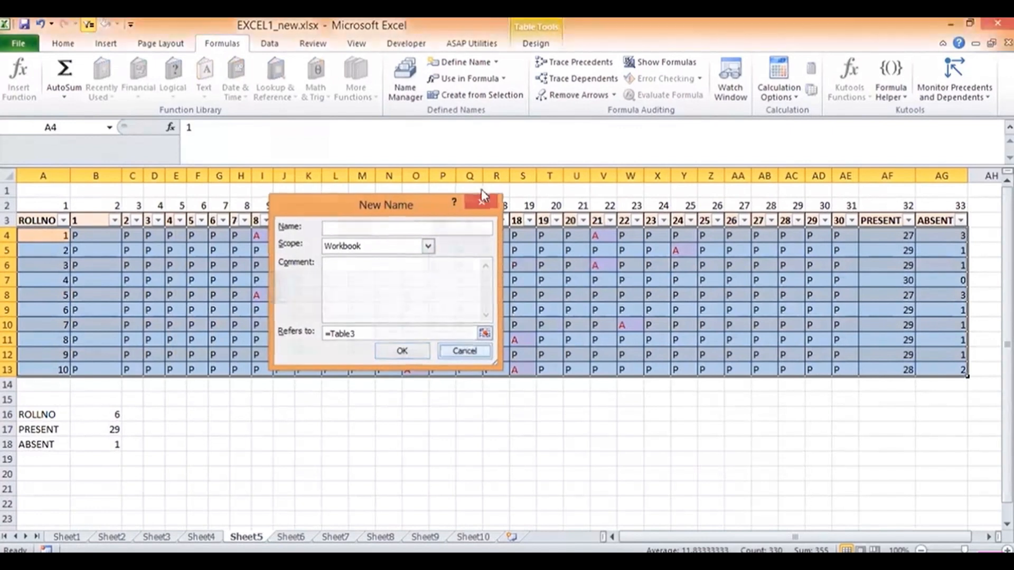
pyautogui.click(214, 231)
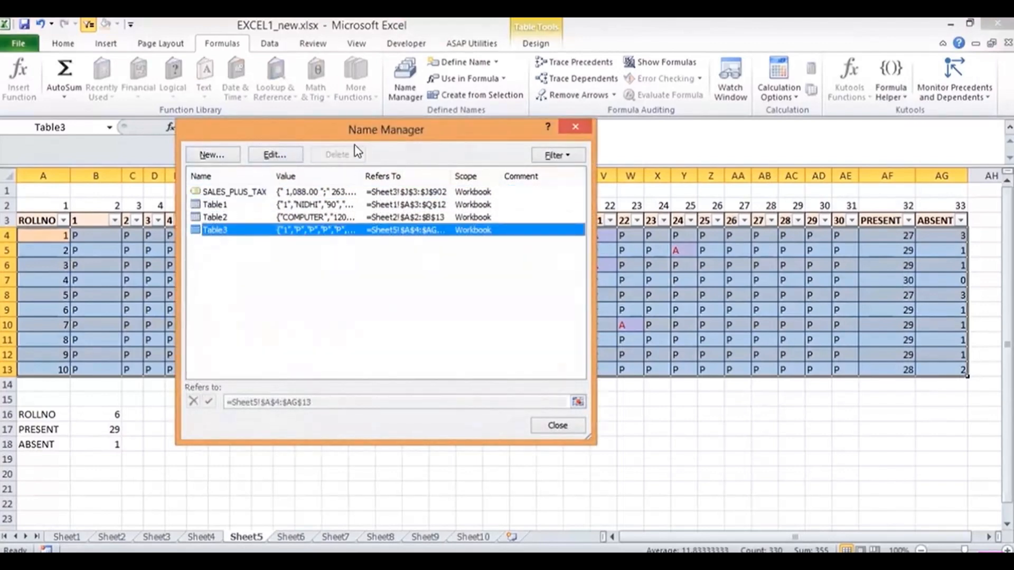
pyautogui.click(288, 157)
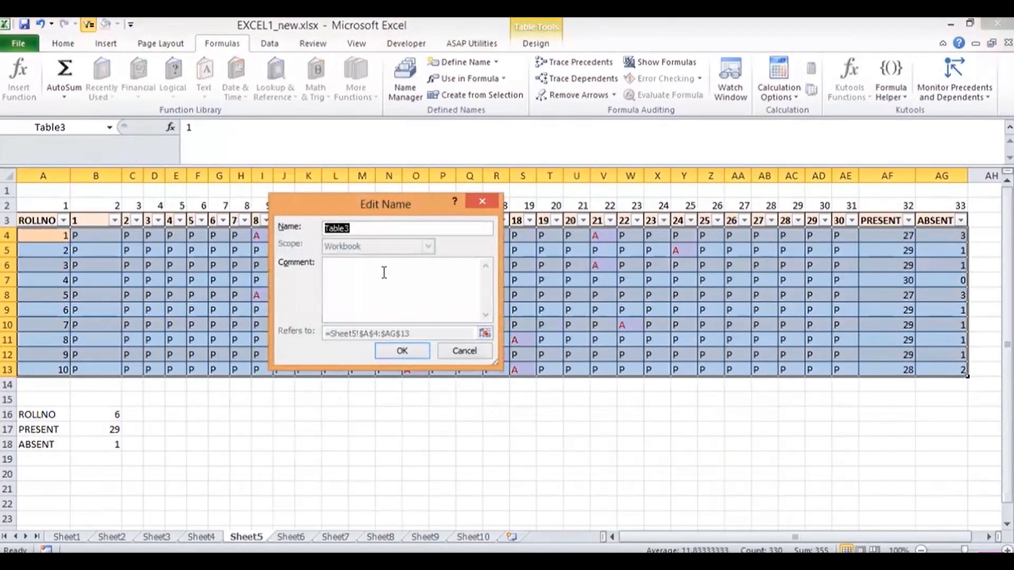
pyautogui.click(480, 353)
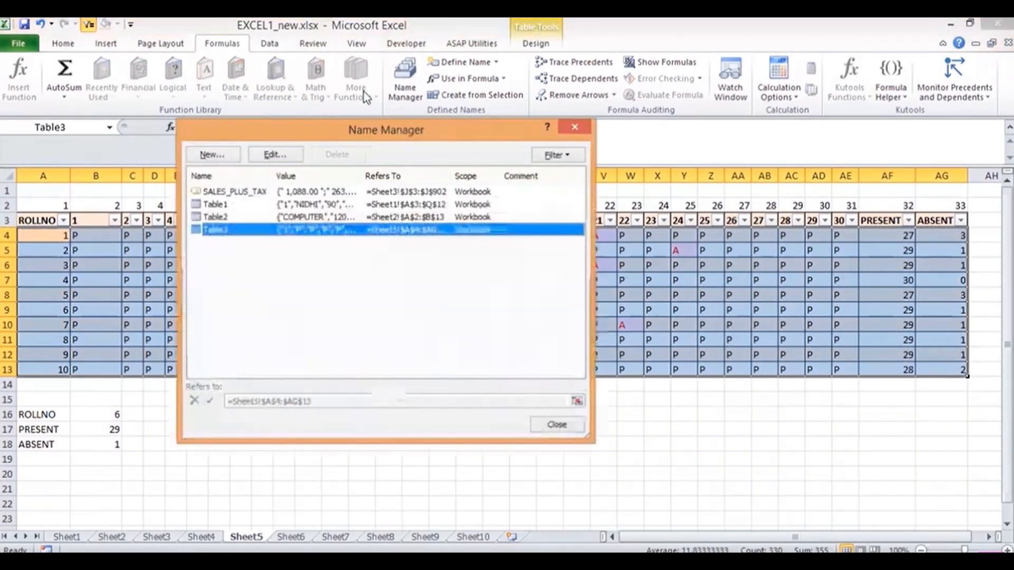
pyautogui.click(557, 426)
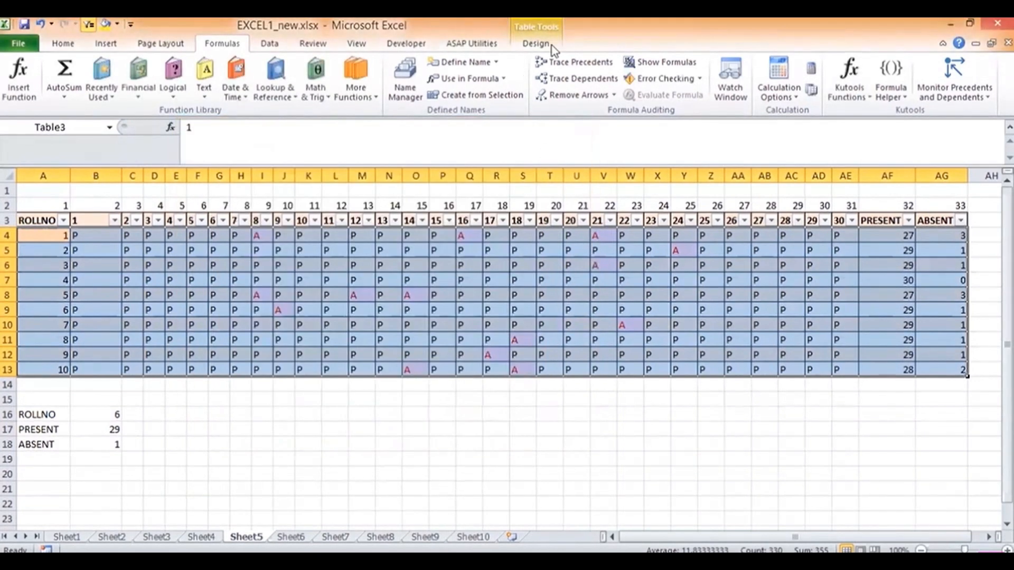
# Step: Convert the attendance table Table3 on Sheet5 to a normal range
pyautogui.click(536, 43)
pyautogui.click(122, 94)
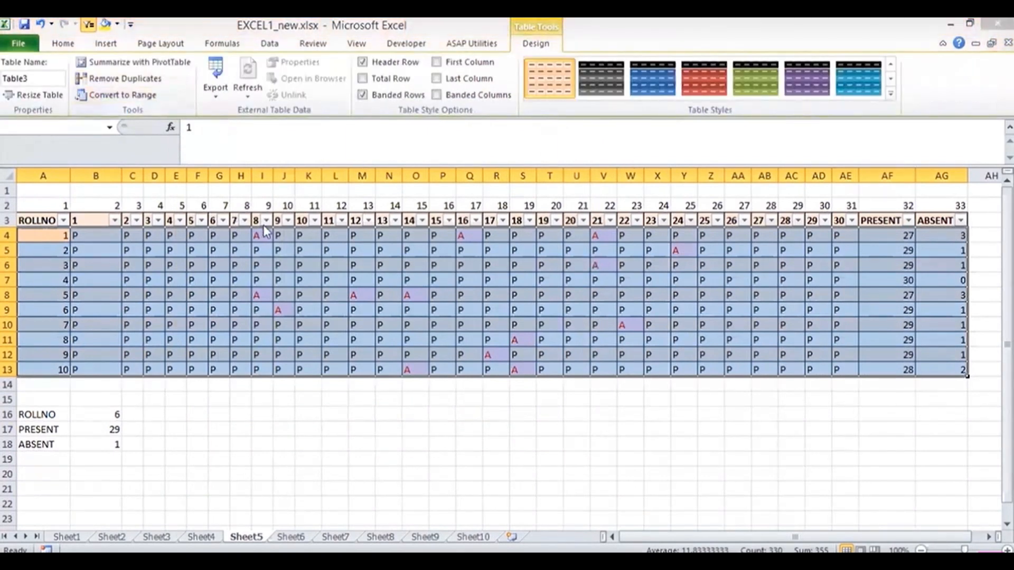
pyautogui.click(478, 333)
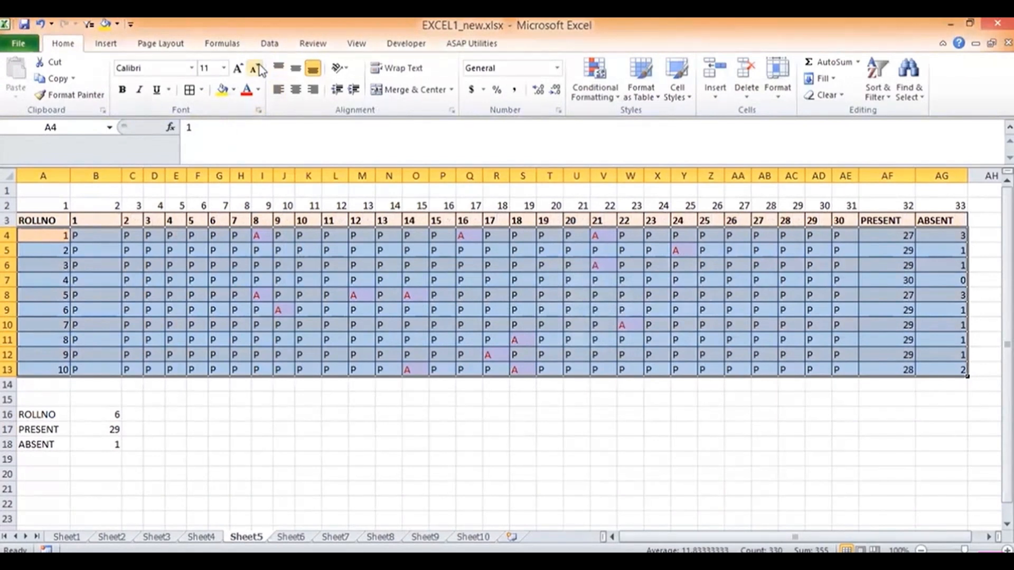
# Step: Define the workbook-scope name RANGE_NAME for Sheet5's range A4:AG13
pyautogui.click(223, 49)
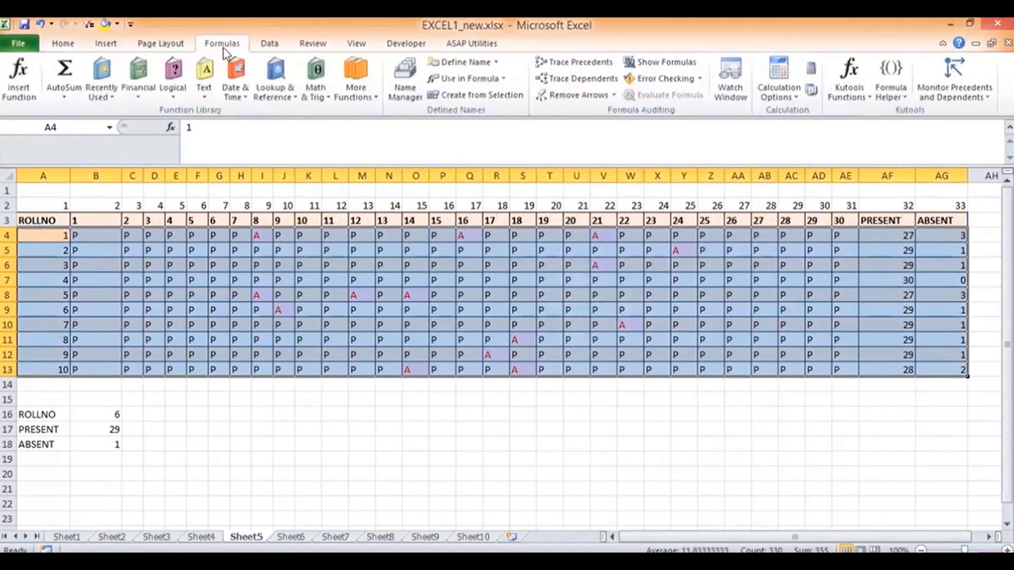
pyautogui.click(402, 90)
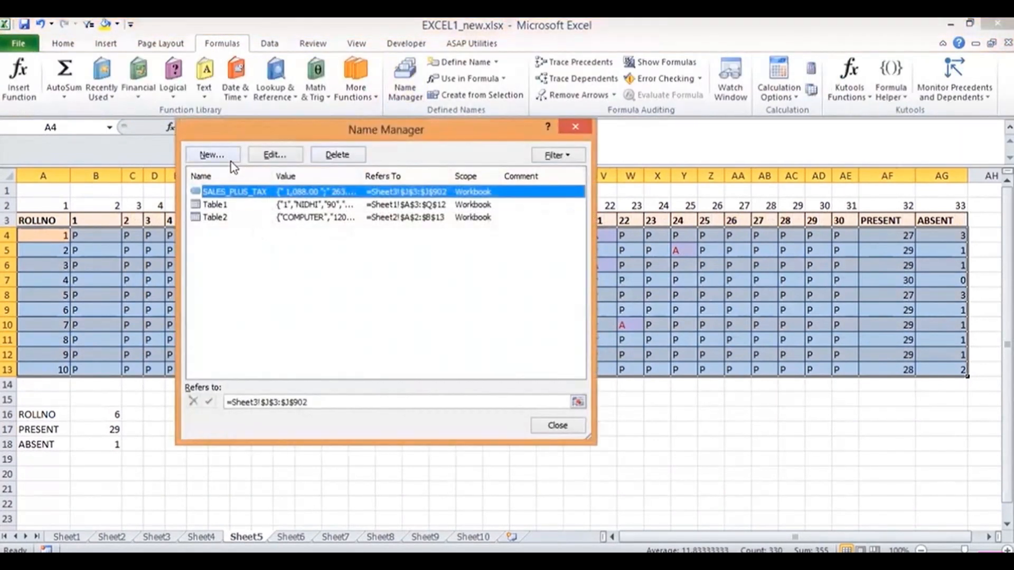
pyautogui.click(223, 157)
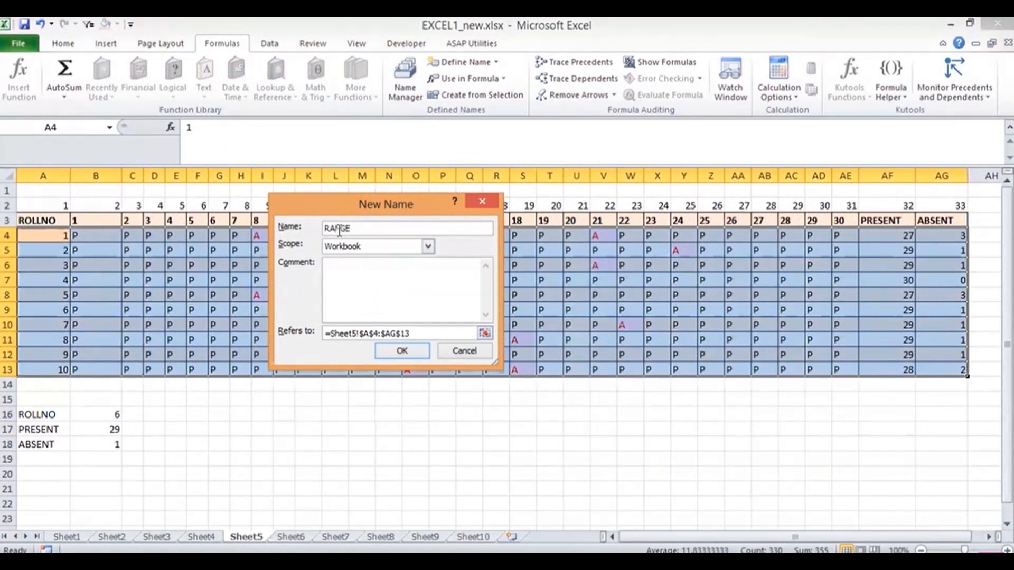
pyautogui.write('RANGE_NAME')
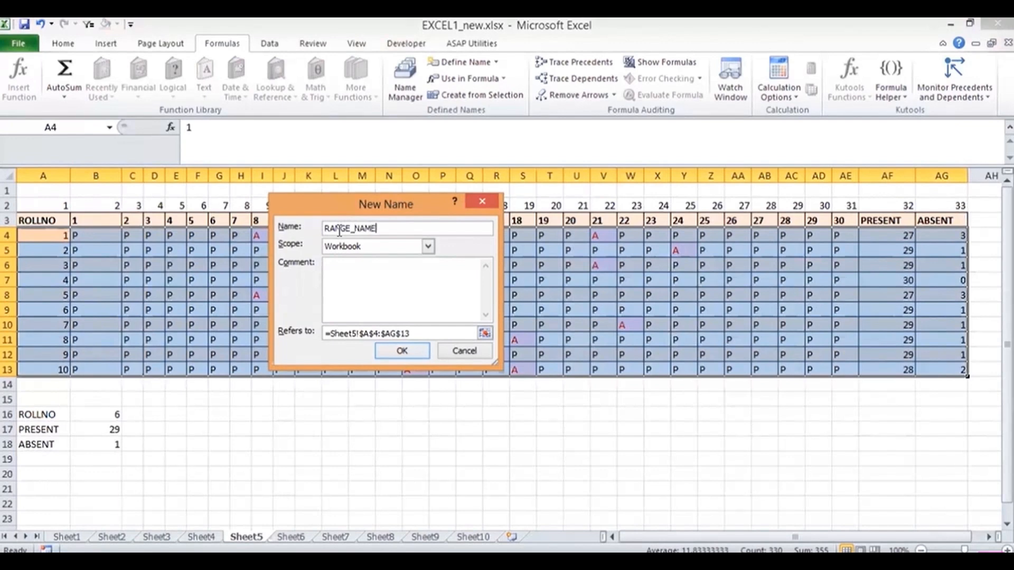
pyautogui.click(402, 351)
pyautogui.hotkey('ctrl', 'F3')
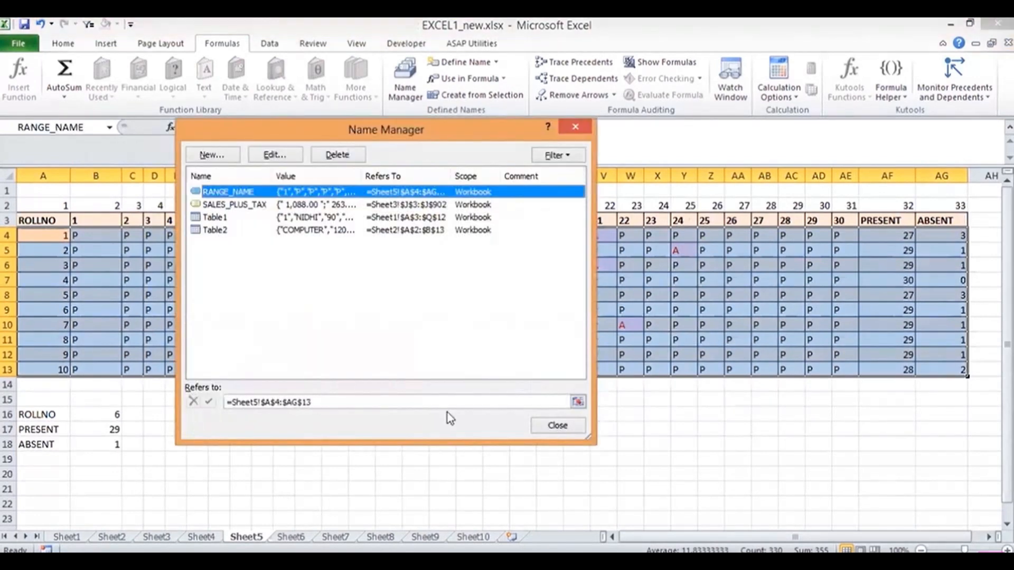
pyautogui.click(549, 424)
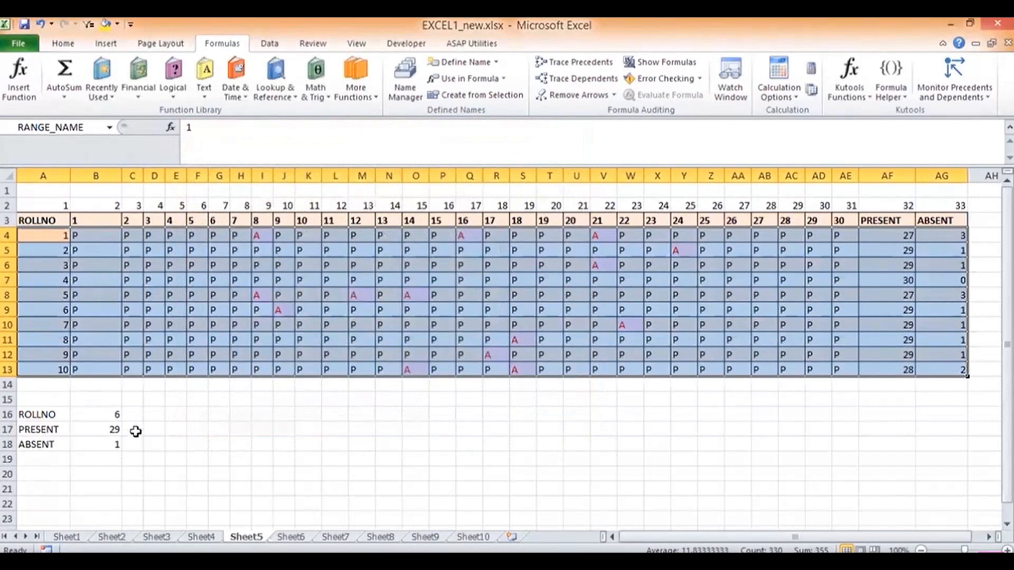
# Step: Widen column C and start a VLOOKUP formula in C17 with B16 as the lookup value
pyautogui.click(133, 428)
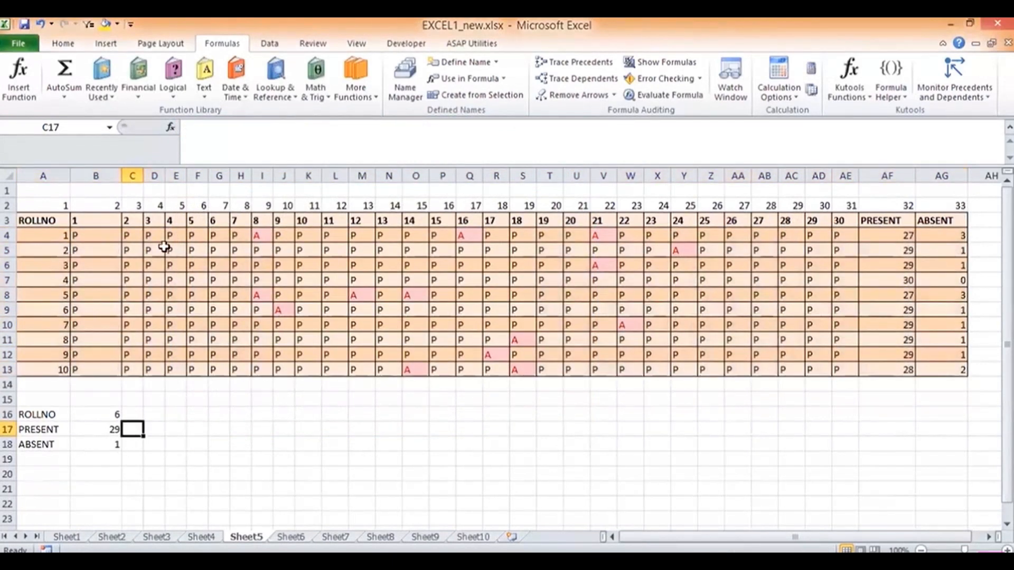
pyautogui.moveTo(143, 176); pyautogui.dragTo(273, 233)
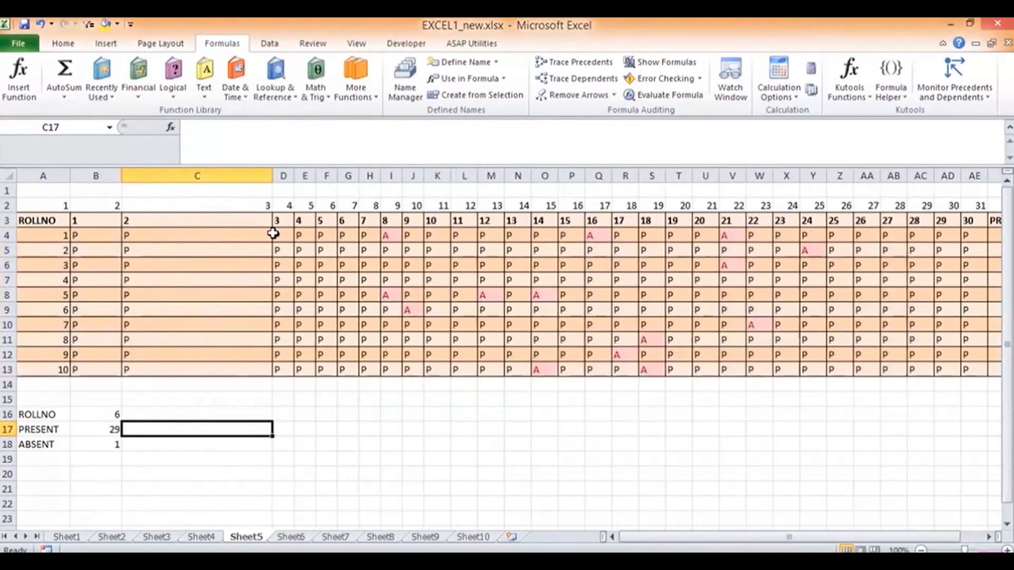
pyautogui.write('=VL')
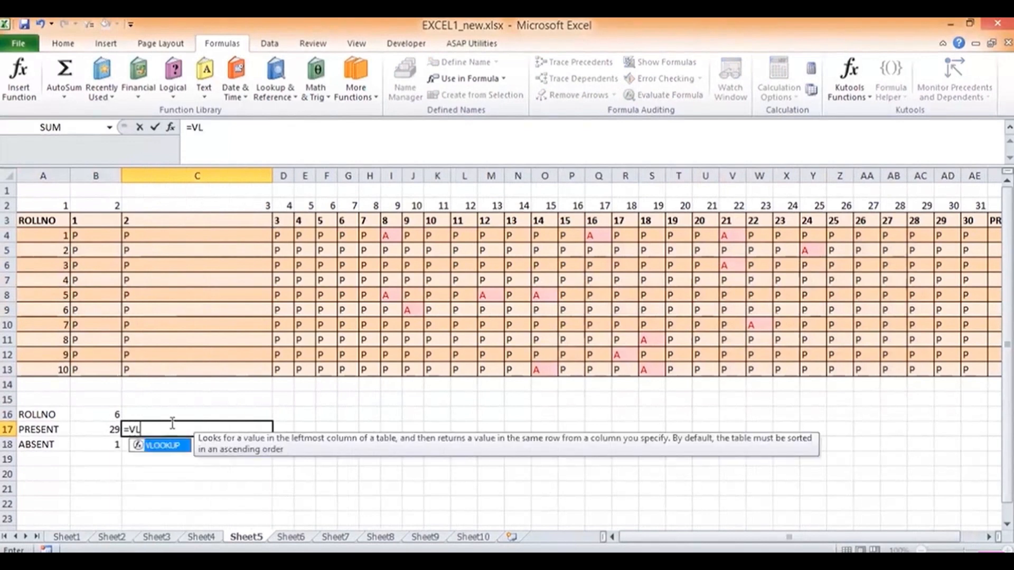
pyautogui.doubleClick(169, 447)
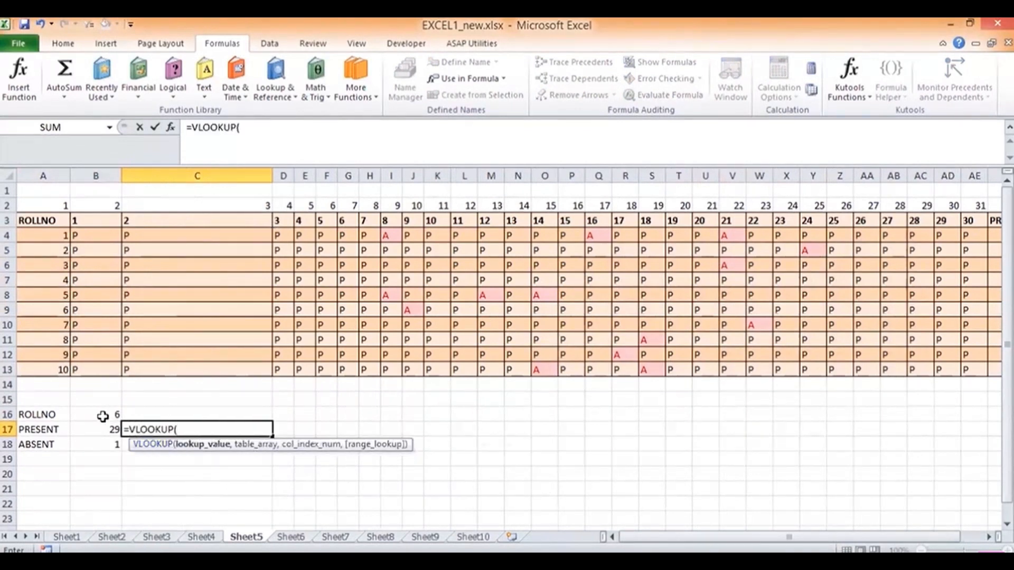
pyautogui.click(102, 416)
pyautogui.write(',')
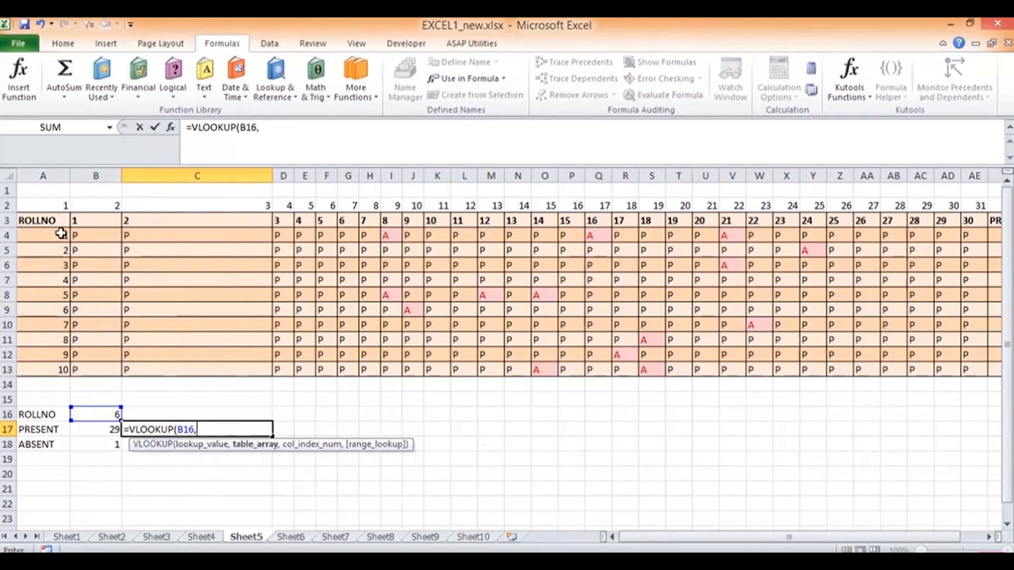
pyautogui.moveTo(48, 235); pyautogui.dragTo(100, 265)
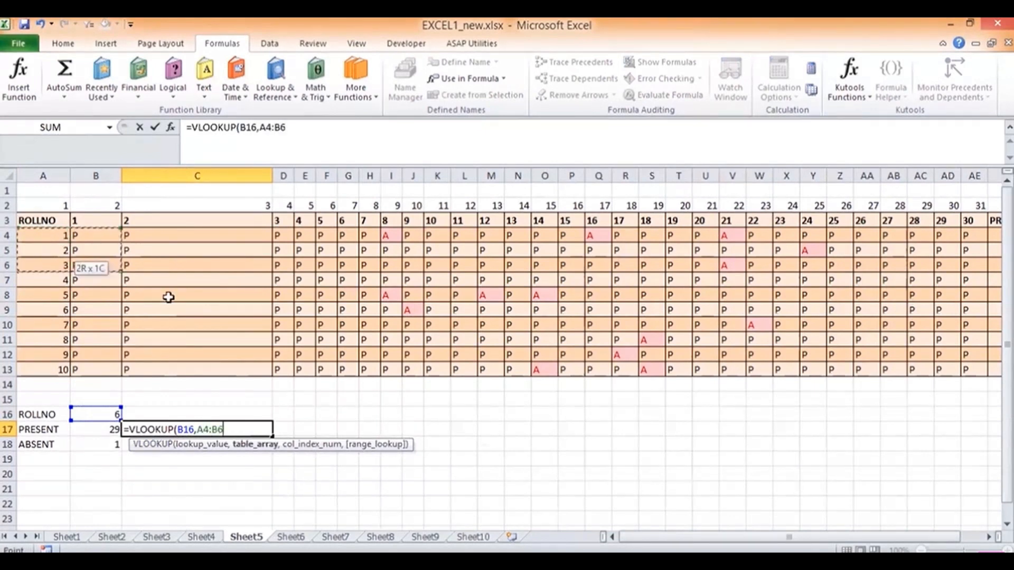
pyautogui.moveTo(168, 297); pyautogui.dragTo(647, 353)
pyautogui.press('BackSpace')
pyautogui.press('BackSpace')
pyautogui.press('BackSpace')
pyautogui.press('BackSpace')
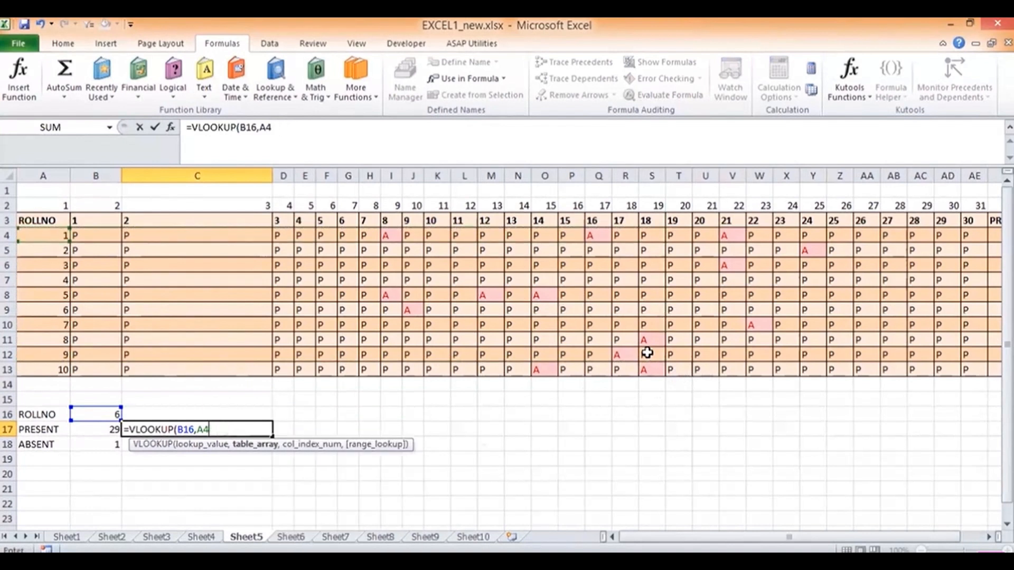
pyautogui.press('BackSpace')
pyautogui.press('BackSpace')
# Step: Complete the VLOOKUP in C17 with RANGE_NAME as the table array, column index 32 and FALSE for exact match
pyautogui.write('RA')
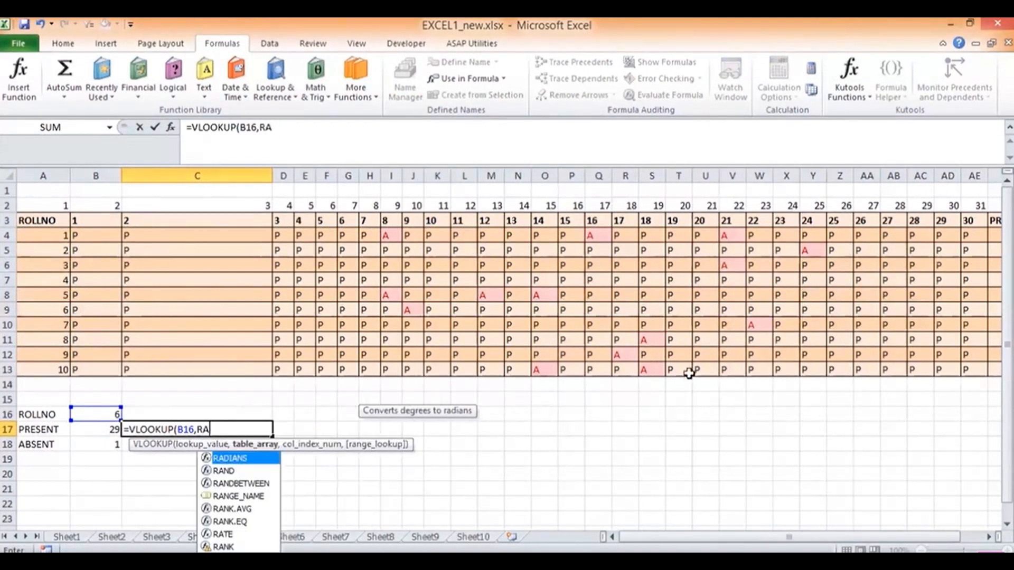
pyautogui.doubleClick(247, 497)
pyautogui.write(',')
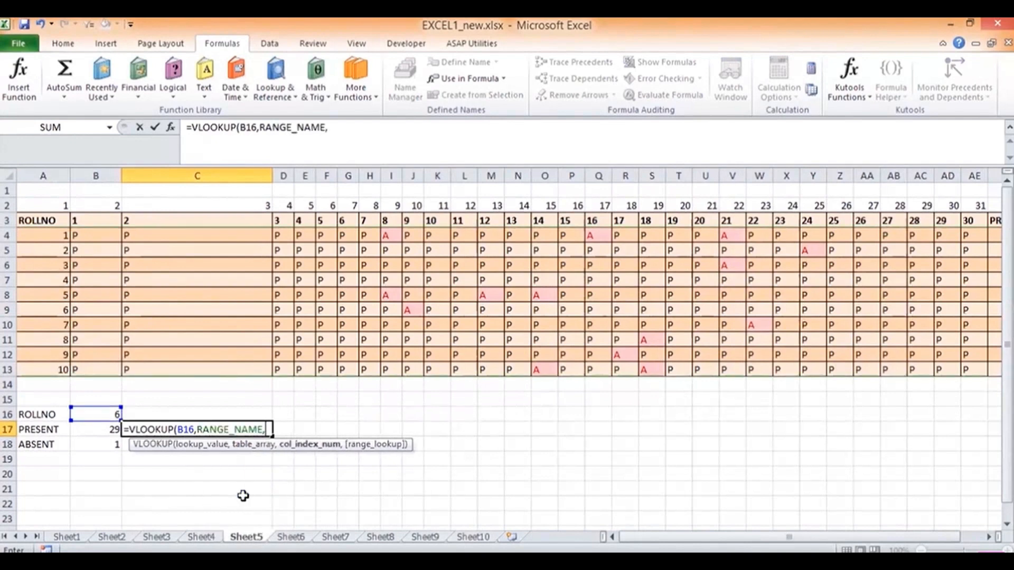
pyautogui.write('32,')
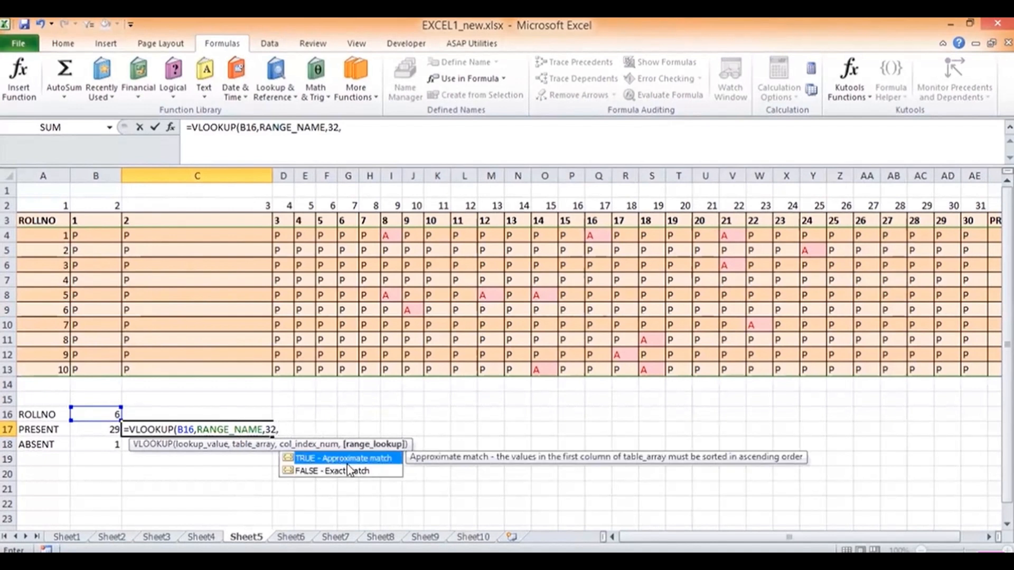
pyautogui.doubleClick(347, 471)
pyautogui.press('Return')
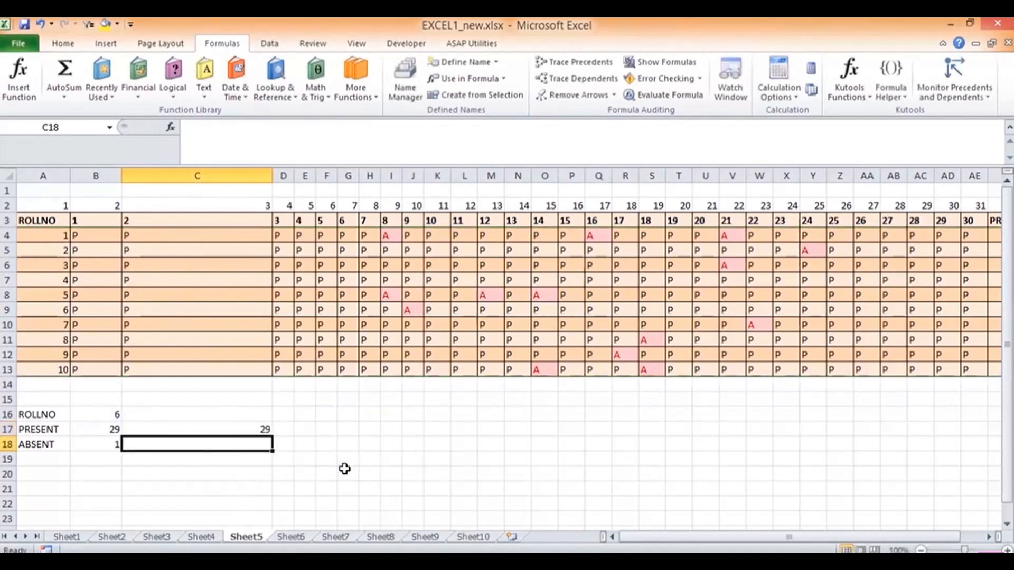
pyautogui.press('Up')
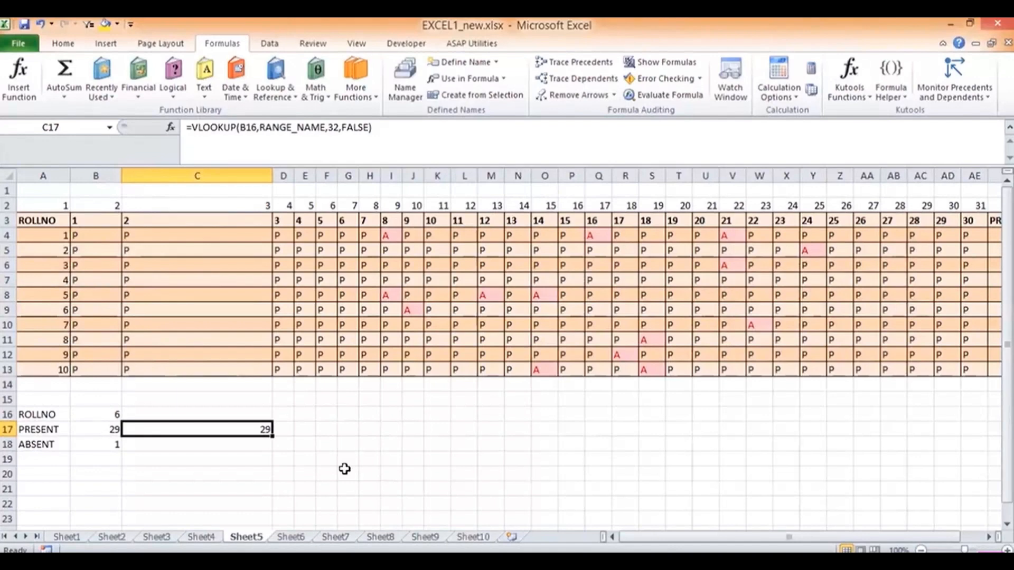
# Step: Inspect on the sheet the cell range that RANGE_NAME refers to
pyautogui.click(394, 101)
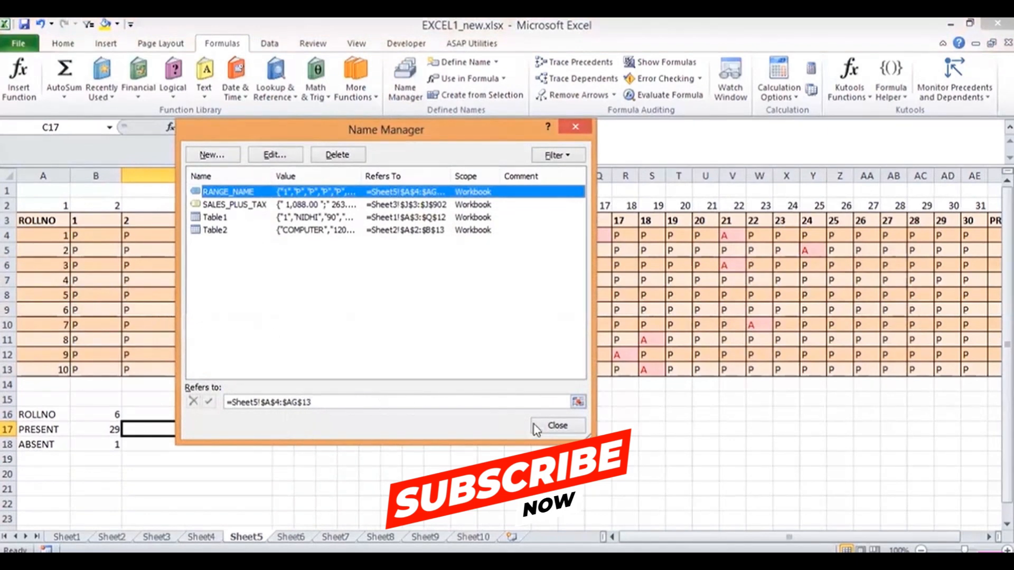
pyautogui.click(577, 401)
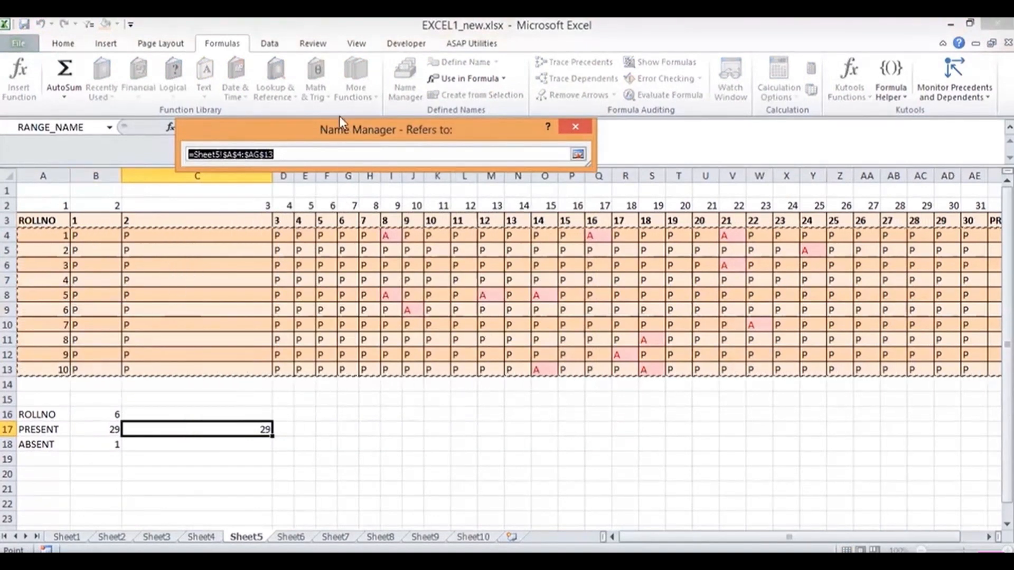
pyautogui.click(578, 153)
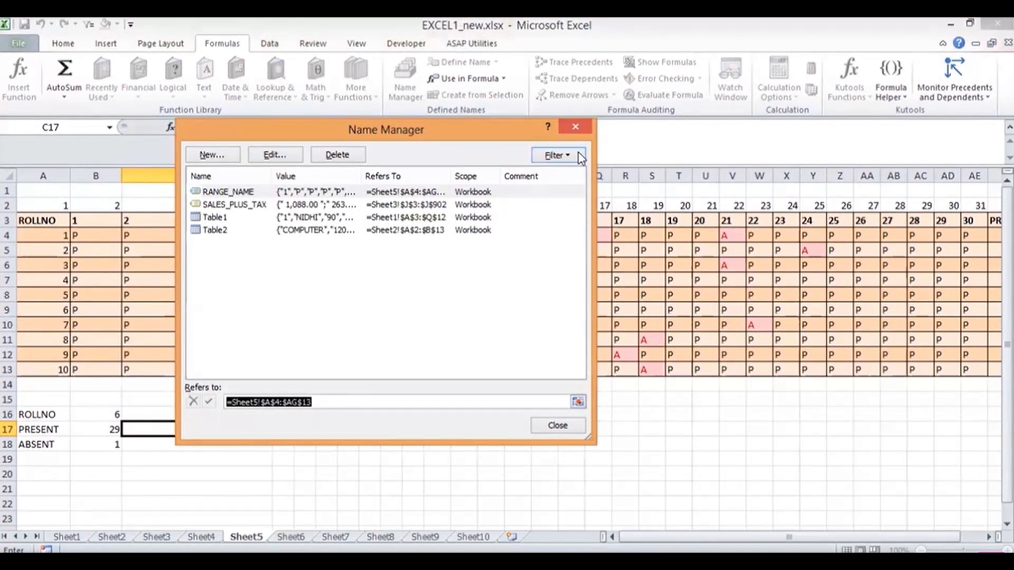
# Step: Delete the defined name RANGE_NAME from the workbook
pyautogui.click(232, 194)
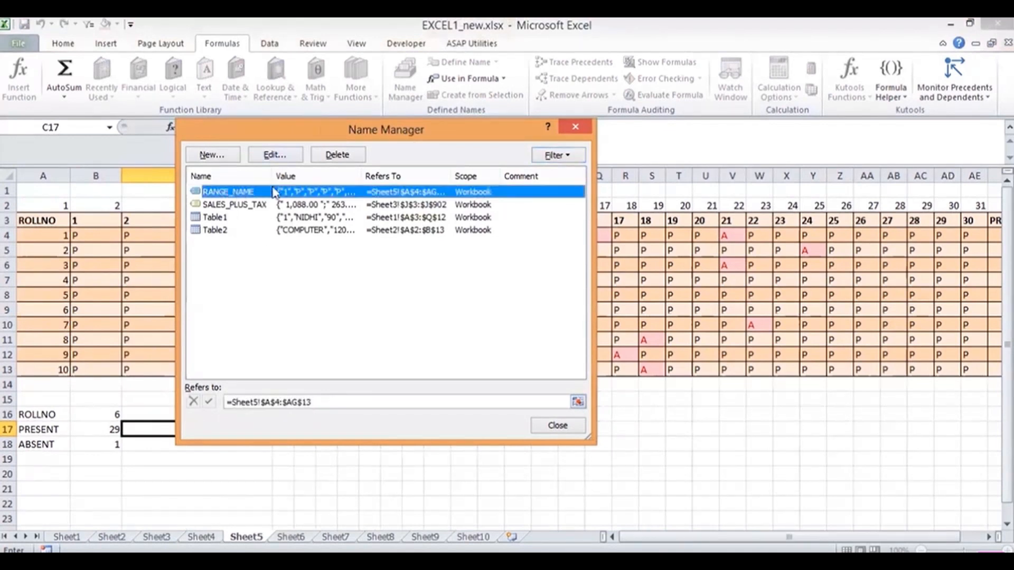
pyautogui.click(338, 154)
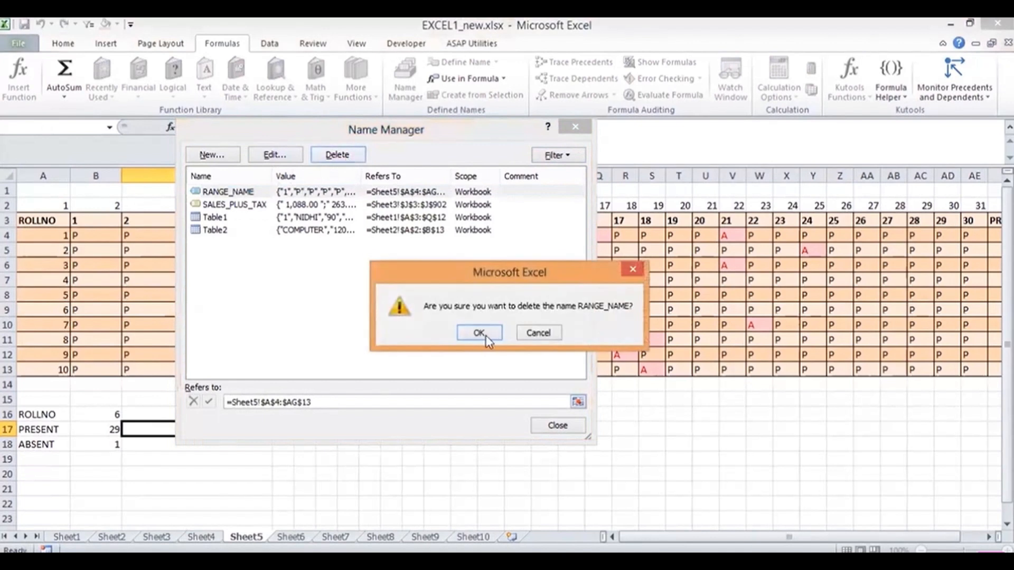
pyautogui.click(479, 333)
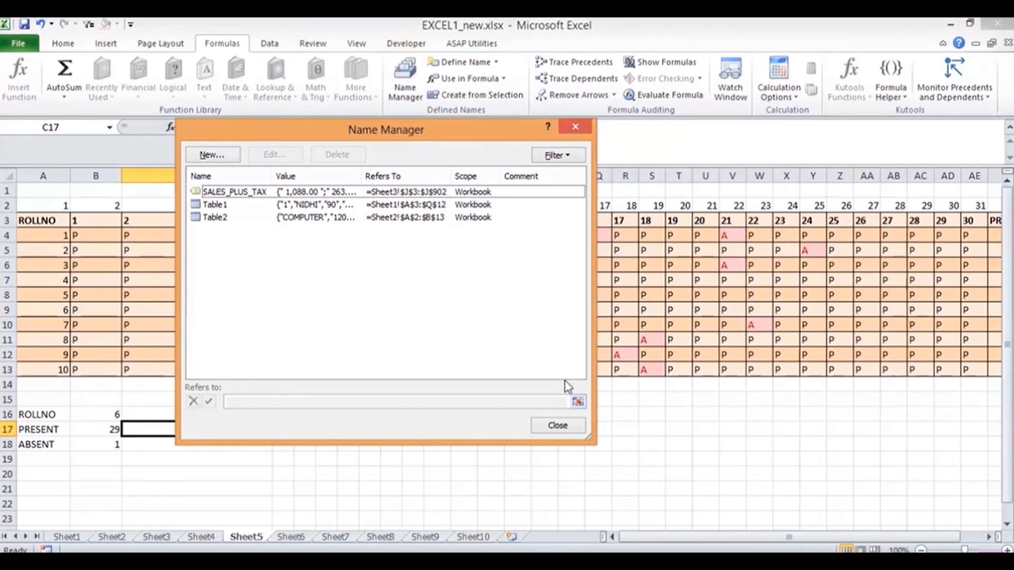
# Step: Convert the attendance range A3:AG13 into a table that uses its first row as headers
pyautogui.click(557, 425)
pyautogui.click(33, 218)
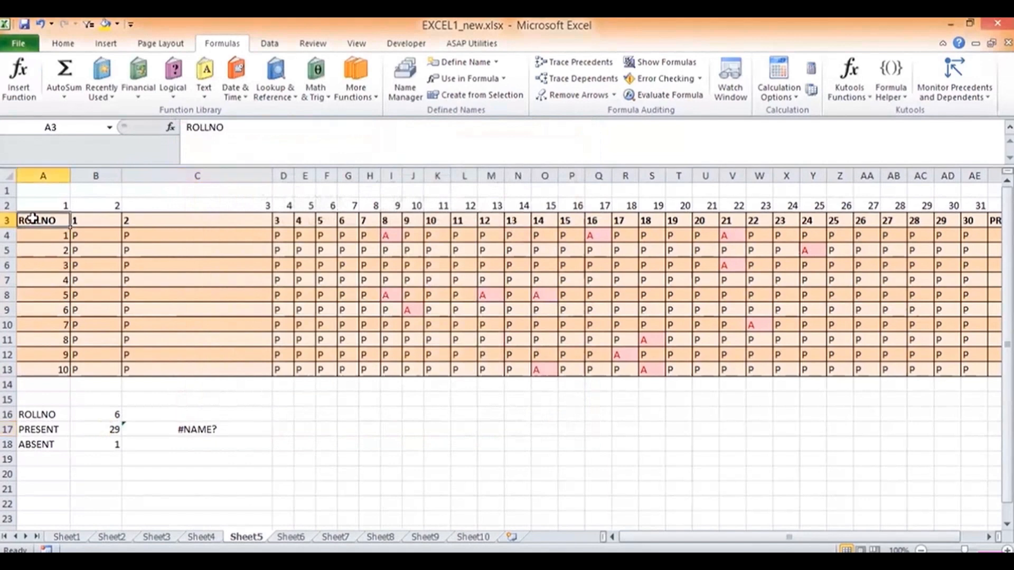
pyautogui.hotkey('ctrl', 'shift', 'Down')
pyautogui.hotkey('ctrl', 'shift', 'Right')
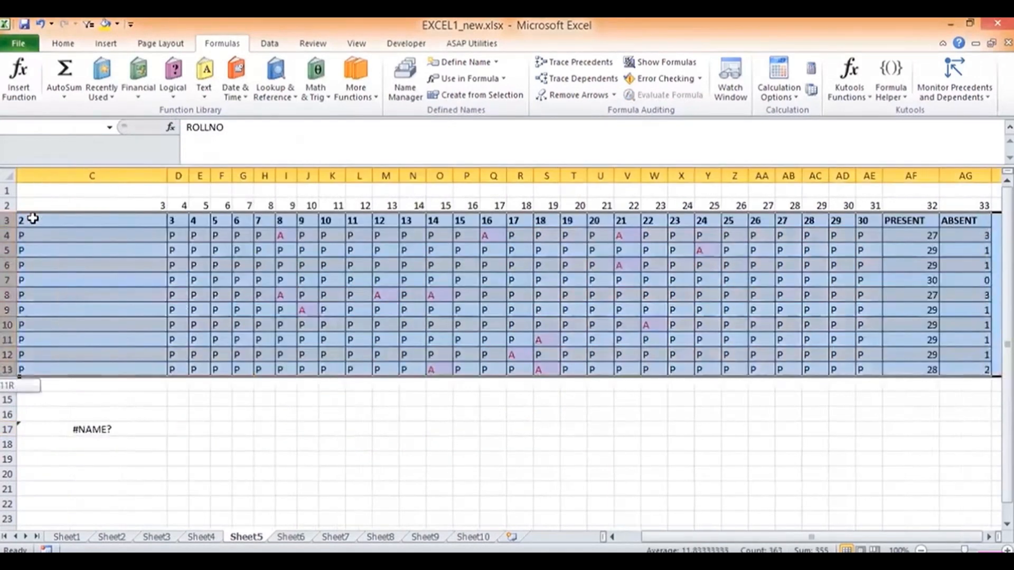
pyautogui.click(105, 43)
pyautogui.click(69, 82)
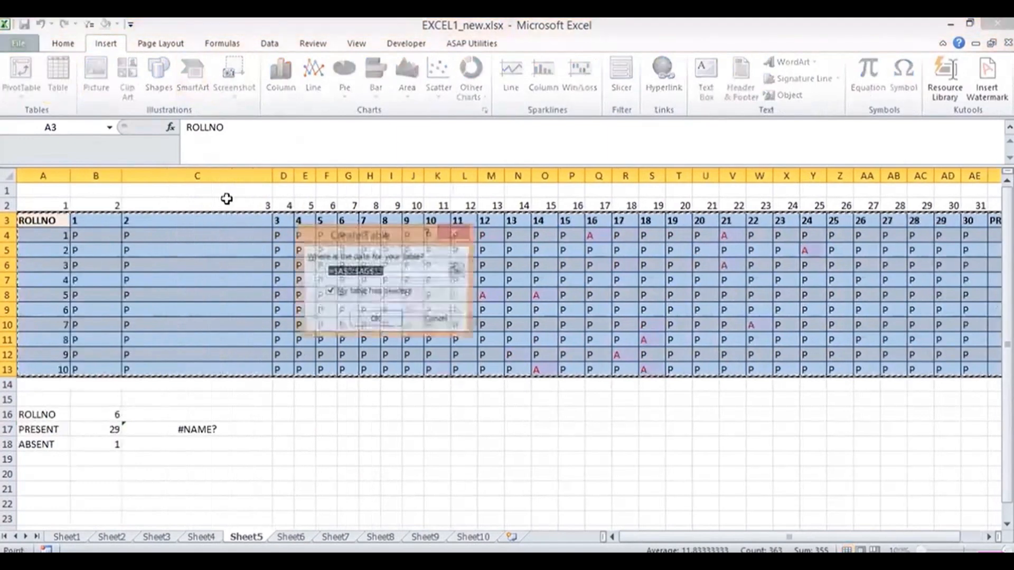
pyautogui.click(374, 319)
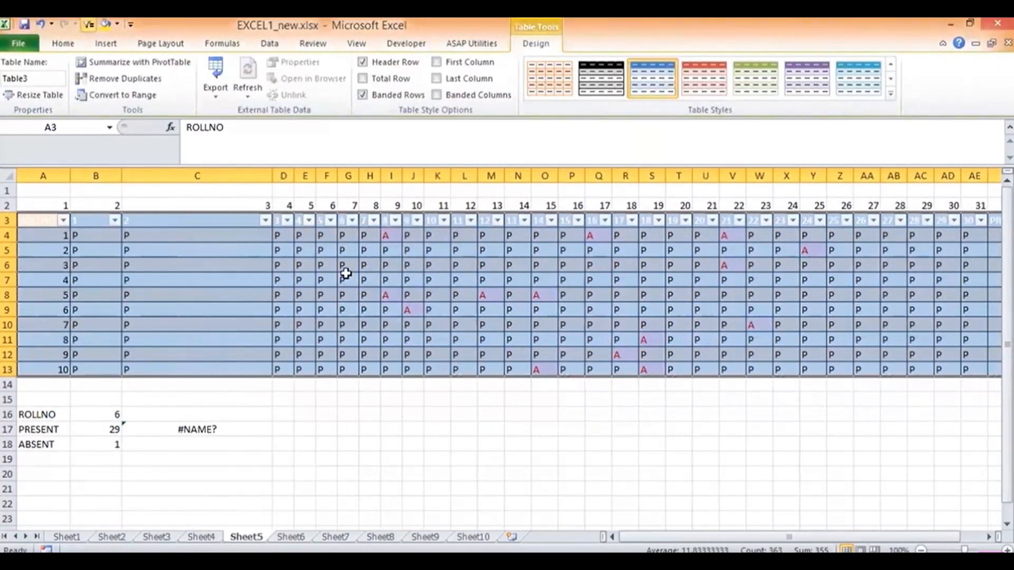
pyautogui.click(309, 278)
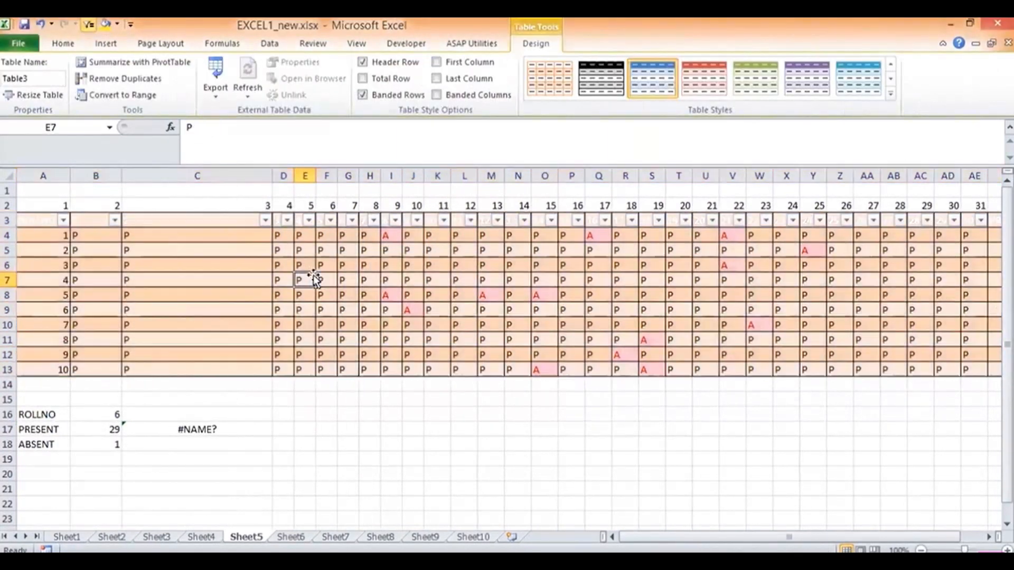
# Step: Set the font colour of the table's whole header row, A3:AG3, to red
pyautogui.click(46, 221)
pyautogui.hotkey('ctrl', 'shift', 'Right')
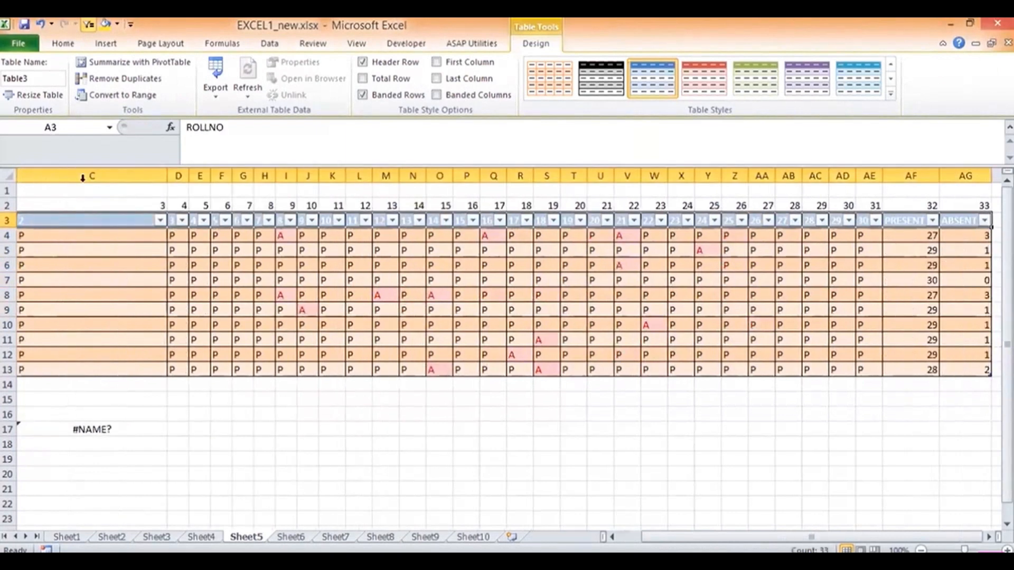
pyautogui.click(63, 44)
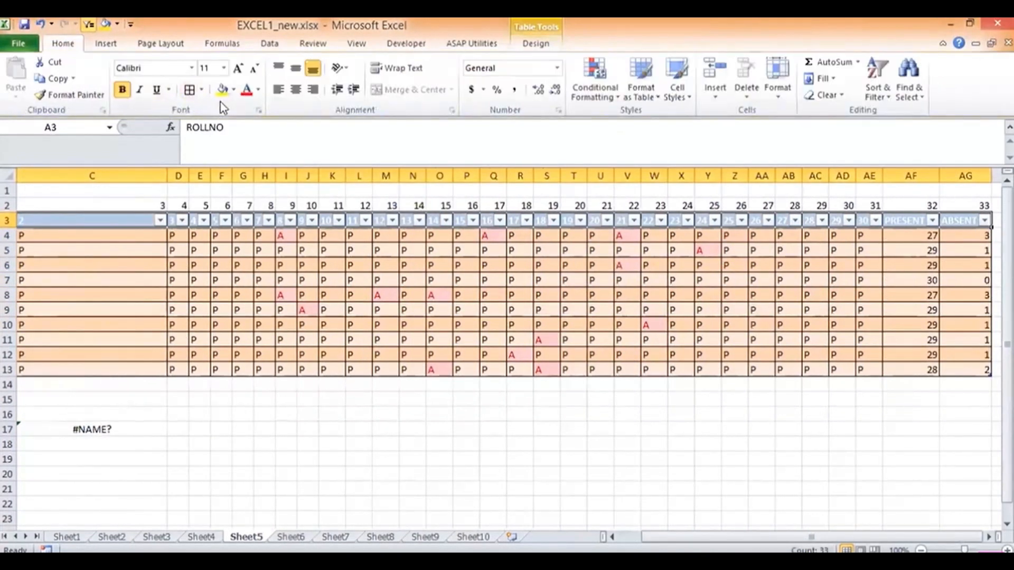
pyautogui.click(246, 90)
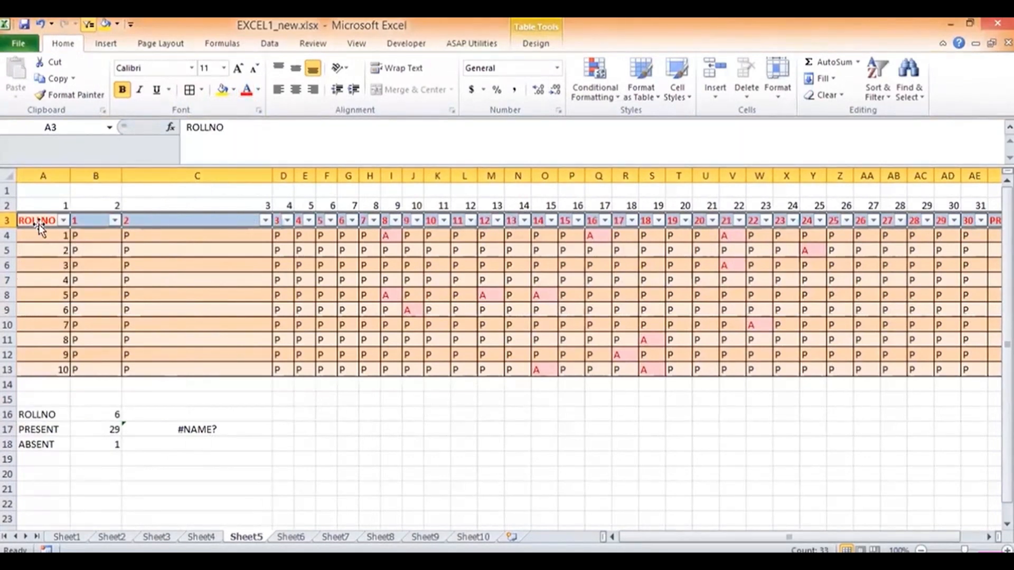
# Step: Look up the new attendance table's entry among the workbook's defined names
pyautogui.click(39, 223)
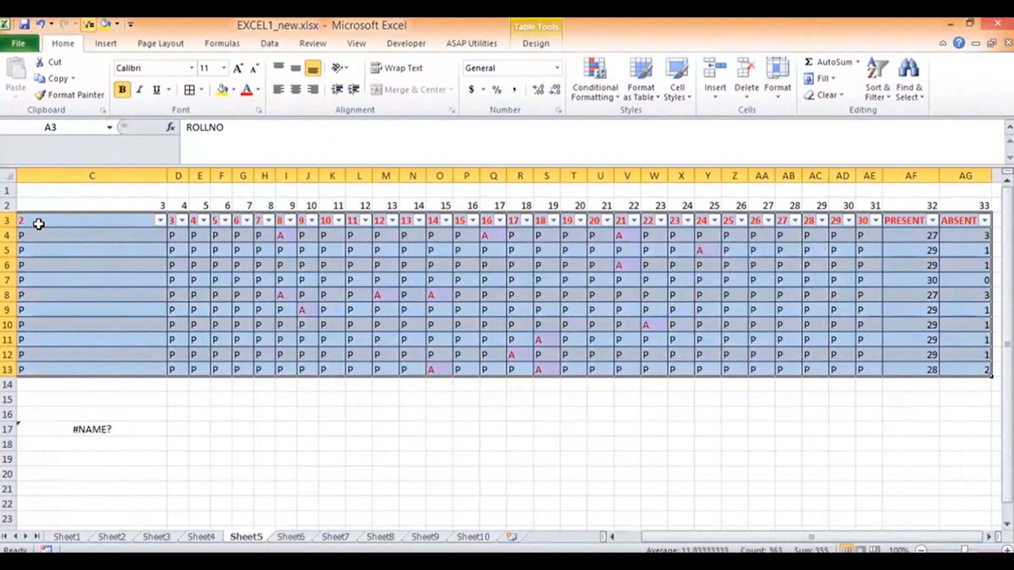
pyautogui.click(221, 45)
pyautogui.click(405, 90)
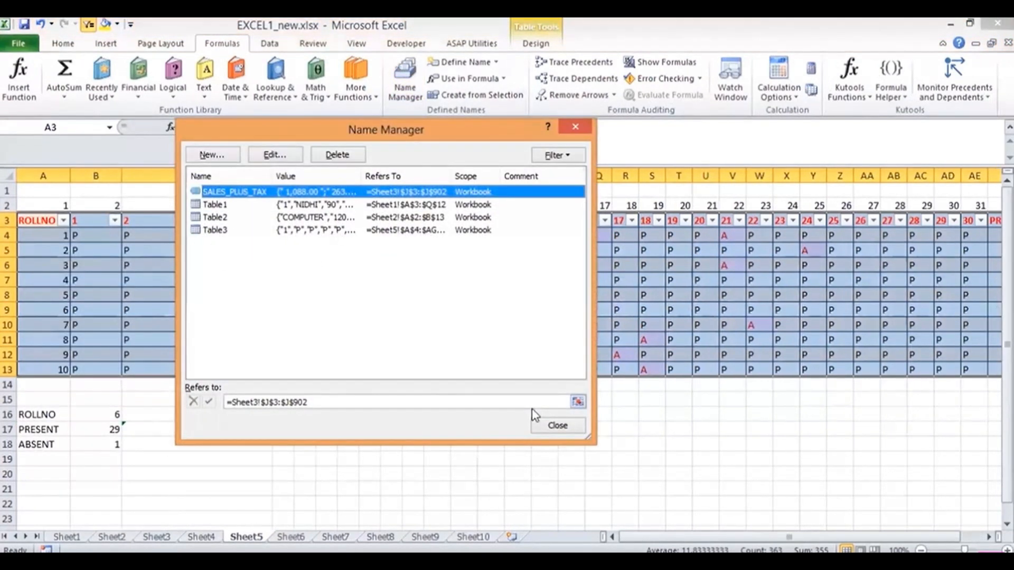
pyautogui.click(557, 426)
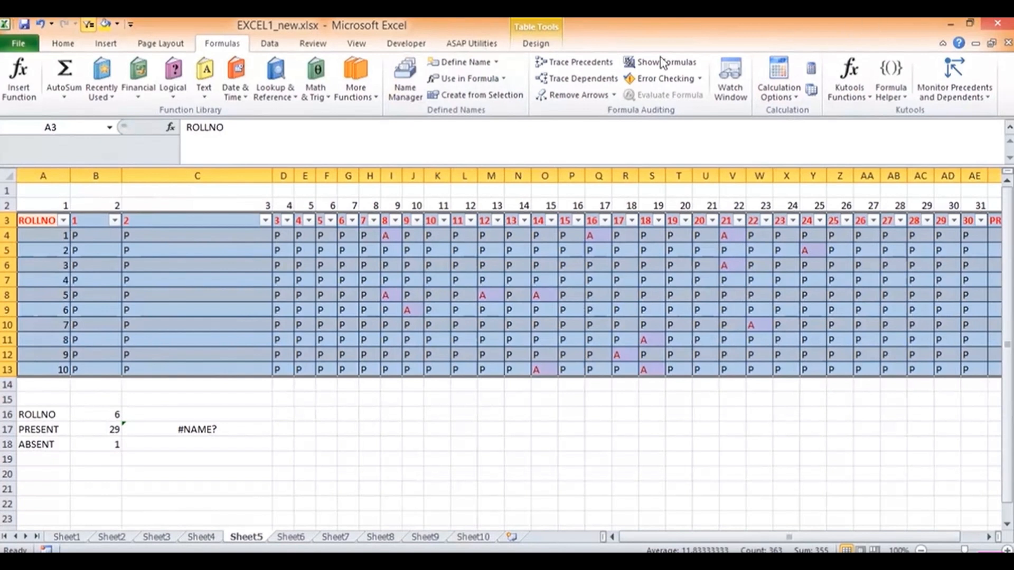
# Step: Convert the attendance table on Sheet5 back to a normal range
pyautogui.click(549, 44)
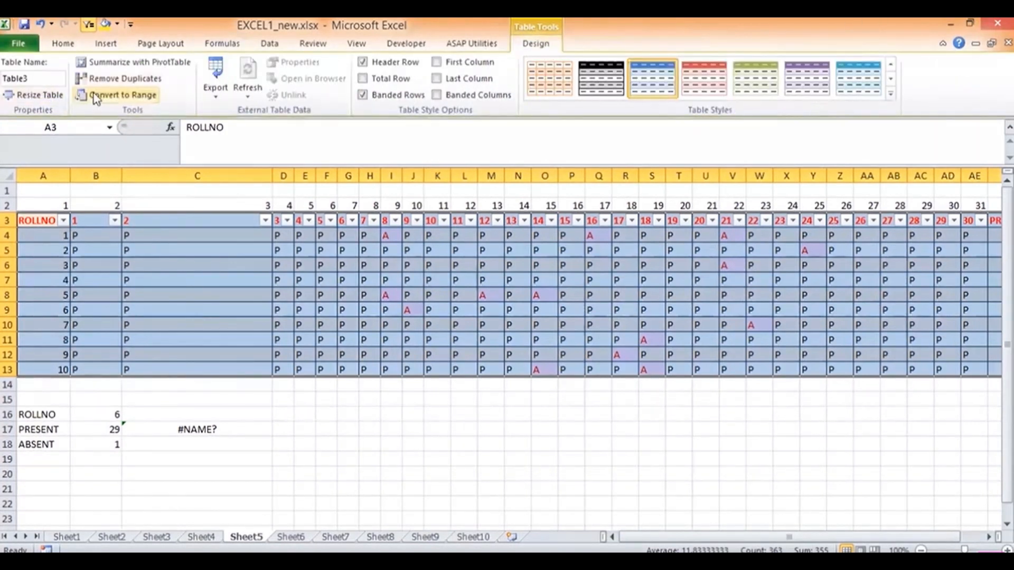
pyautogui.click(121, 95)
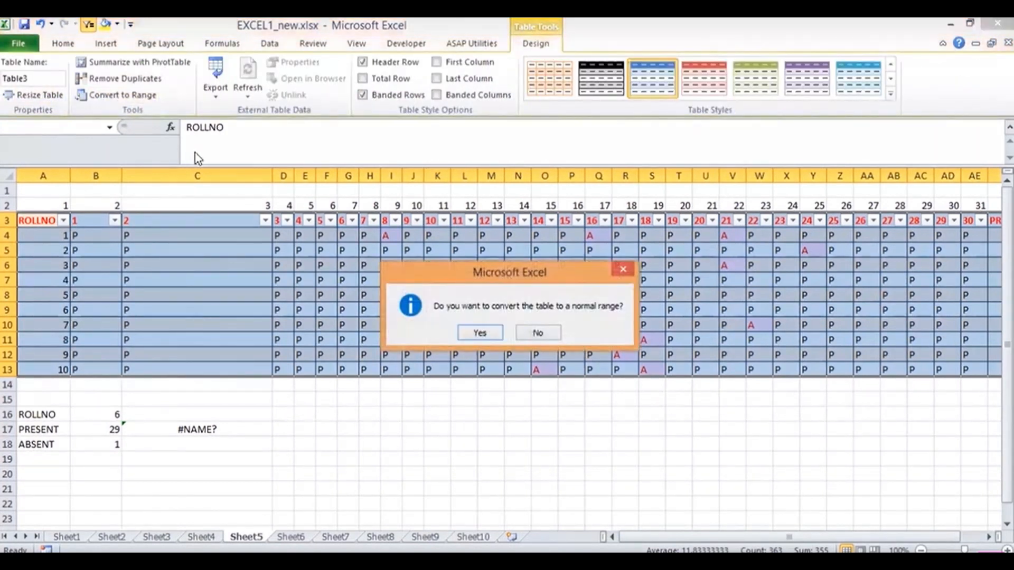
pyautogui.click(490, 334)
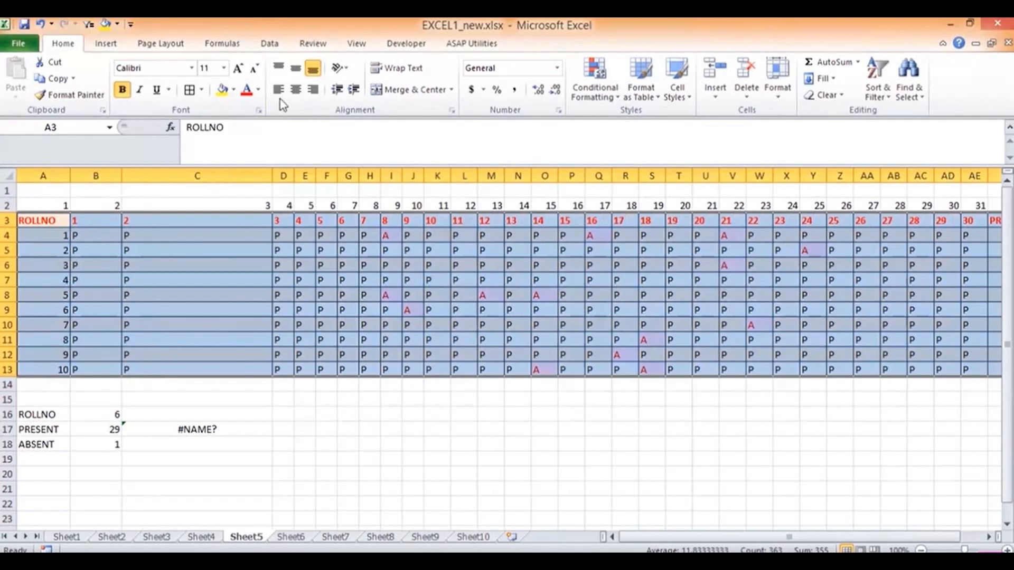
# Step: Check the workbook's defined names again for an entry of the converted attendance table
pyautogui.click(227, 46)
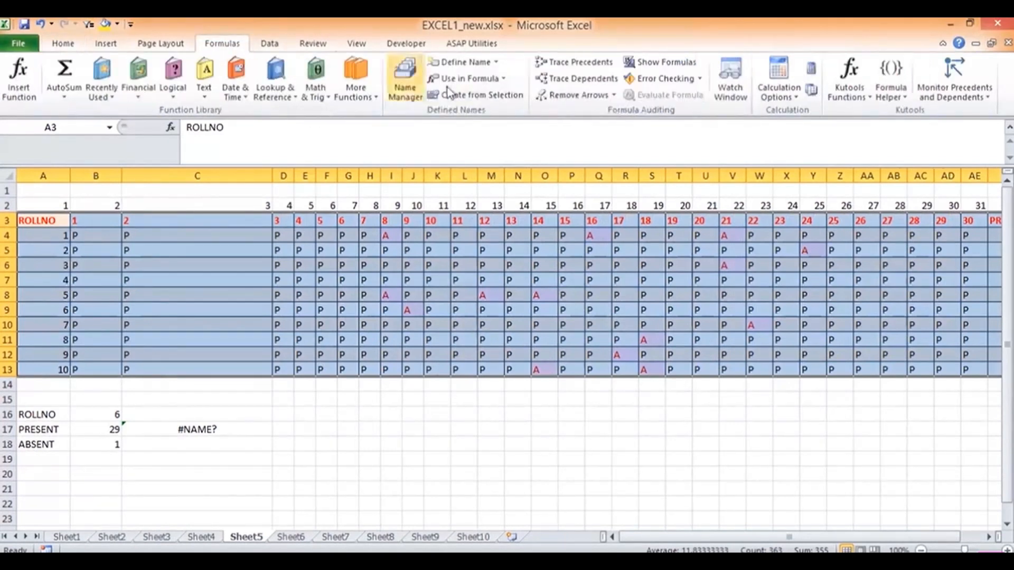
pyautogui.click(409, 87)
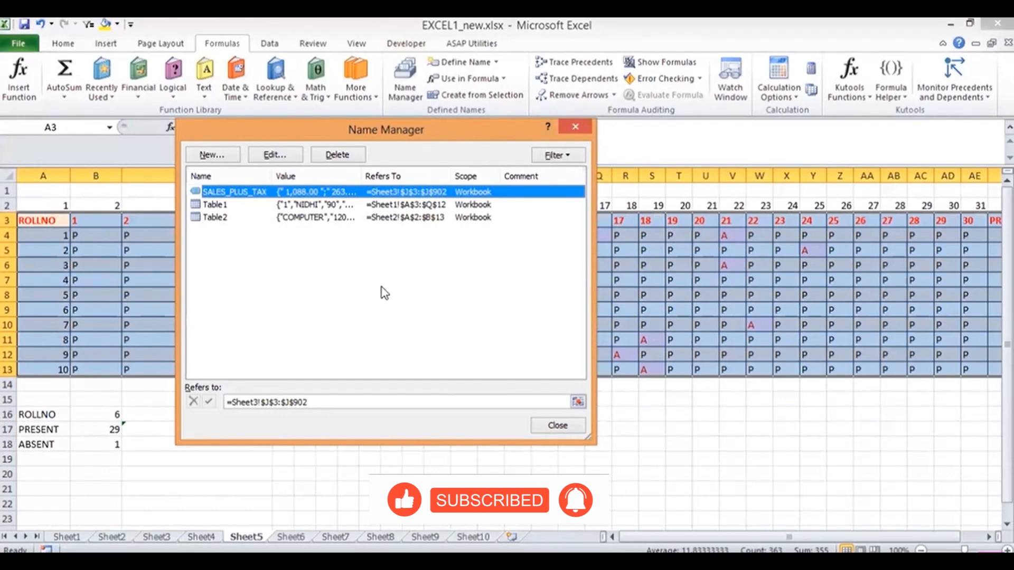
pyautogui.click(557, 424)
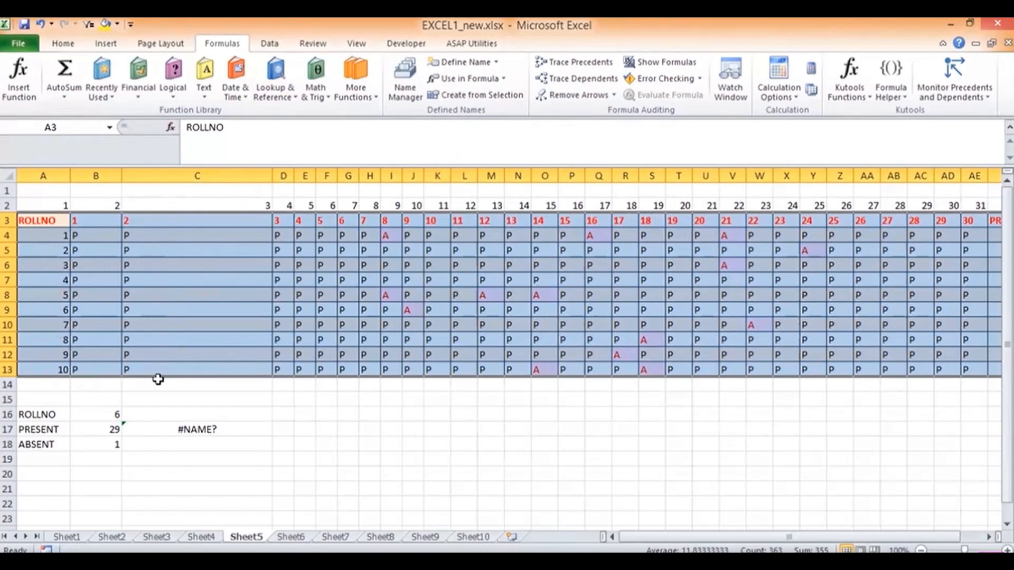
# Step: Review the roll number cell B16 and the lookup formulas in B17 and B18
pyautogui.click(100, 427)
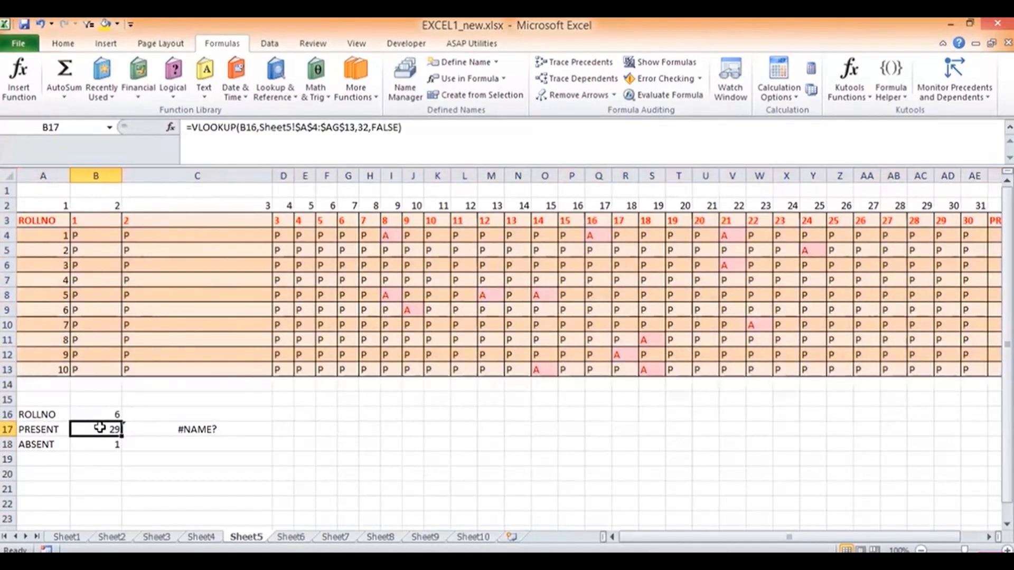
pyautogui.press('Down')
pyautogui.press('Down')
pyautogui.press('Up')
pyautogui.press('Up')
pyautogui.press('Up')
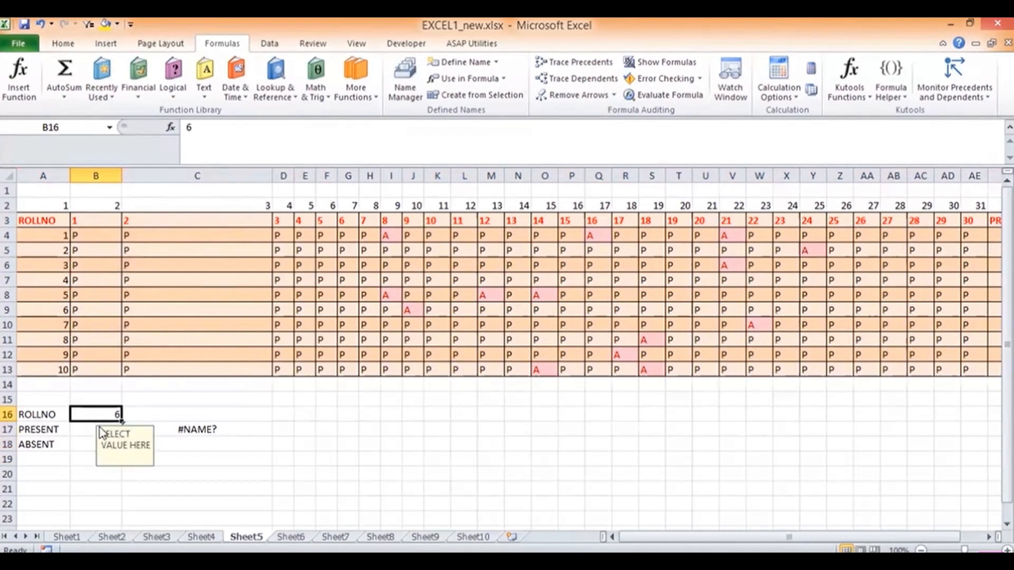
pyautogui.press('Down')
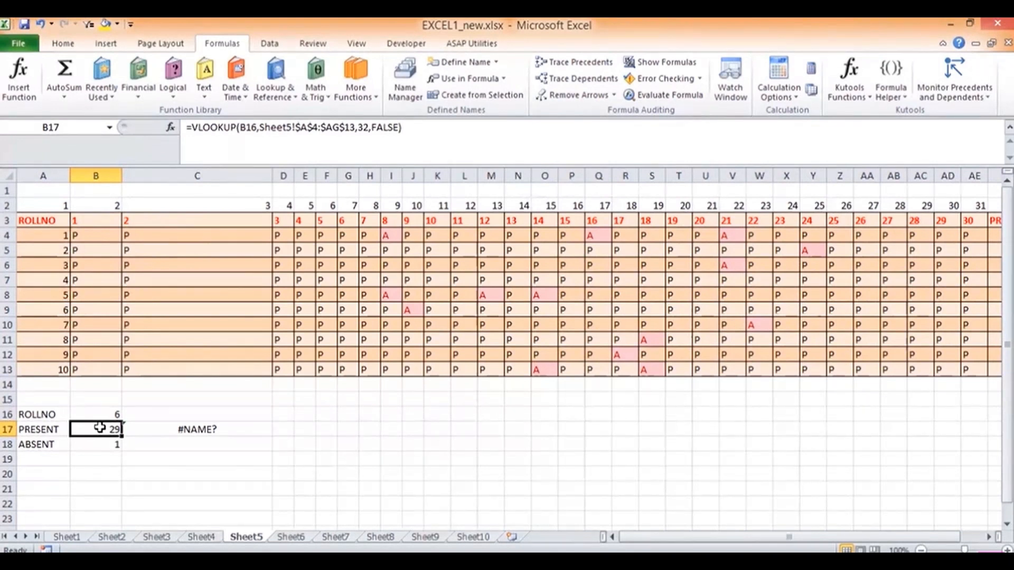
pyautogui.press('Up')
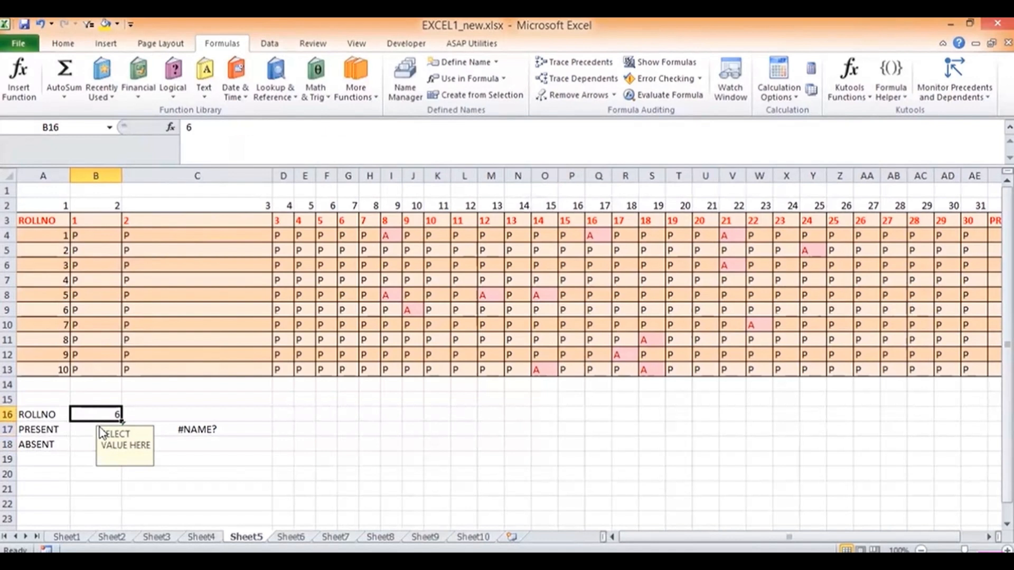
# Step: Delete the VLOOKUP formula that uses RANGE_NAME from cell C17
pyautogui.press('Right')
pyautogui.press('Right')
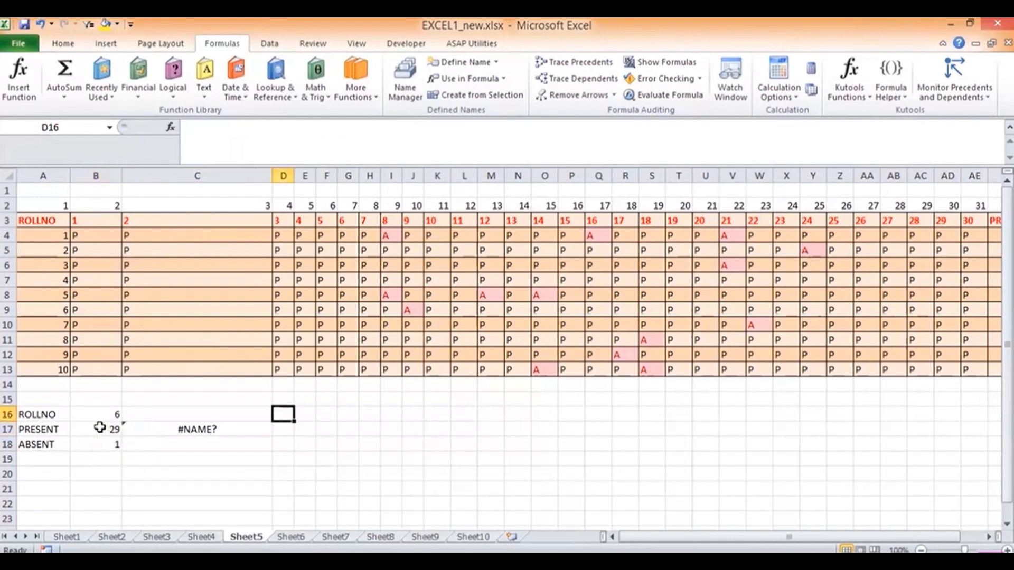
pyautogui.press('Down')
pyautogui.press('Left')
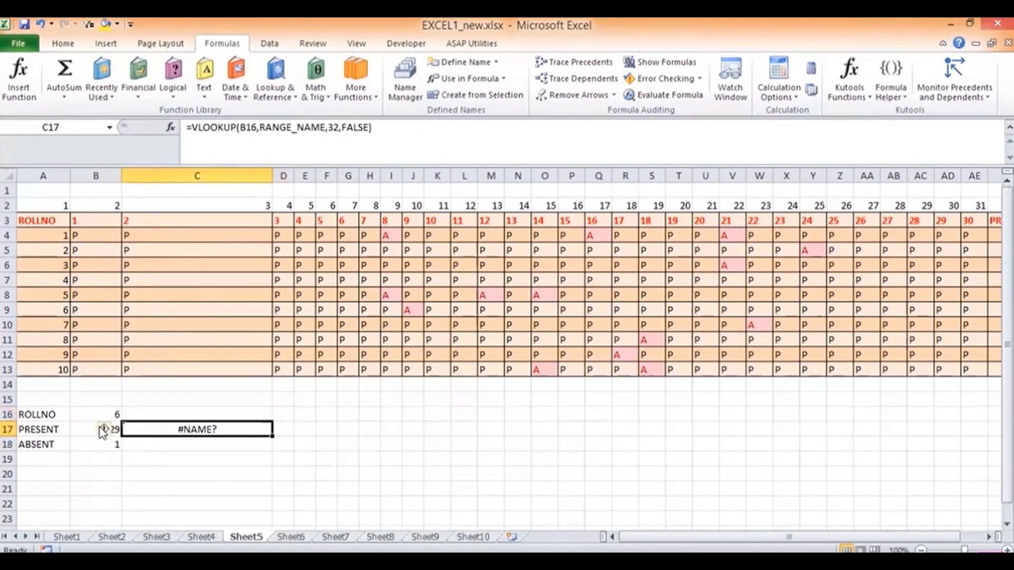
pyautogui.press('Delete')
pyautogui.press('Left')
pyautogui.press('Left')
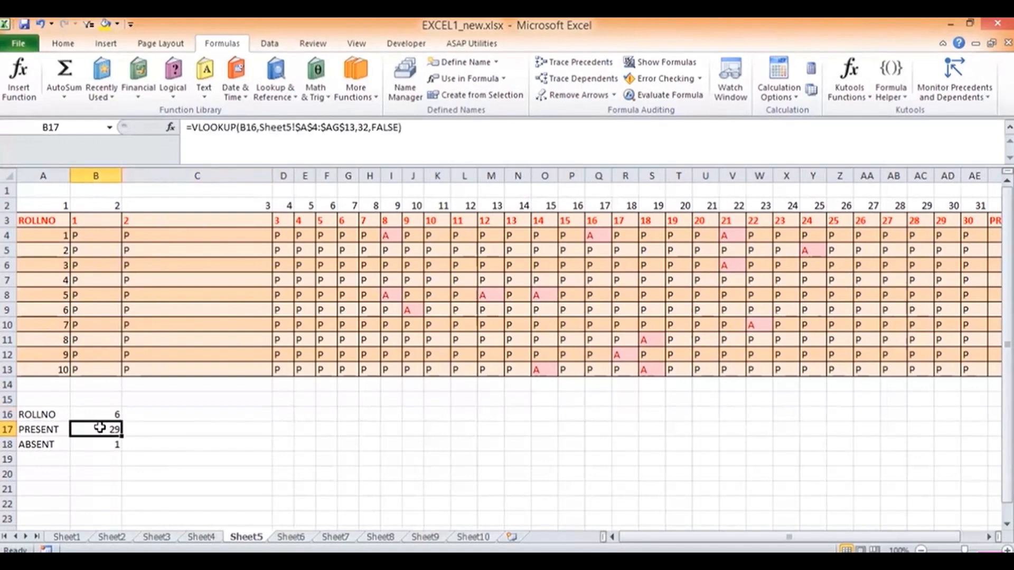
pyautogui.press('Up')
pyautogui.press('Up')
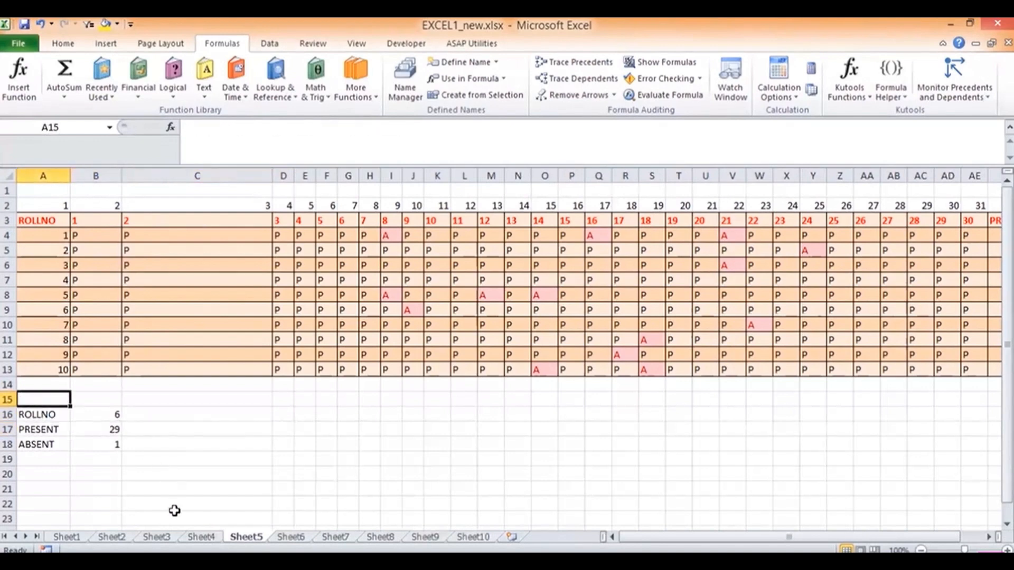
pyautogui.click(201, 537)
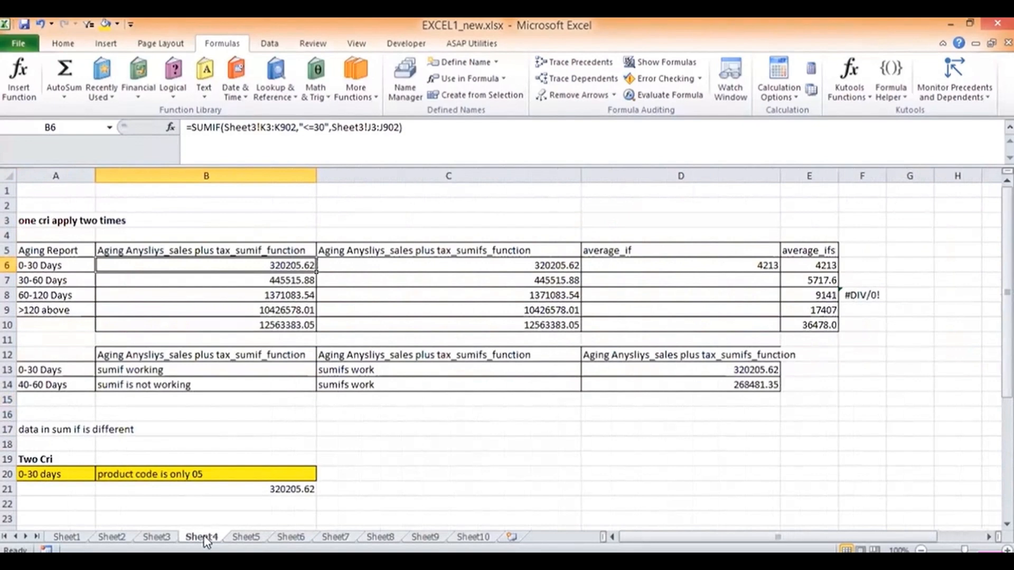
pyautogui.click(248, 537)
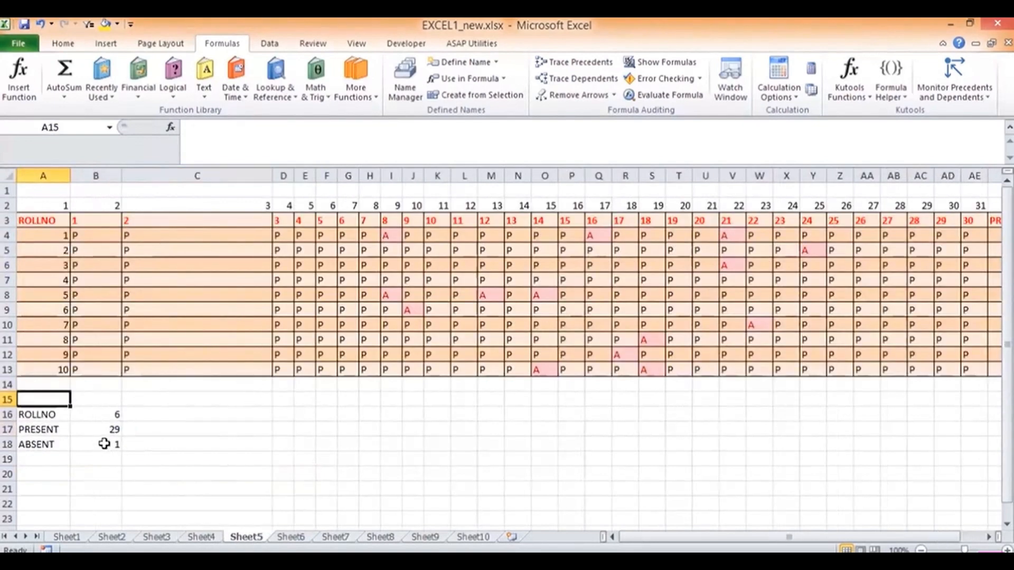
# Step: Apply borders to all cells of the lookup block A16:B18
pyautogui.moveTo(24, 414); pyautogui.dragTo(116, 445)
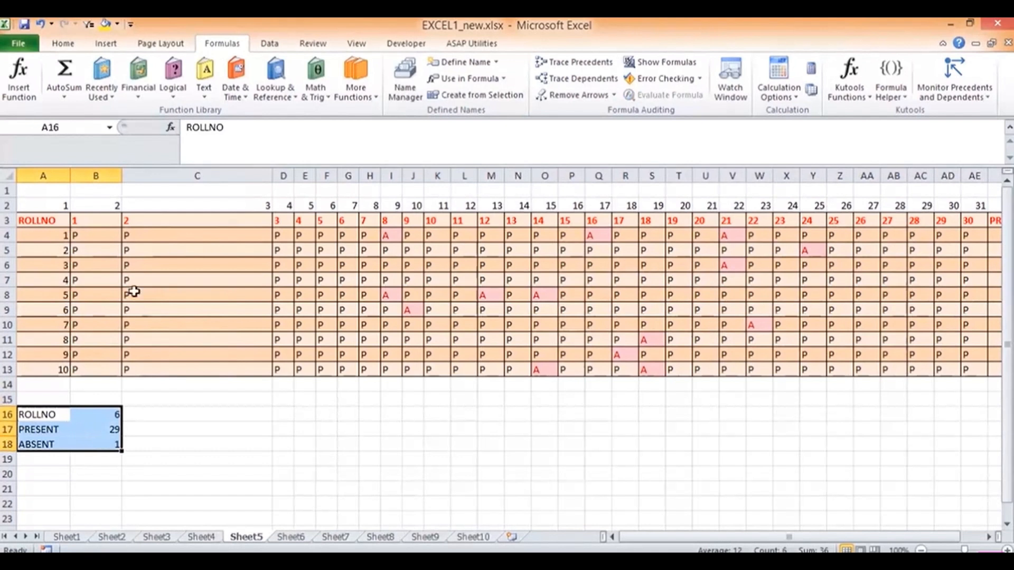
pyautogui.click(63, 44)
pyautogui.click(189, 90)
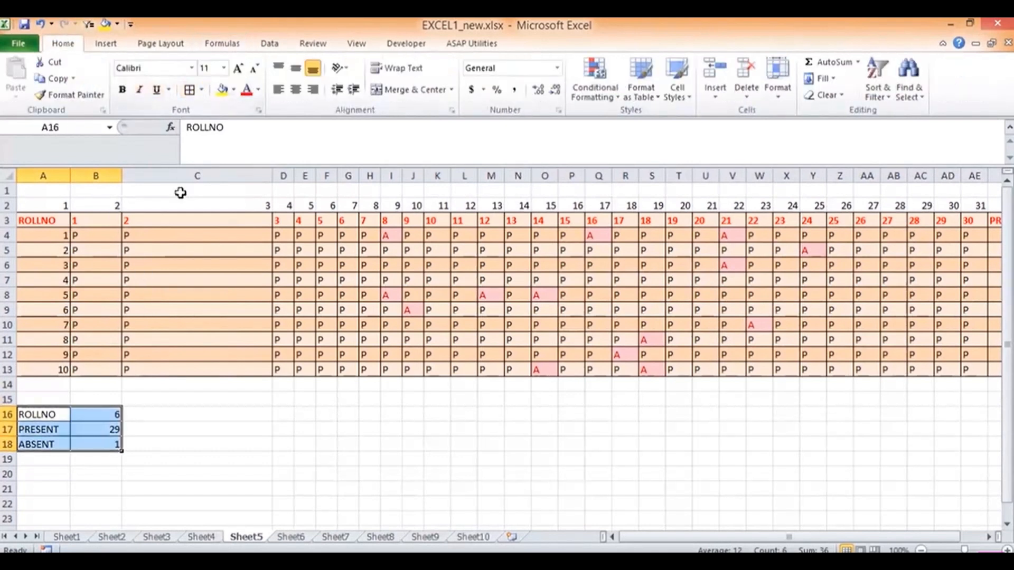
# Step: Review the data validation settings, input message and error alert of roll number cell B16
pyautogui.click(103, 412)
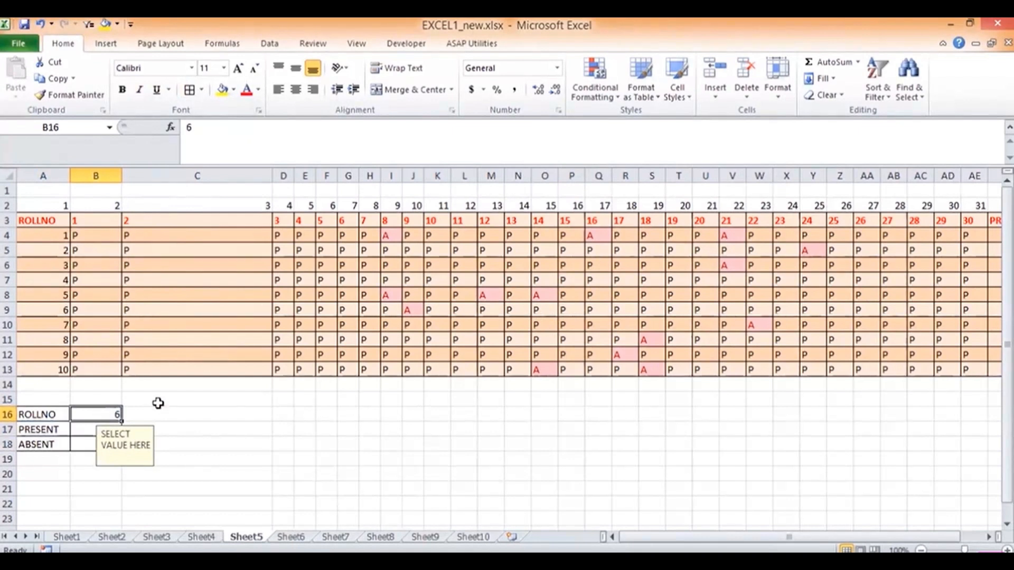
pyautogui.click(269, 44)
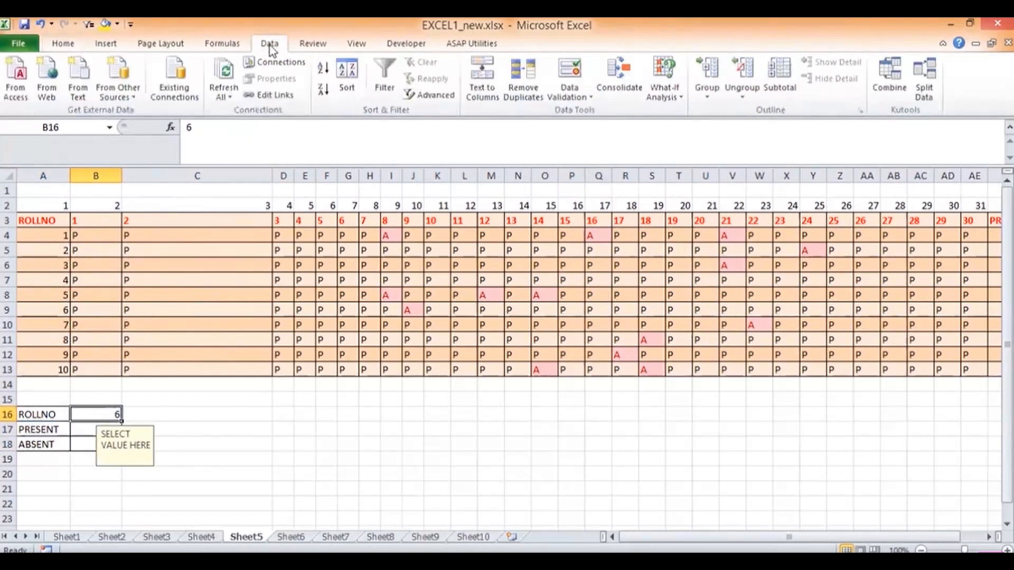
pyautogui.click(579, 96)
pyautogui.click(526, 116)
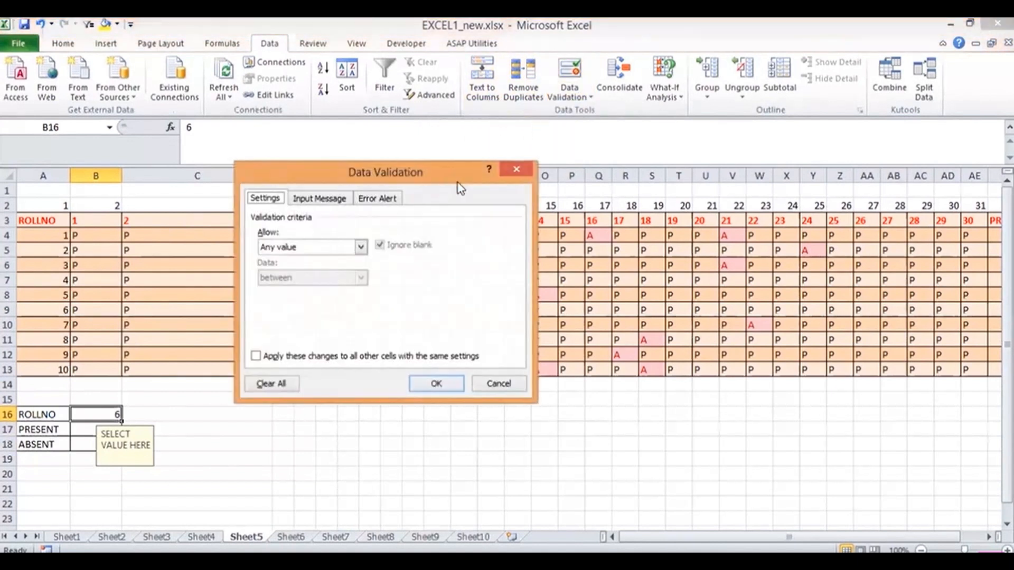
pyautogui.click(316, 202)
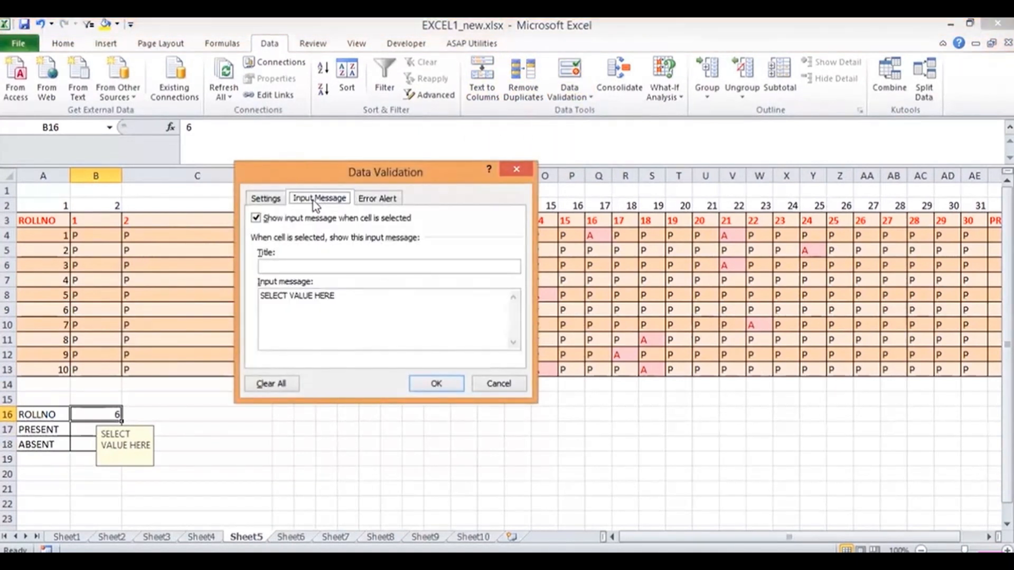
pyautogui.click(373, 200)
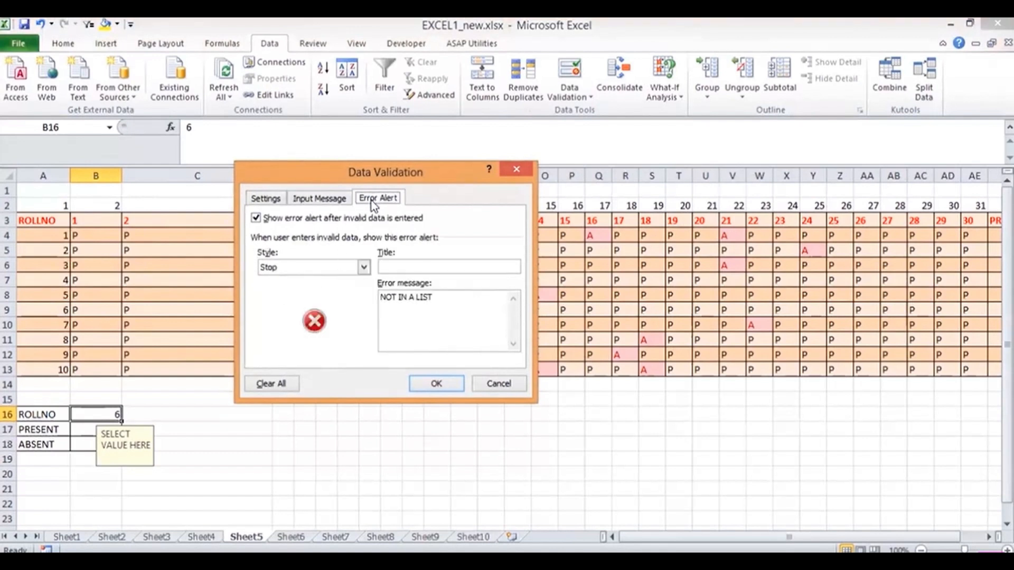
pyautogui.click(269, 200)
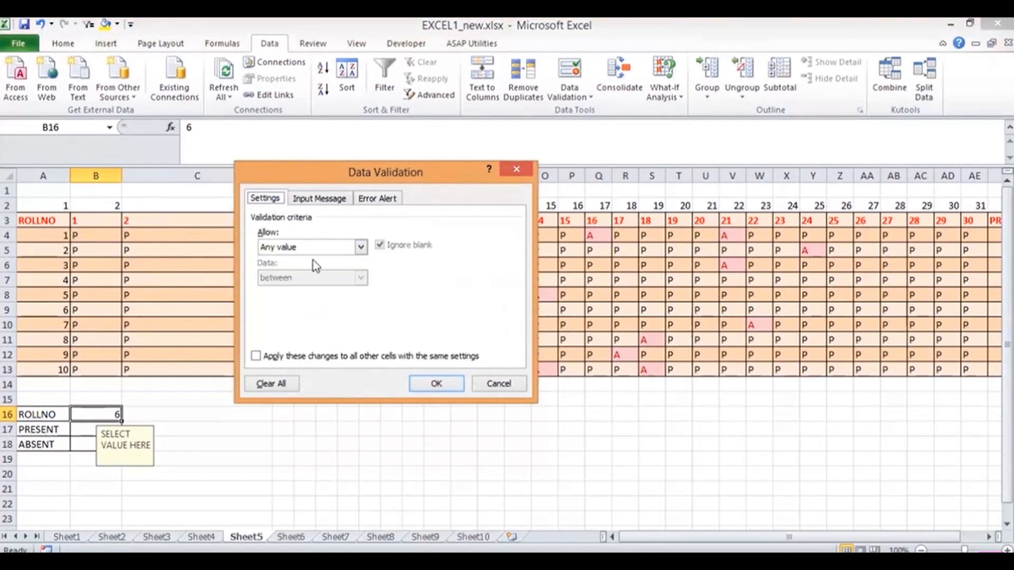
pyautogui.click(485, 387)
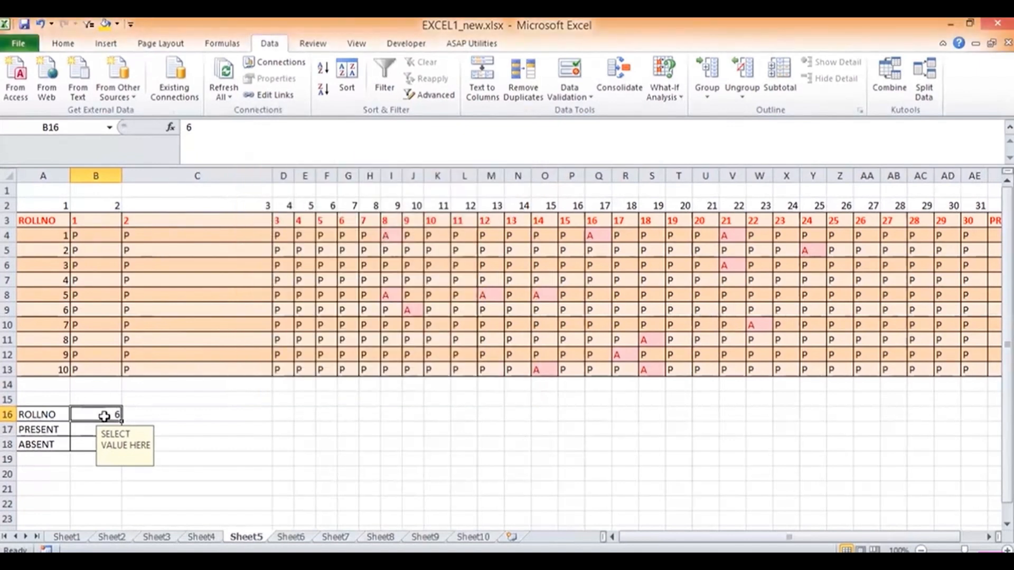
pyautogui.click(191, 409)
# Step: Insert a comment on roll number cell B16 reading THIS IS STUDENT ROLLNO FOR CLASS
pyautogui.click(94, 414)
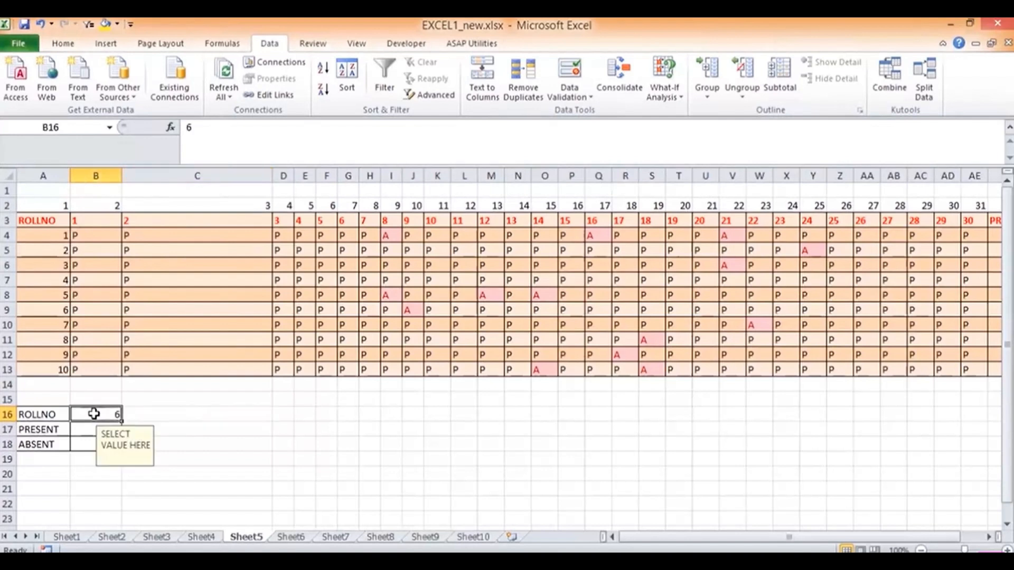
pyautogui.rightClick(94, 415)
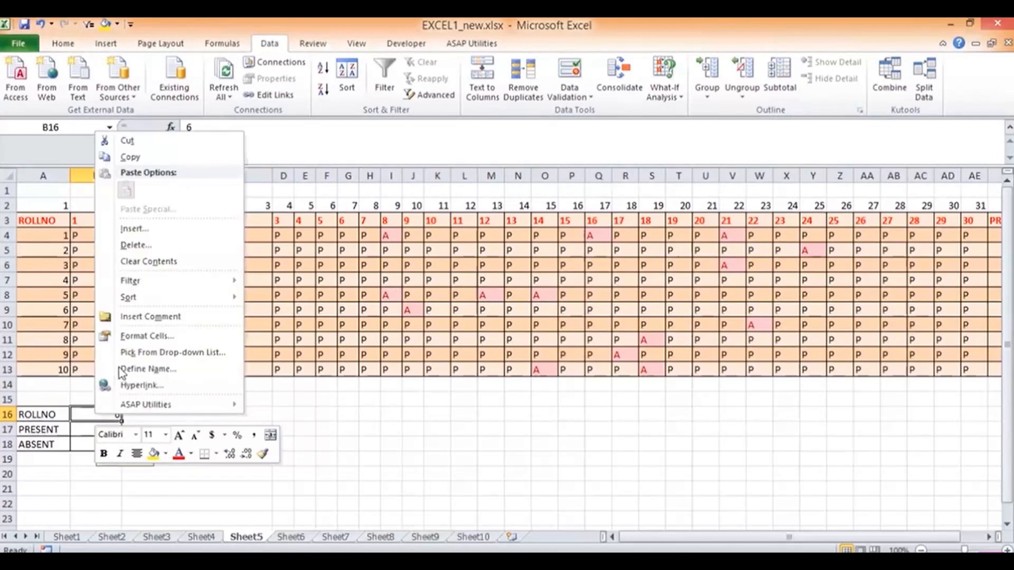
pyautogui.click(159, 317)
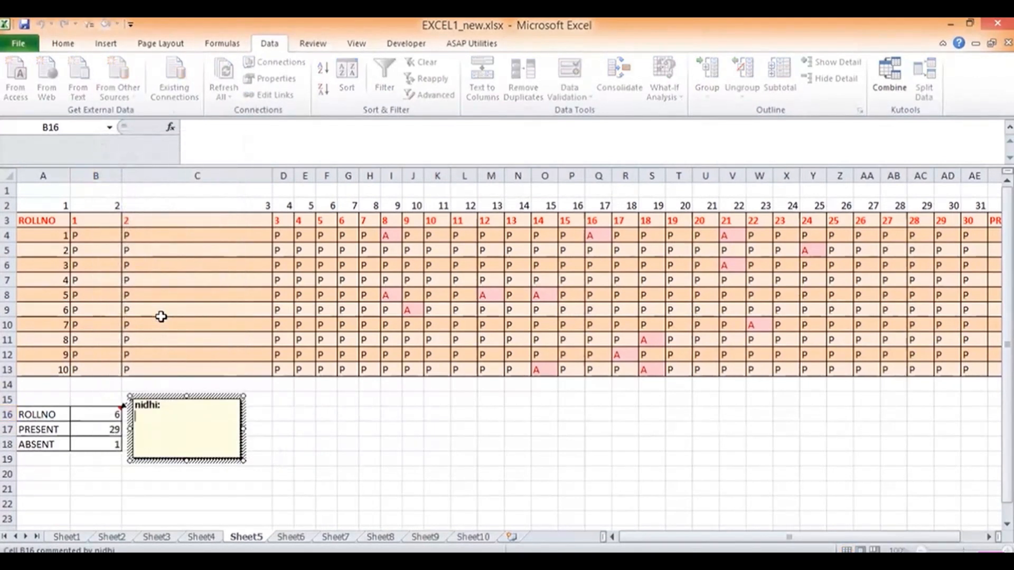
pyautogui.write('THIS IS S')
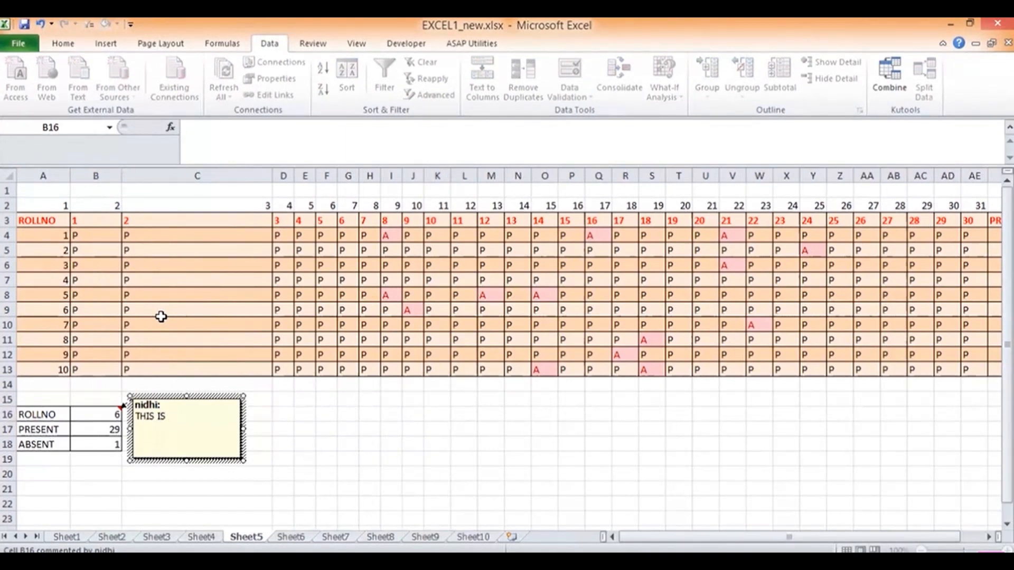
pyautogui.write(' STUDENT ROLLNO ')
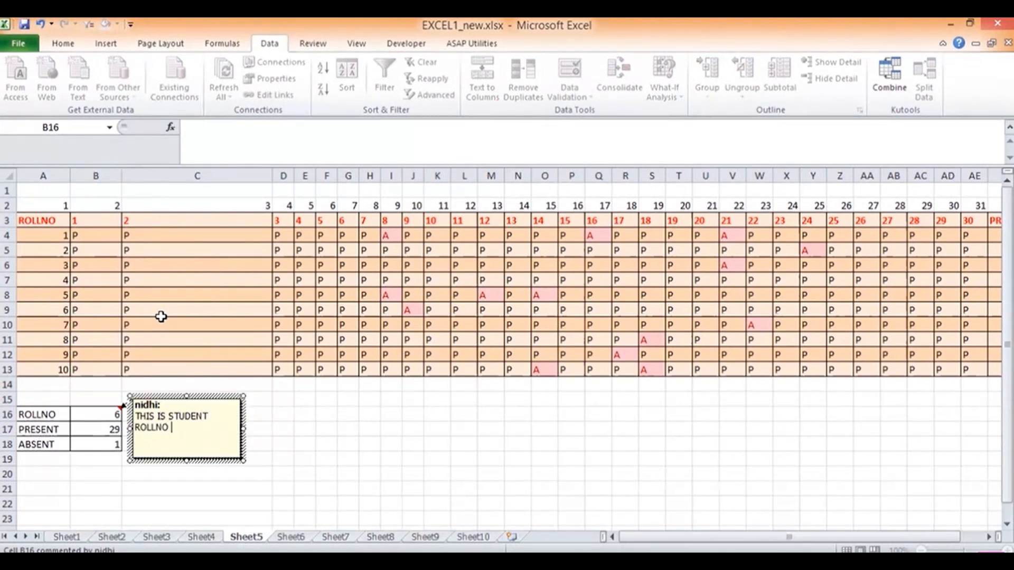
pyautogui.write('4')
pyautogui.press('BackSpace')
pyautogui.write('F')
pyautogui.write('CLASS BA')
pyautogui.press('BackSpace')
pyautogui.press('BackSpace')
pyautogui.press('BackSpace')
pyautogui.press('Return')
pyautogui.click(299, 428)
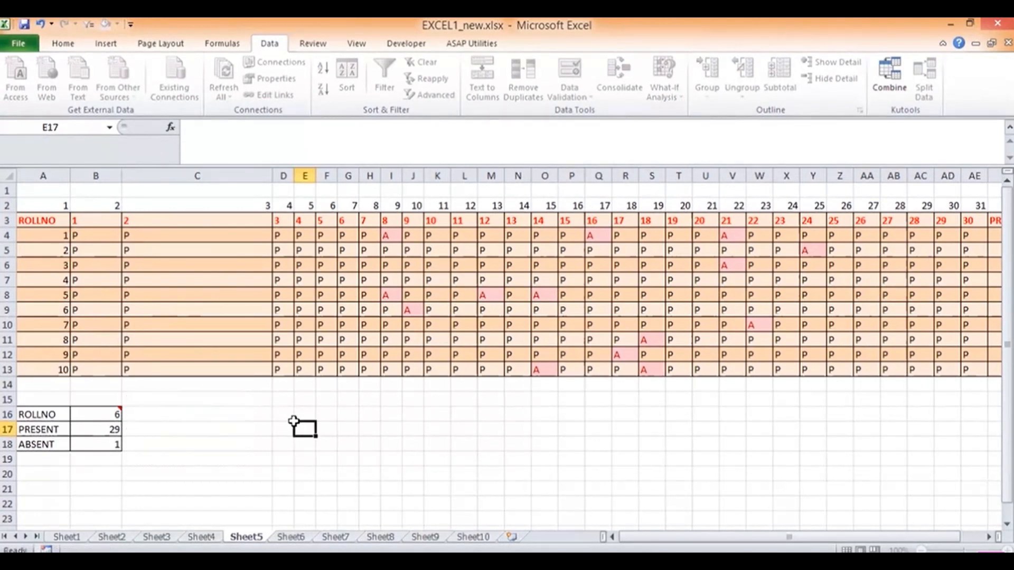
pyautogui.moveTo(116, 411)
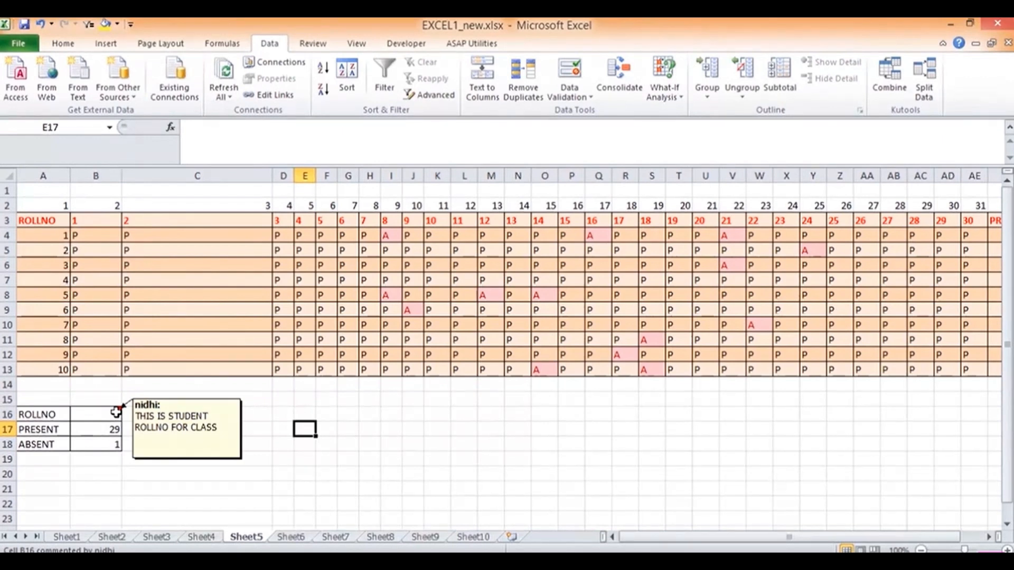
# Step: Insert a comment on attendance cell O13 with the lines A-ABSENT and P-PRESENT
pyautogui.click(545, 370)
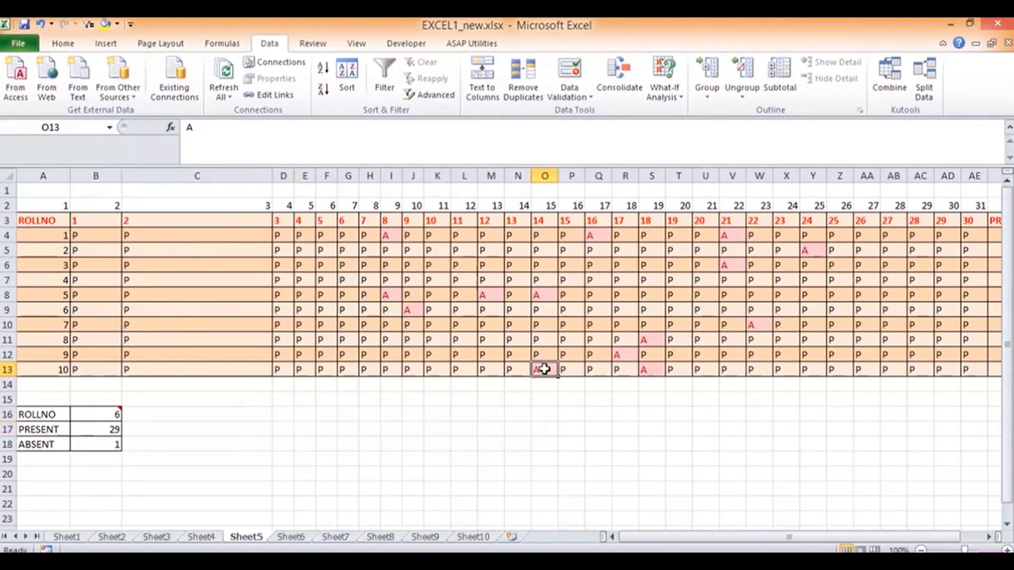
pyautogui.rightClick(544, 369)
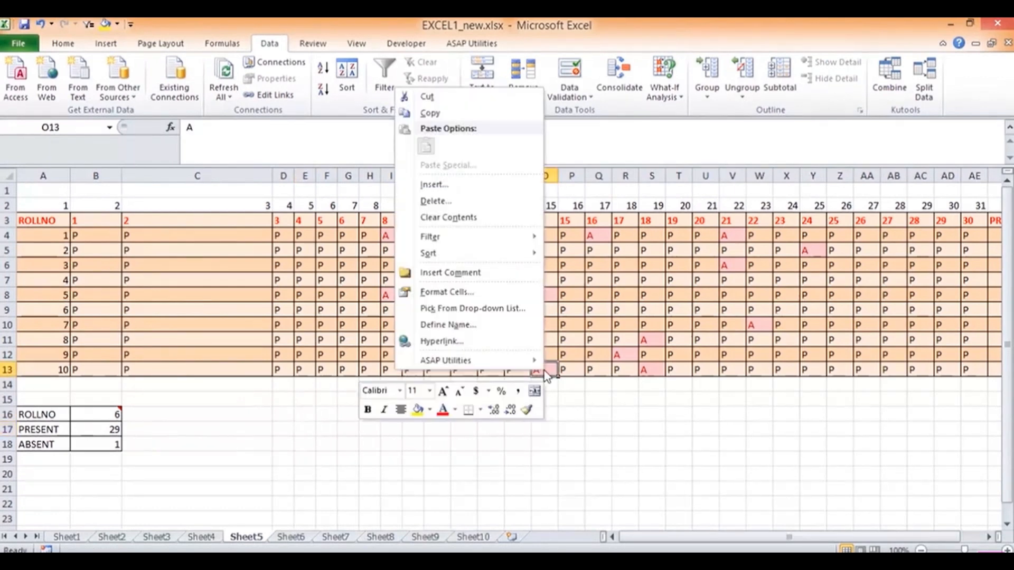
pyautogui.click(478, 274)
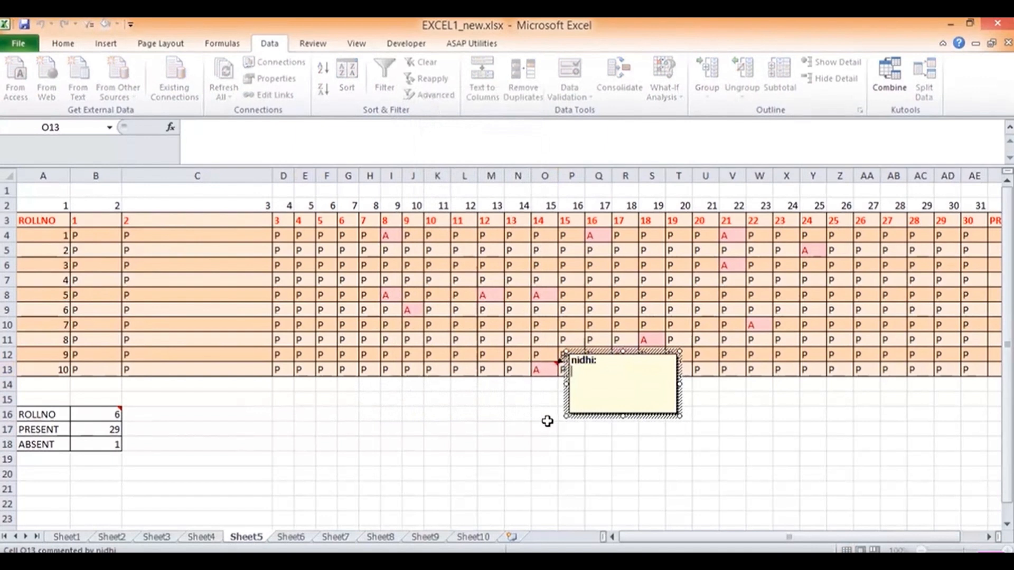
pyautogui.write('A-ABSENT')
pyautogui.press('Return')
pyautogui.write('P-PRESE')
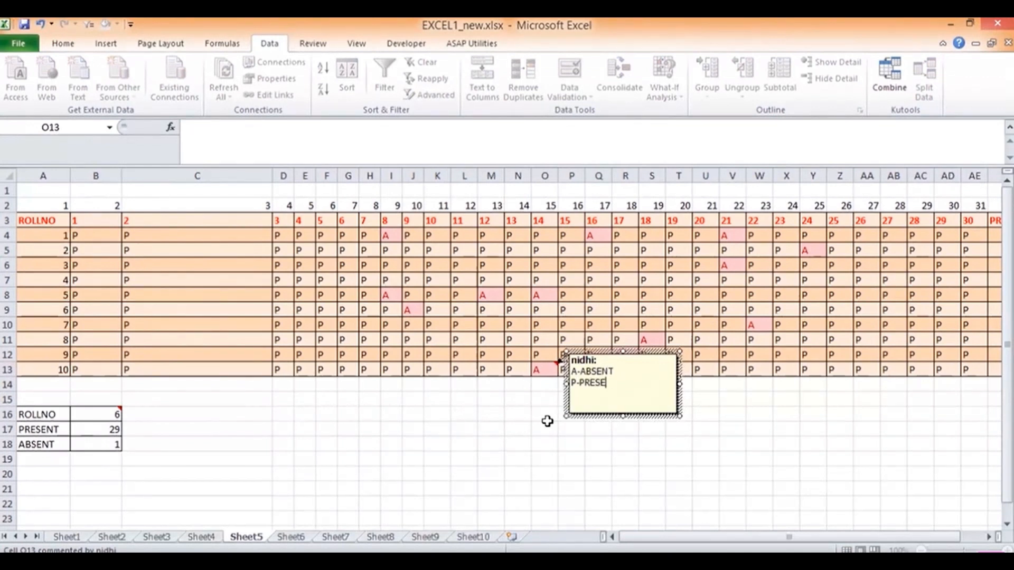
pyautogui.write('NT')
pyautogui.press('Return')
pyautogui.click(581, 457)
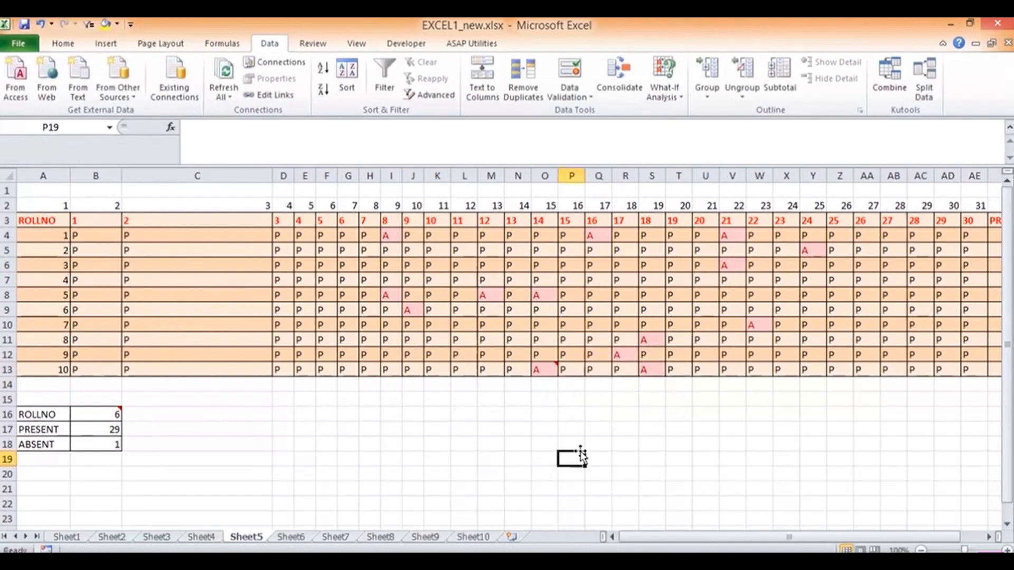
pyautogui.click(546, 368)
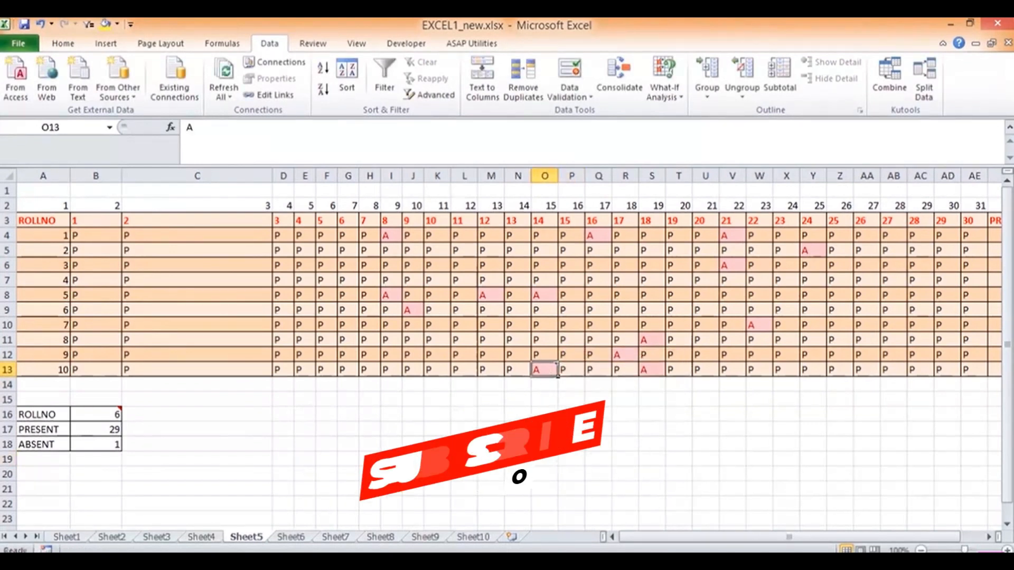
# Step: Delete the comment from roll number cell B16
pyautogui.click(115, 413)
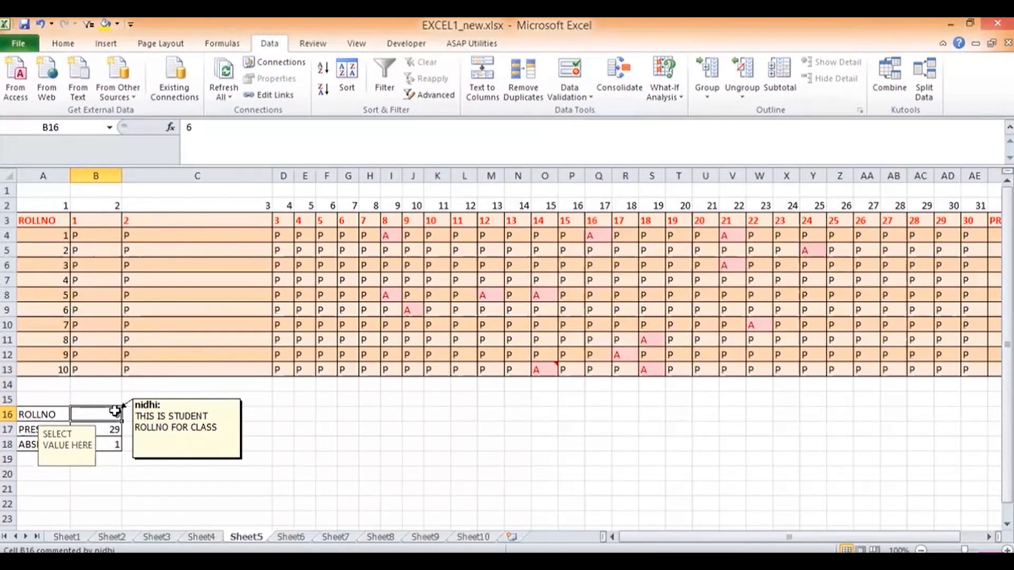
pyautogui.rightClick(115, 411)
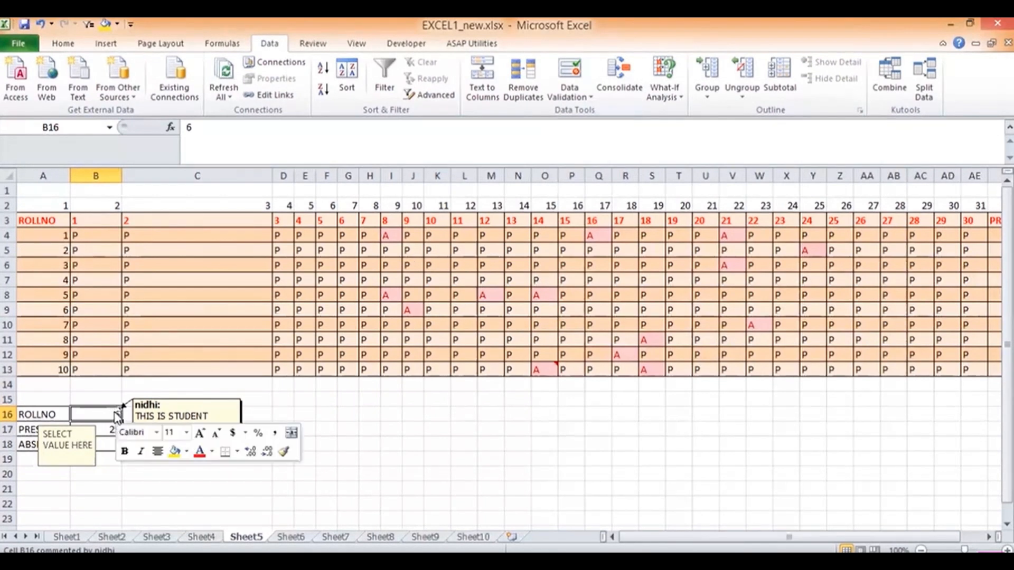
pyautogui.click(152, 298)
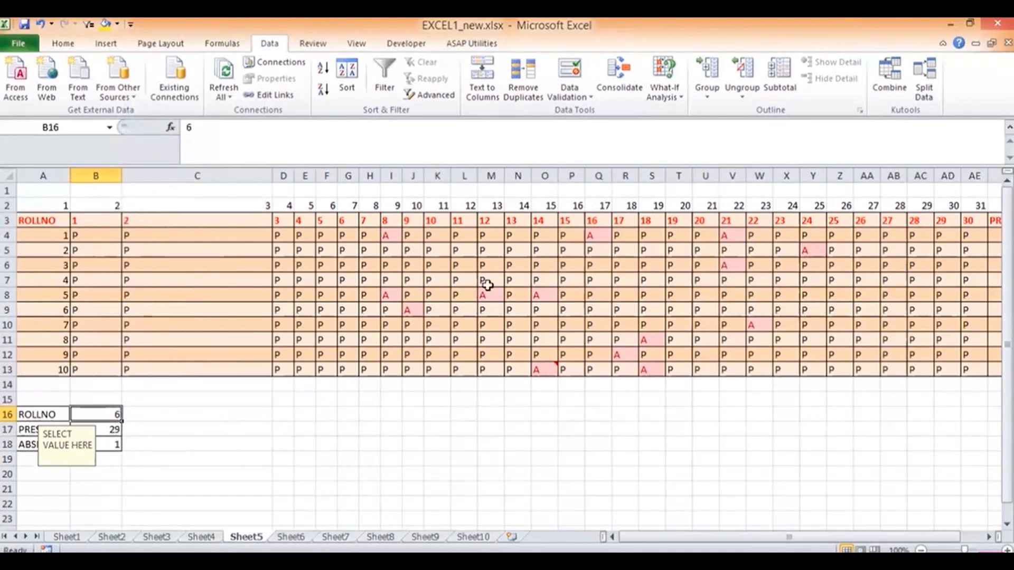
# Step: Open the comment on attendance cell O13 for editing and close it without changes
pyautogui.click(556, 368)
pyautogui.rightClick(556, 369)
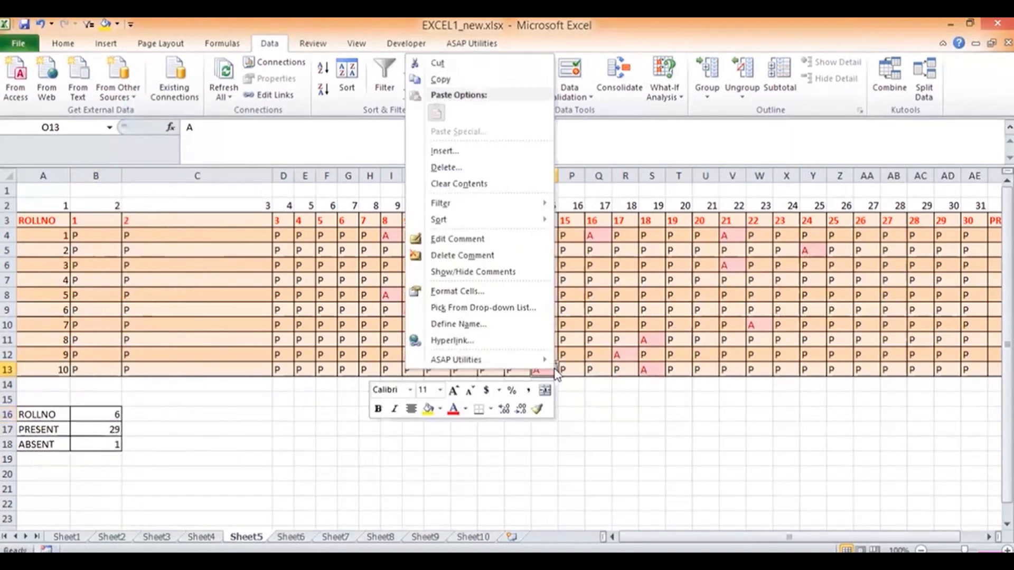
pyautogui.click(471, 243)
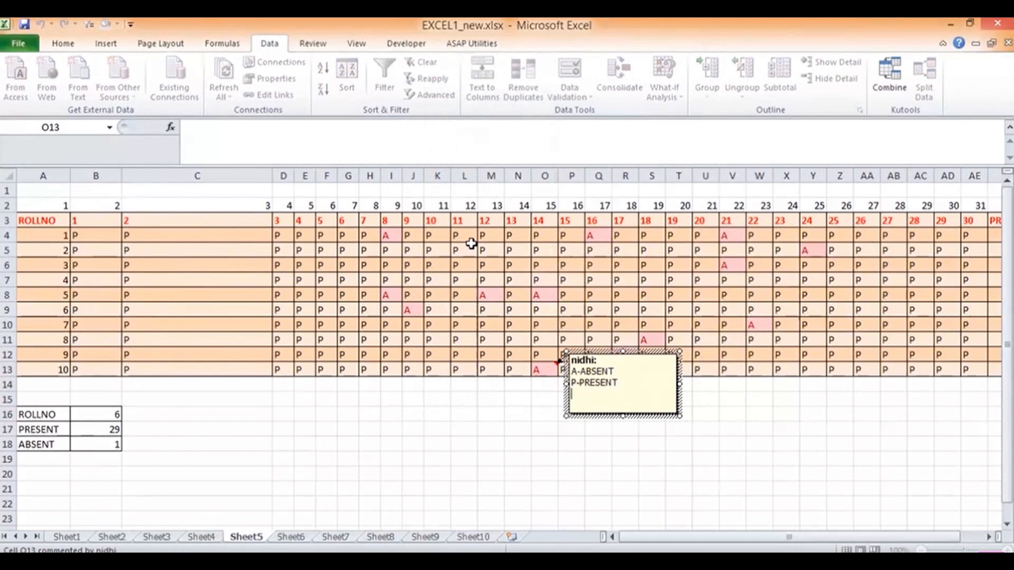
pyautogui.click(543, 426)
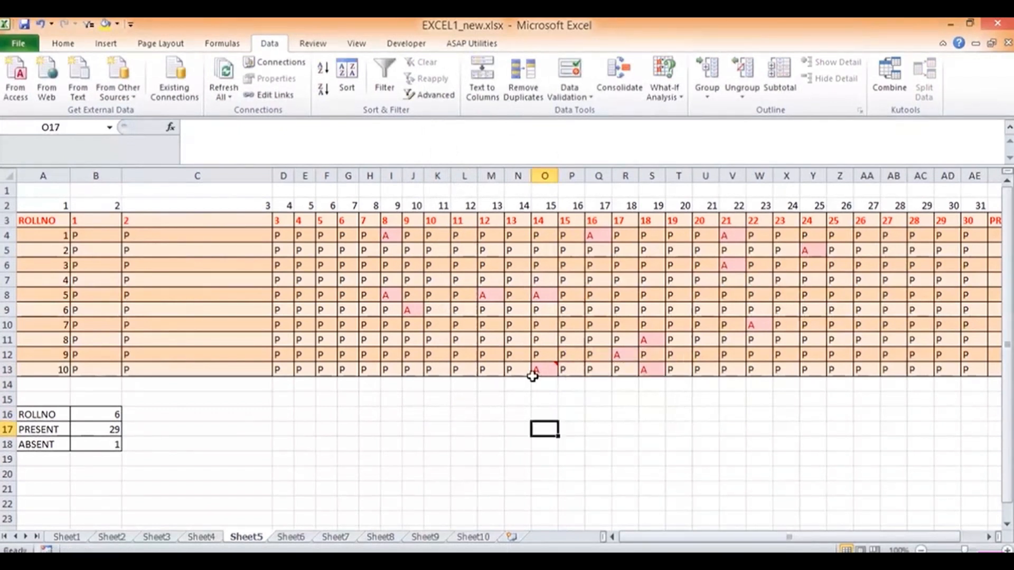
# Step: Delete the comment from attendance cell O13
pyautogui.rightClick(542, 370)
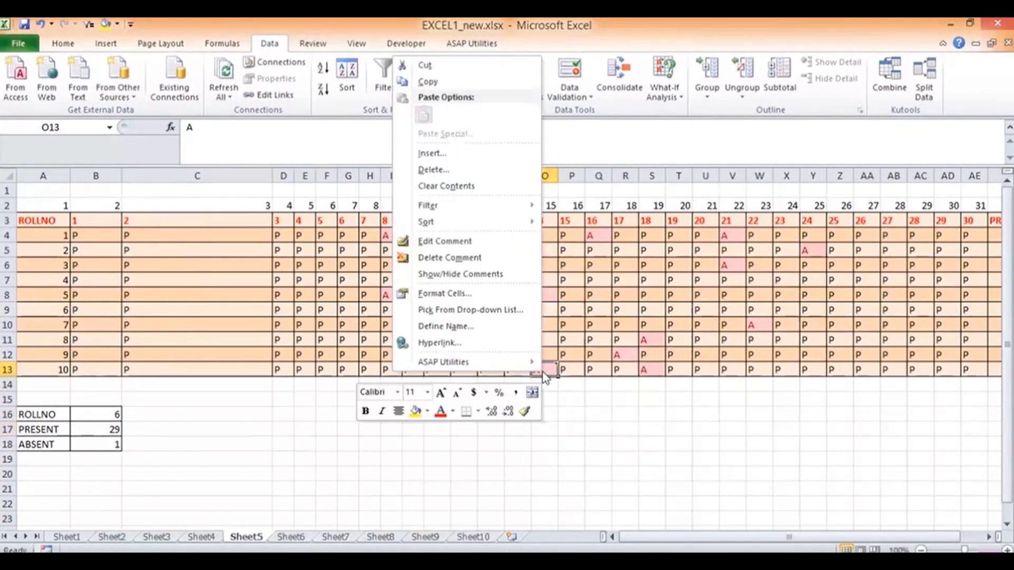
pyautogui.click(464, 260)
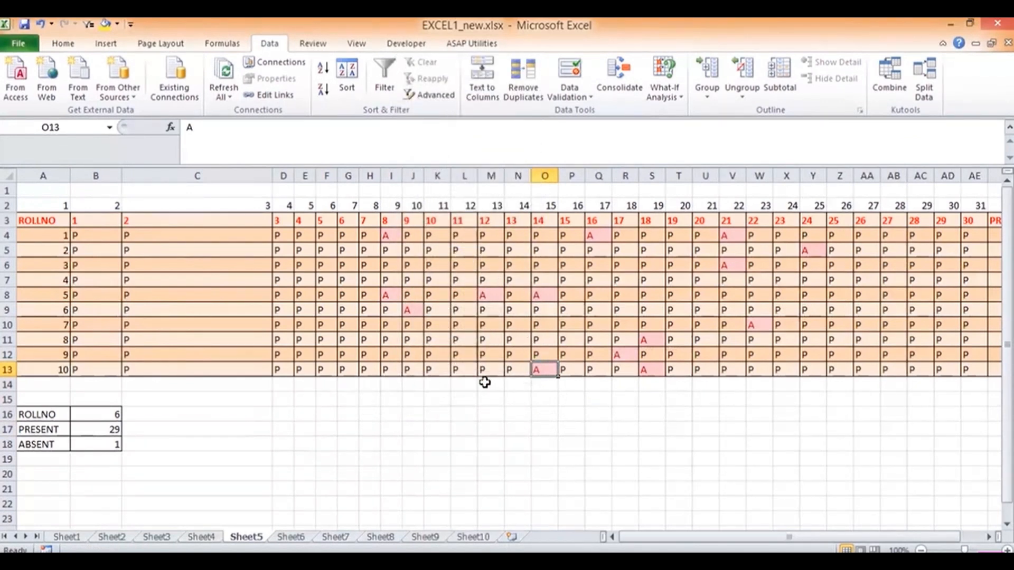
pyautogui.moveTo(485, 383); pyautogui.dragTo(409, 370)
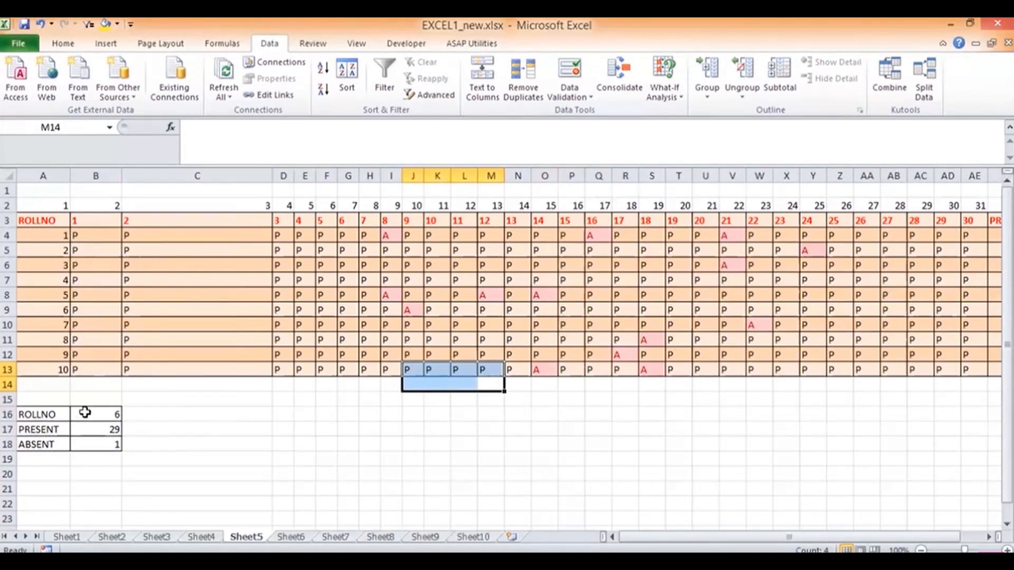
# Step: Insert a comment on roll number cell B16 reading ROLLNO ON CLASS STUDET
pyautogui.rightClick(85, 412)
pyautogui.click(127, 315)
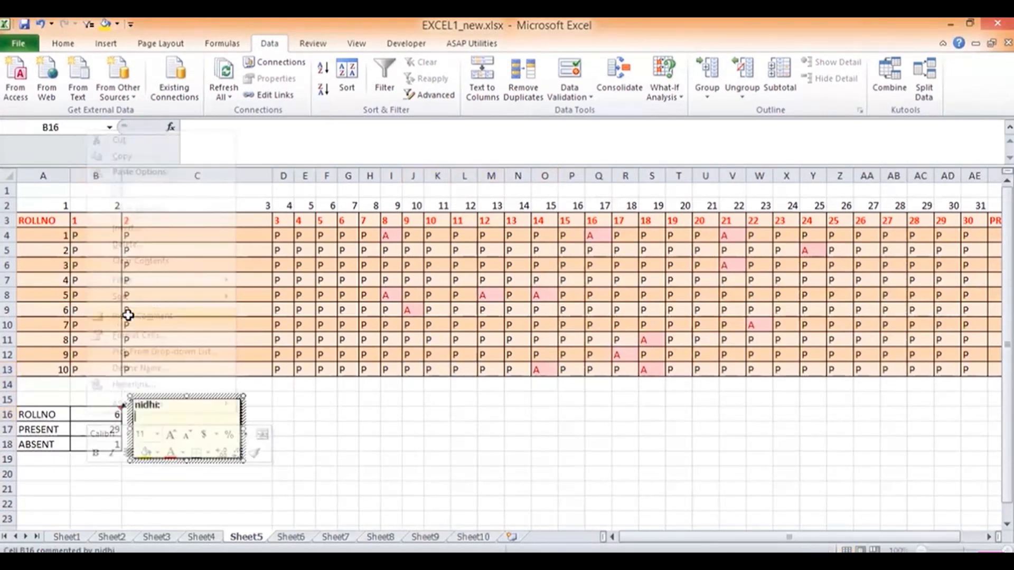
pyautogui.write('RO')
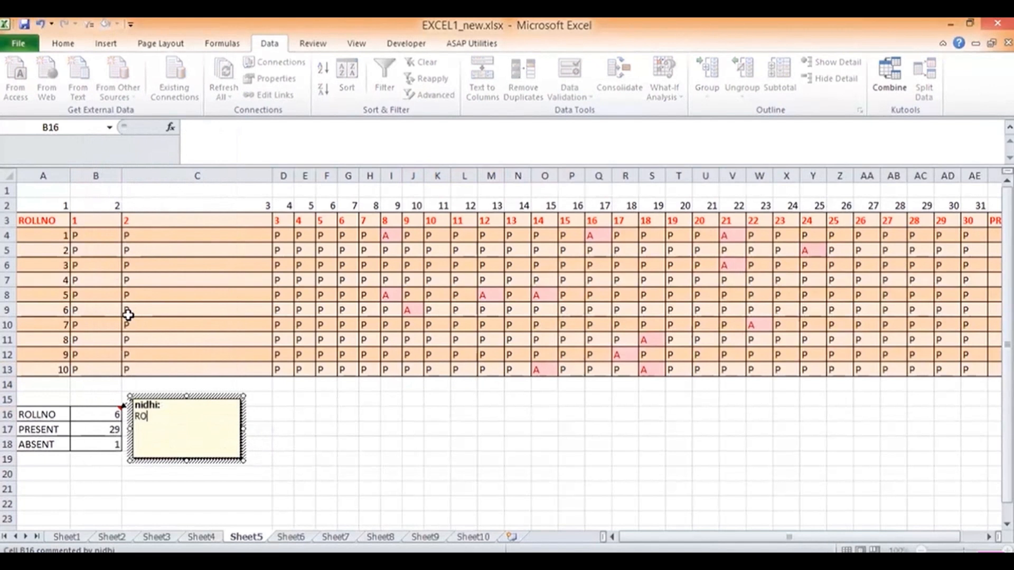
pyautogui.write('LLNO ON ')
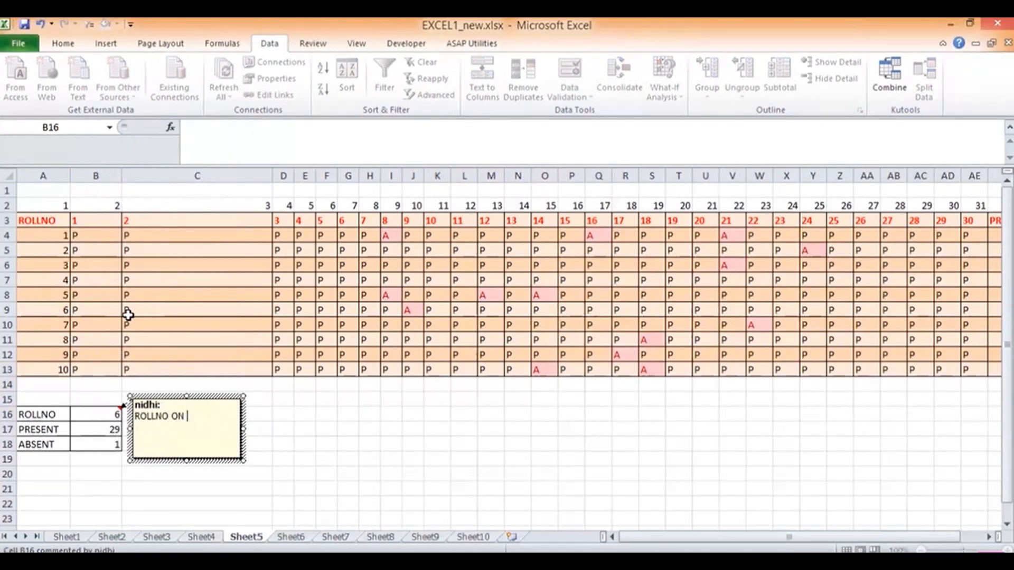
pyautogui.write('BASIC')
pyautogui.press('BackSpace')
pyautogui.press('BackSpace')
pyautogui.press('BackSpace')
pyautogui.press('BackSpace')
pyautogui.press('BackSpace')
pyautogui.write('CLASS ')
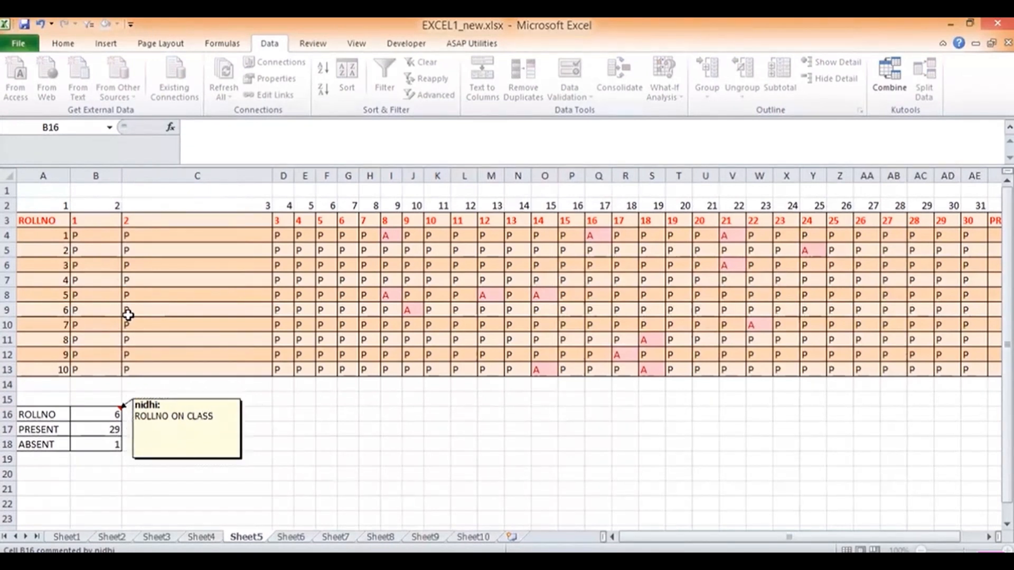
pyautogui.write('STUDET')
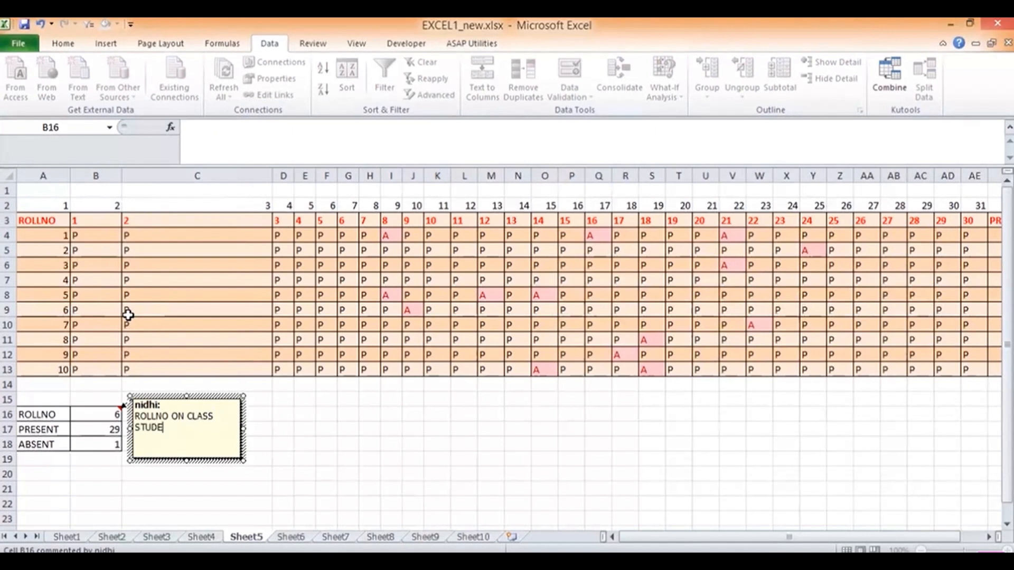
pyautogui.click(304, 428)
# Step: Display the comment on roll number cell B16 permanently and hide it again
pyautogui.click(108, 414)
pyautogui.rightClick(108, 414)
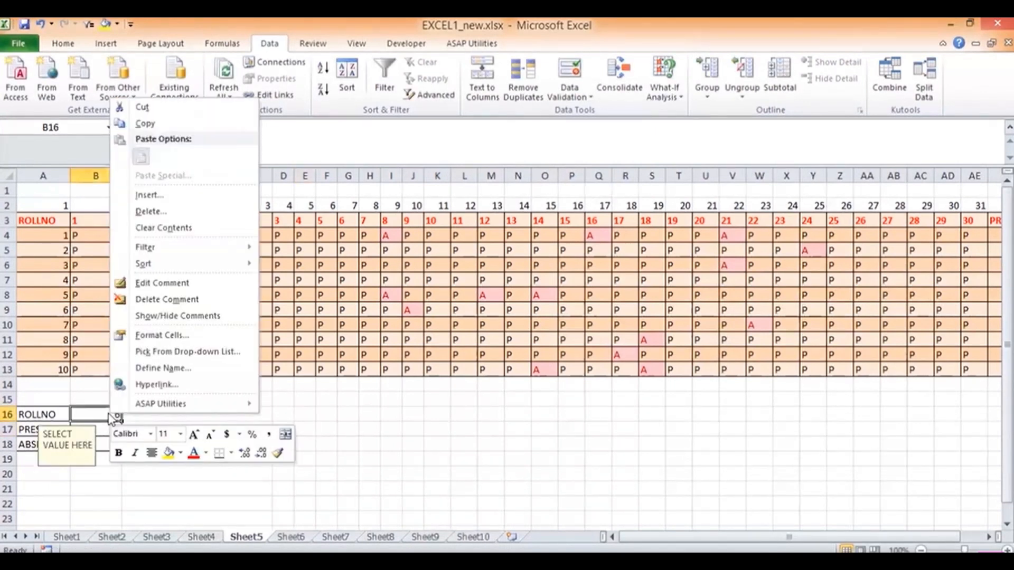
pyautogui.click(194, 320)
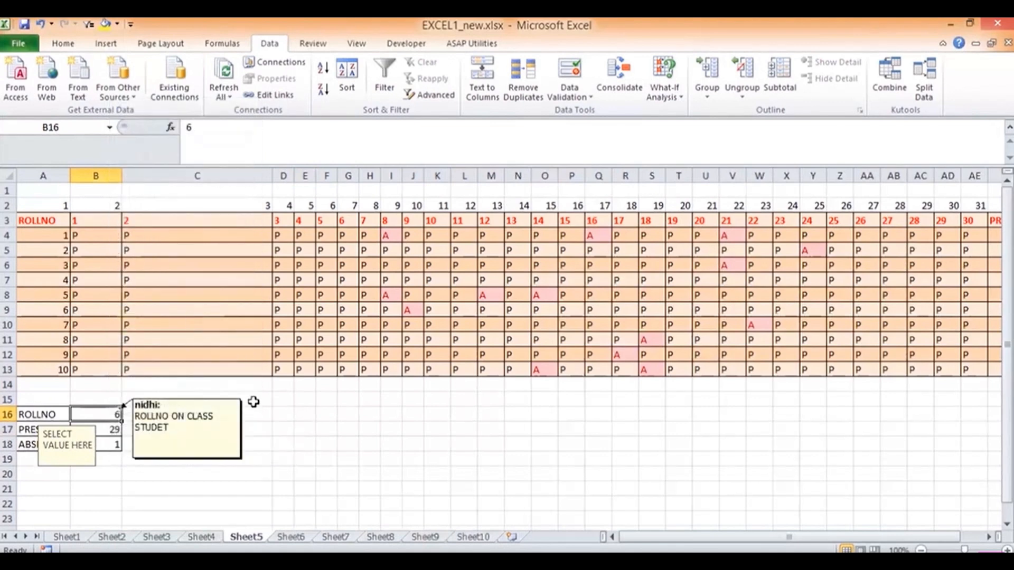
pyautogui.rightClick(116, 415)
pyautogui.click(161, 312)
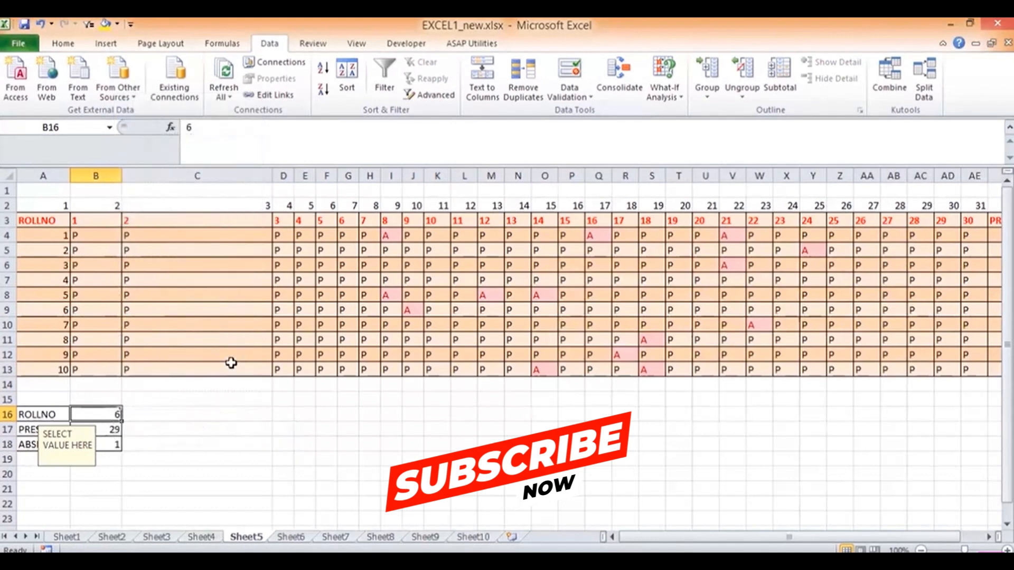
# Step: Delete the comment from roll number cell B16
pyautogui.click(275, 429)
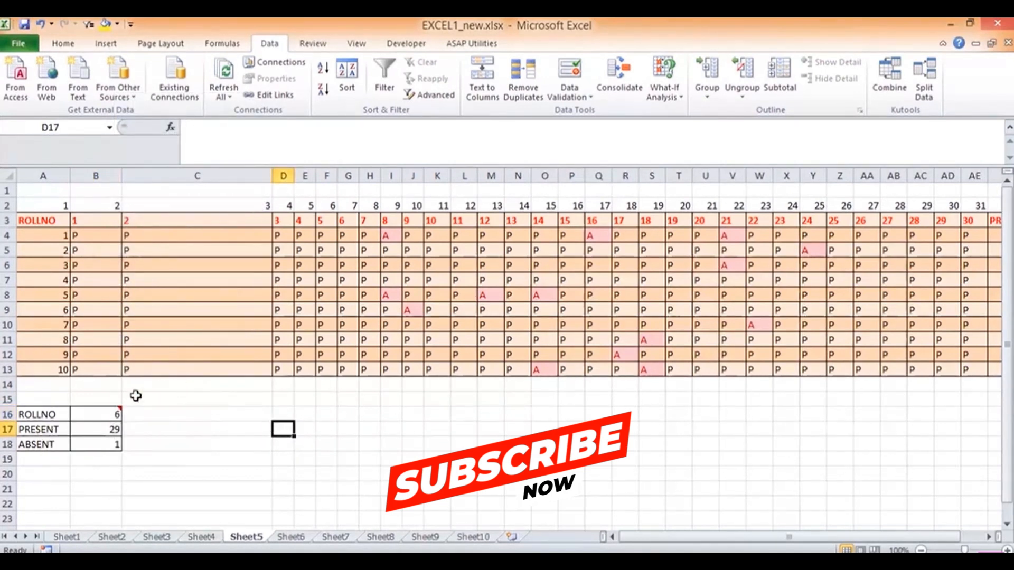
pyautogui.rightClick(100, 412)
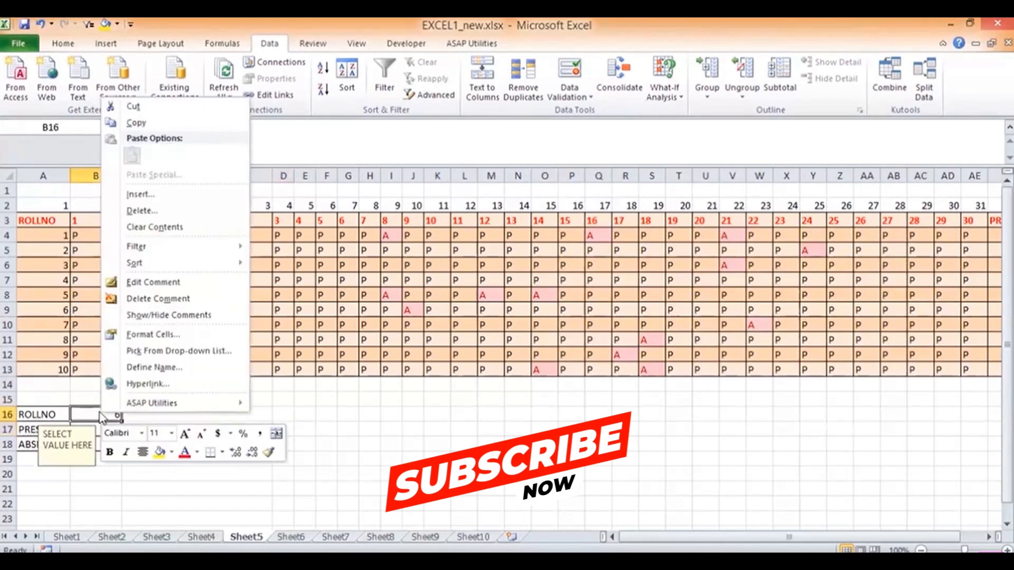
pyautogui.click(143, 299)
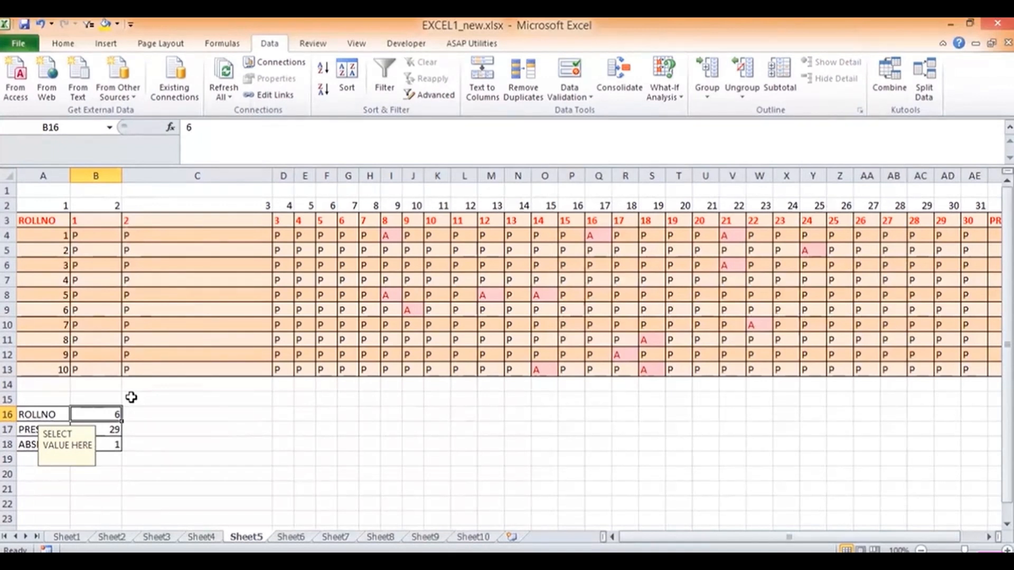
# Step: Switch to the empty Sheet9 and enter the topic VLOOKUP _DIF in cell A1
pyautogui.click(473, 537)
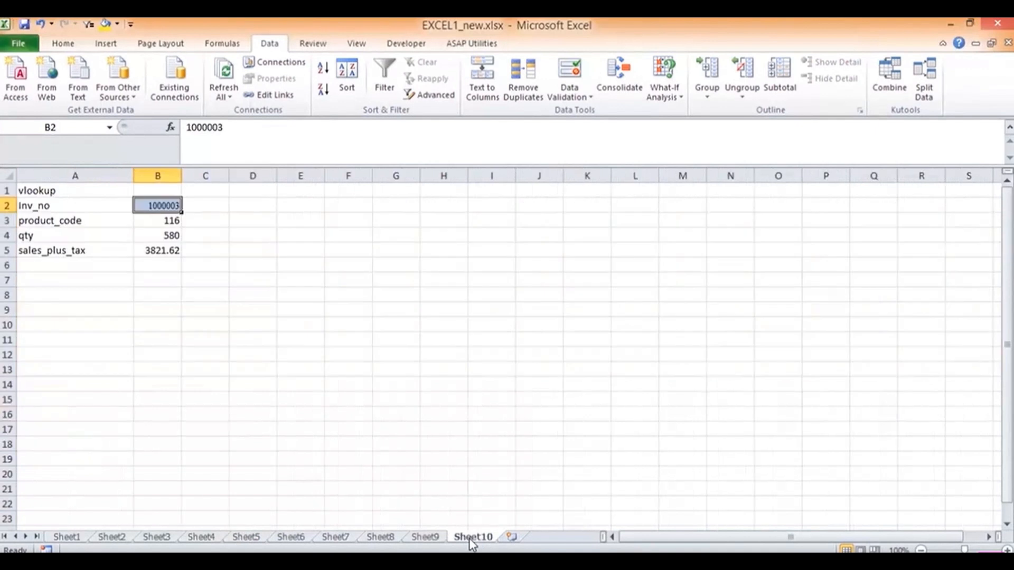
pyautogui.click(436, 538)
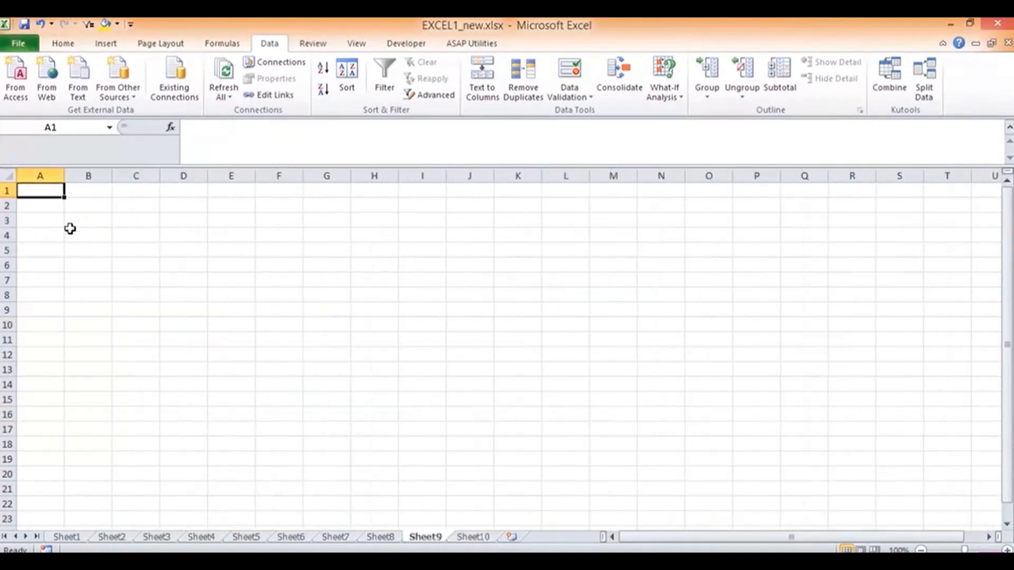
pyautogui.write('LOOKUP')
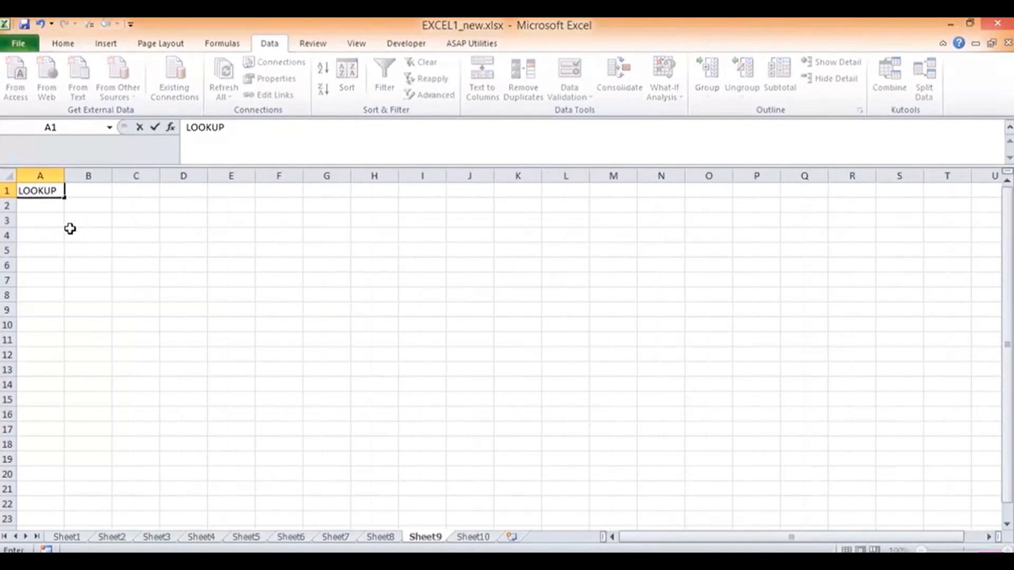
pyautogui.press('BackSpace')
pyautogui.press('BackSpace')
pyautogui.press('BackSpace')
pyautogui.press('BackSpace')
pyautogui.press('BackSpace')
pyautogui.press('BackSpace')
pyautogui.write('V')
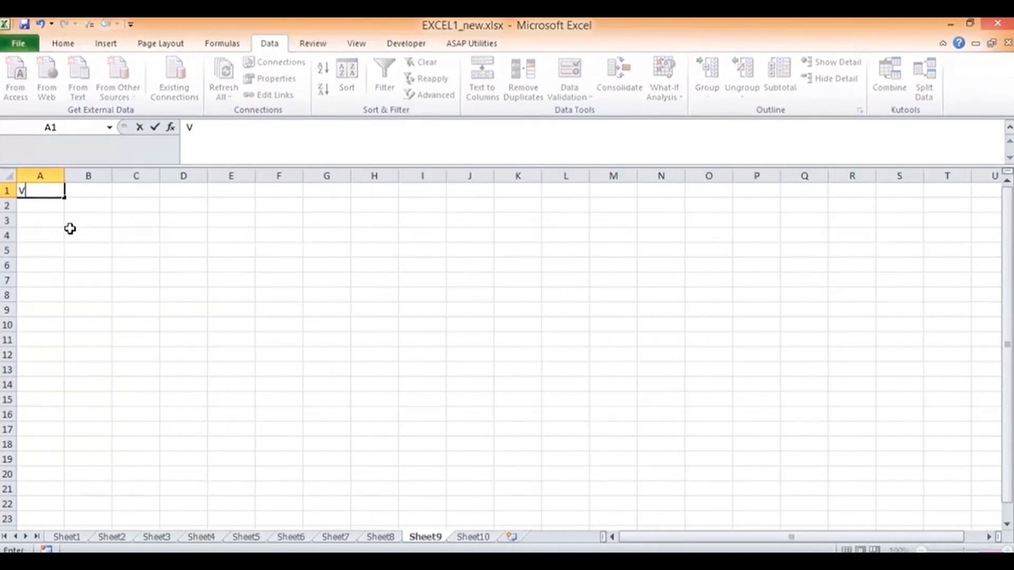
pyautogui.write('LOOKUP')
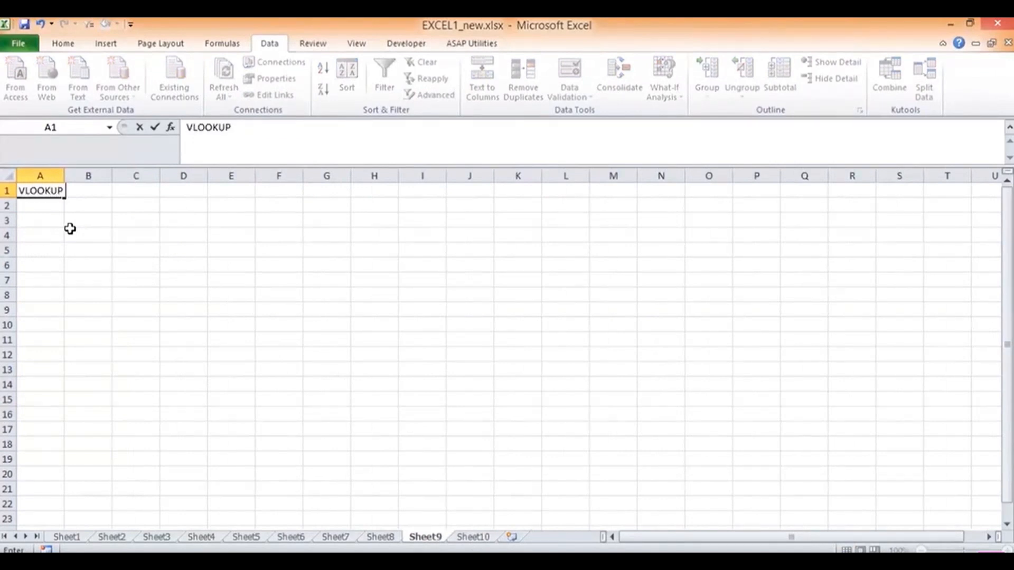
pyautogui.write(' _DIFFE')
pyautogui.press('BackSpace')
pyautogui.press('BackSpace')
pyautogui.press('BackSpace')
pyautogui.write('F')
pyautogui.press('Return')
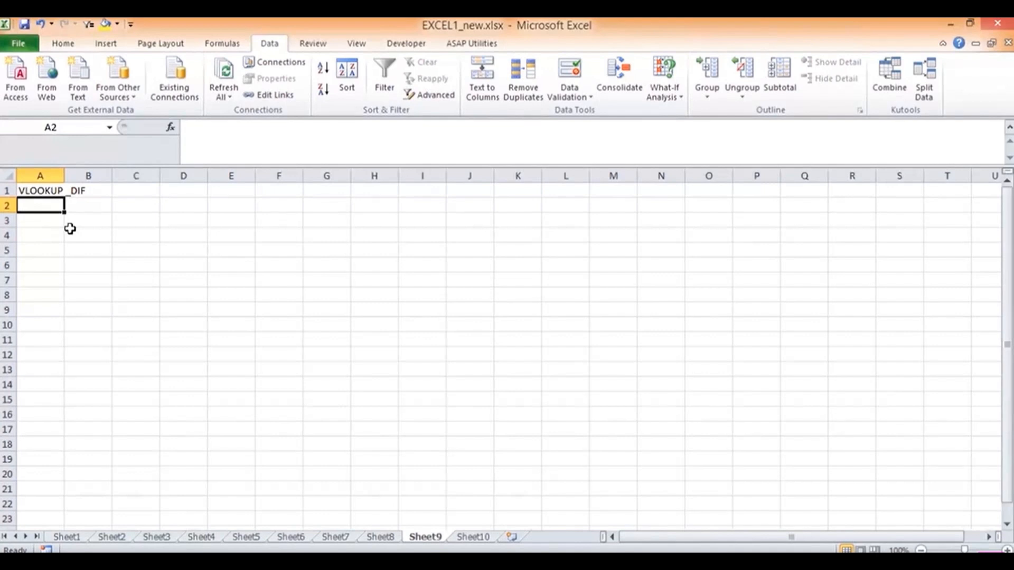
# Step: Add the topics NAME MANAGER in cell A2 and COMMENT in cell A3
pyautogui.click(227, 43)
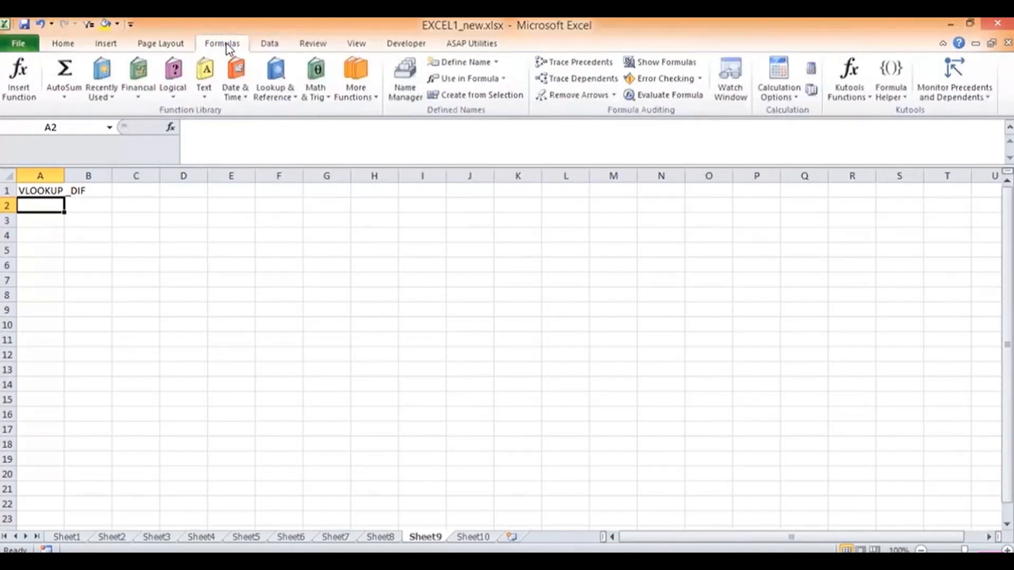
pyautogui.write('NAME MA')
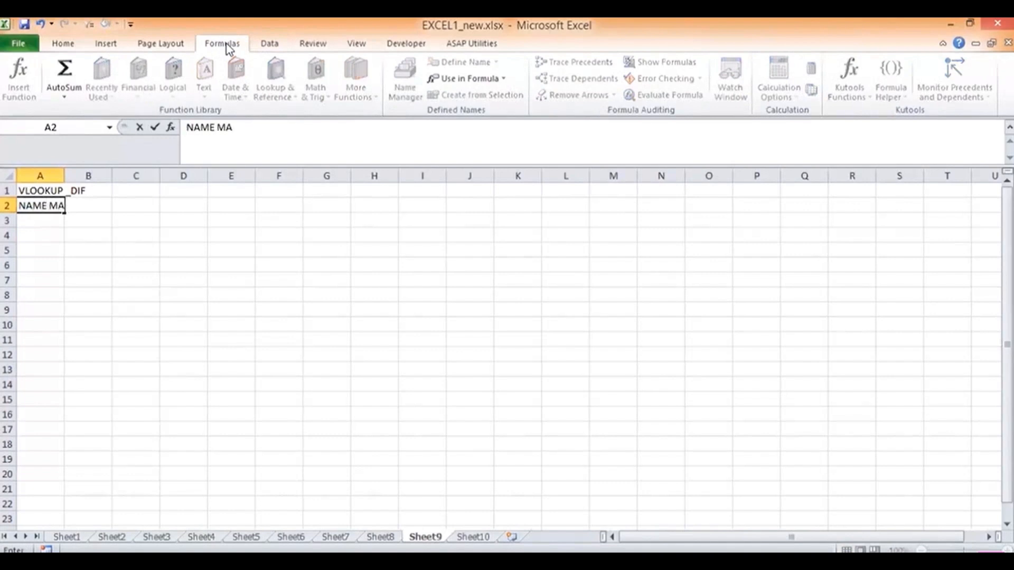
pyautogui.write('NAGER')
pyautogui.press('Return')
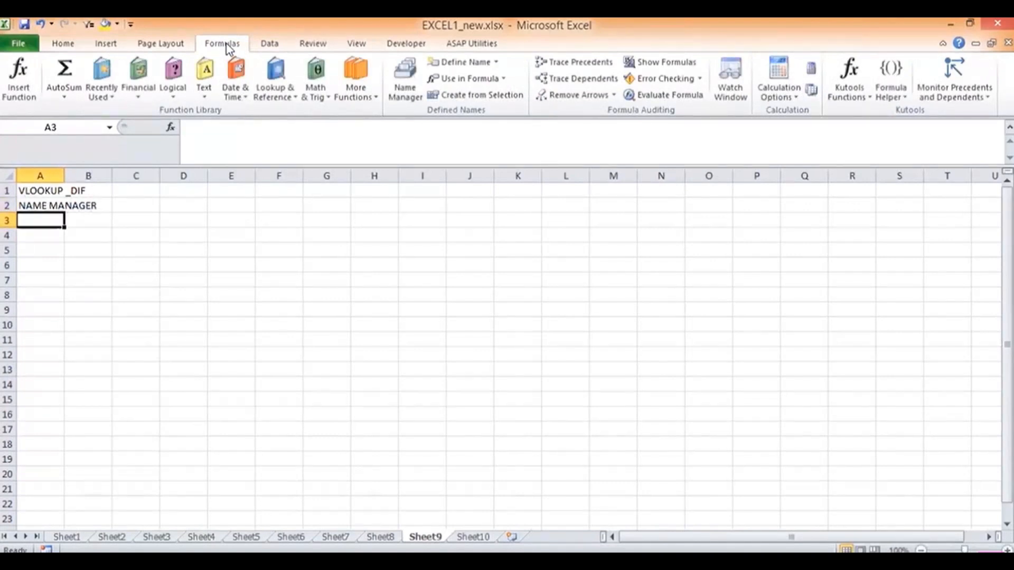
pyautogui.write('COMME')
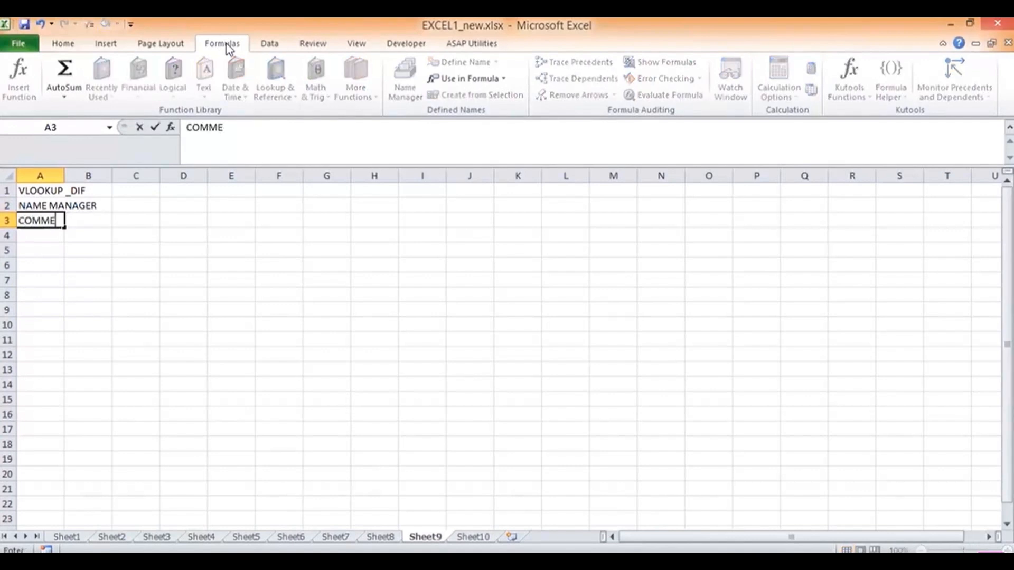
pyautogui.write("NT'")
pyautogui.press('Return')
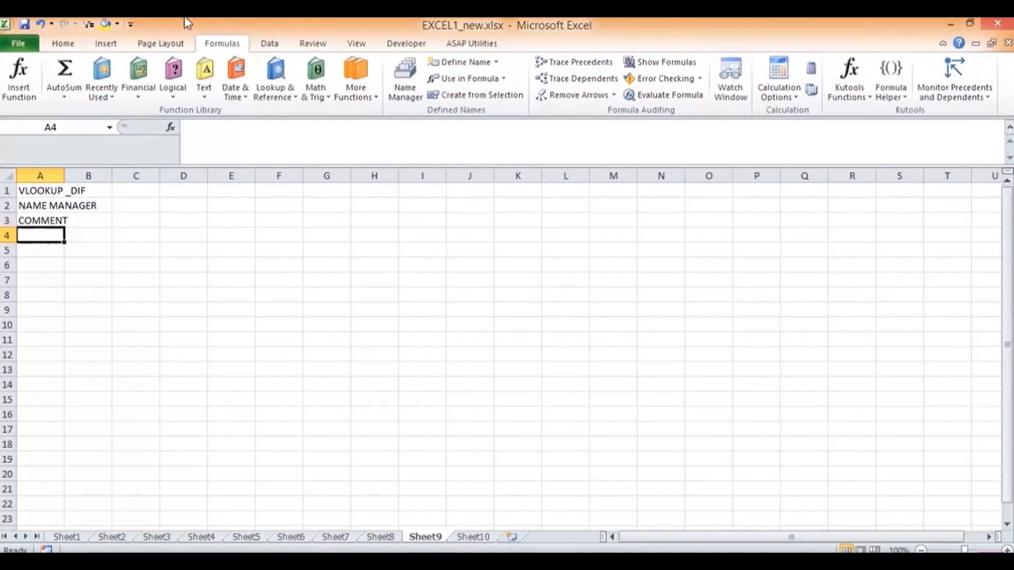
# Step: Open the Data Validation settings for cell A4
pyautogui.click(270, 47)
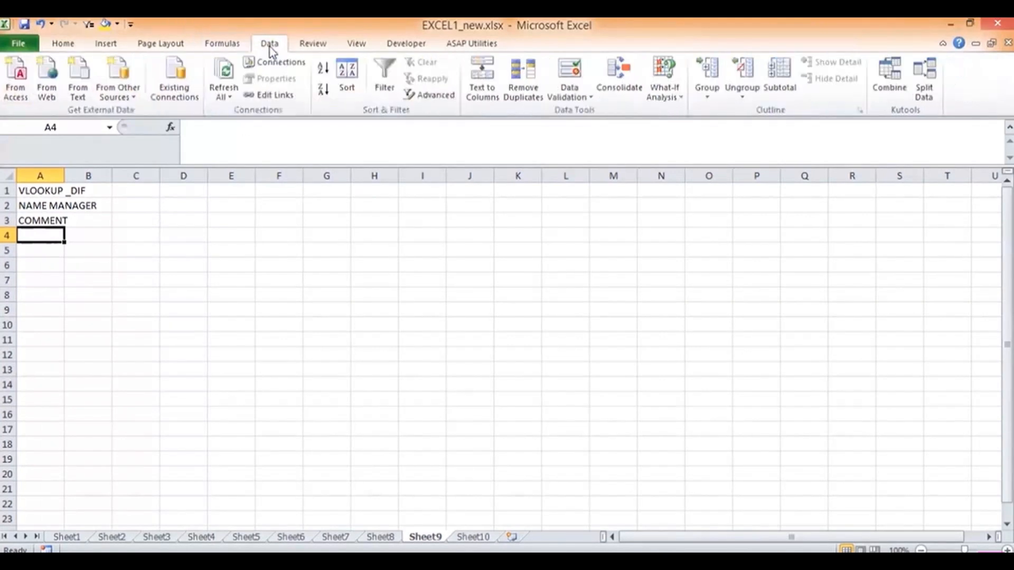
pyautogui.click(574, 97)
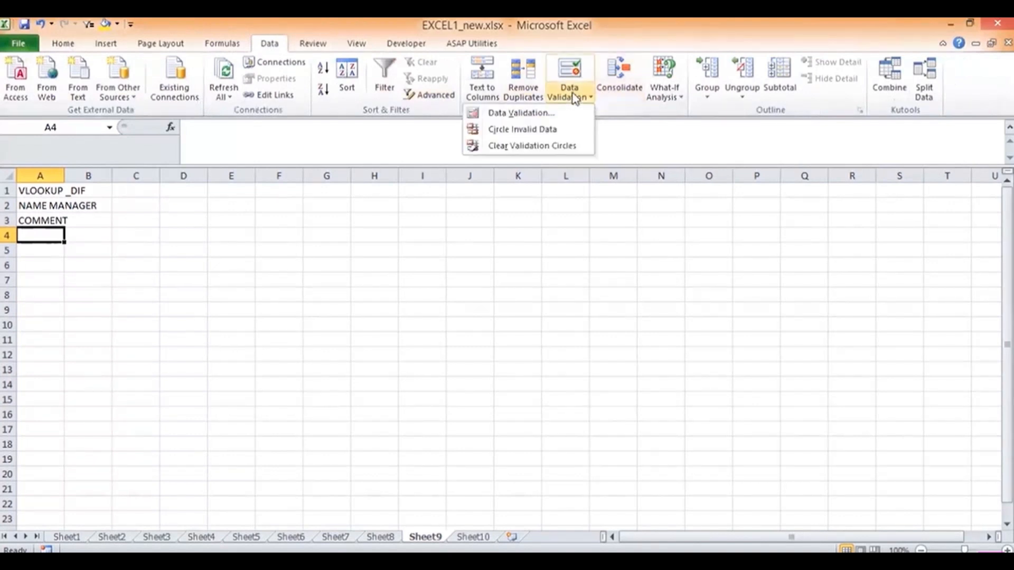
pyautogui.click(504, 116)
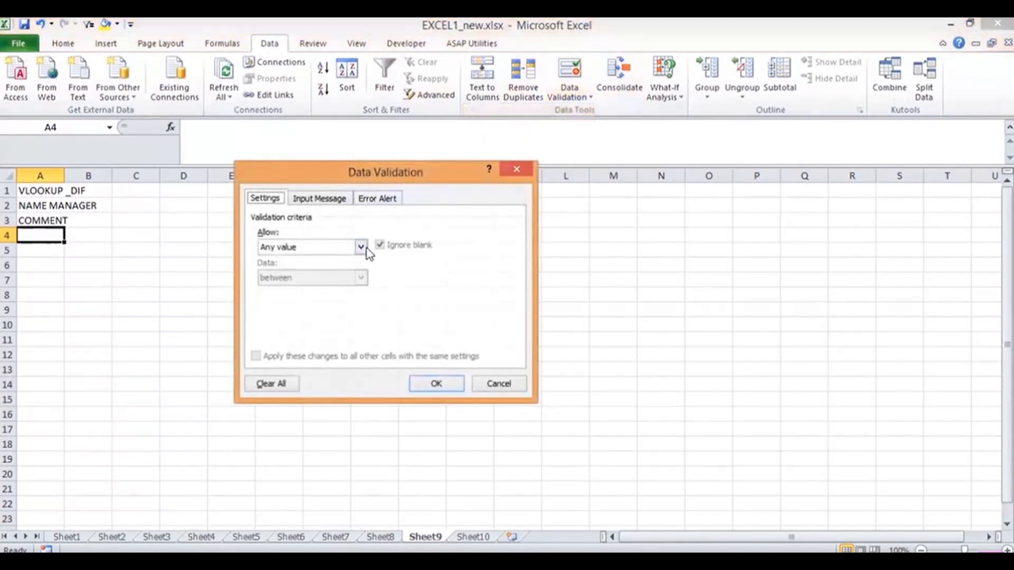